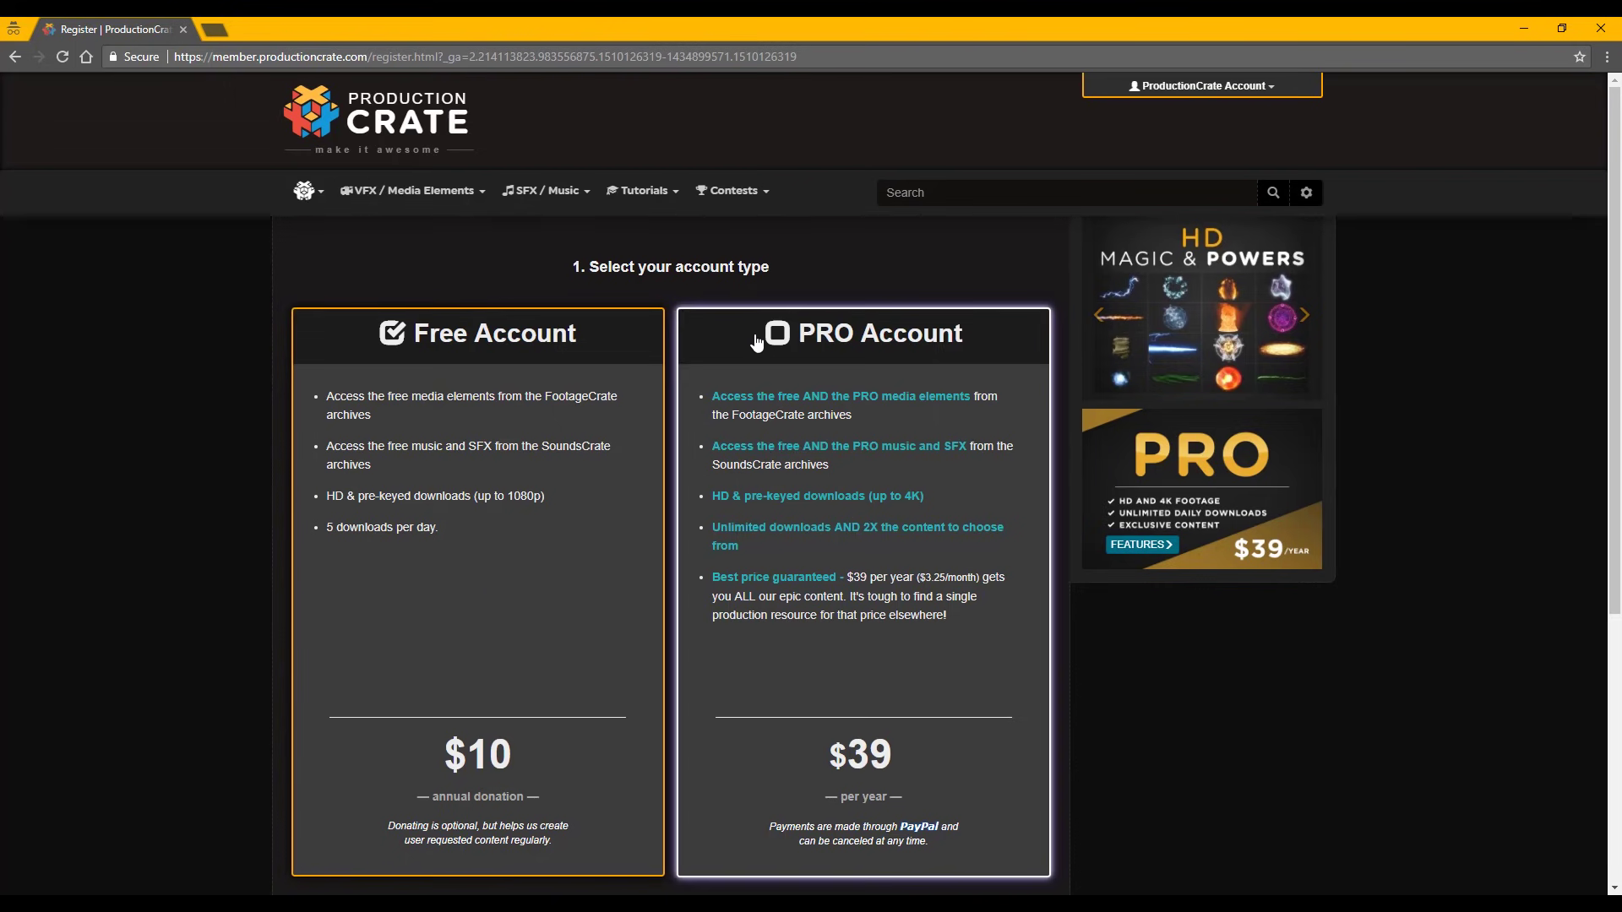
Browse ProductionCrate's featured packs by advancing the carousel four times, then scroll the page.
{"action": "scroll", "coordinate": [756, 342], "scroll_direction": "down", "scroll_amount": 2}
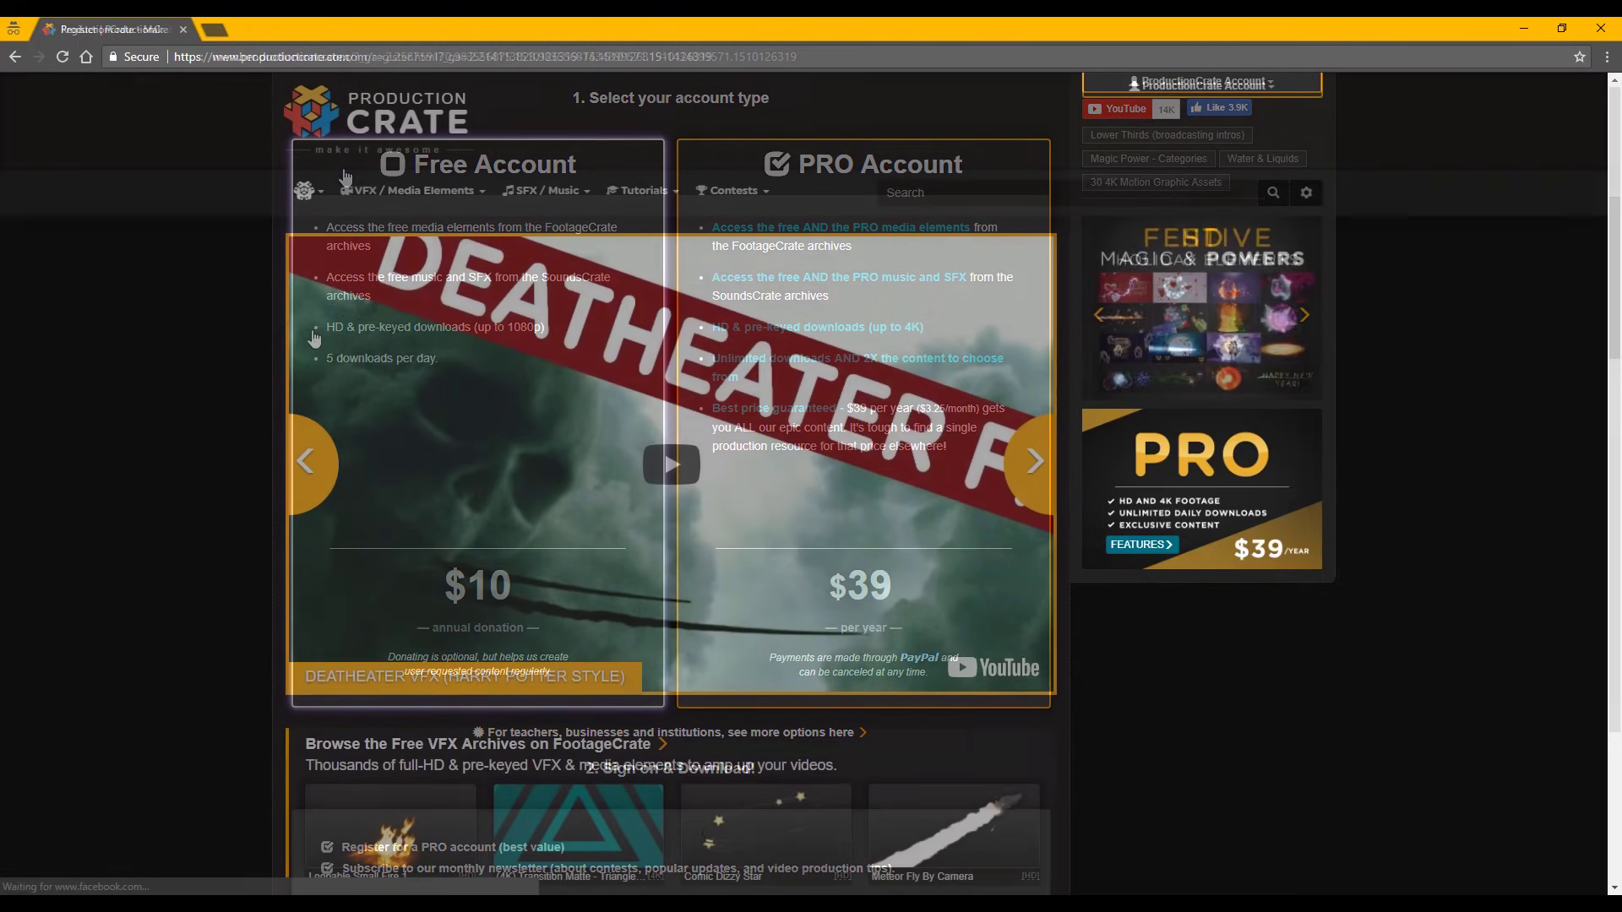
{"action": "left_click", "coordinate": [1036, 465]}
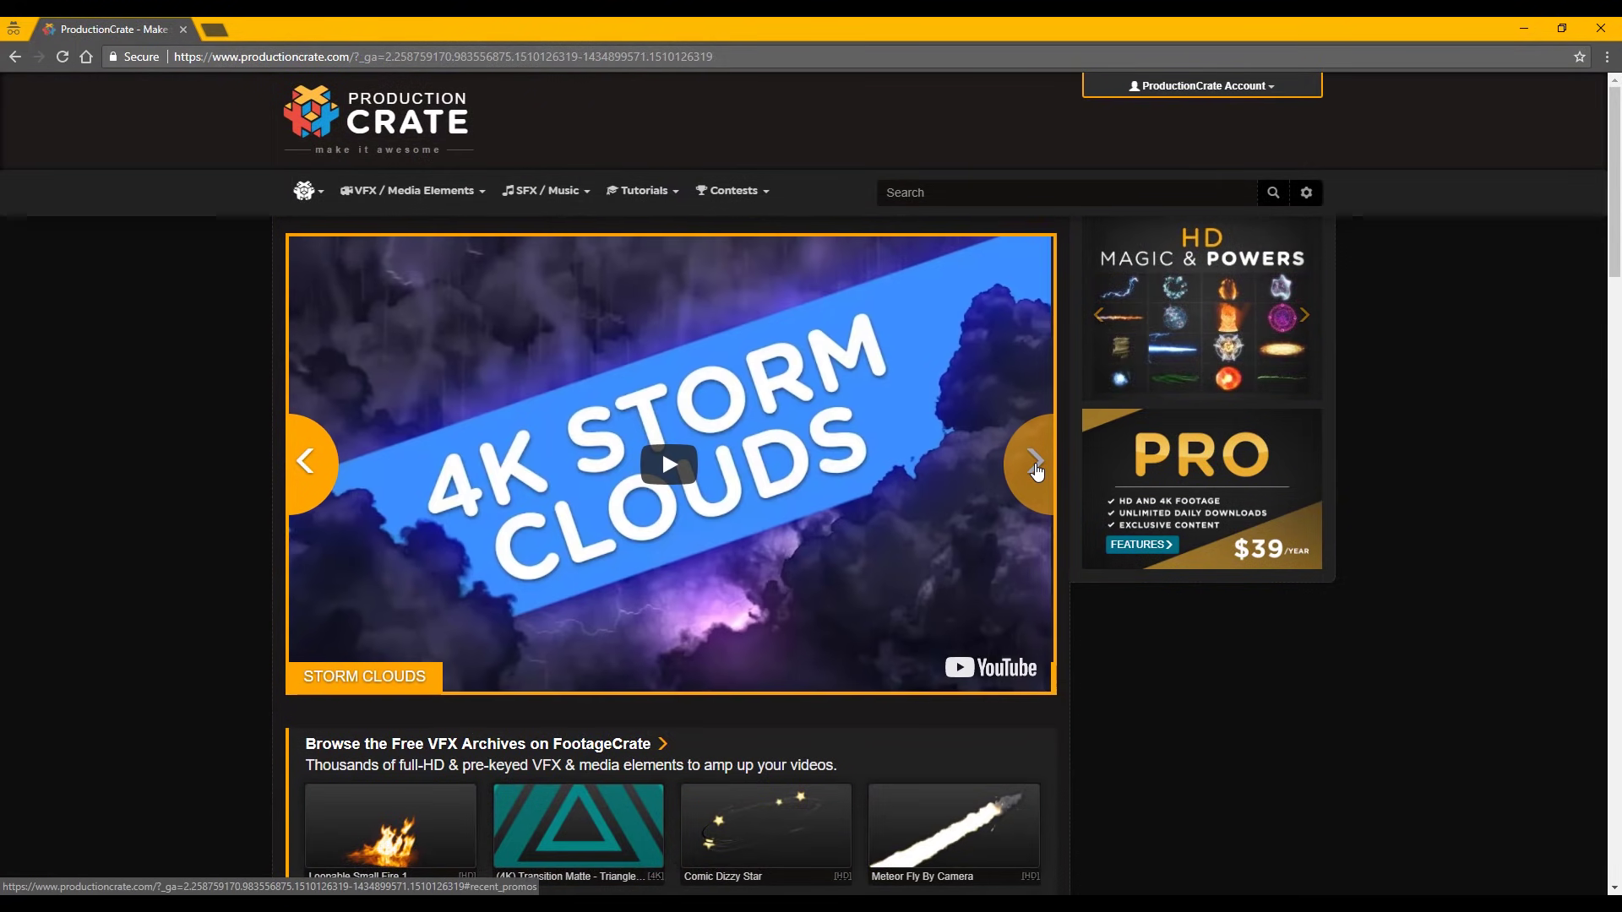
{"action": "left_click", "coordinate": [1036, 465]}
{"action": "left_click", "coordinate": [1036, 465]}
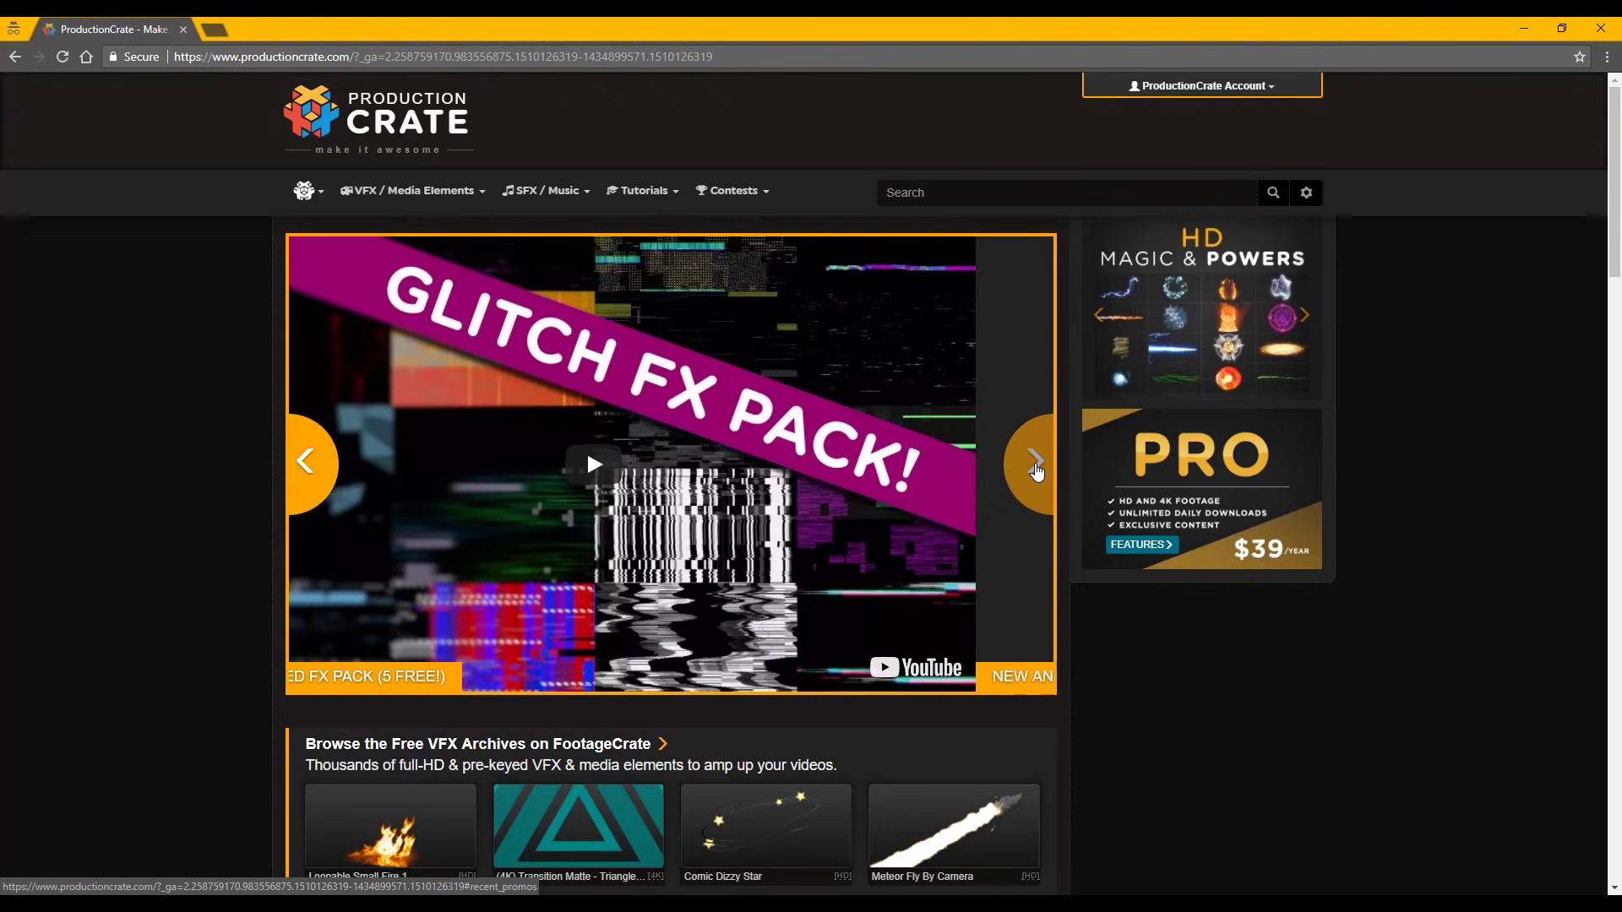
{"action": "left_click", "coordinate": [1036, 465]}
{"action": "scroll", "coordinate": [664, 281], "scroll_direction": "down", "scroll_amount": 2}
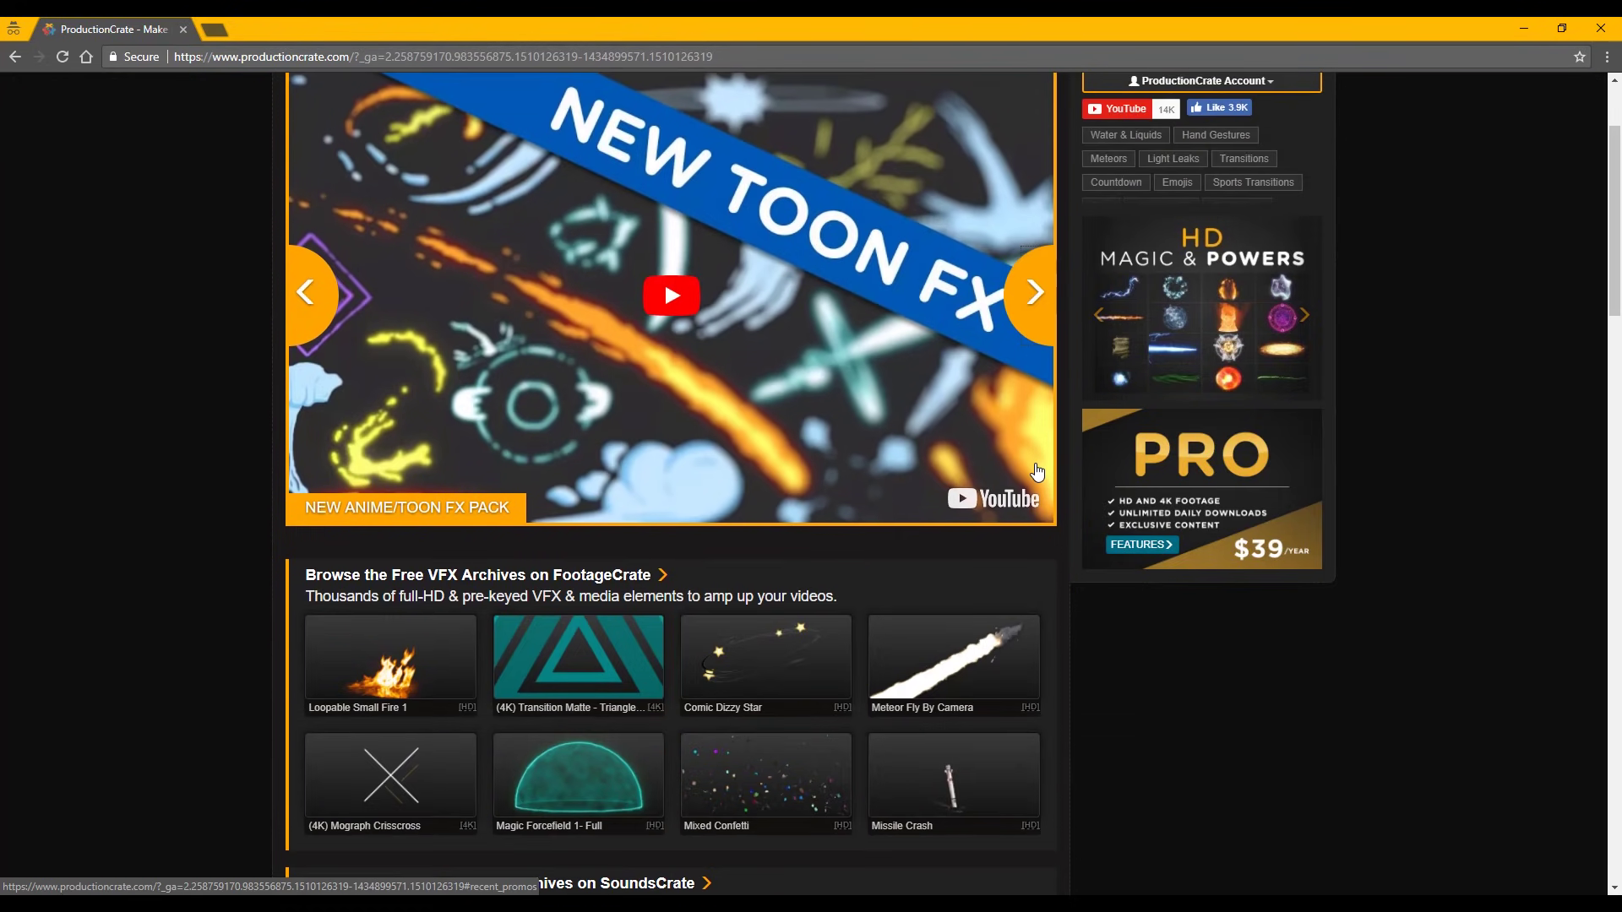
{"action": "scroll", "coordinate": [664, 388], "scroll_direction": "up", "scroll_amount": 2}
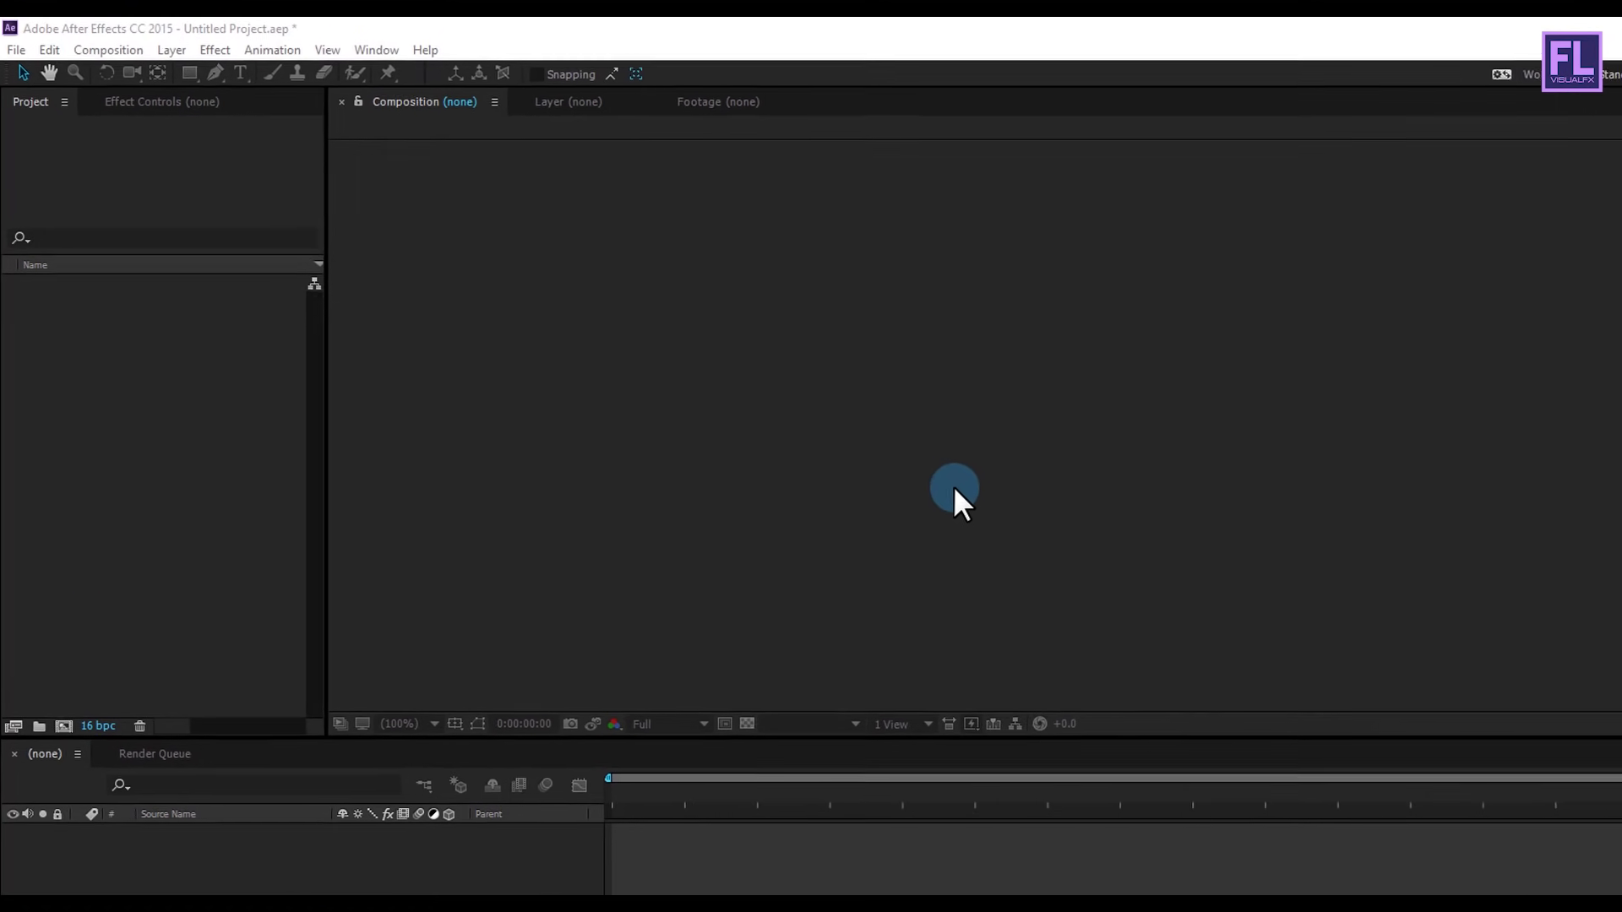
Make a new composition called 'cinematic trailer' at 1920×1080, 30 fps, 6 seconds long.
{"action": "left_click", "coordinate": [953, 486]}
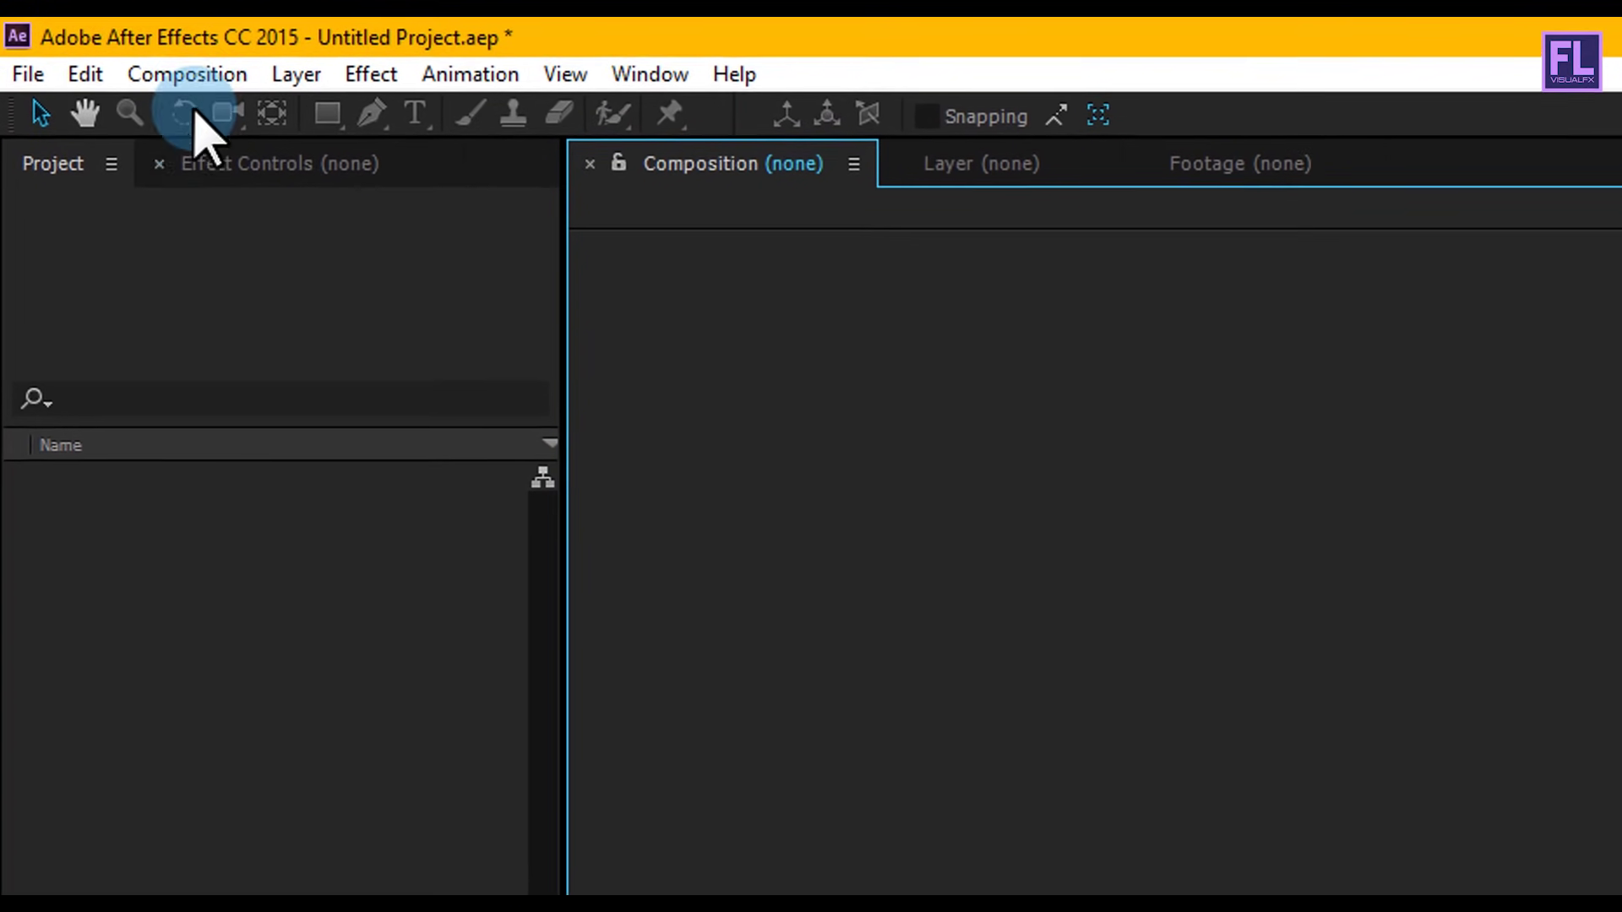
{"action": "left_click", "coordinate": [193, 71]}
{"action": "left_click", "coordinate": [213, 107]}
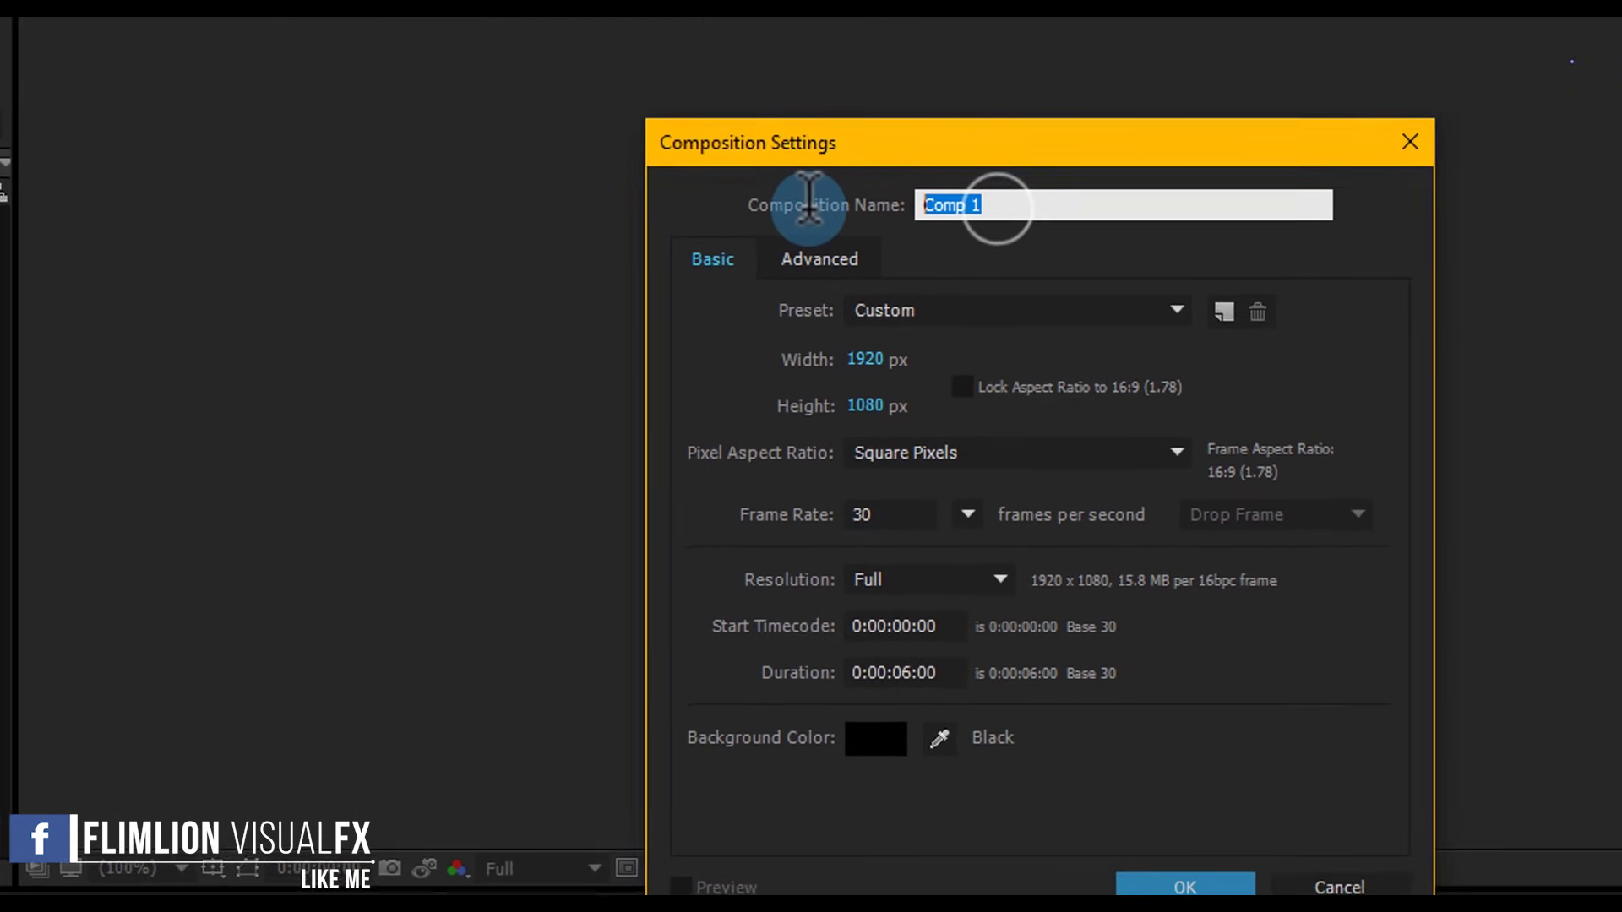
{"action": "type", "text": "cinematic trailer"}
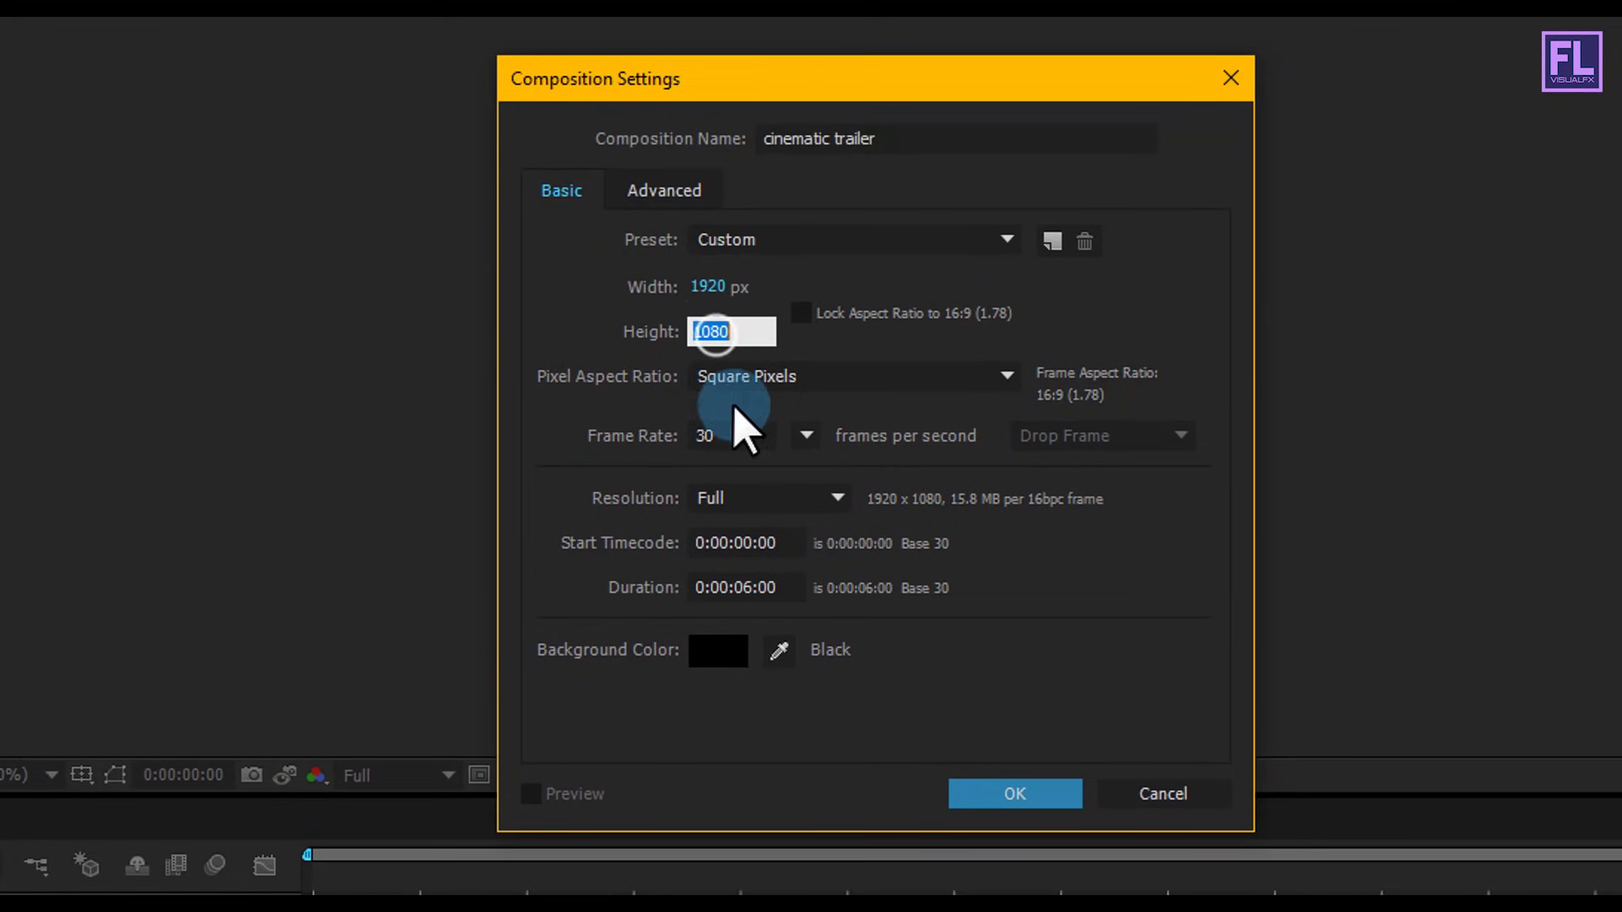
{"action": "left_click", "coordinate": [756, 587]}
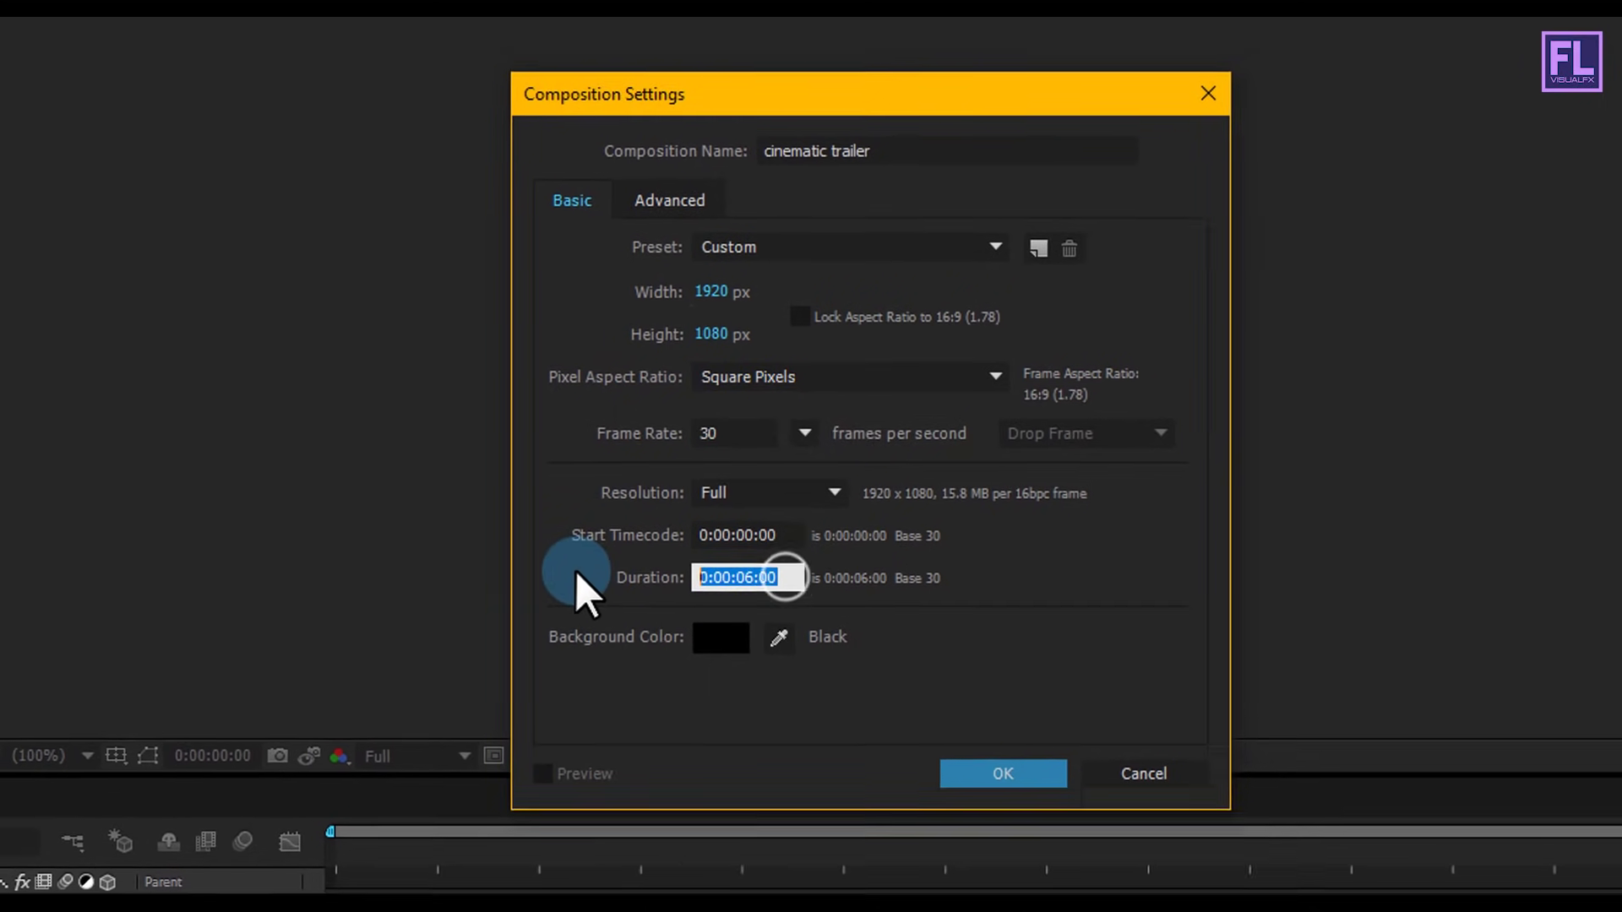
{"action": "left_click", "coordinate": [1013, 793]}
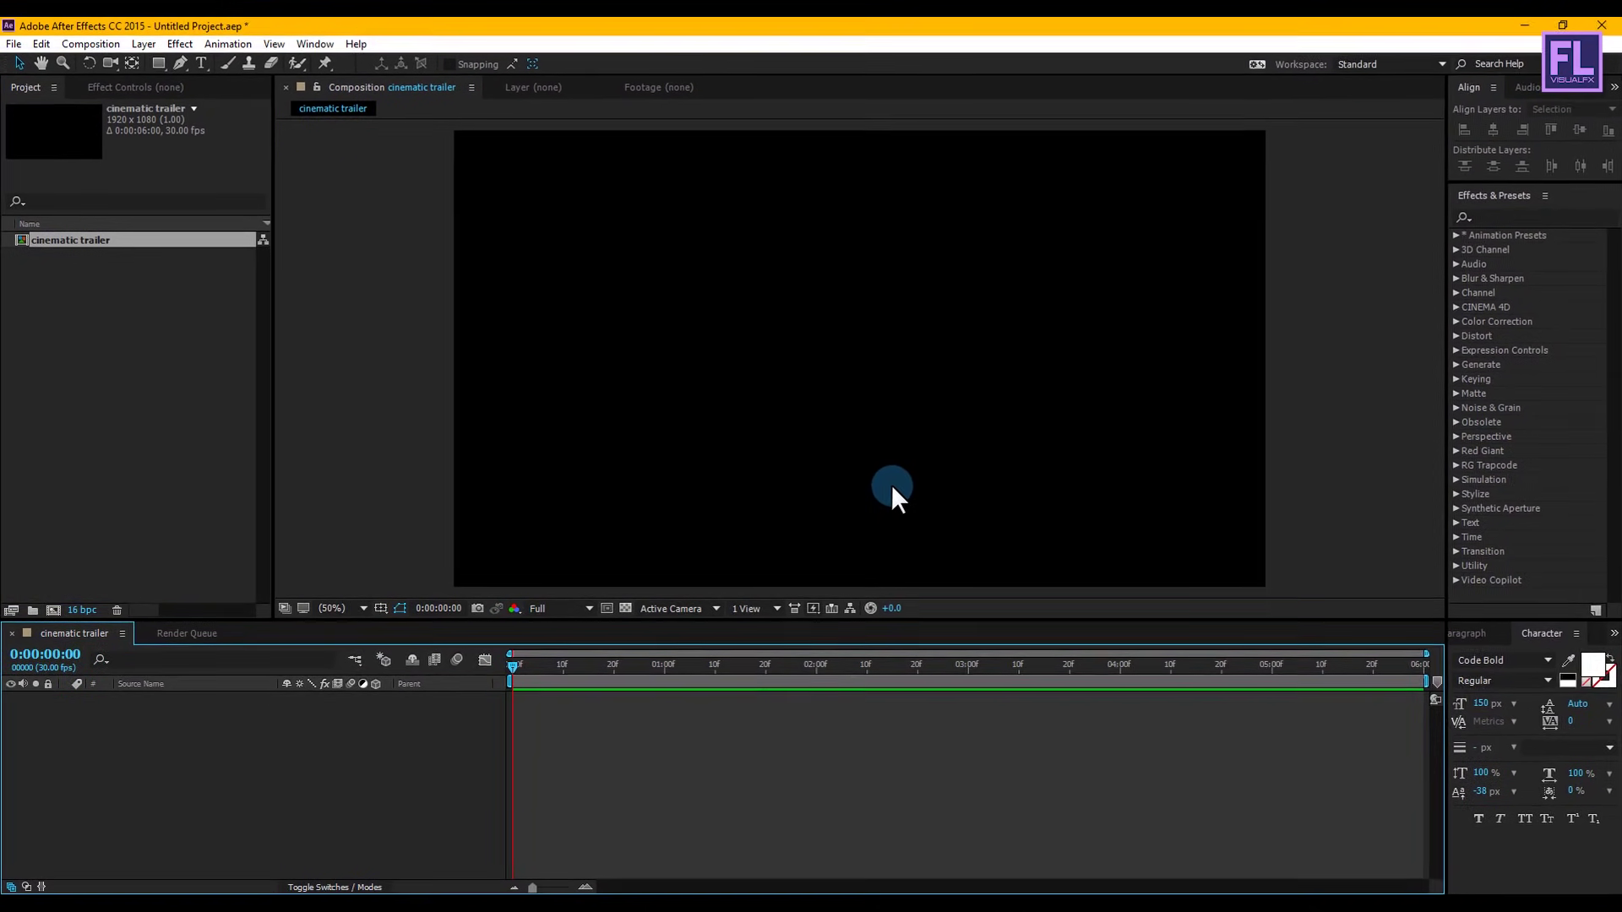
Add a TRAILER text layer in Code Bold 150 px and centre it vertically in the frame.
{"action": "right_click", "coordinate": [262, 719]}
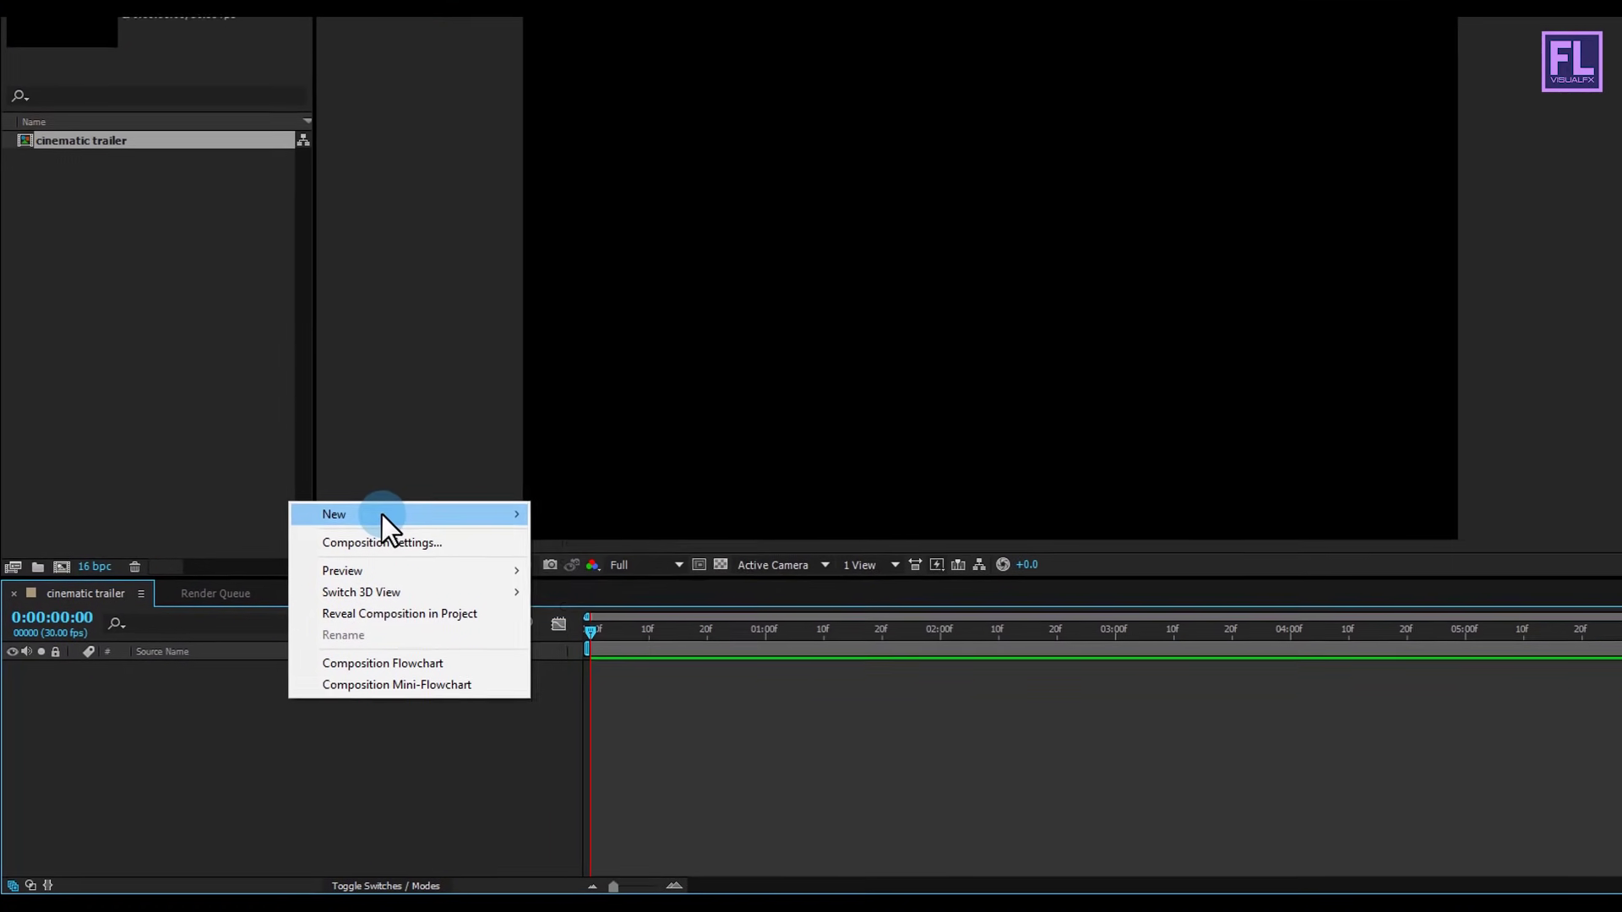
{"action": "mouse_move", "coordinate": [338, 548]}
{"action": "left_click", "coordinate": [647, 527]}
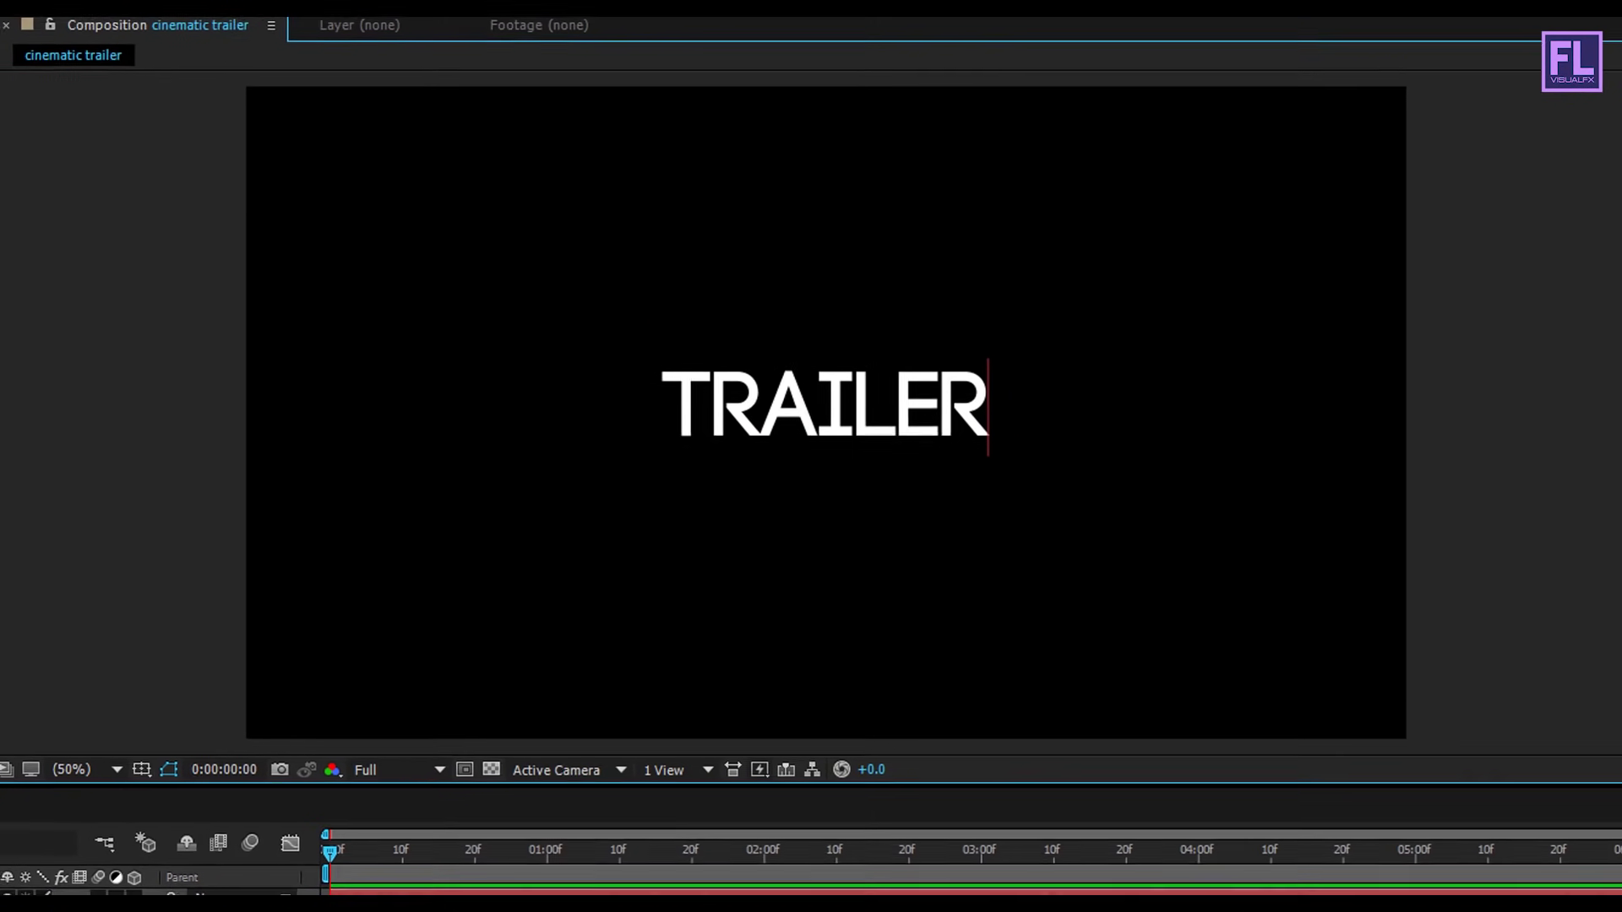
{"action": "left_click", "coordinate": [68, 789]}
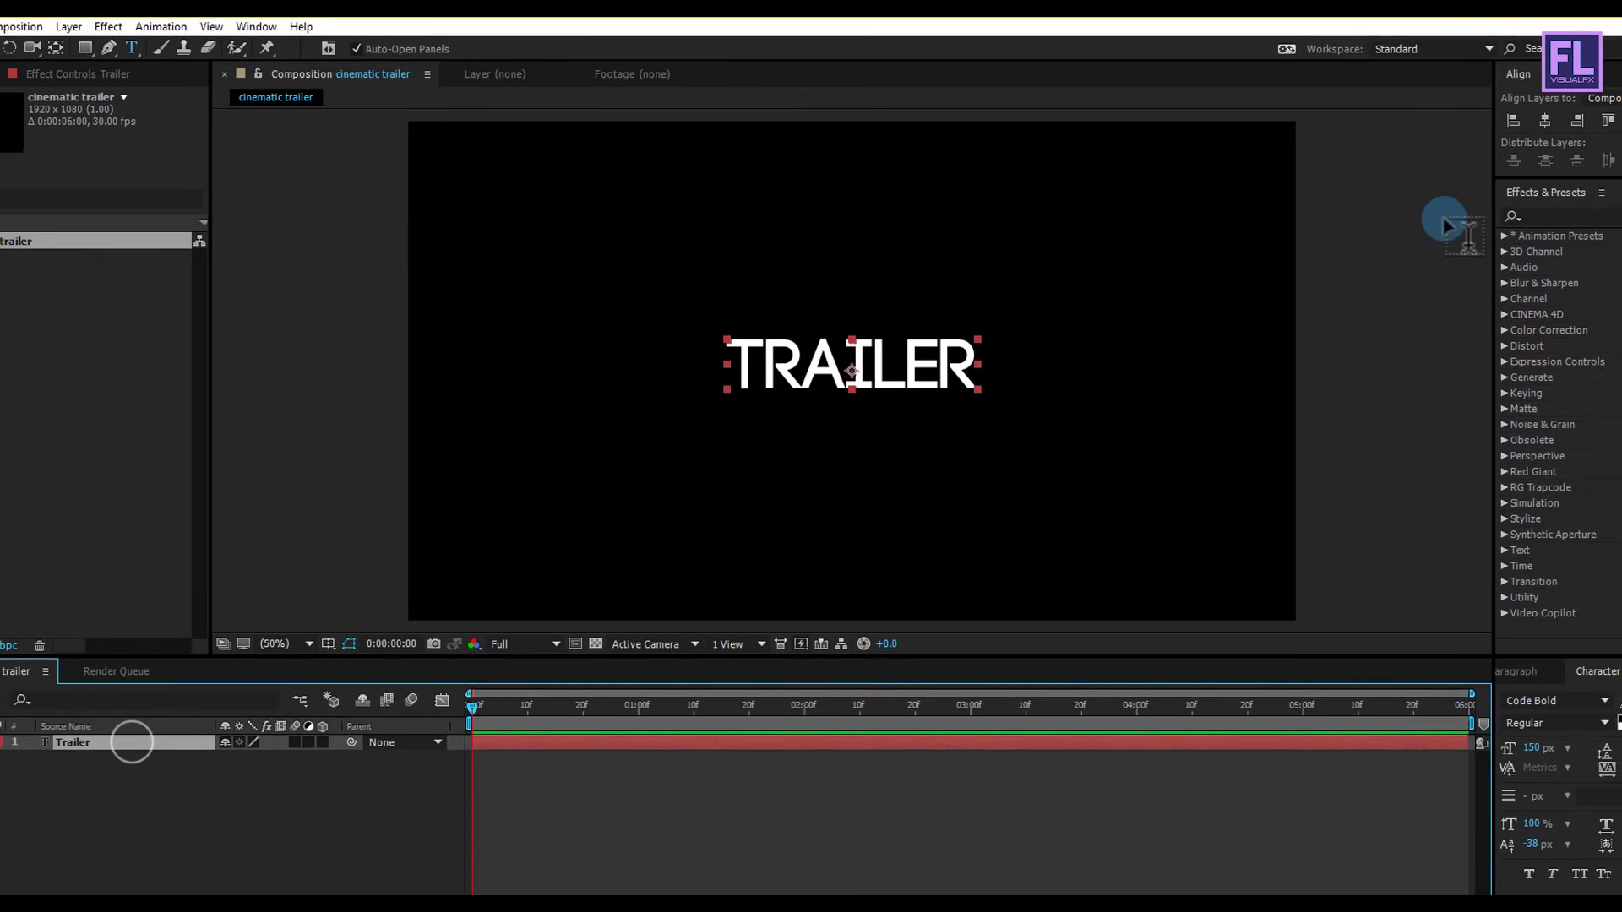
{"action": "left_click", "coordinate": [1595, 133]}
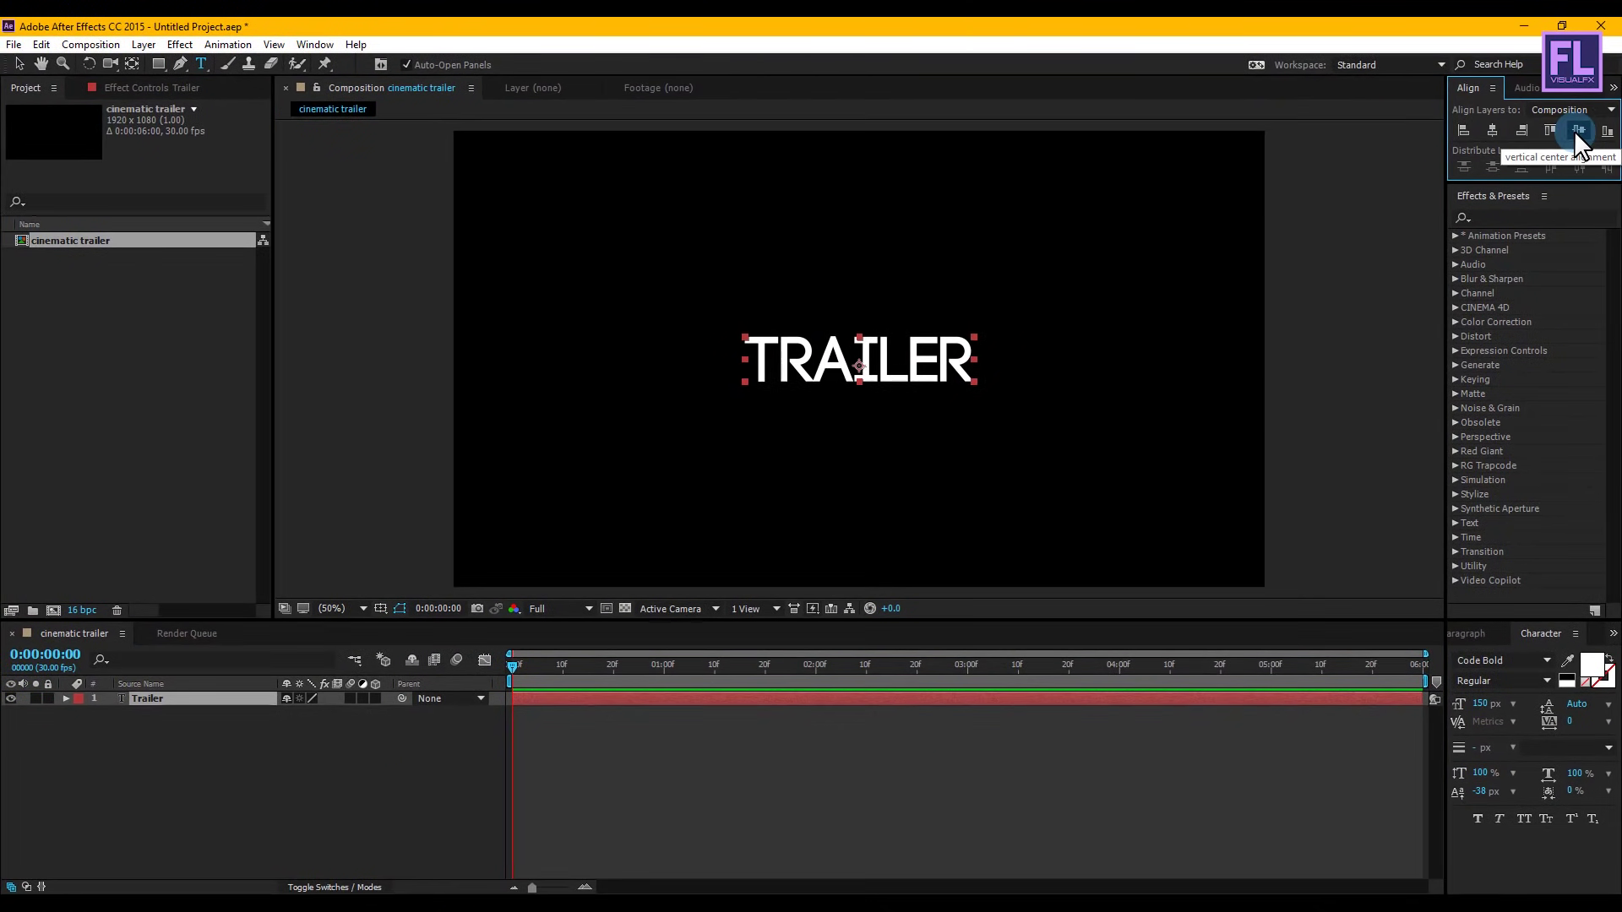
{"action": "left_click", "coordinate": [178, 699]}
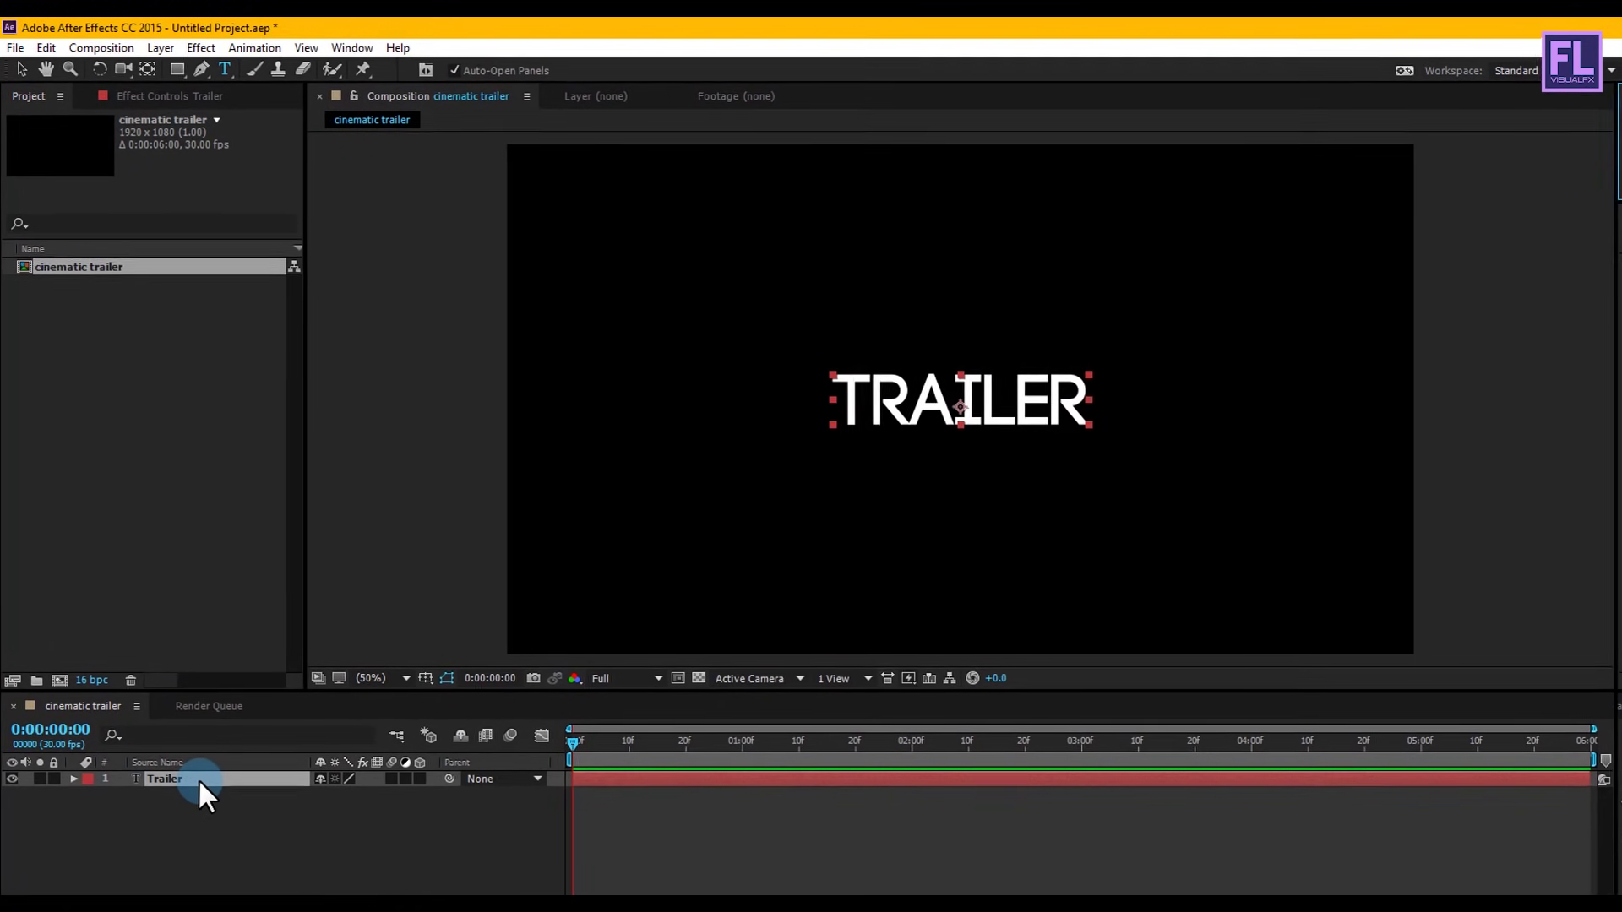
Add a Gradient Overlay layer style to the TRAILER text and open its gradient editor.
{"action": "right_click", "coordinate": [185, 726]}
{"action": "left_click", "coordinate": [289, 242]}
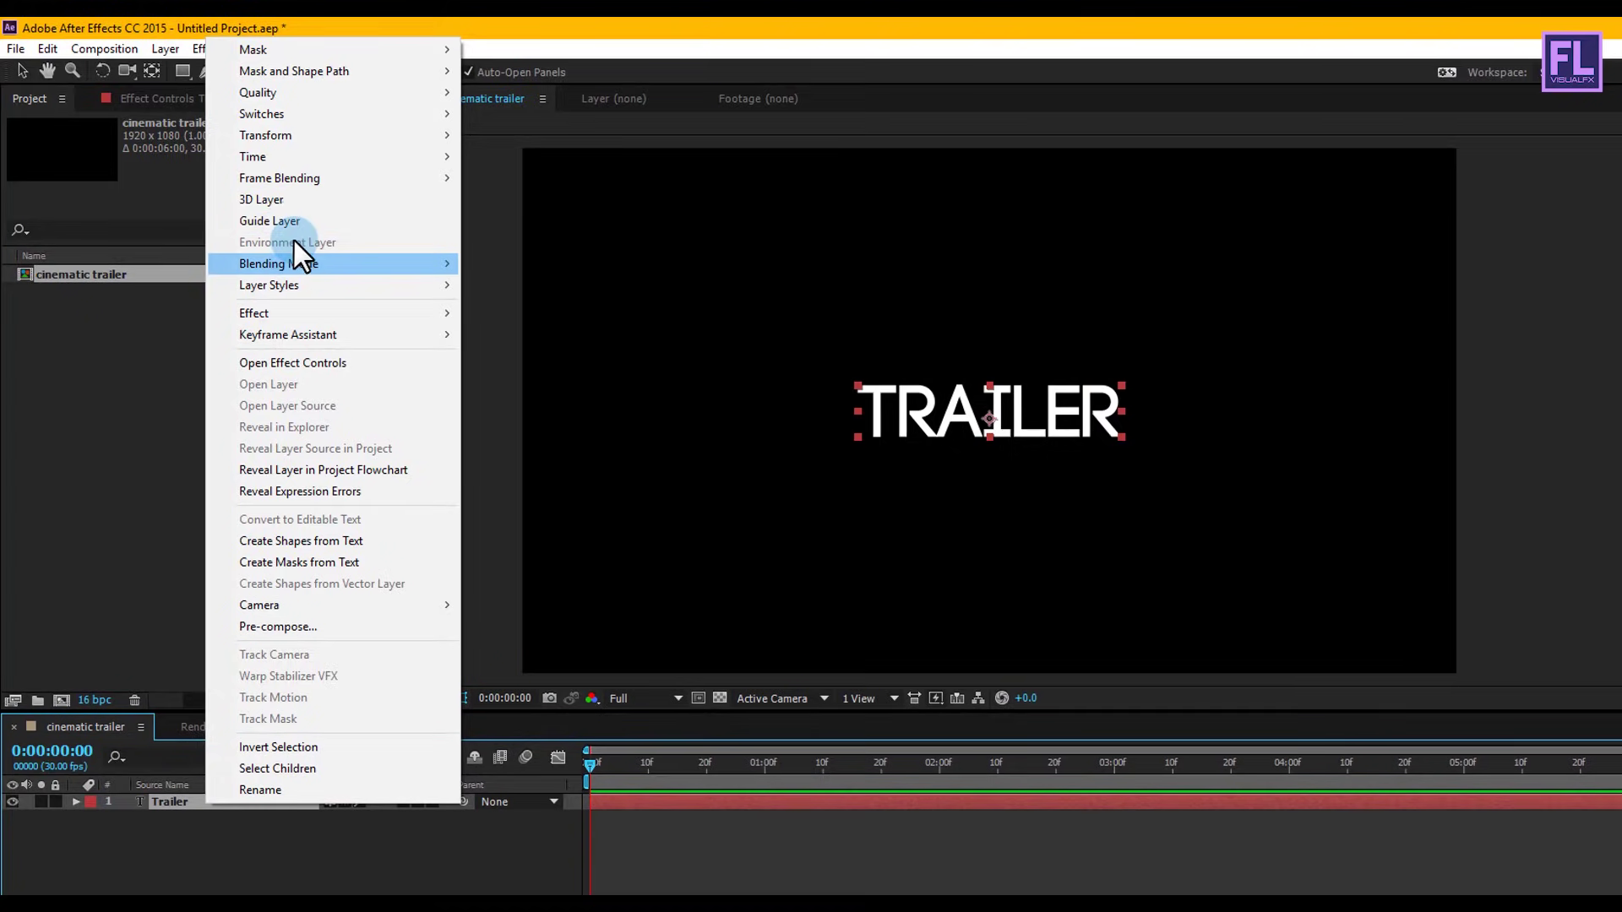
{"action": "mouse_move", "coordinate": [311, 283]}
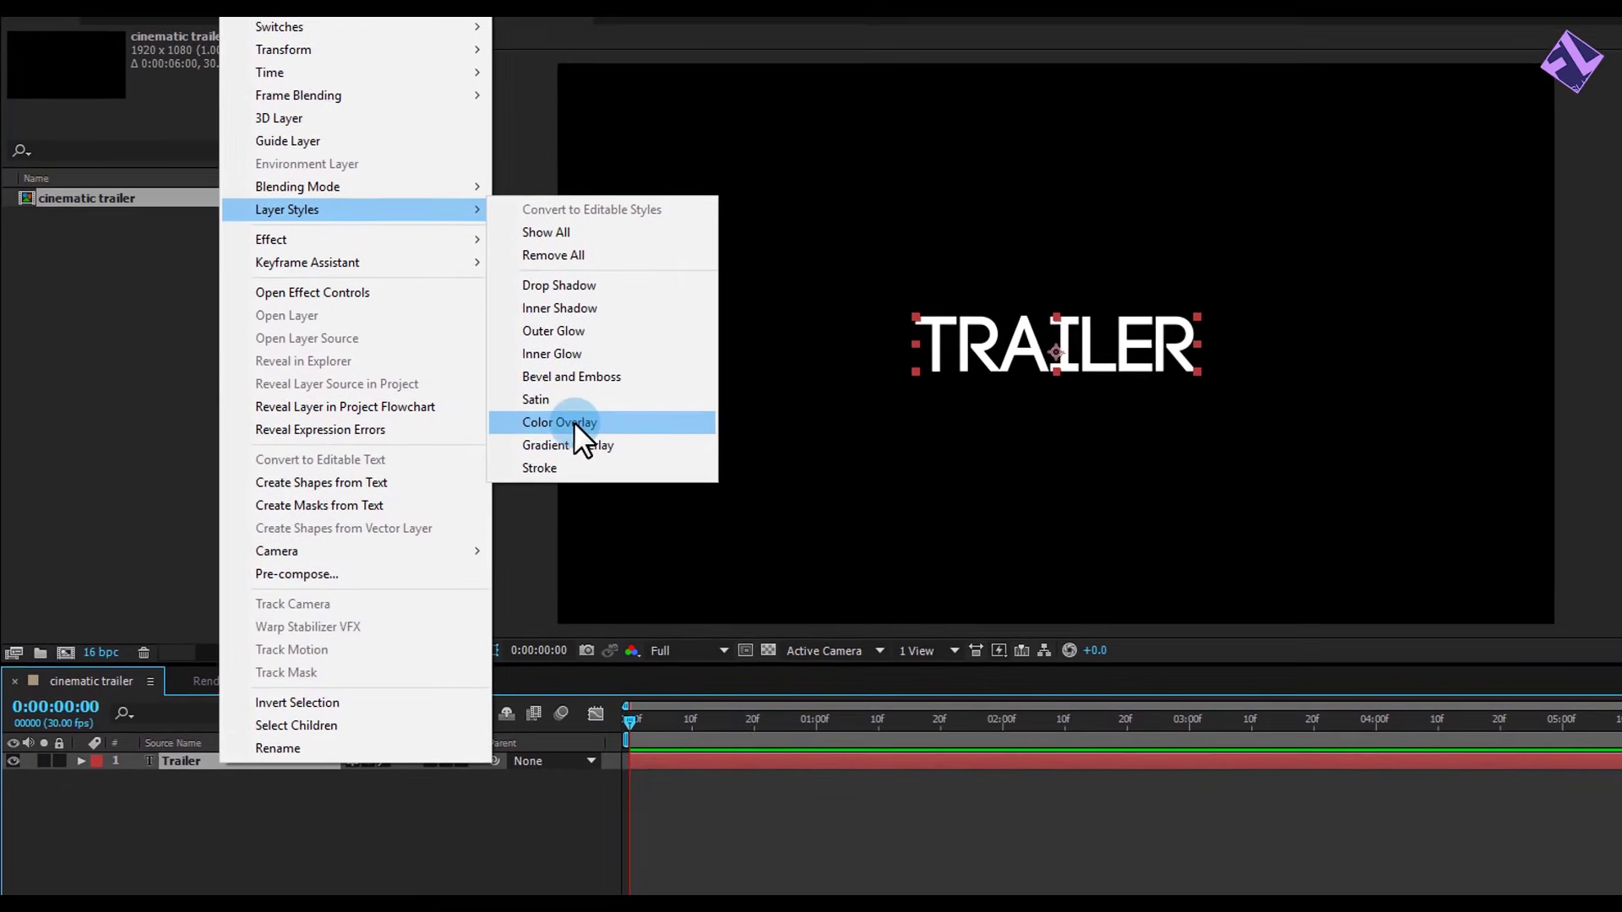
{"action": "left_click", "coordinate": [560, 445]}
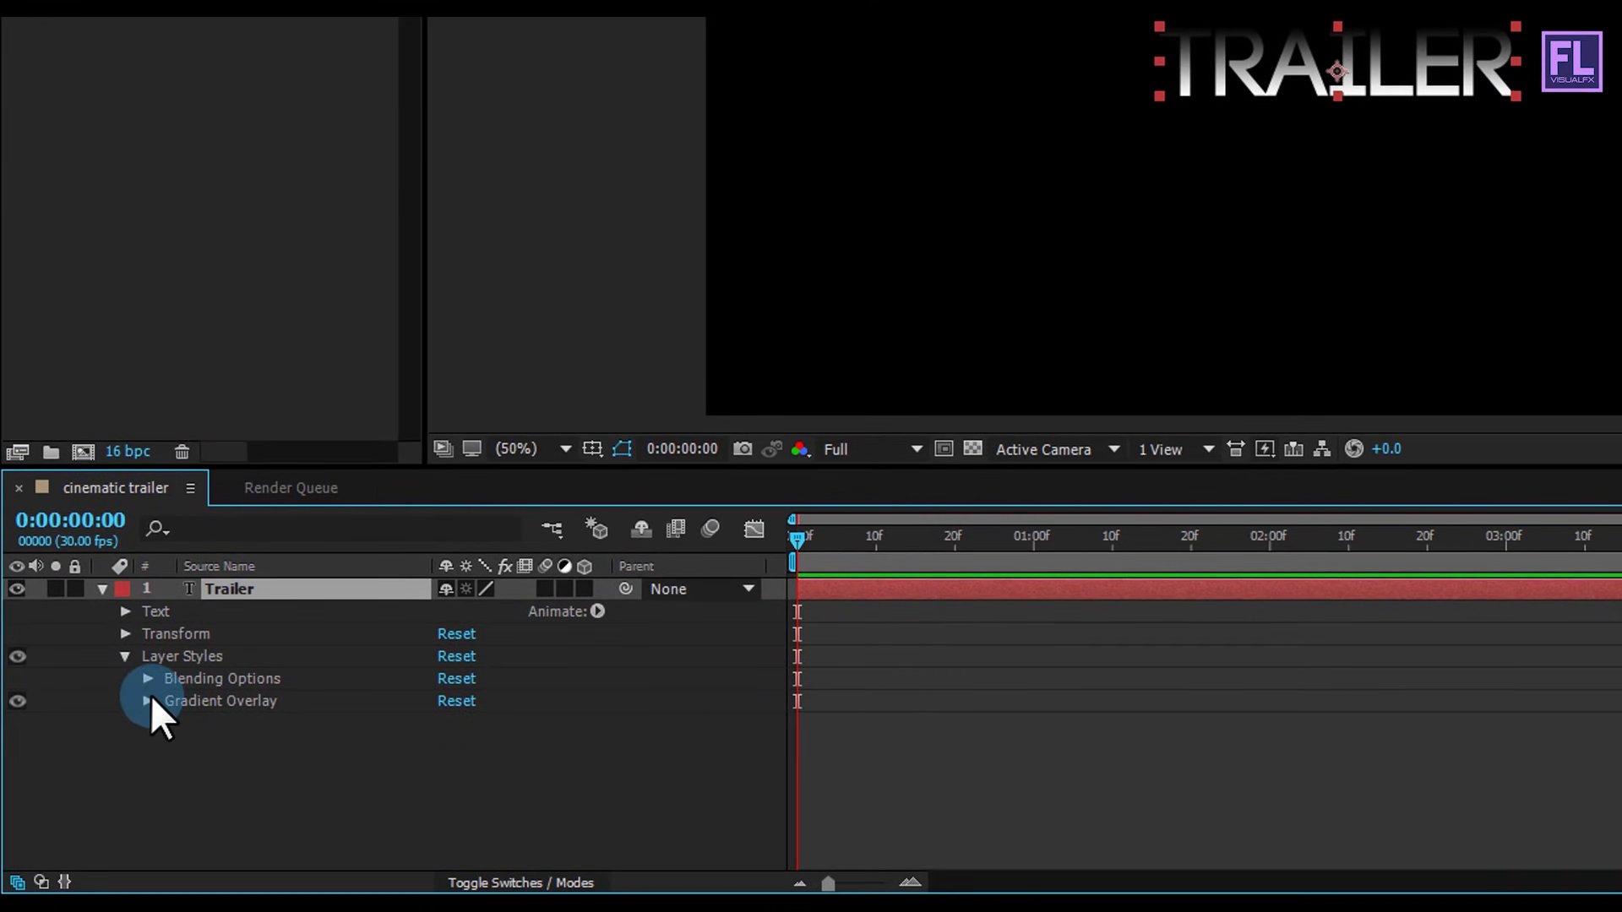
{"action": "left_click", "coordinate": [148, 700]}
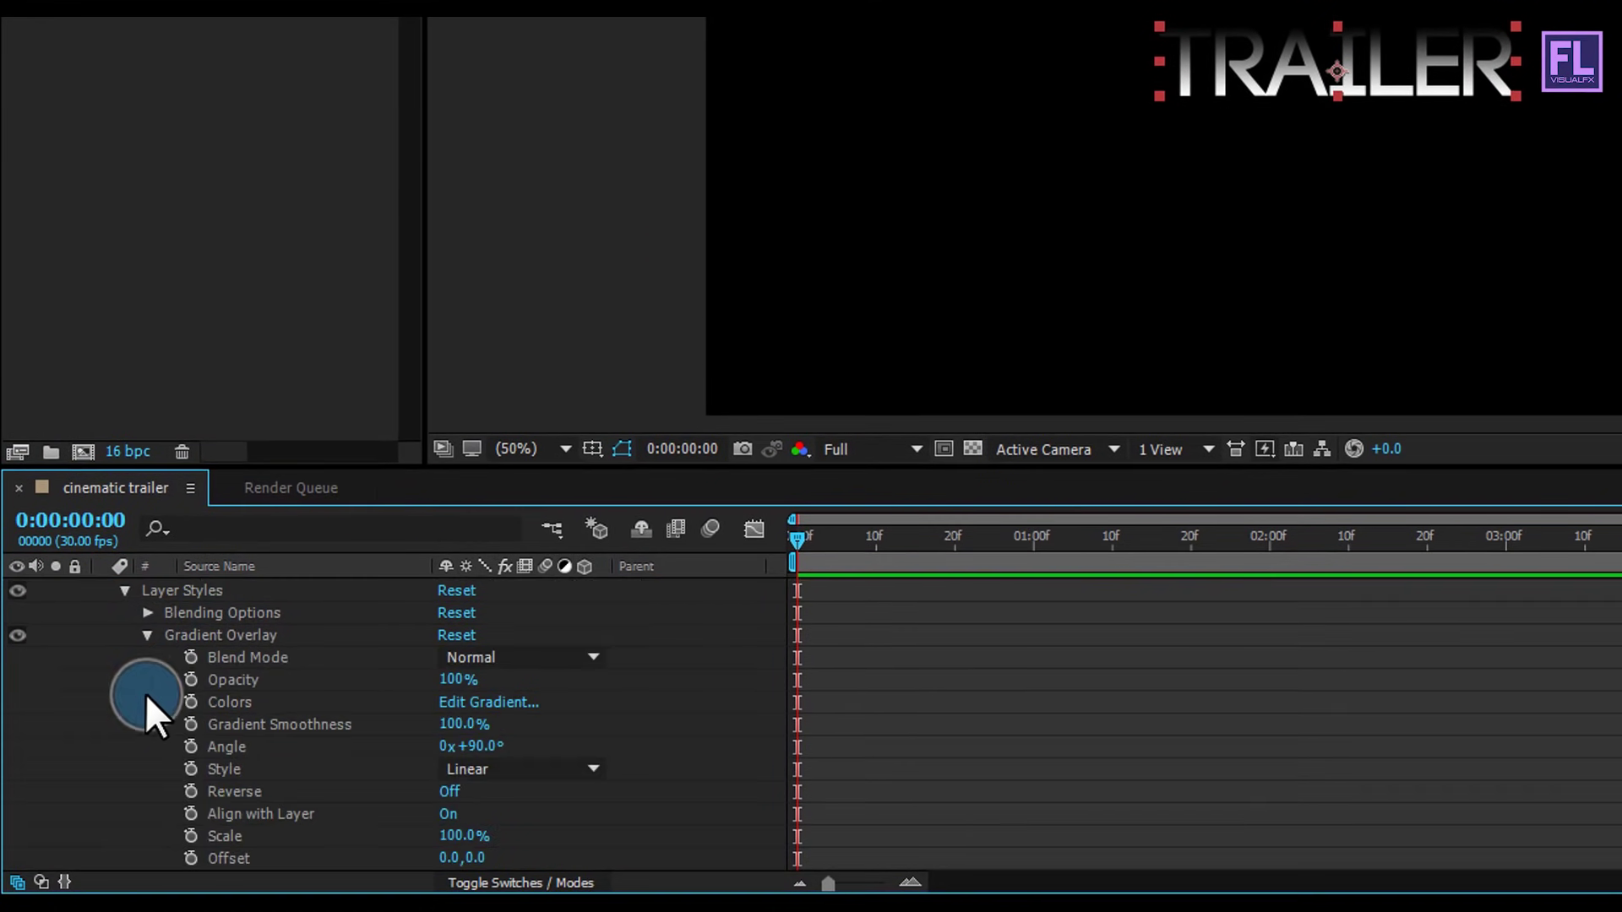
{"action": "left_click", "coordinate": [474, 703]}
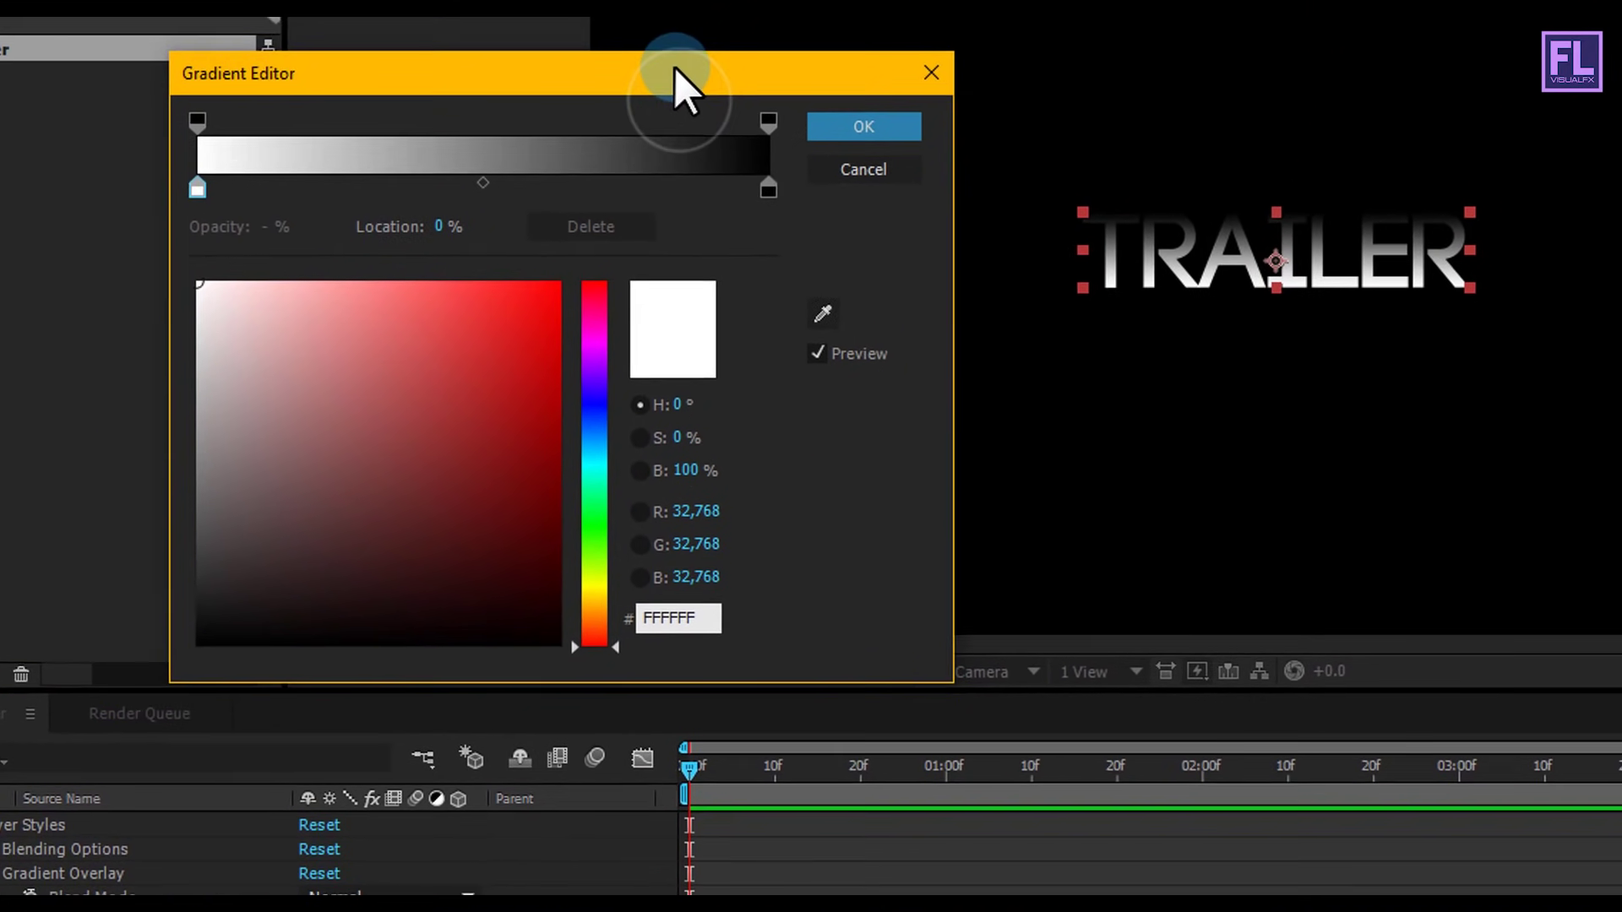
Set the gradient's left stop to white and right stop to dark grey, then apply it.
{"action": "left_click", "coordinate": [298, 154]}
{"action": "left_click", "coordinate": [157, 242]}
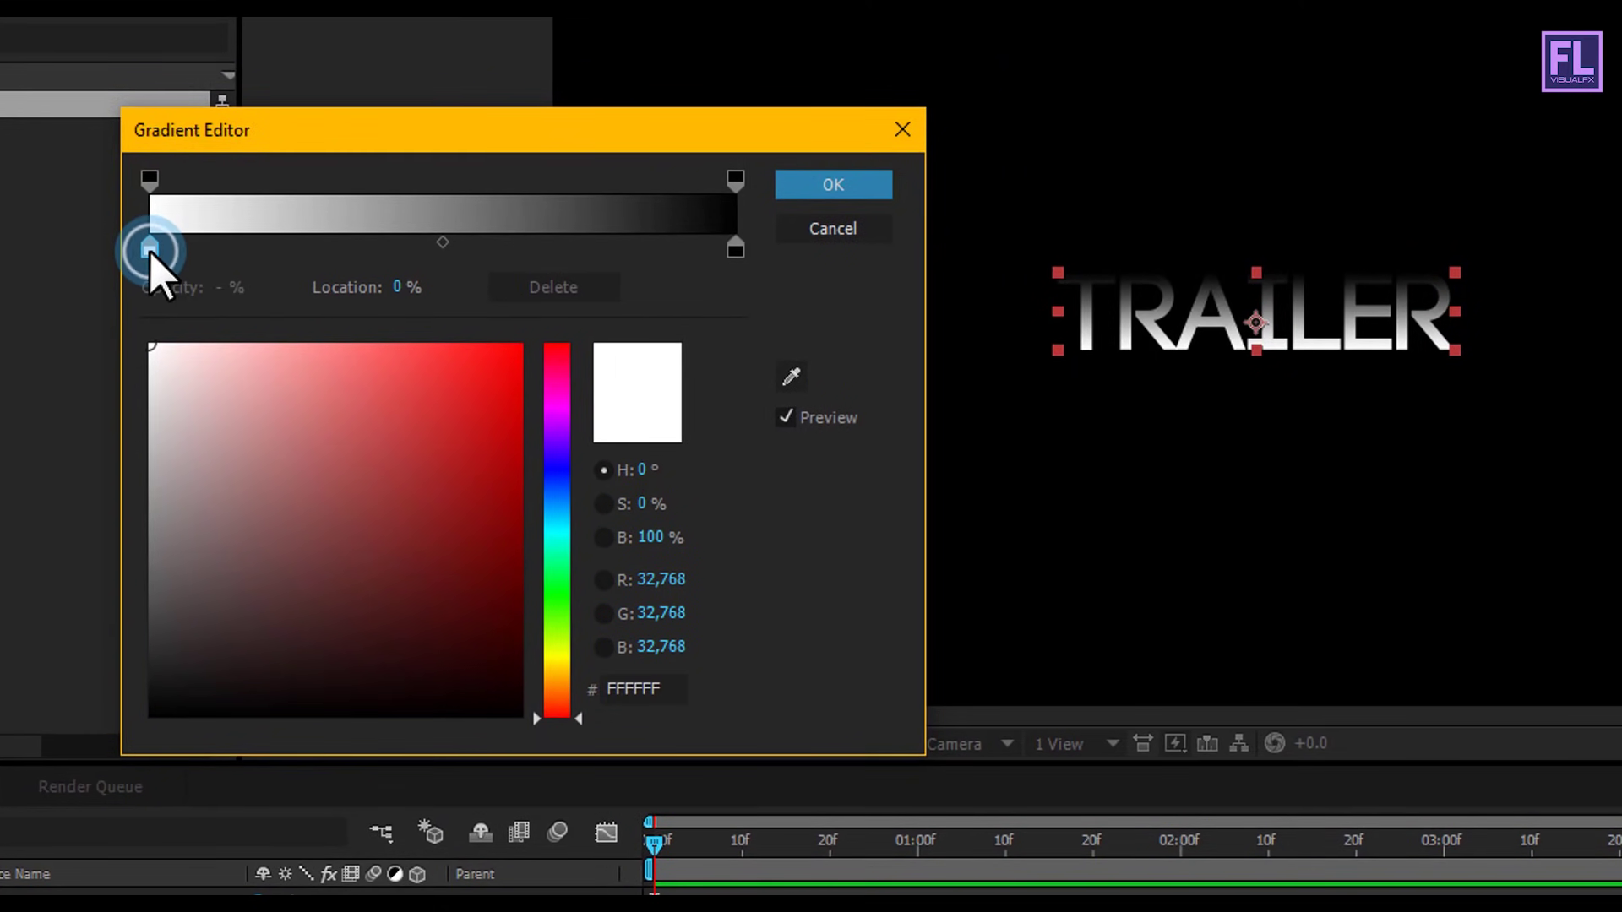
{"action": "left_click_drag", "start_coordinate": [172, 462], "coordinate": [74, 619]}
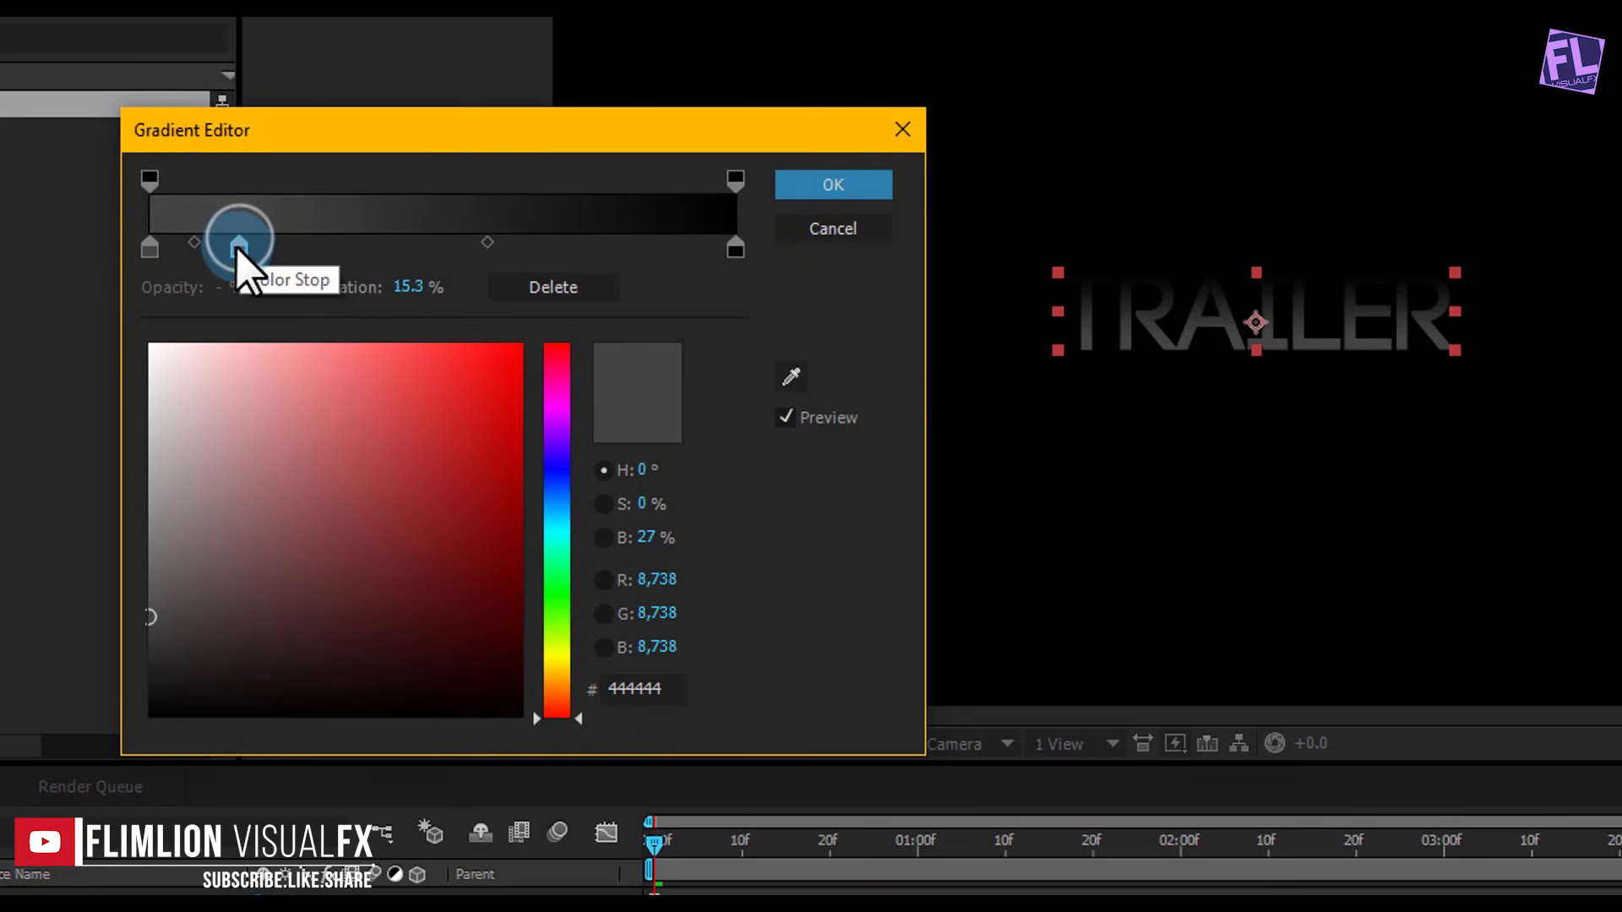
{"action": "left_click_drag", "start_coordinate": [140, 378], "coordinate": [42, 263]}
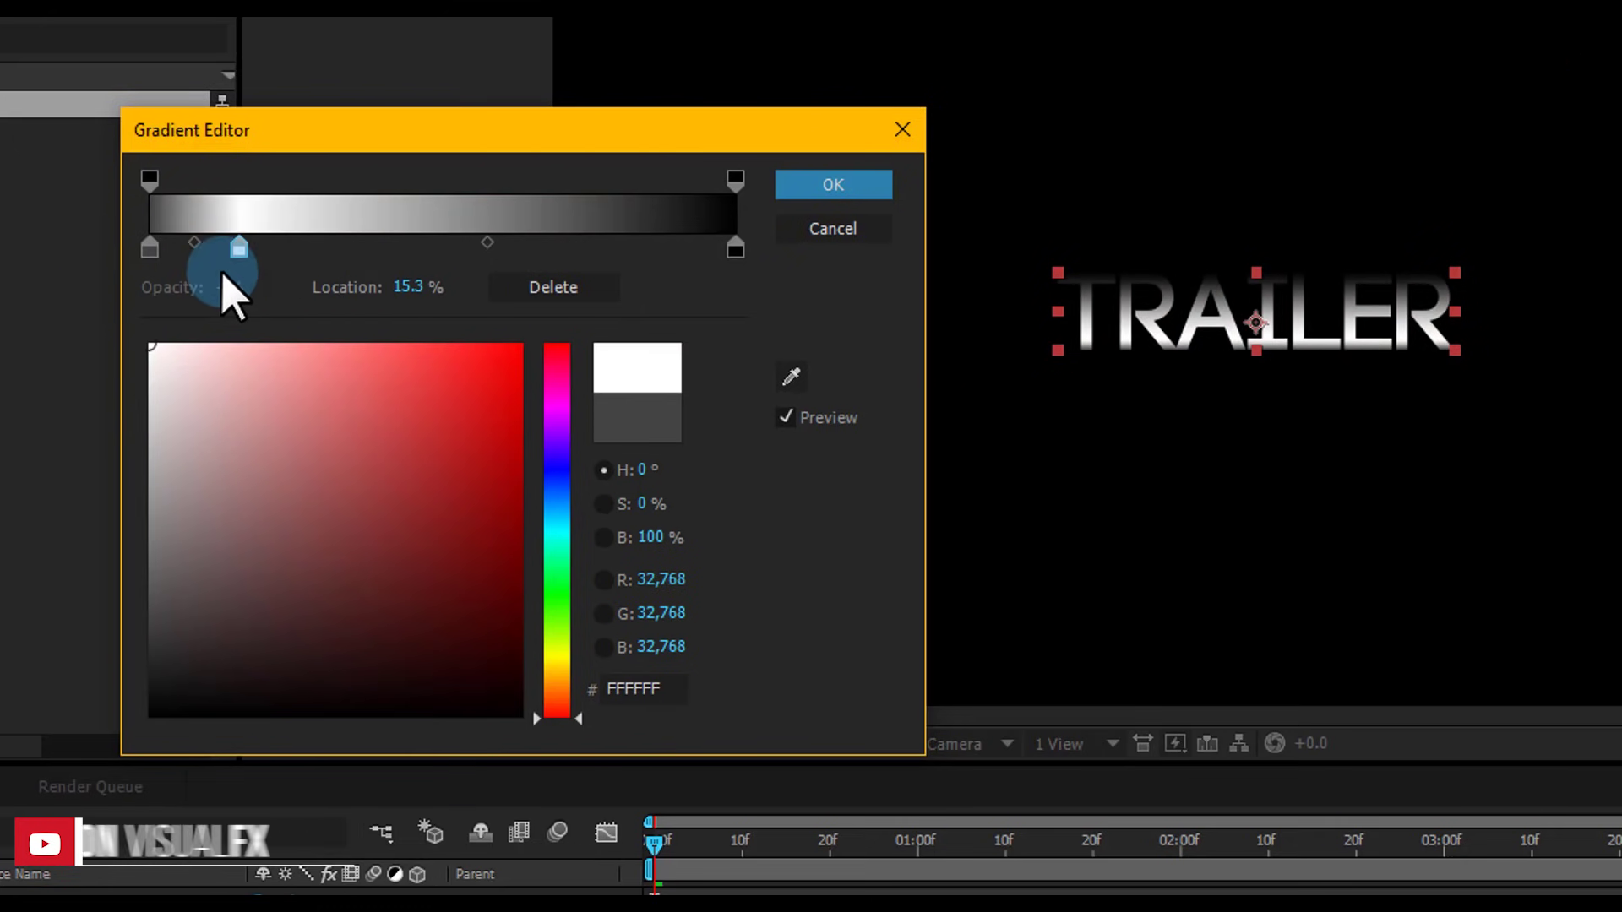
{"action": "left_click", "coordinate": [737, 251]}
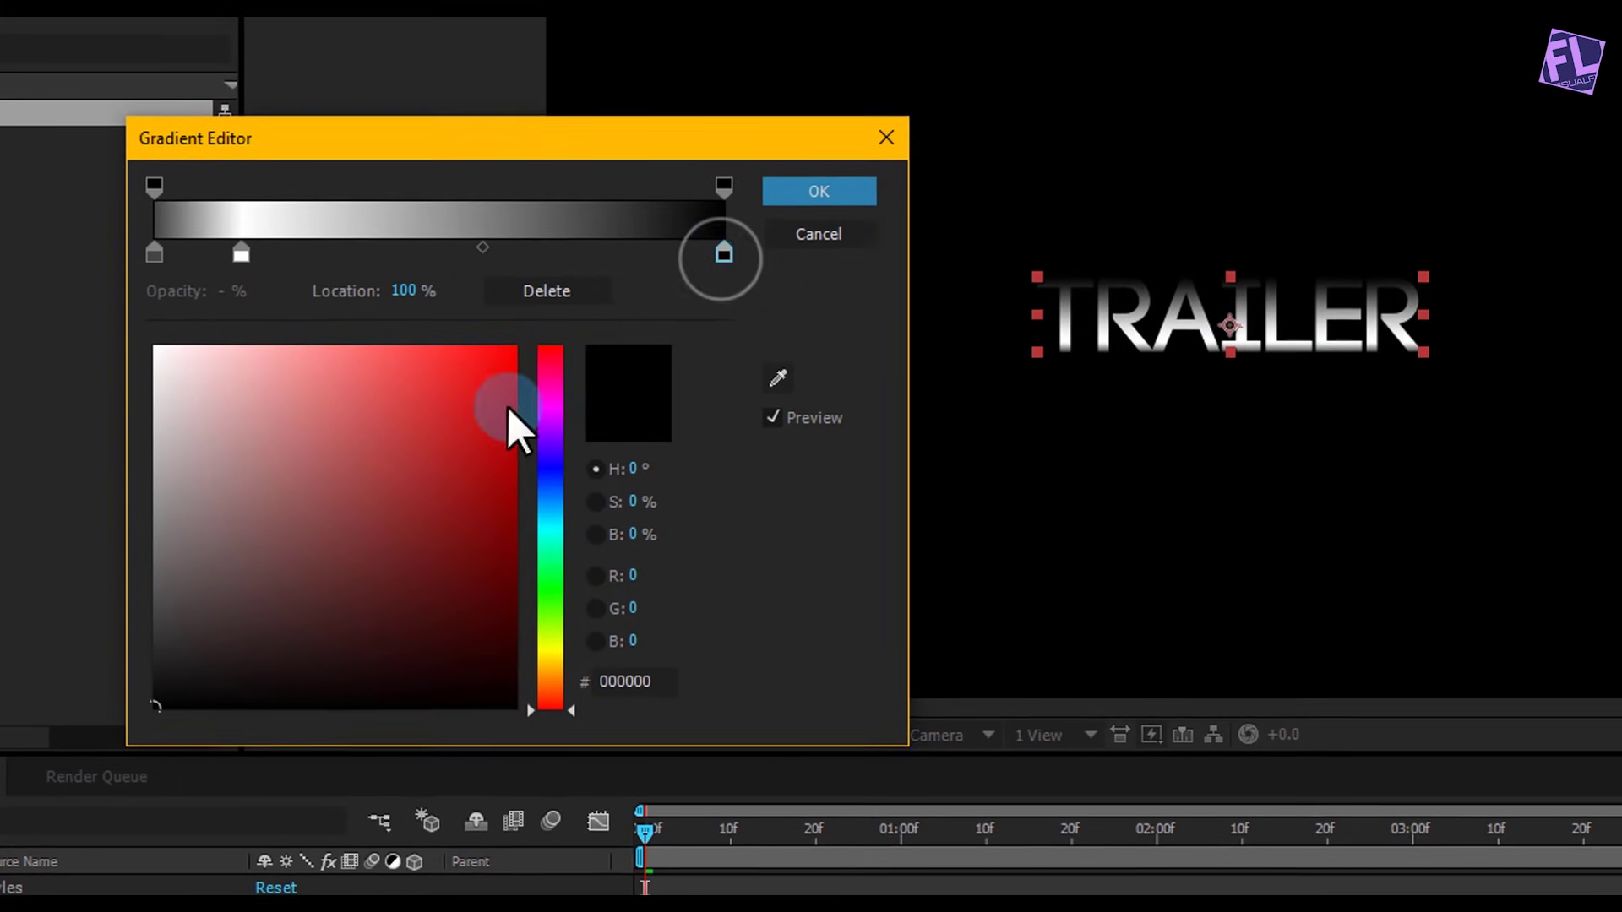
{"action": "left_click", "coordinate": [143, 637]}
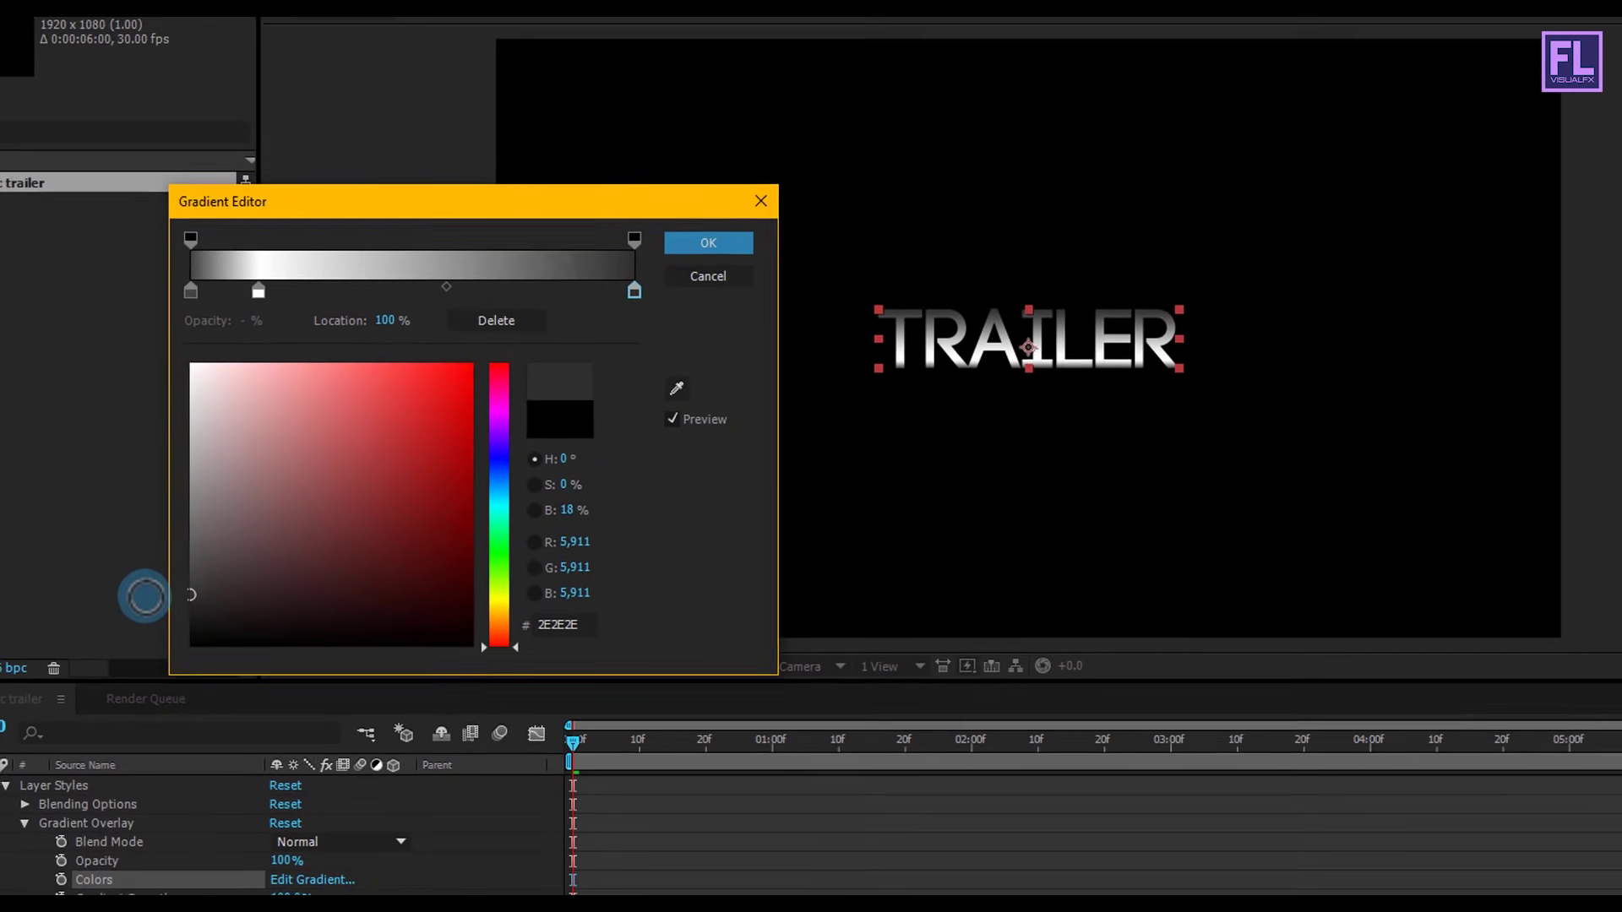
{"action": "left_click", "coordinate": [708, 243]}
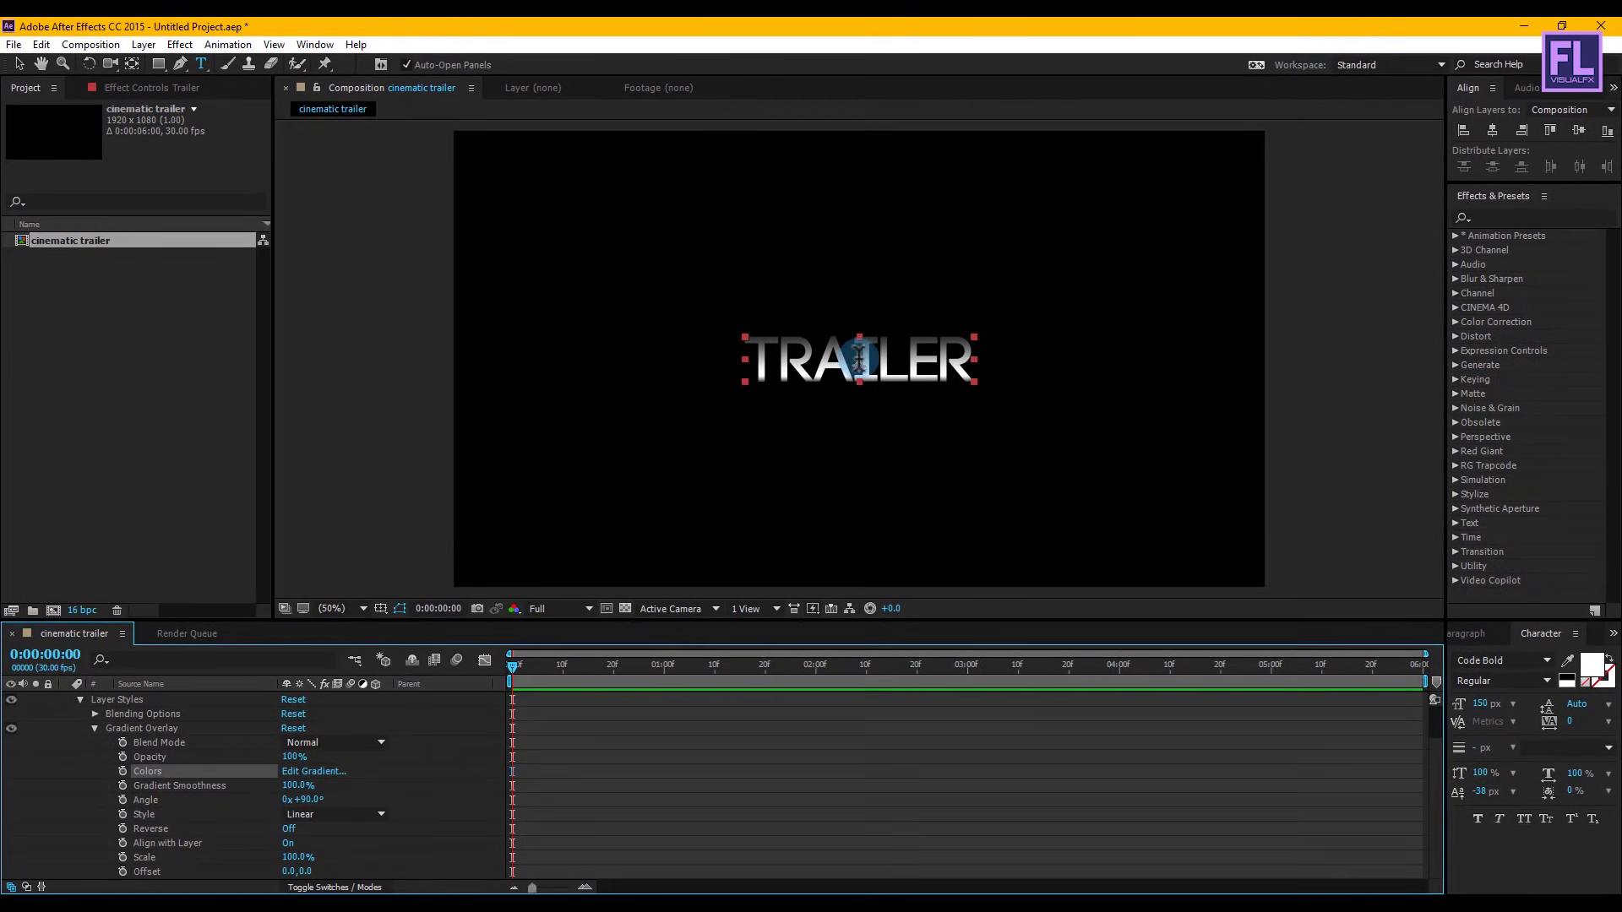
Collapse the Trailer layer's Gradient Overlay and Layer Styles groups, then reselect the layer.
{"action": "scroll", "coordinate": [859, 360], "scroll_direction": "up", "scroll_amount": 2}
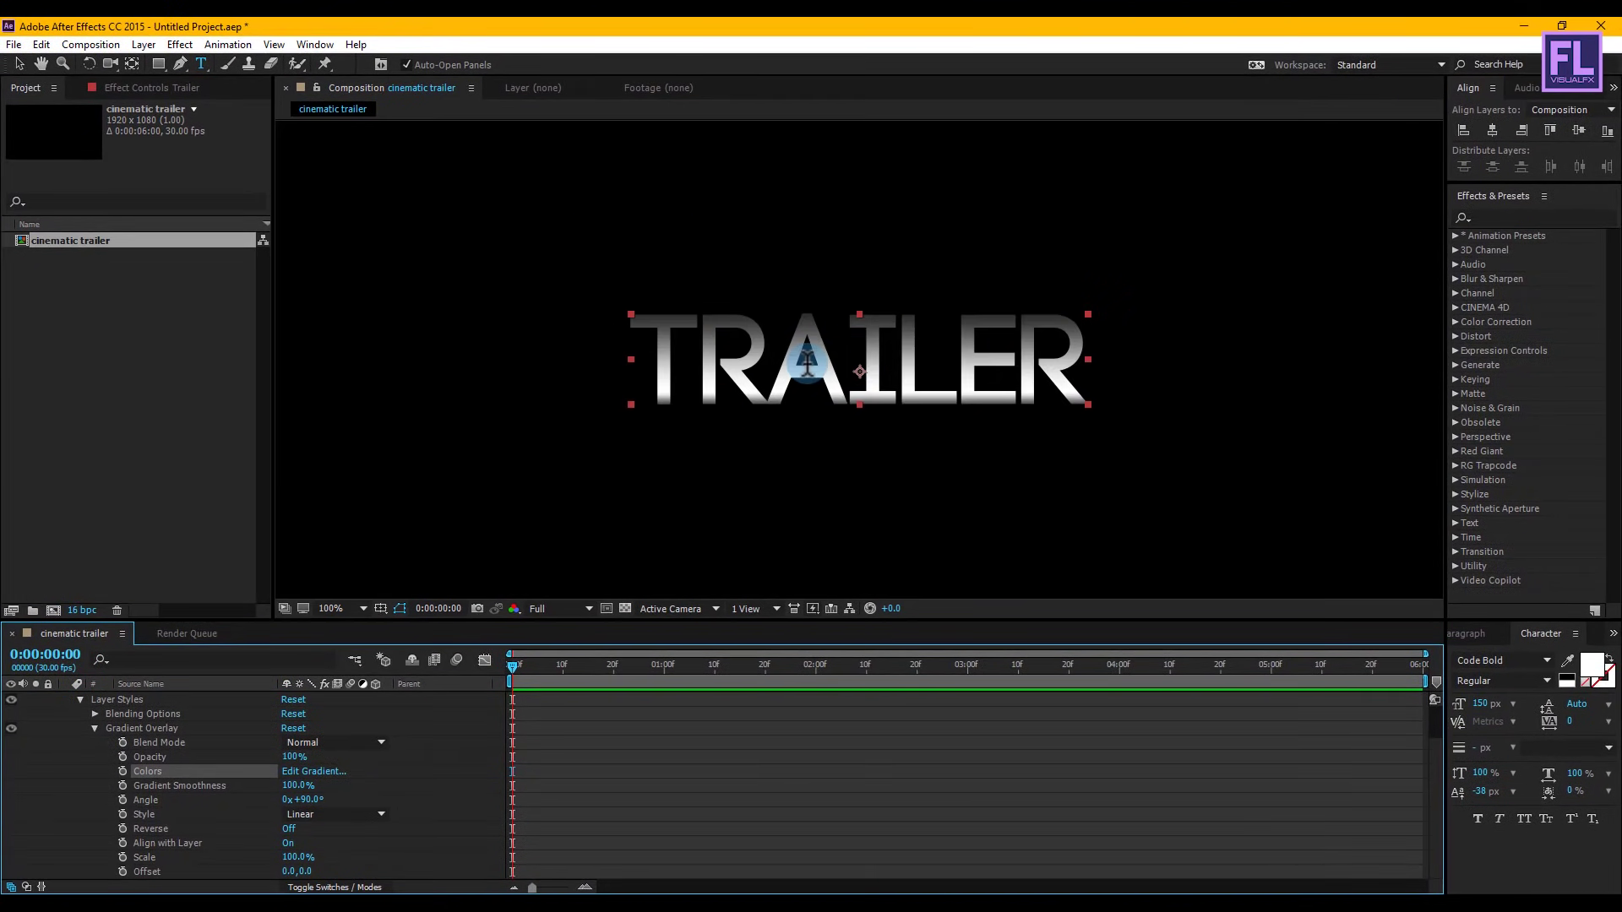
{"action": "scroll", "coordinate": [807, 361], "scroll_direction": "down", "scroll_amount": 2}
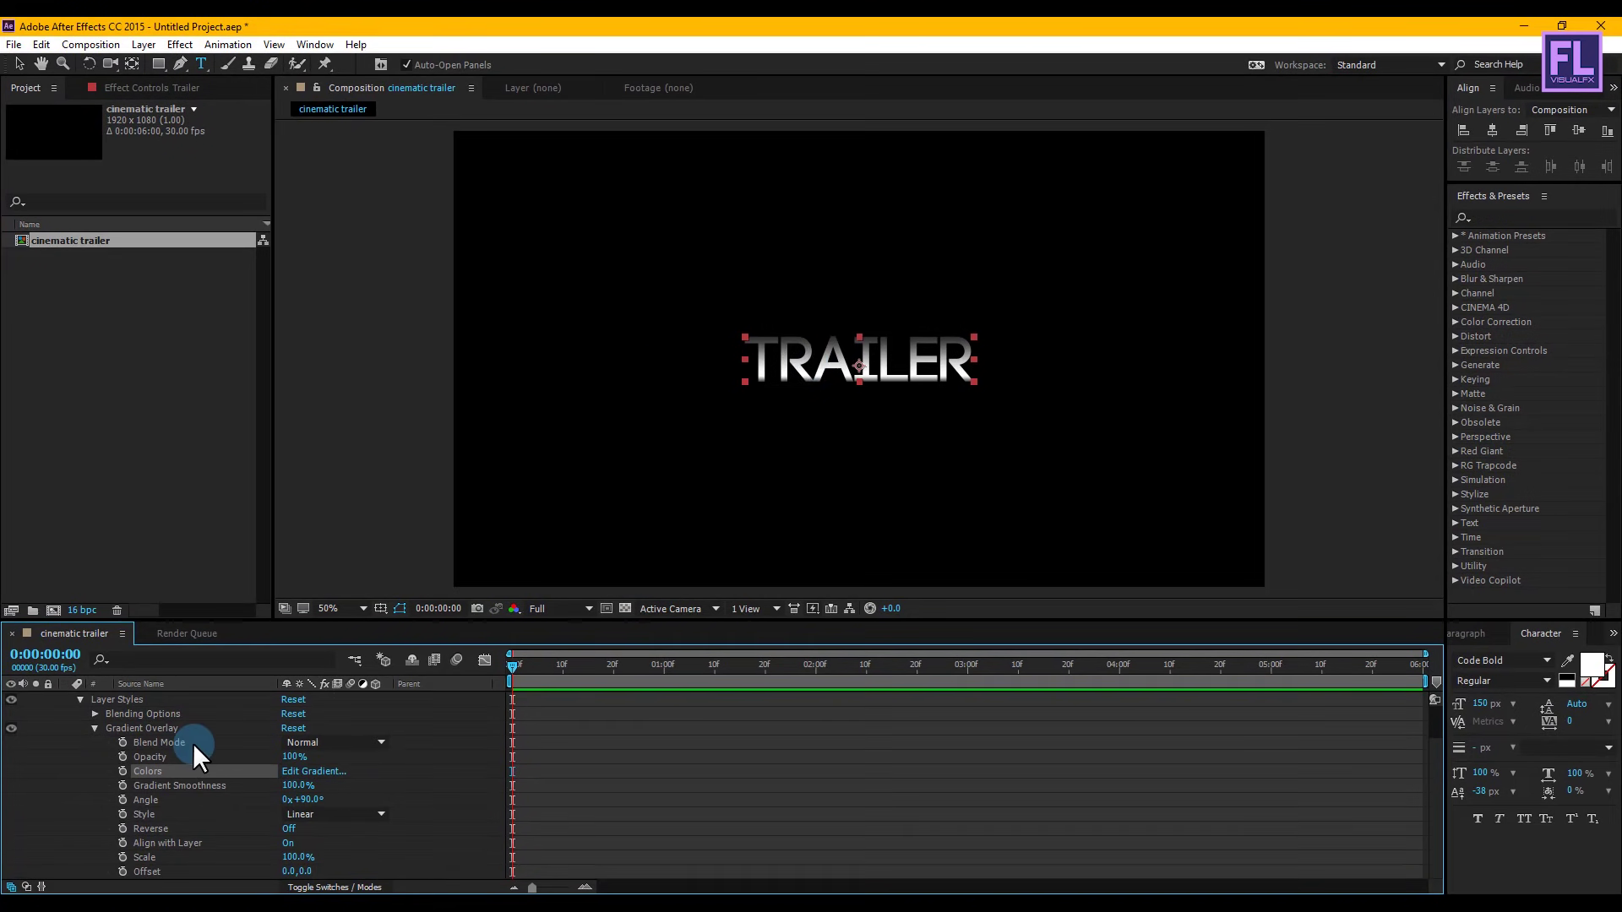
{"action": "scroll", "coordinate": [193, 743], "scroll_direction": "up", "scroll_amount": 2}
{"action": "left_click", "coordinate": [93, 770]}
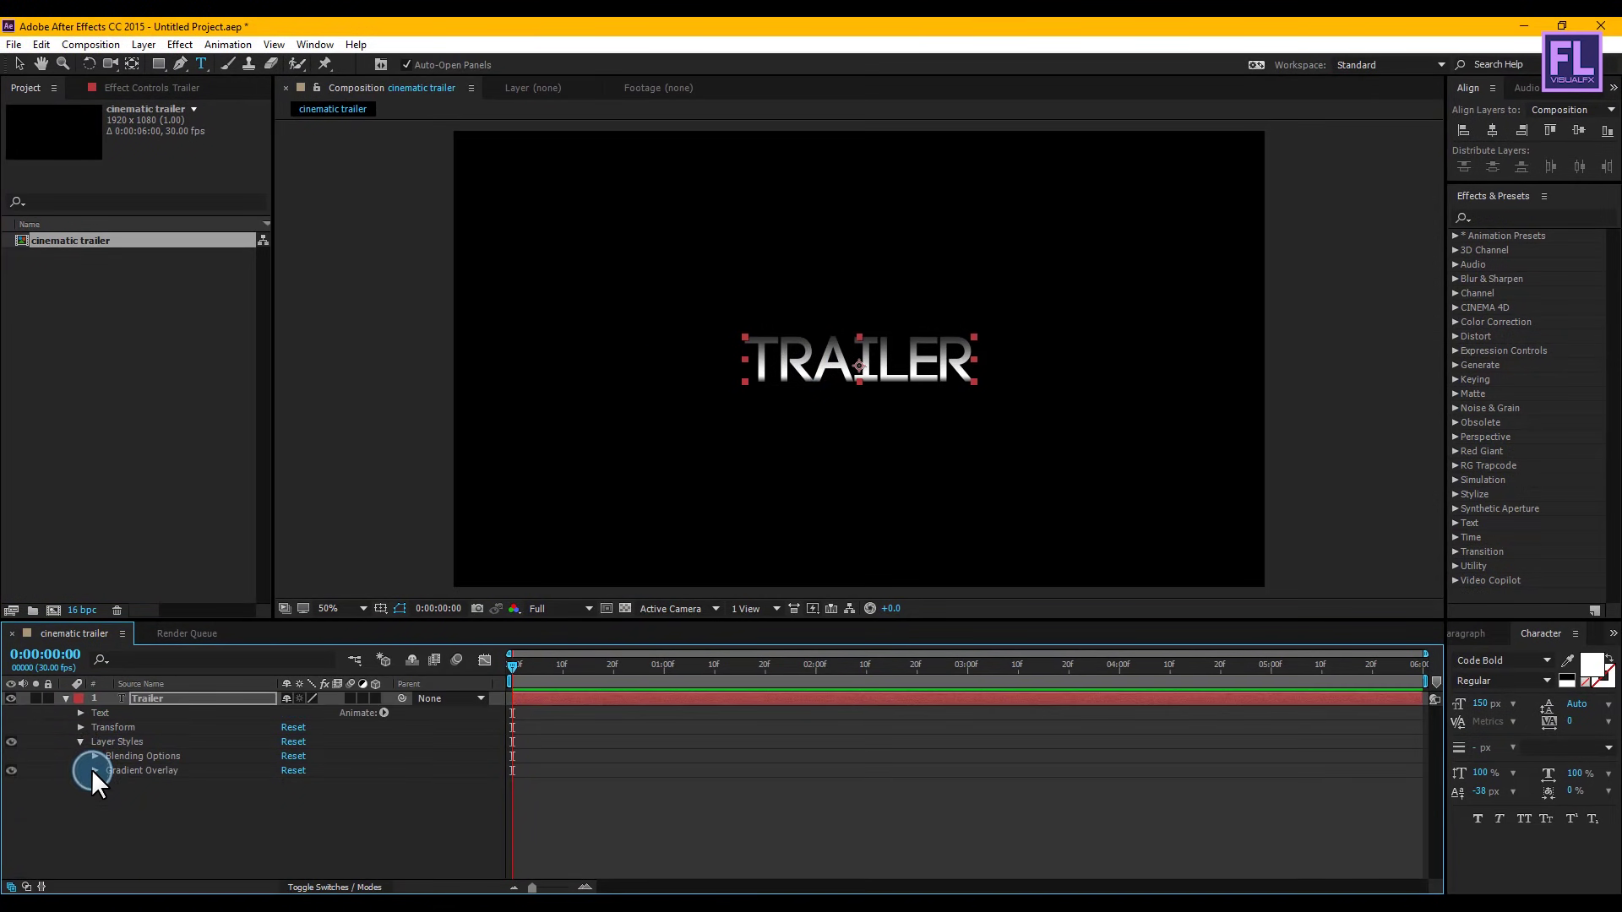
{"action": "left_click", "coordinate": [79, 741]}
{"action": "left_click", "coordinate": [60, 698]}
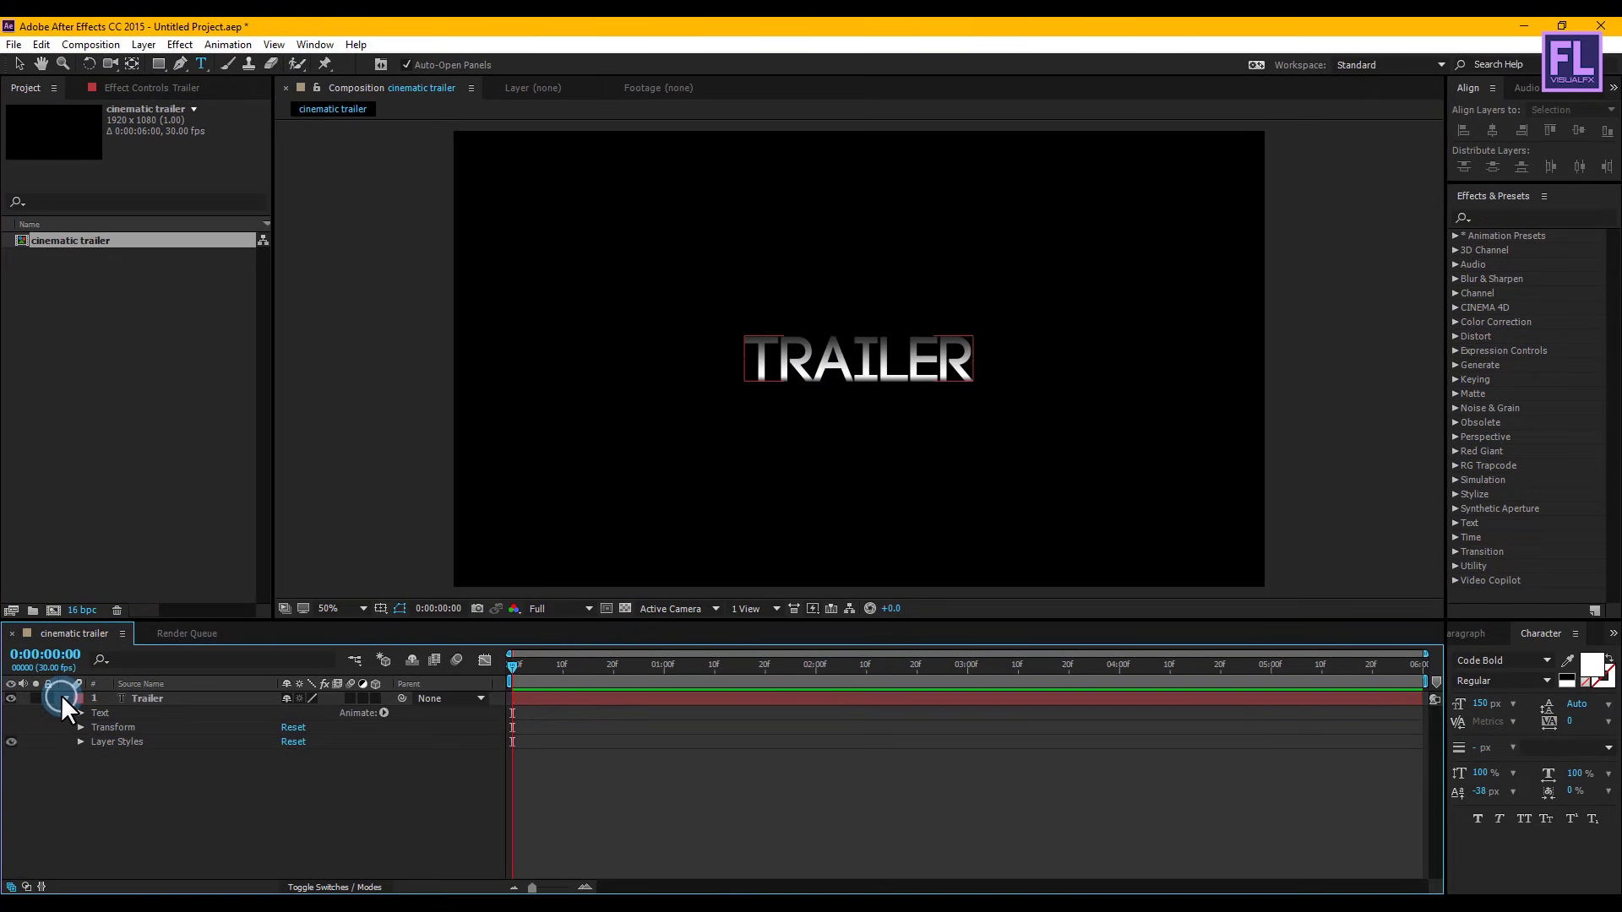
{"action": "left_click", "coordinate": [150, 698]}
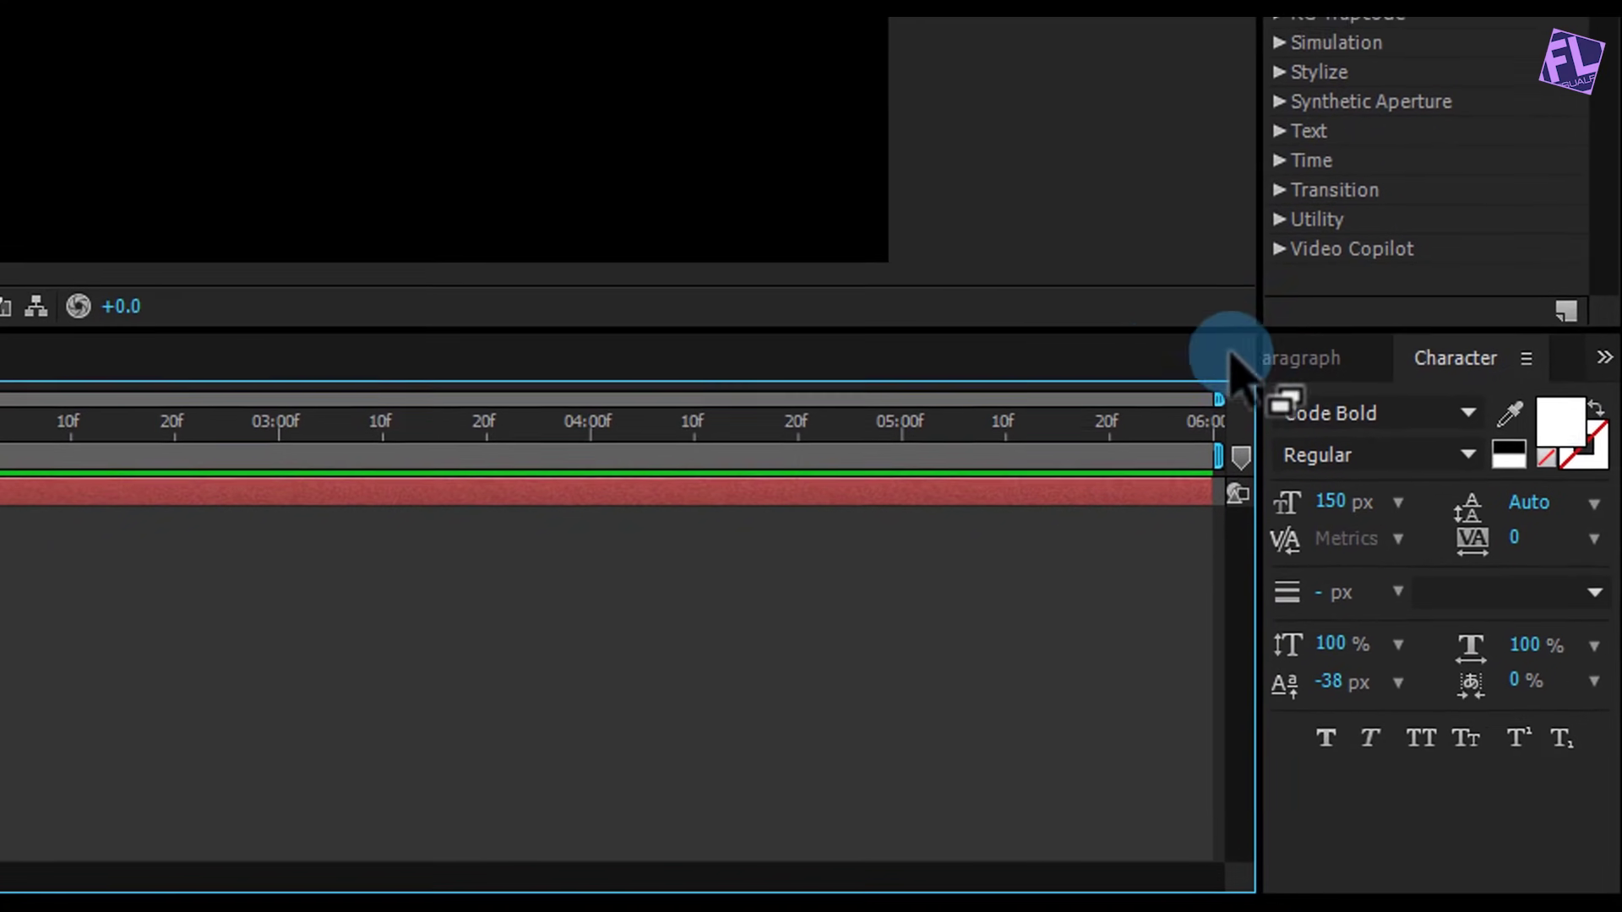
Centre-align the TRAILER paragraph text and twirl open the Trailer layer.
{"action": "left_click", "coordinate": [1318, 331]}
{"action": "left_click", "coordinate": [1312, 362]}
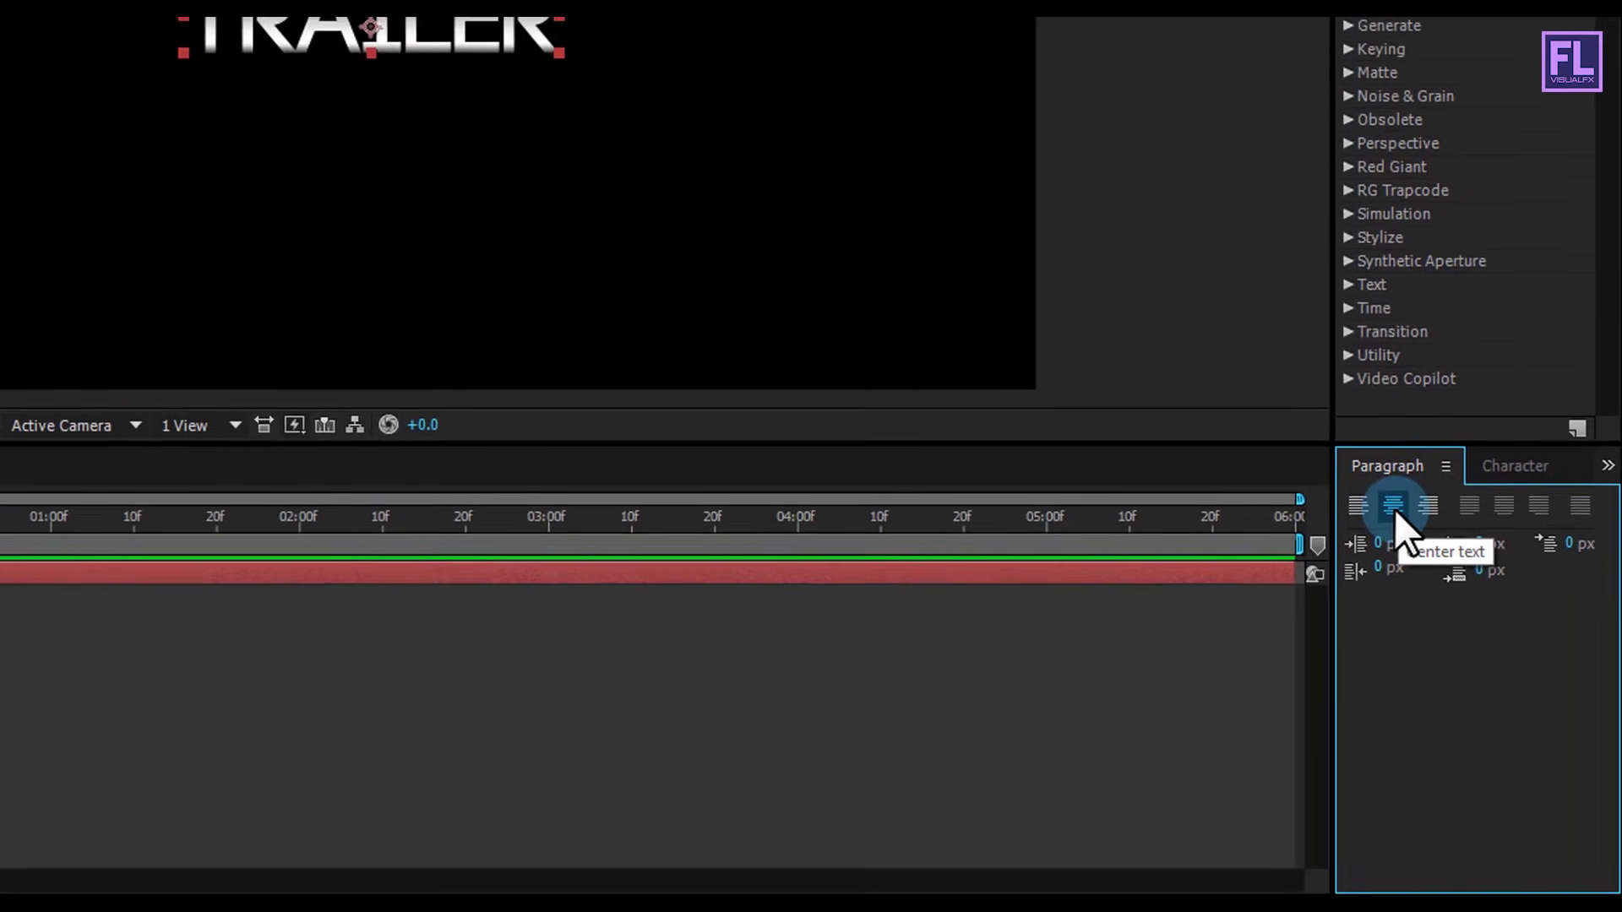
{"action": "left_click", "coordinate": [79, 682]}
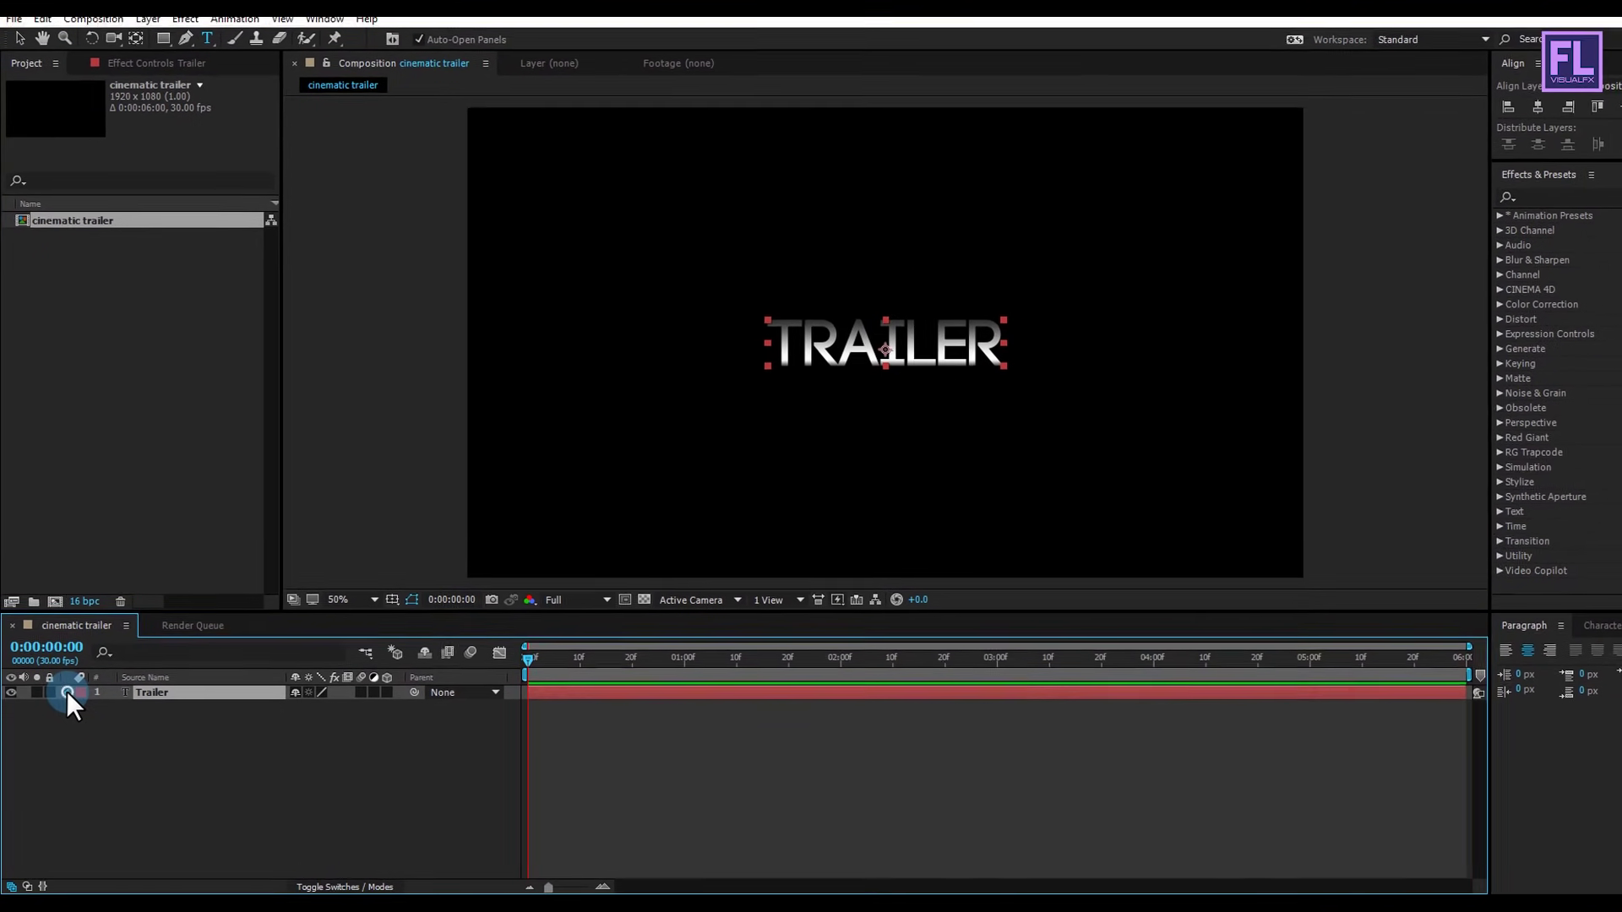
{"action": "left_click", "coordinate": [68, 692]}
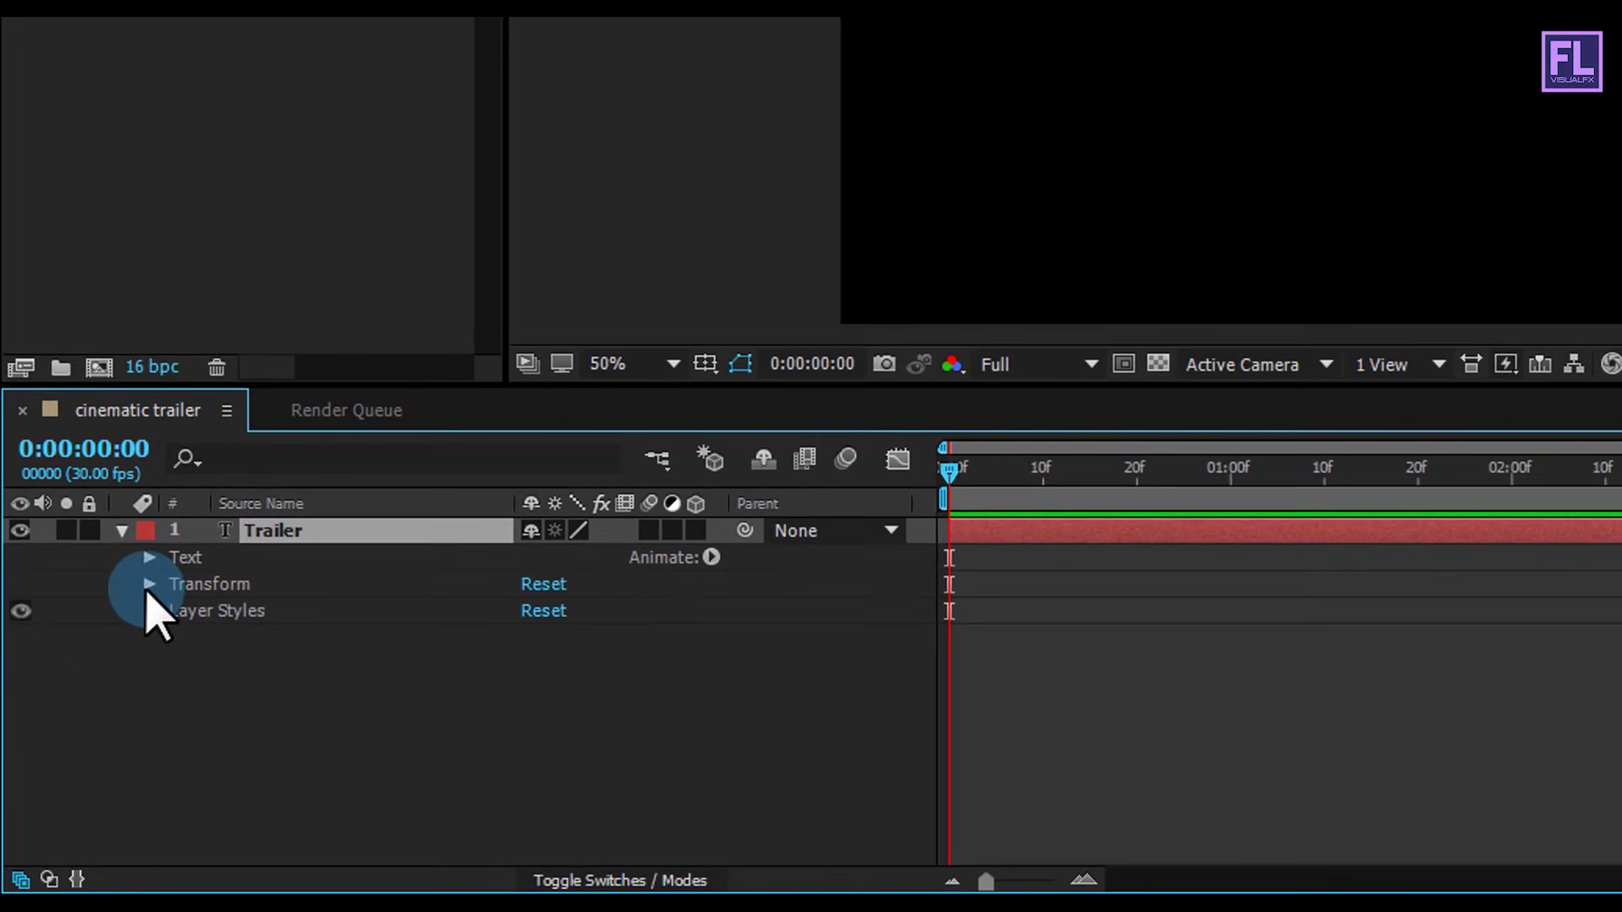
Add a Tracking animator to TRAILER and keyframe Tracking Amount at -12 at the start.
{"action": "left_click", "coordinate": [775, 527]}
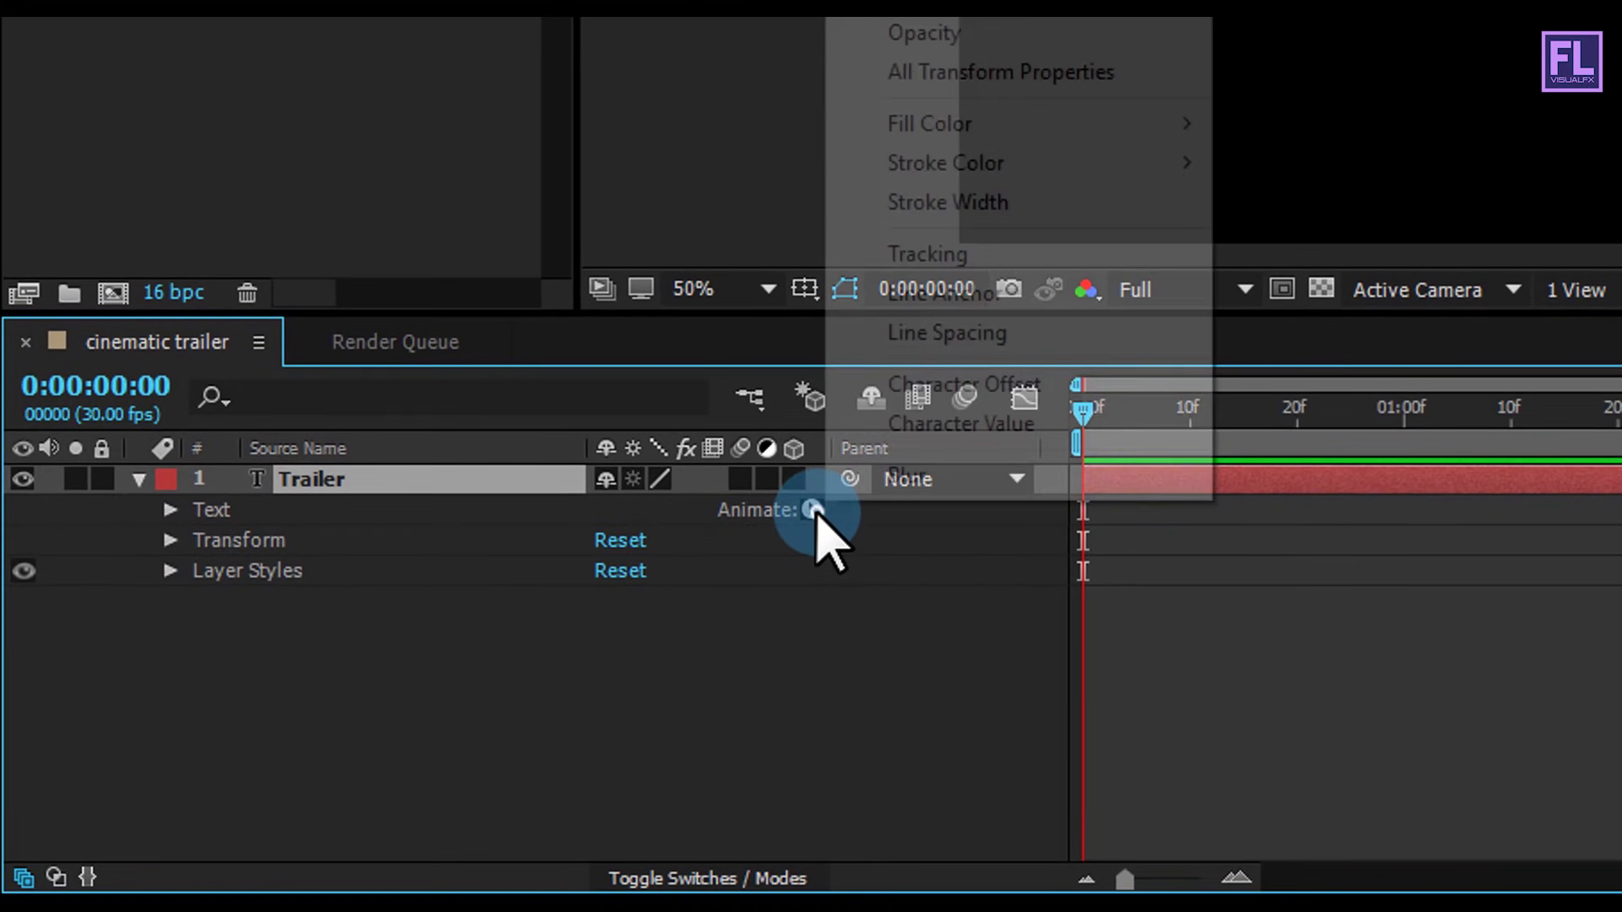
{"action": "left_click", "coordinate": [939, 267]}
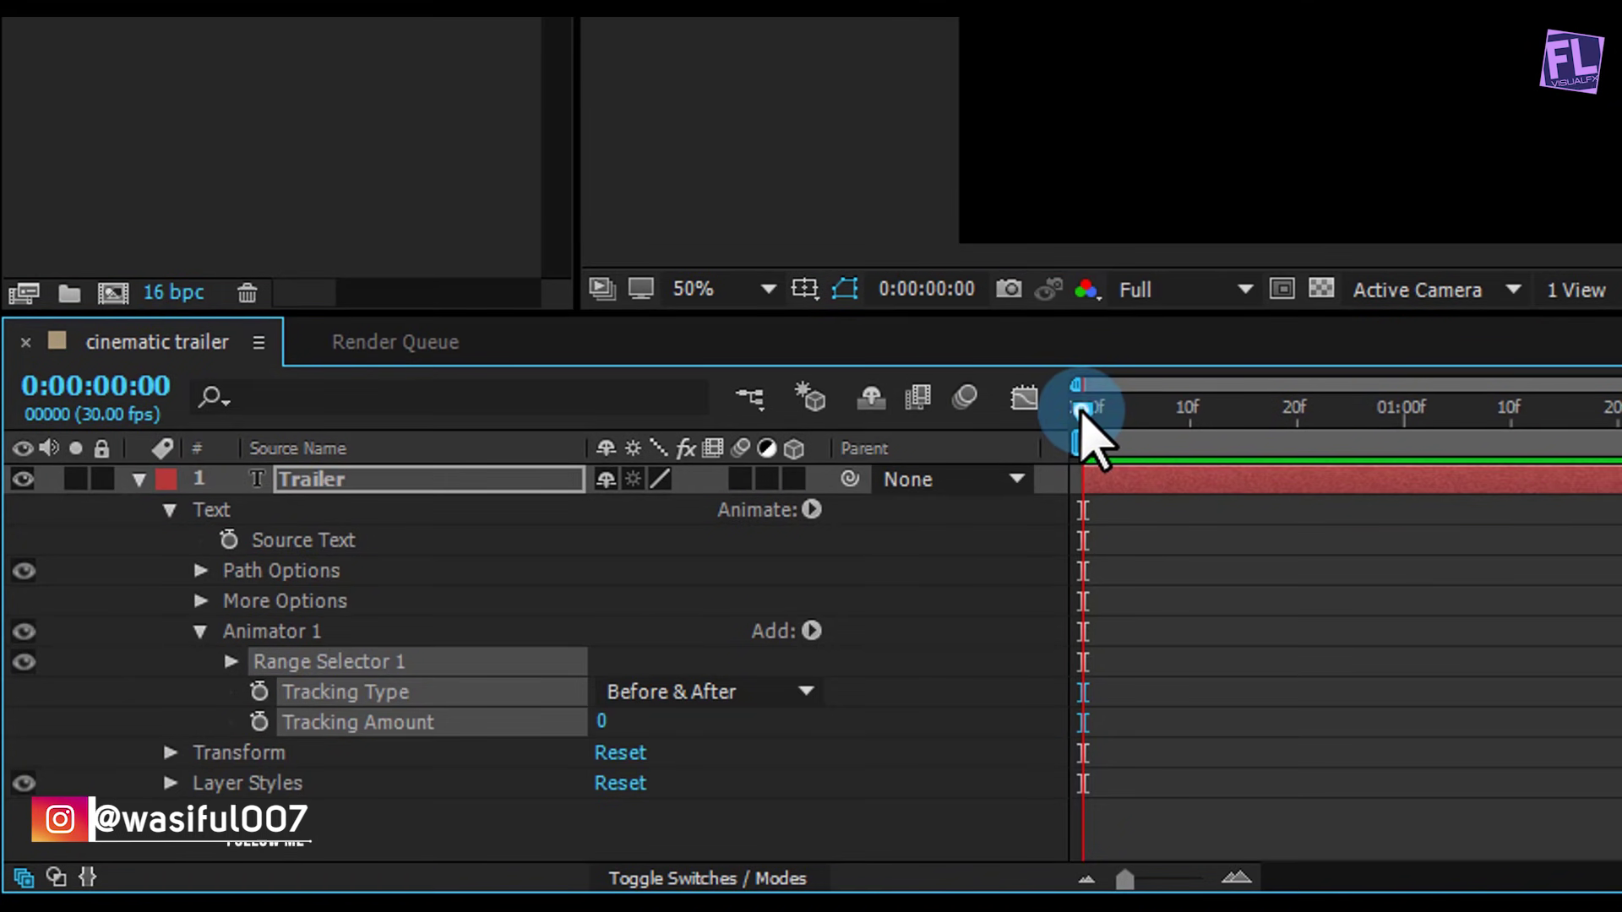
{"action": "left_click", "coordinate": [451, 632]}
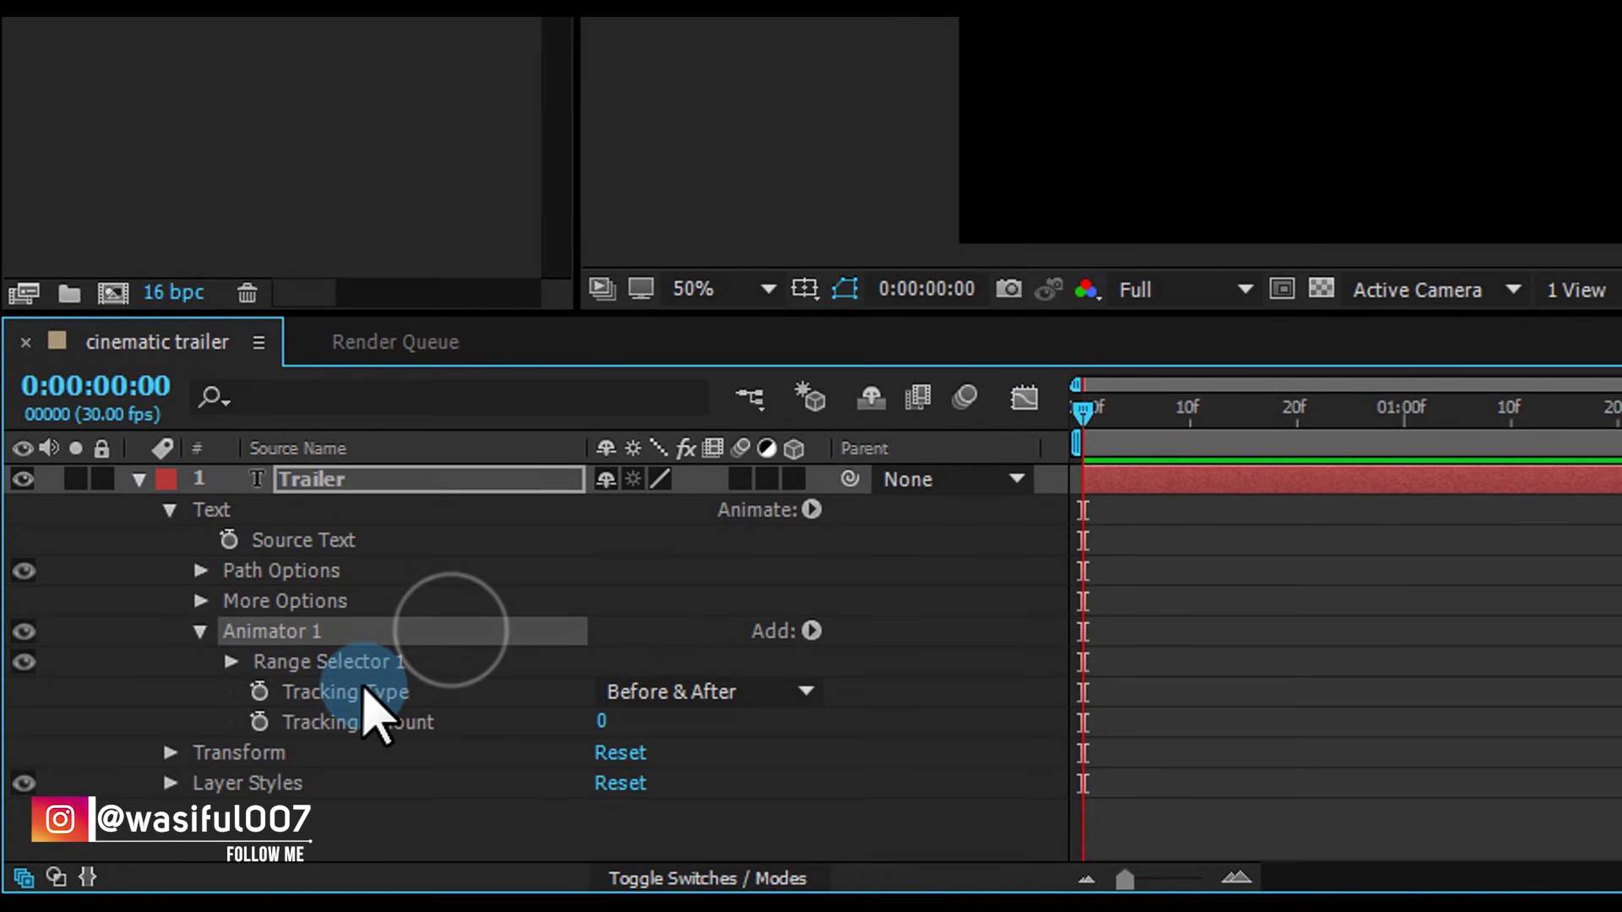
{"action": "left_click", "coordinate": [260, 723]}
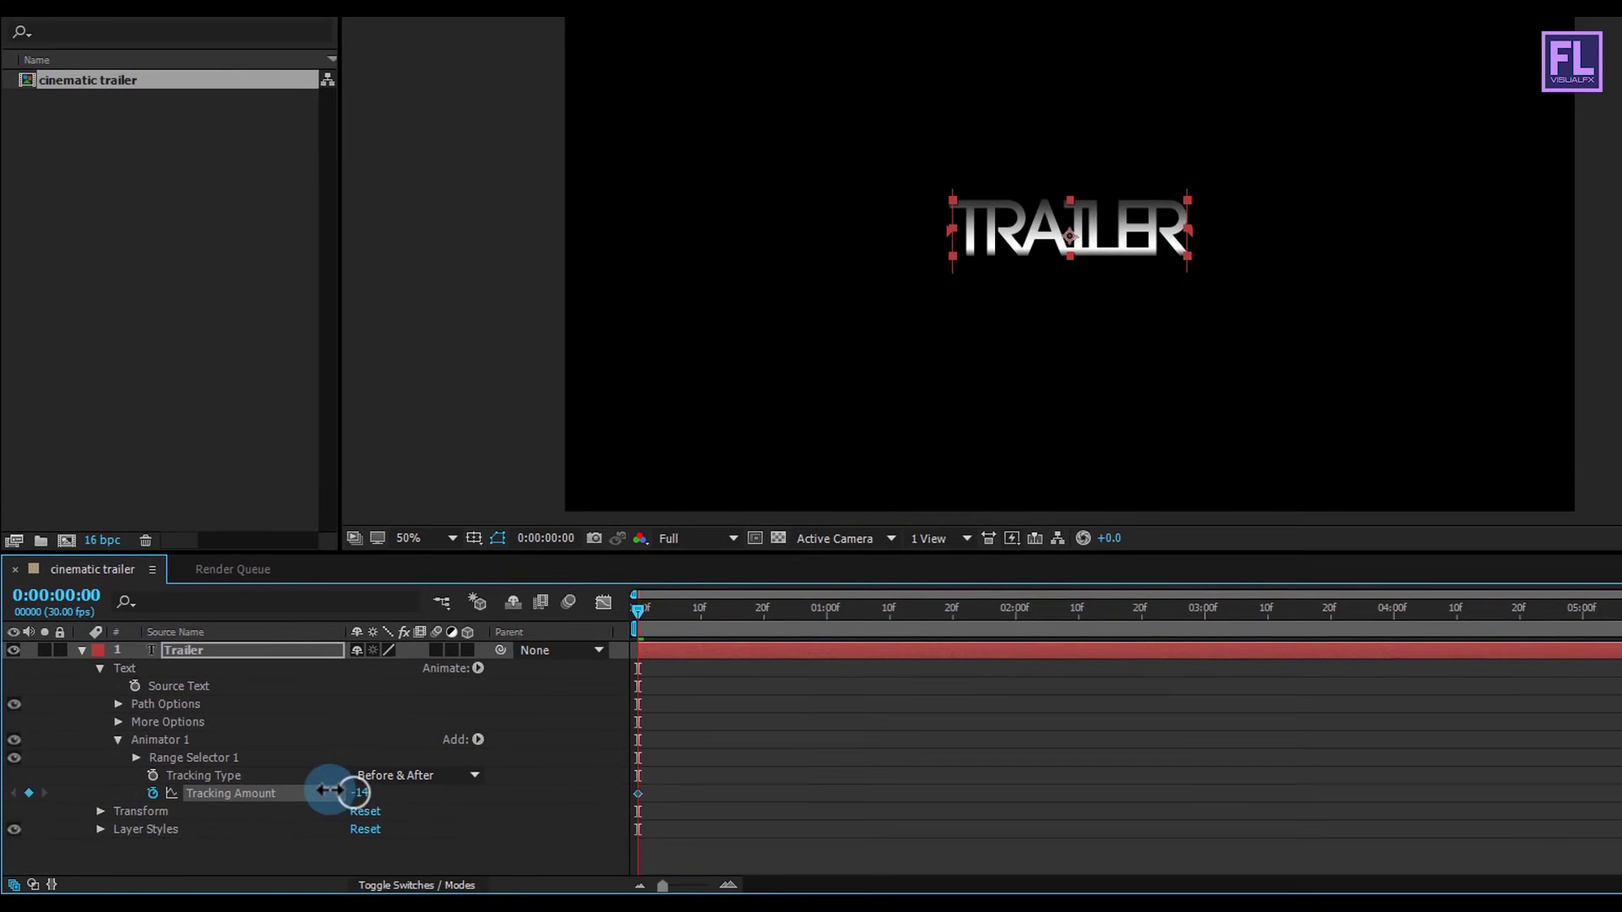
{"action": "left_click_drag", "start_coordinate": [283, 803], "coordinate": [270, 800]}
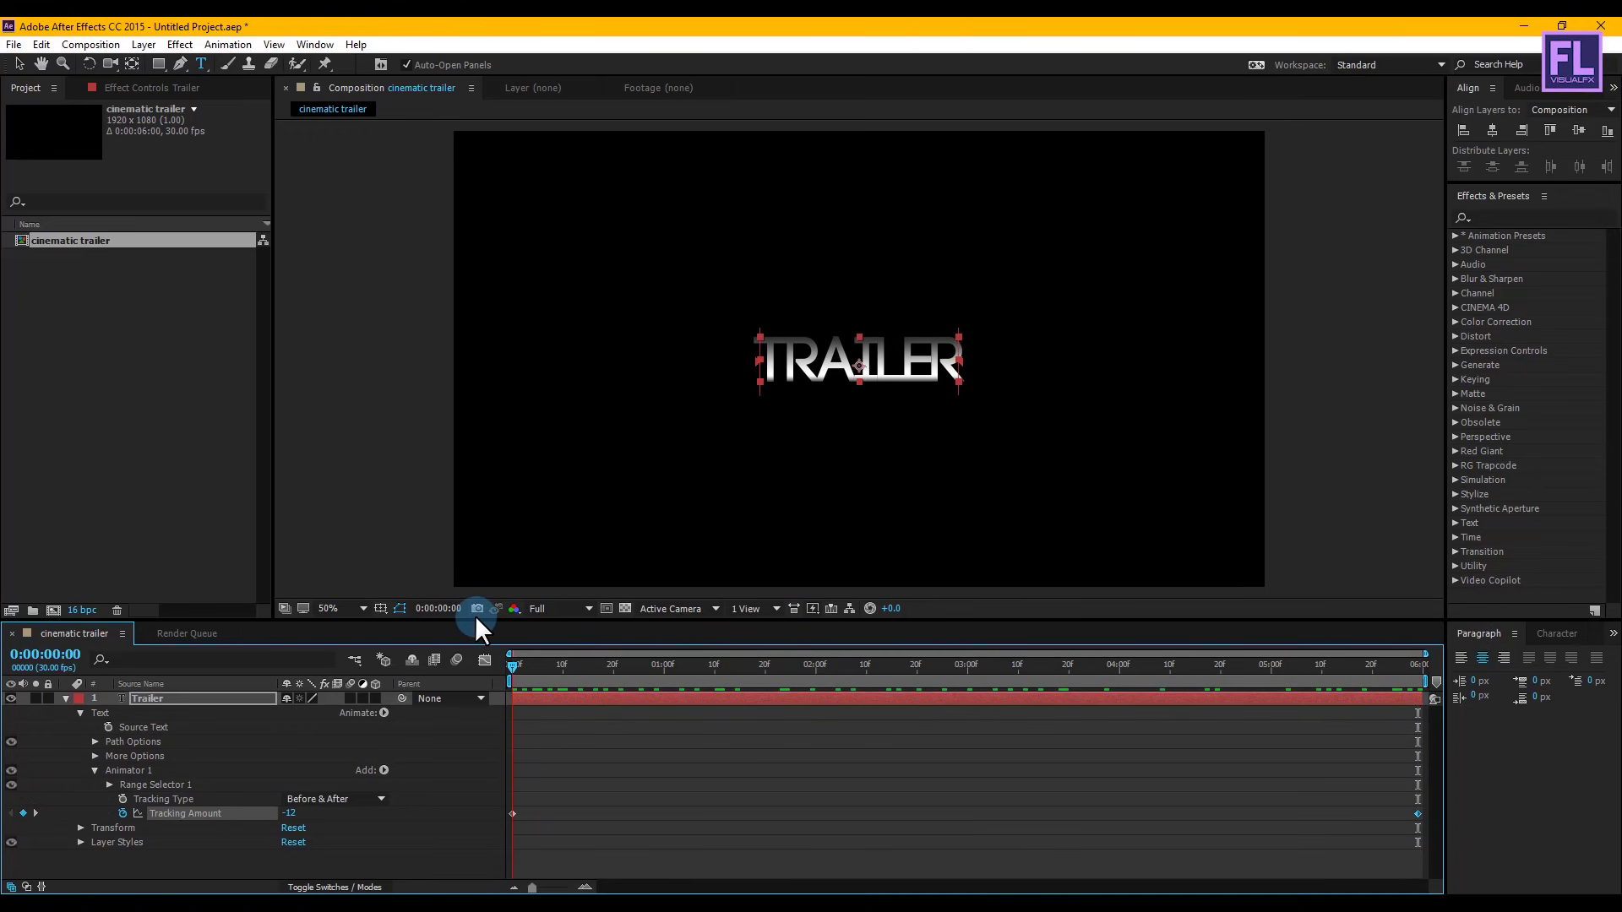
Re-centre the title text and show only the keyframed Tracking Amount with U.
{"action": "left_click", "coordinate": [150, 695]}
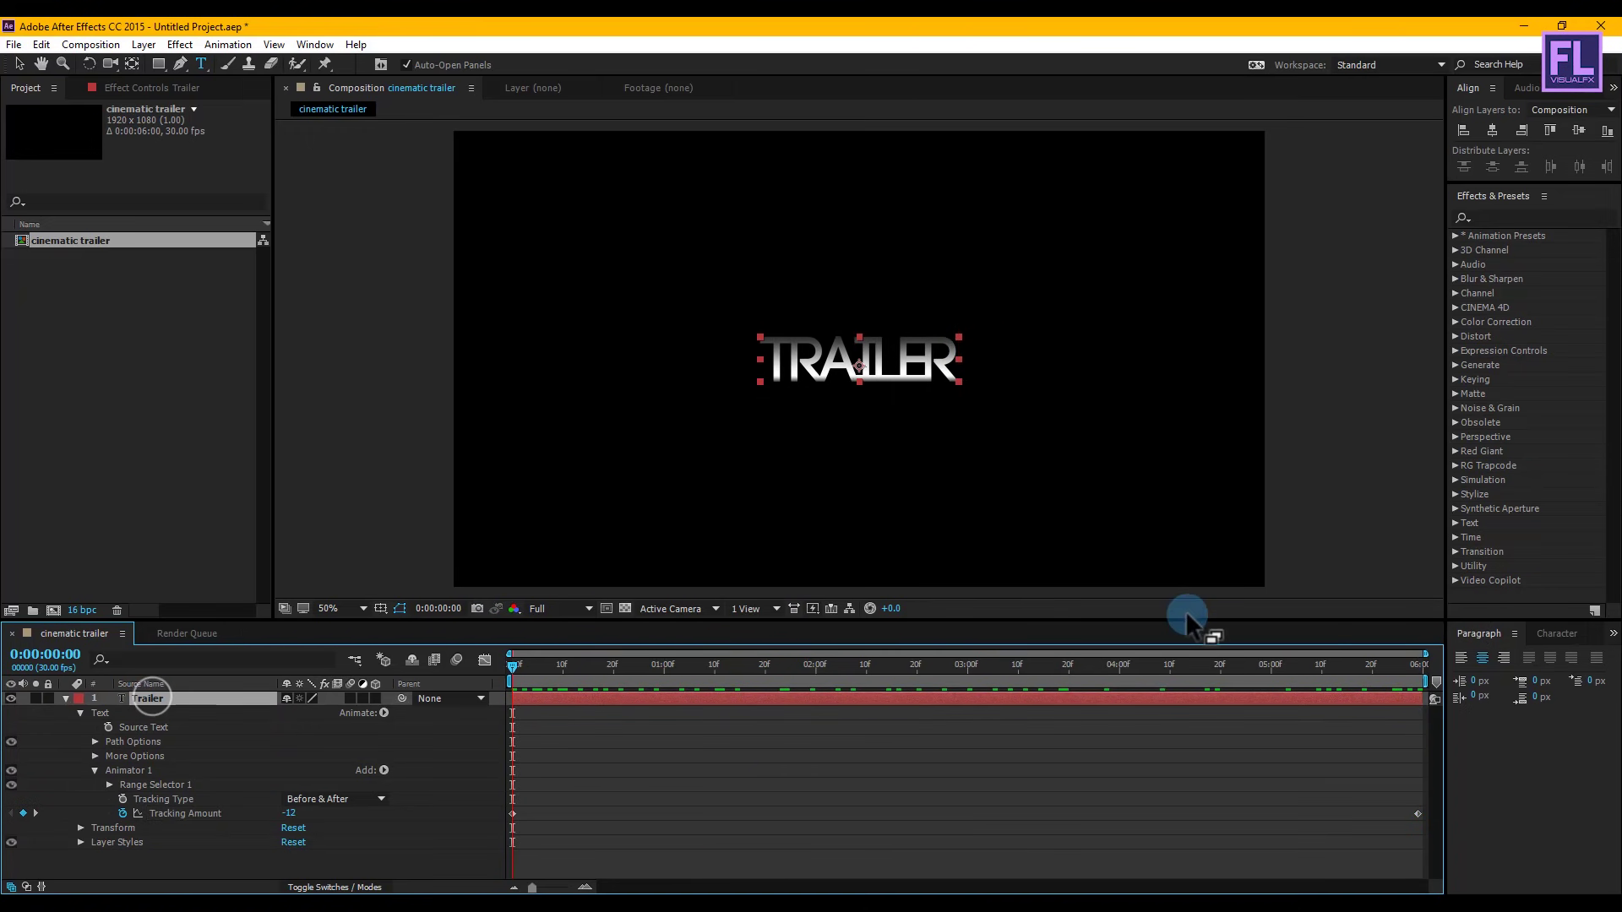
{"action": "left_click", "coordinate": [1483, 657]}
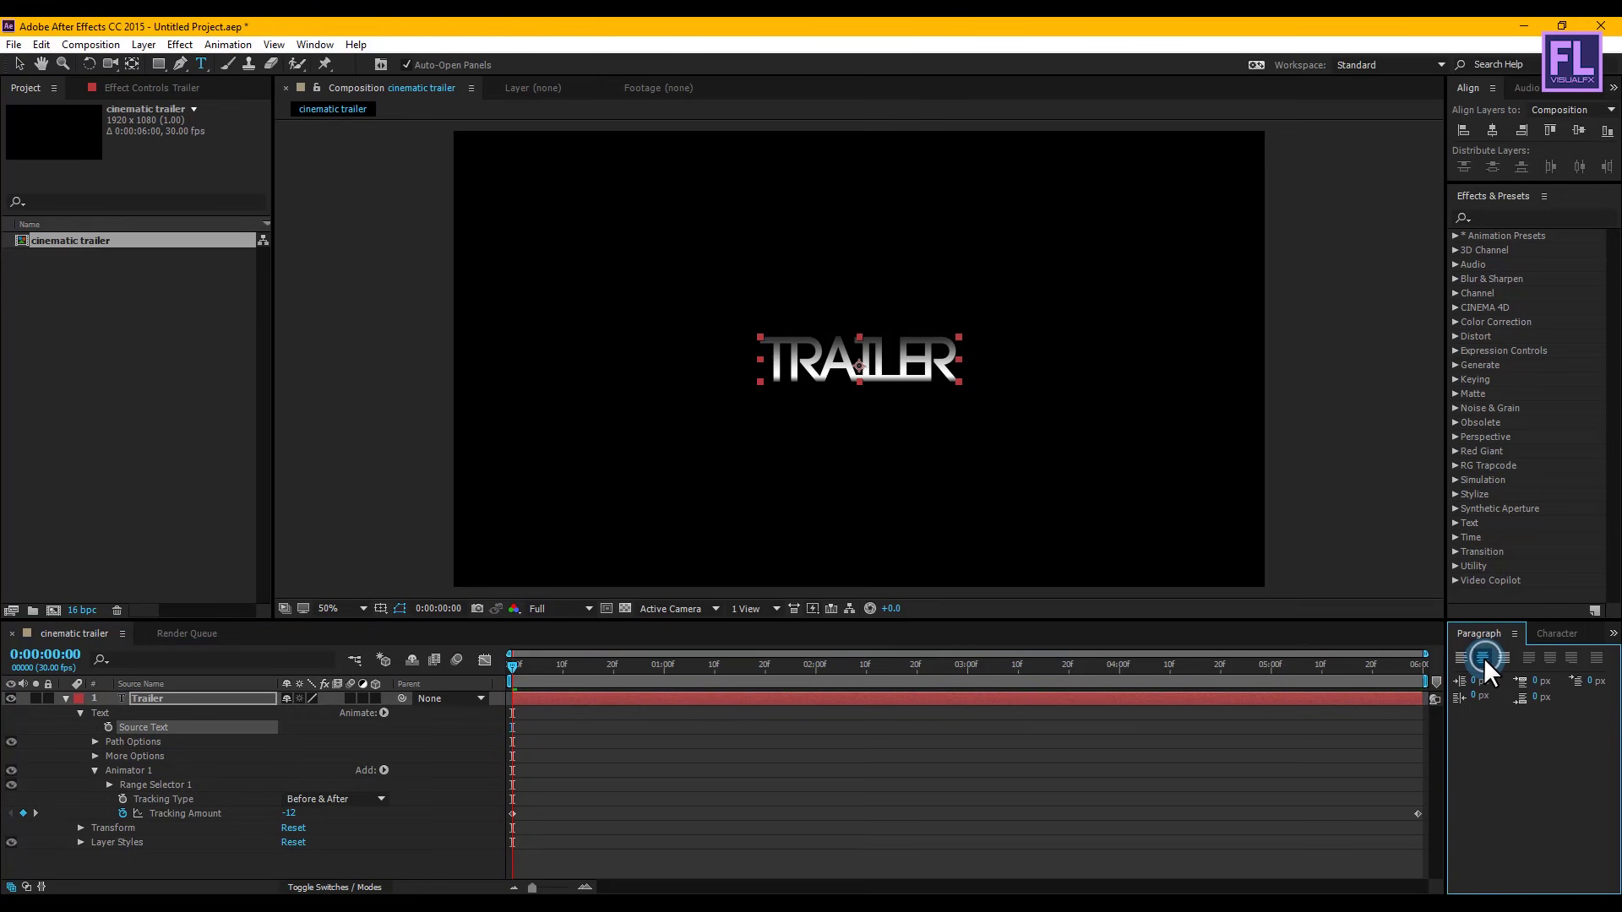
{"action": "left_click", "coordinate": [66, 698]}
{"action": "left_click", "coordinate": [172, 698]}
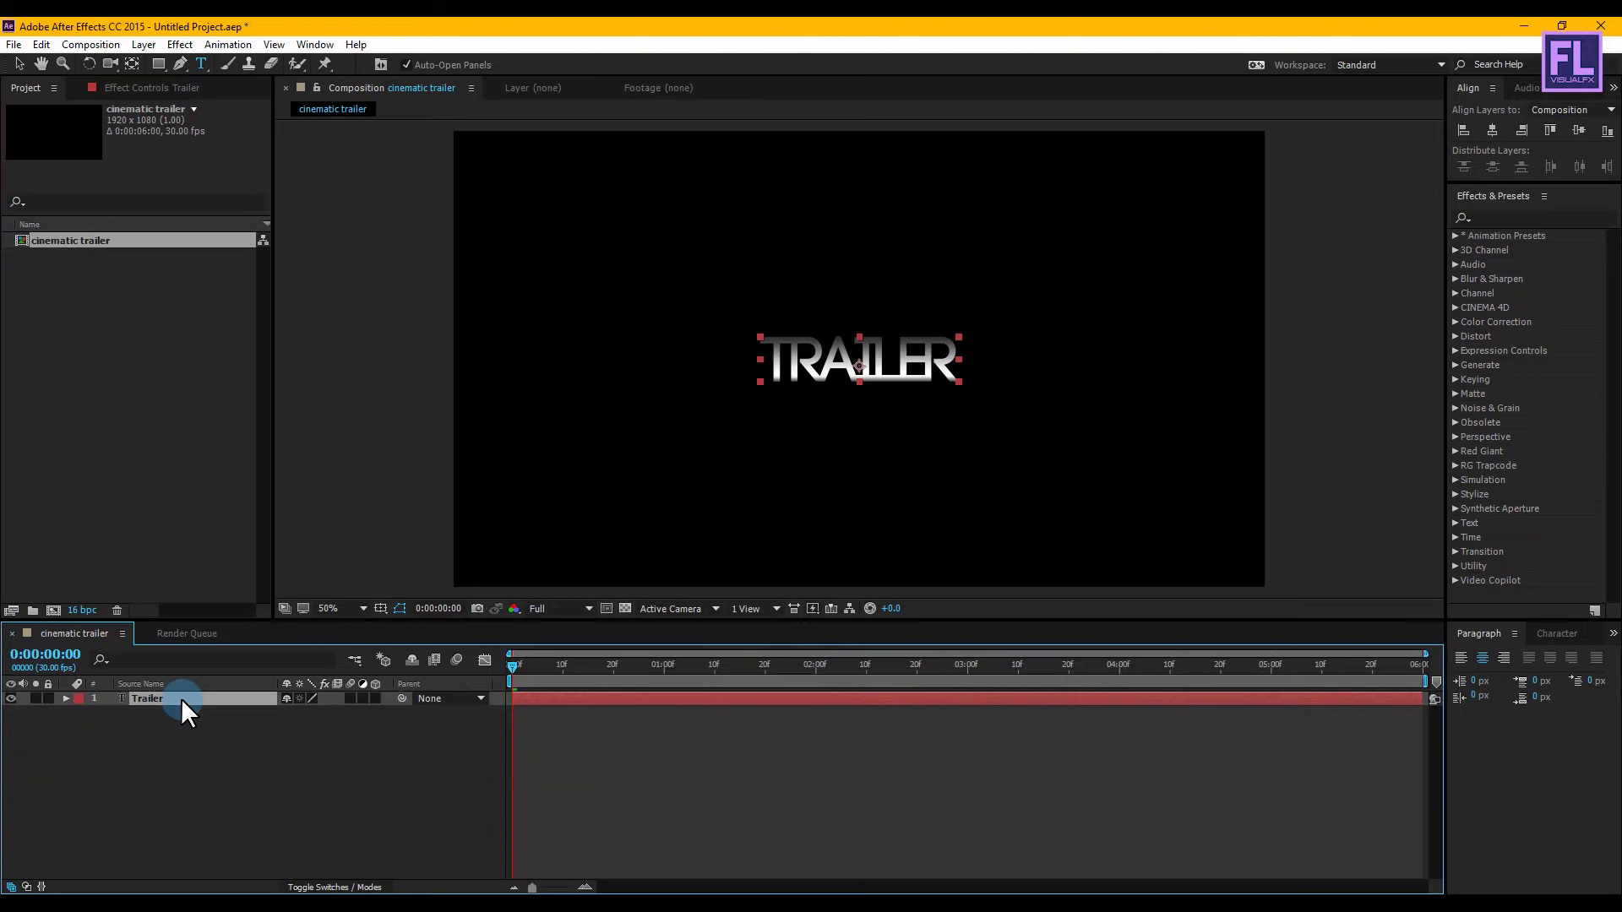
{"action": "key", "text": "u"}
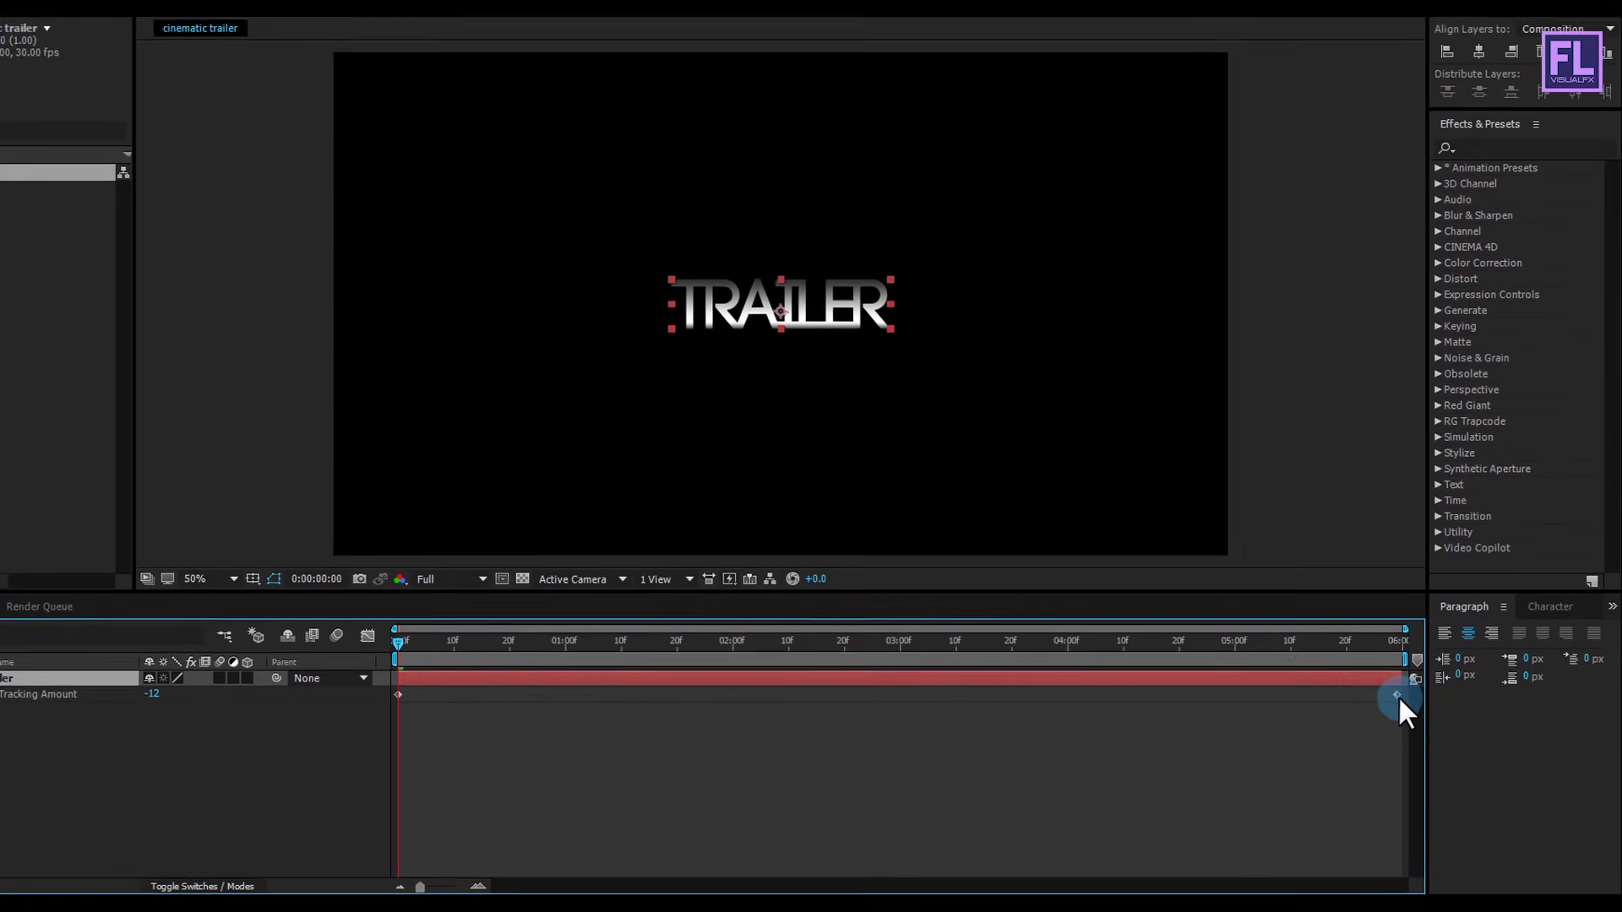
Apply Easy Ease In to the final tracking keyframe (57) and scrub to preview the spread.
{"action": "right_click", "coordinate": [1371, 673]}
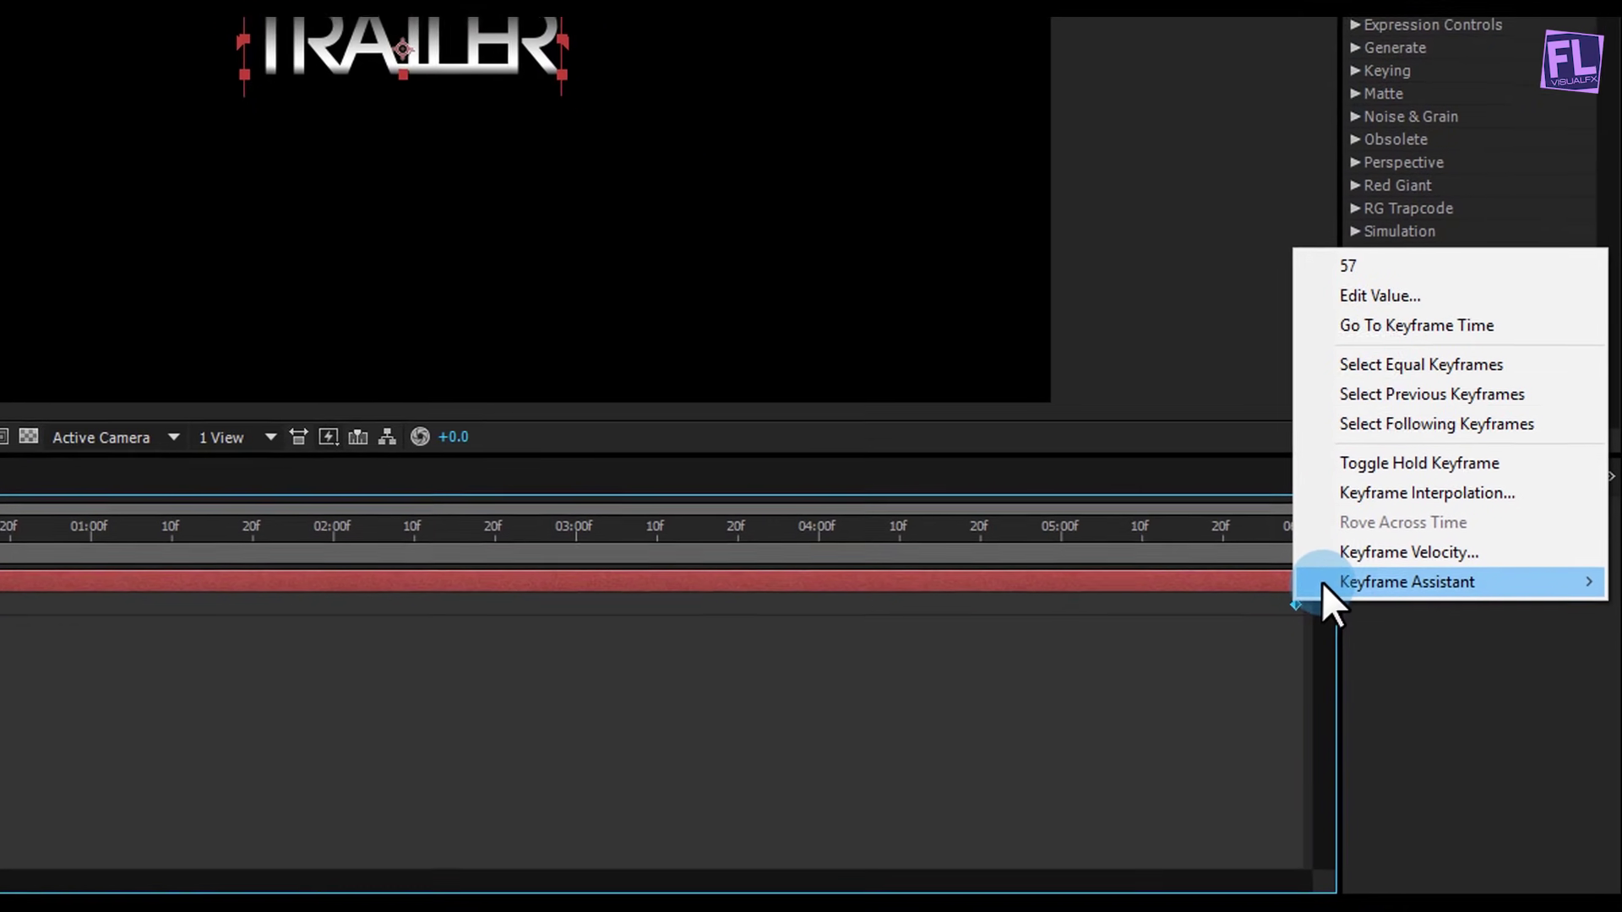
{"action": "mouse_move", "coordinate": [1396, 657]}
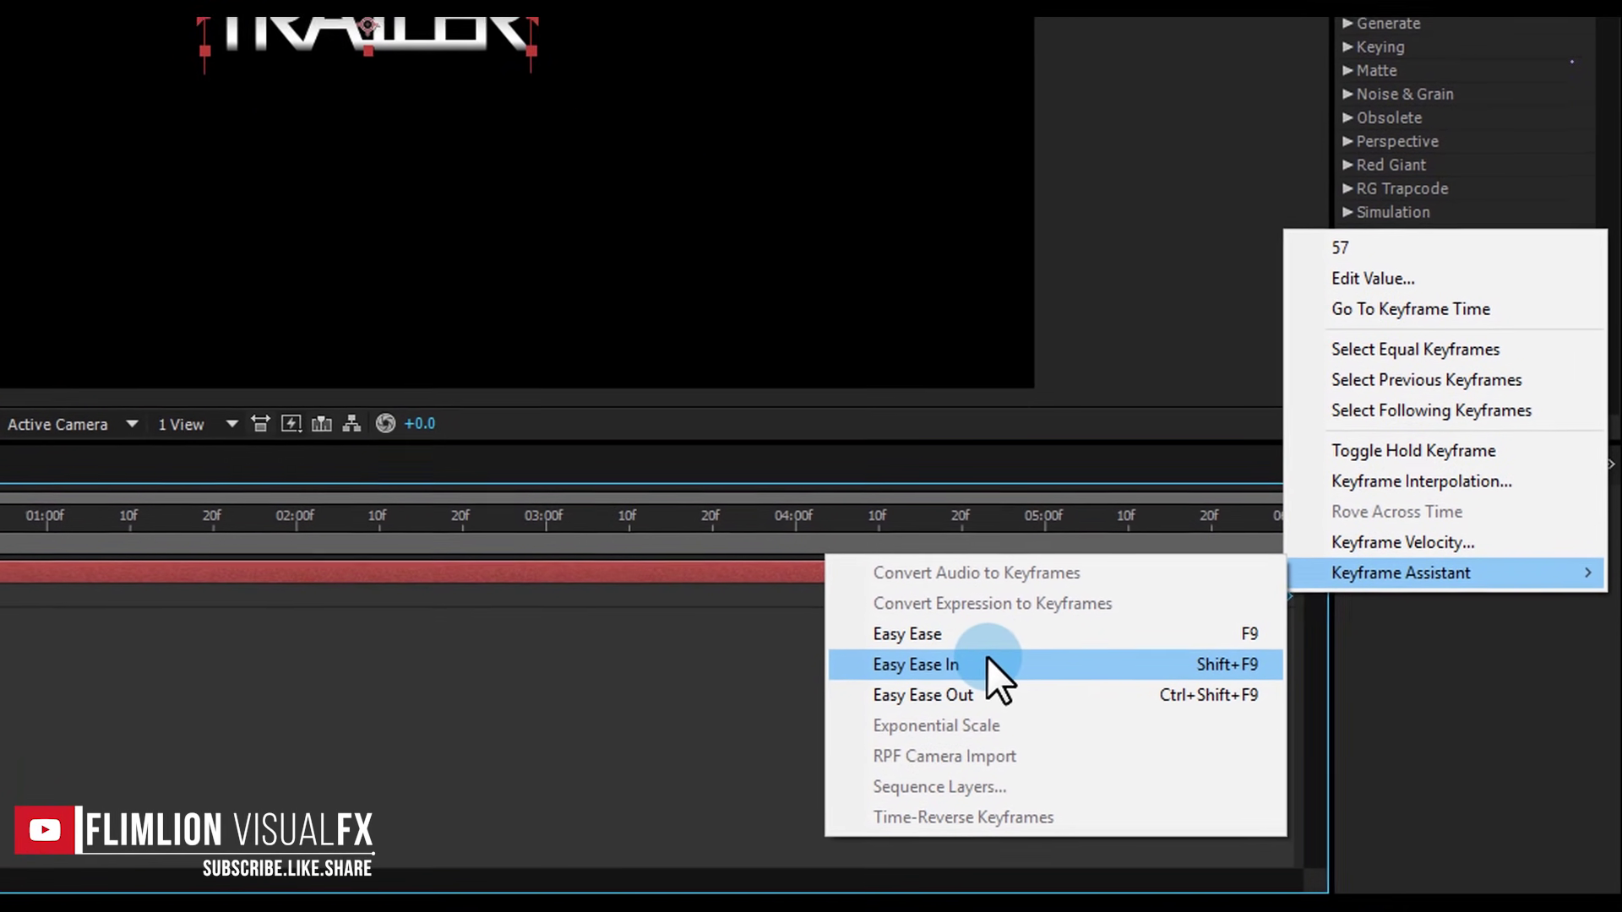
{"action": "left_click", "coordinate": [1007, 671]}
{"action": "left_click", "coordinate": [319, 587]}
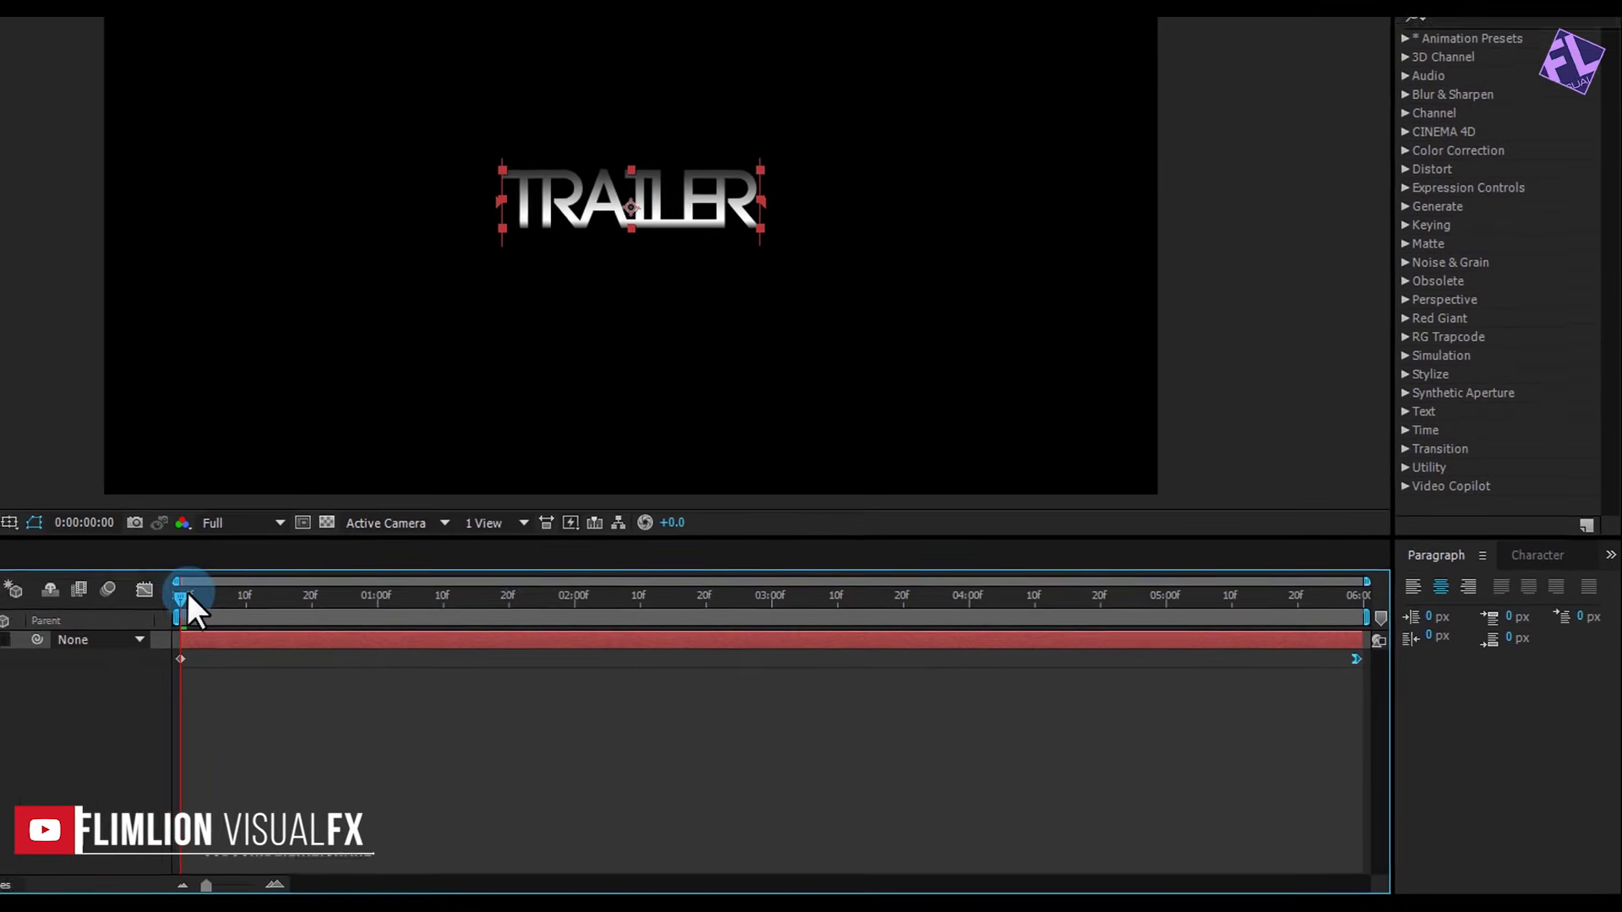
{"action": "left_click_drag", "start_coordinate": [188, 605], "coordinate": [1224, 599]}
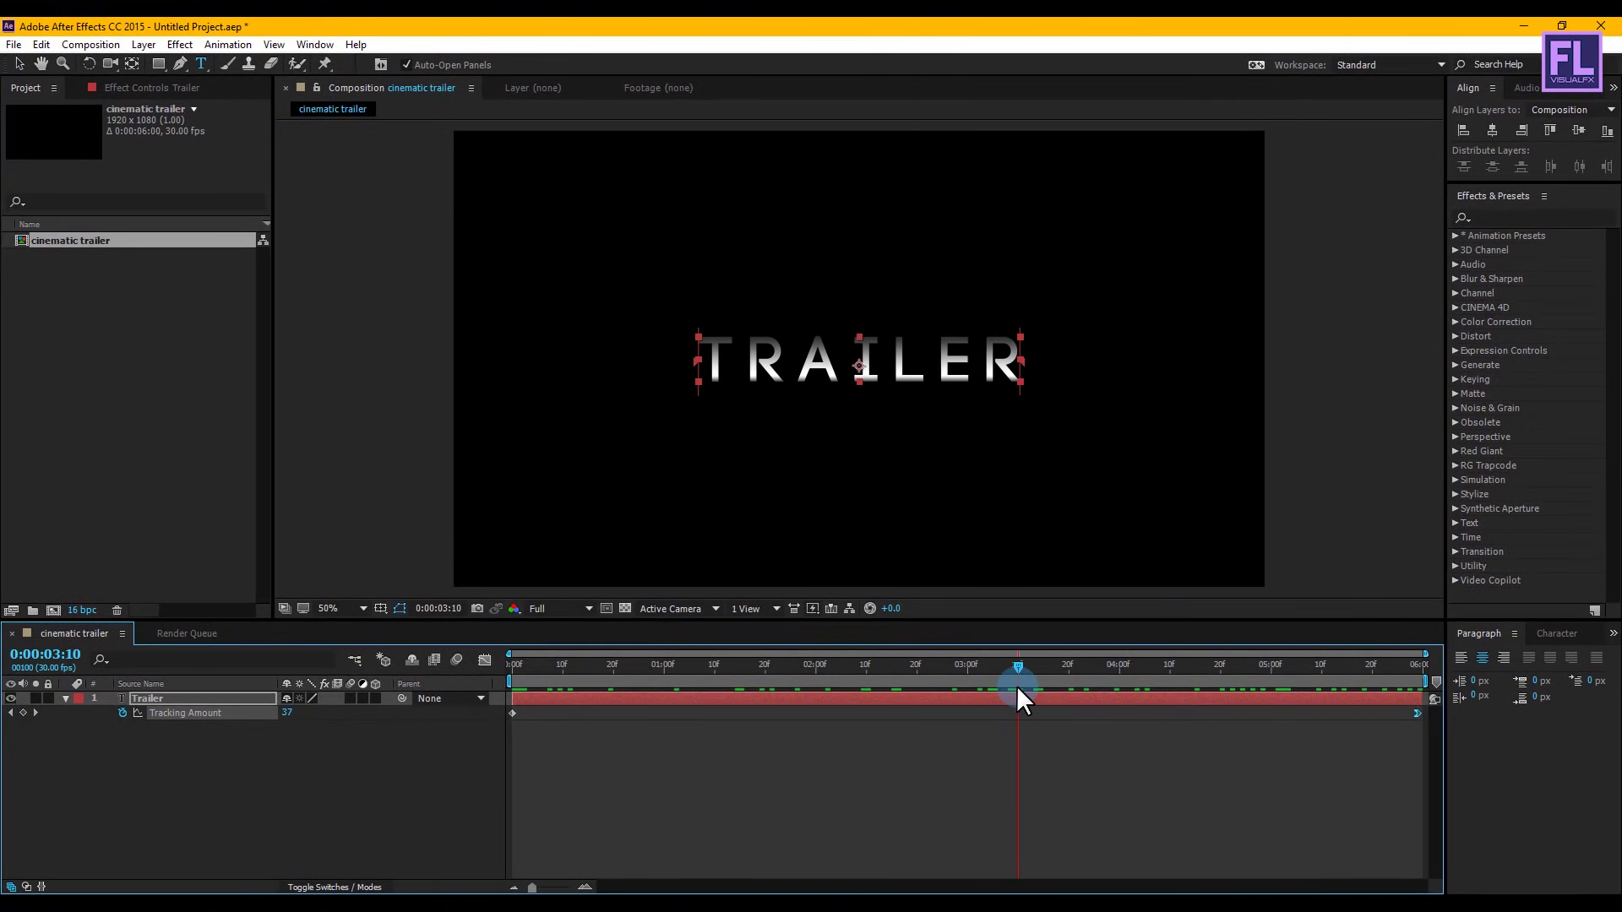
Duplicate the Trailer layer, move Trailer 2 beneath it, and scale it to 97, 100%.
{"action": "left_click", "coordinate": [125, 817]}
{"action": "left_click", "coordinate": [66, 699]}
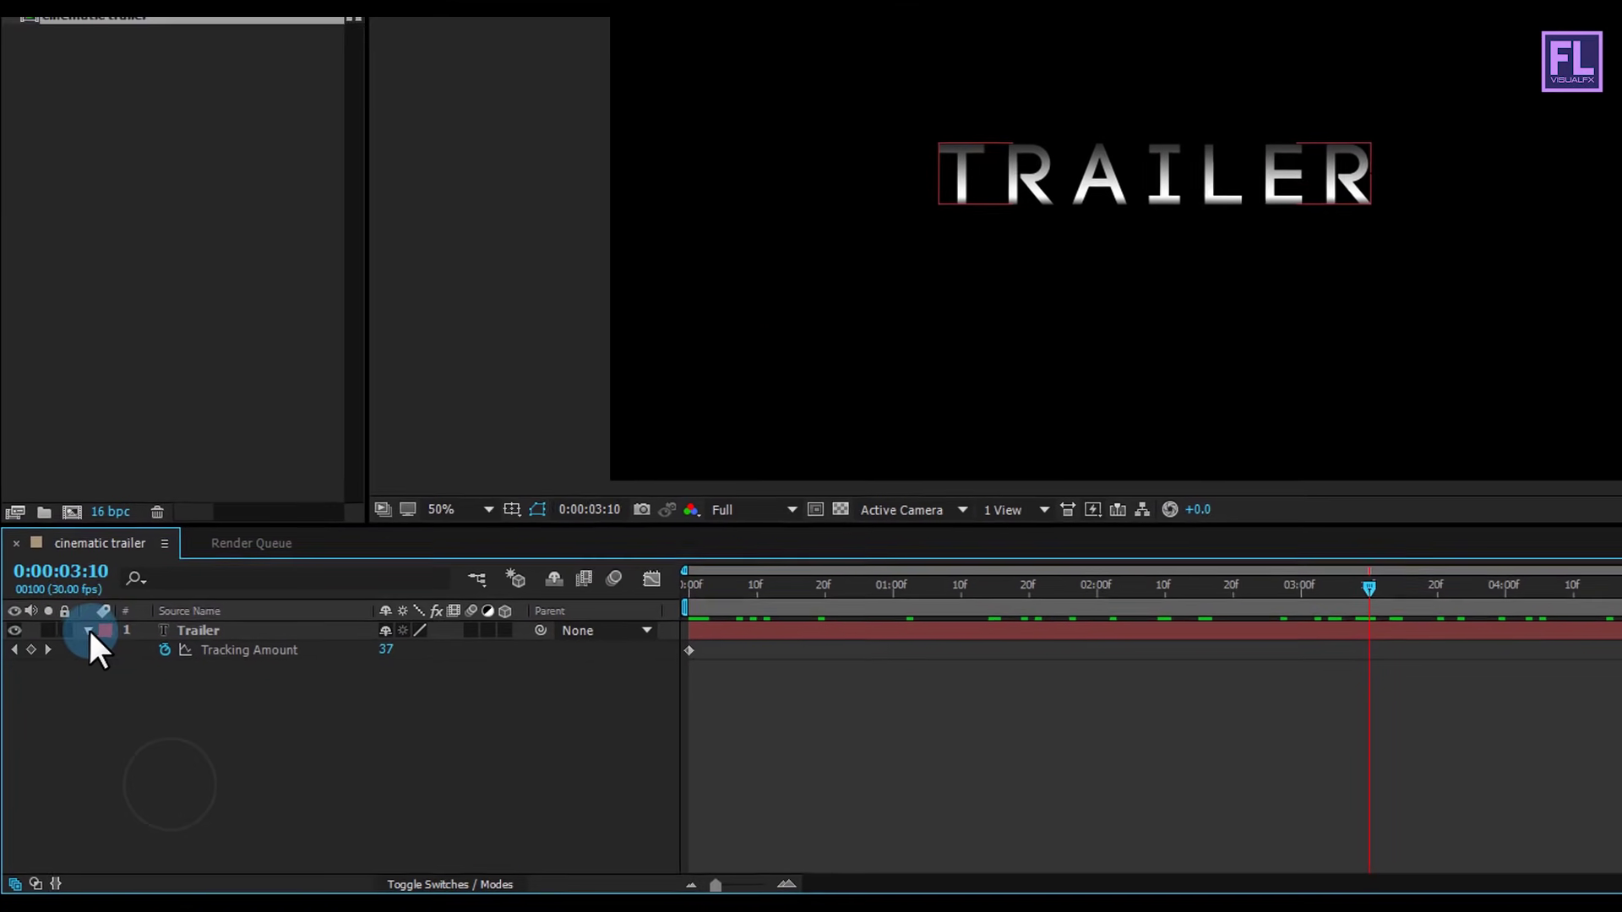
{"action": "left_click", "coordinate": [224, 631]}
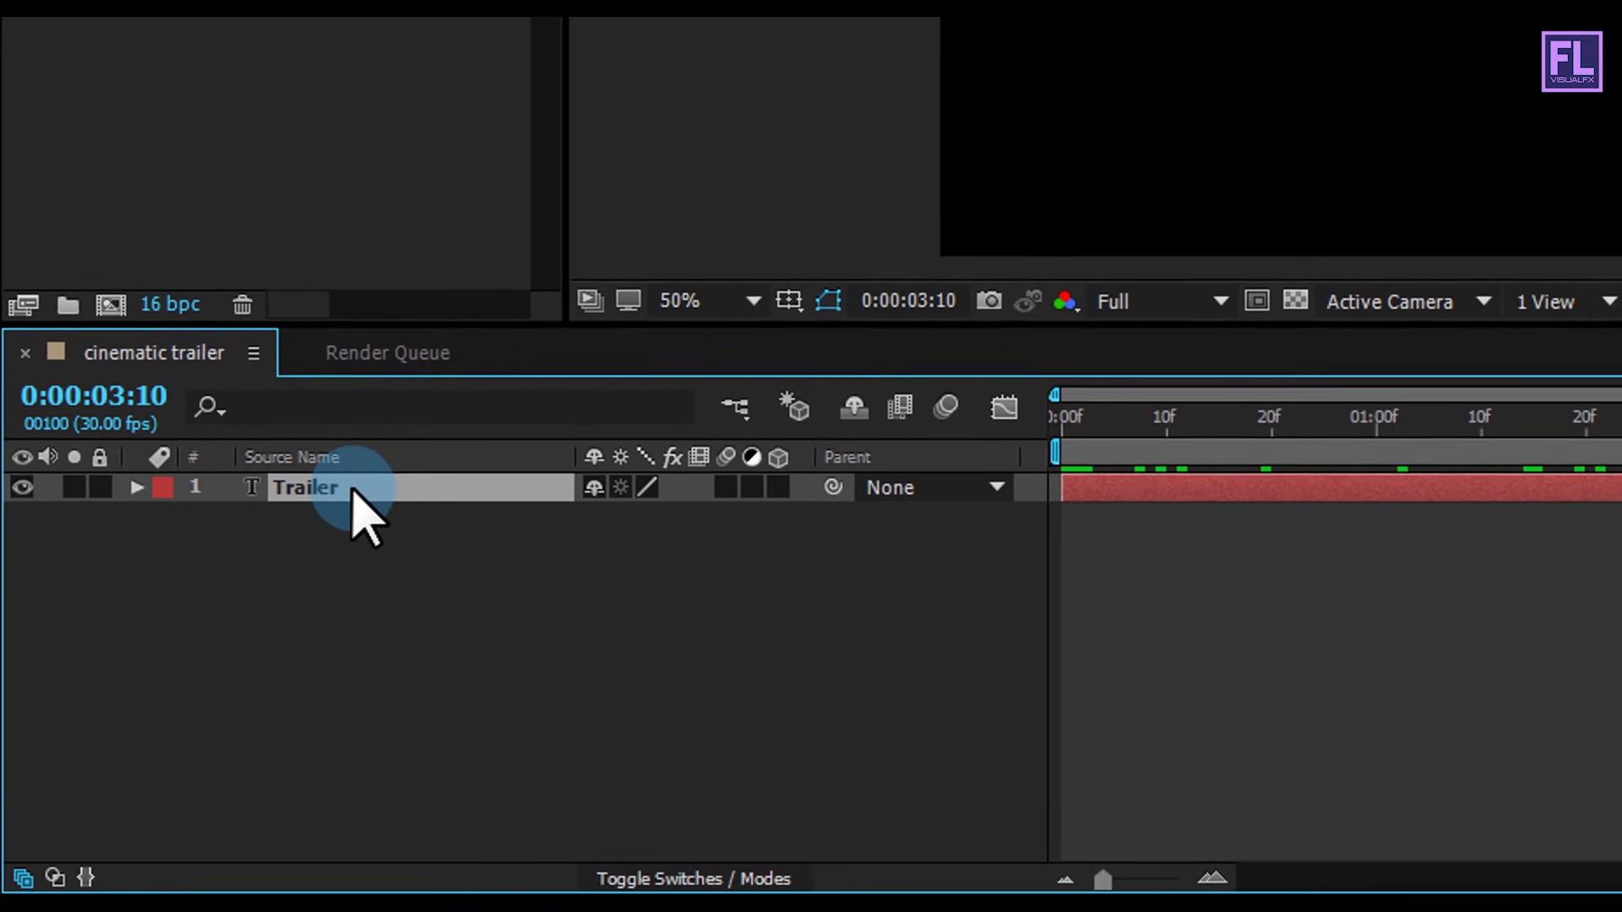
{"action": "key", "text": "ctrl+d"}
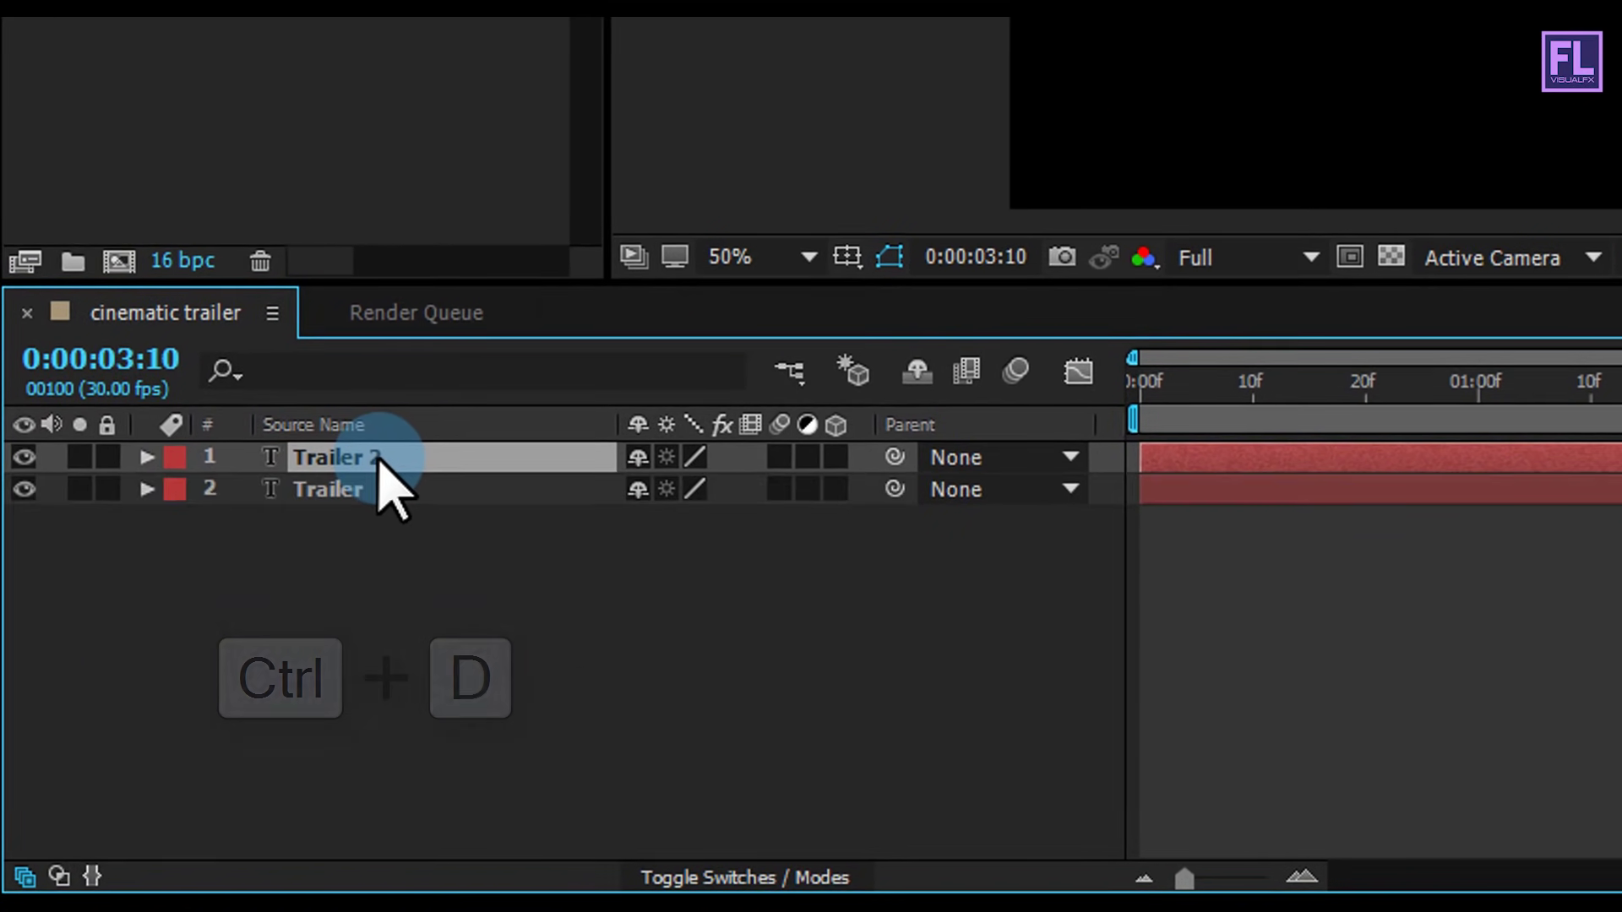
{"action": "left_click_drag", "start_coordinate": [376, 494], "coordinate": [375, 531]}
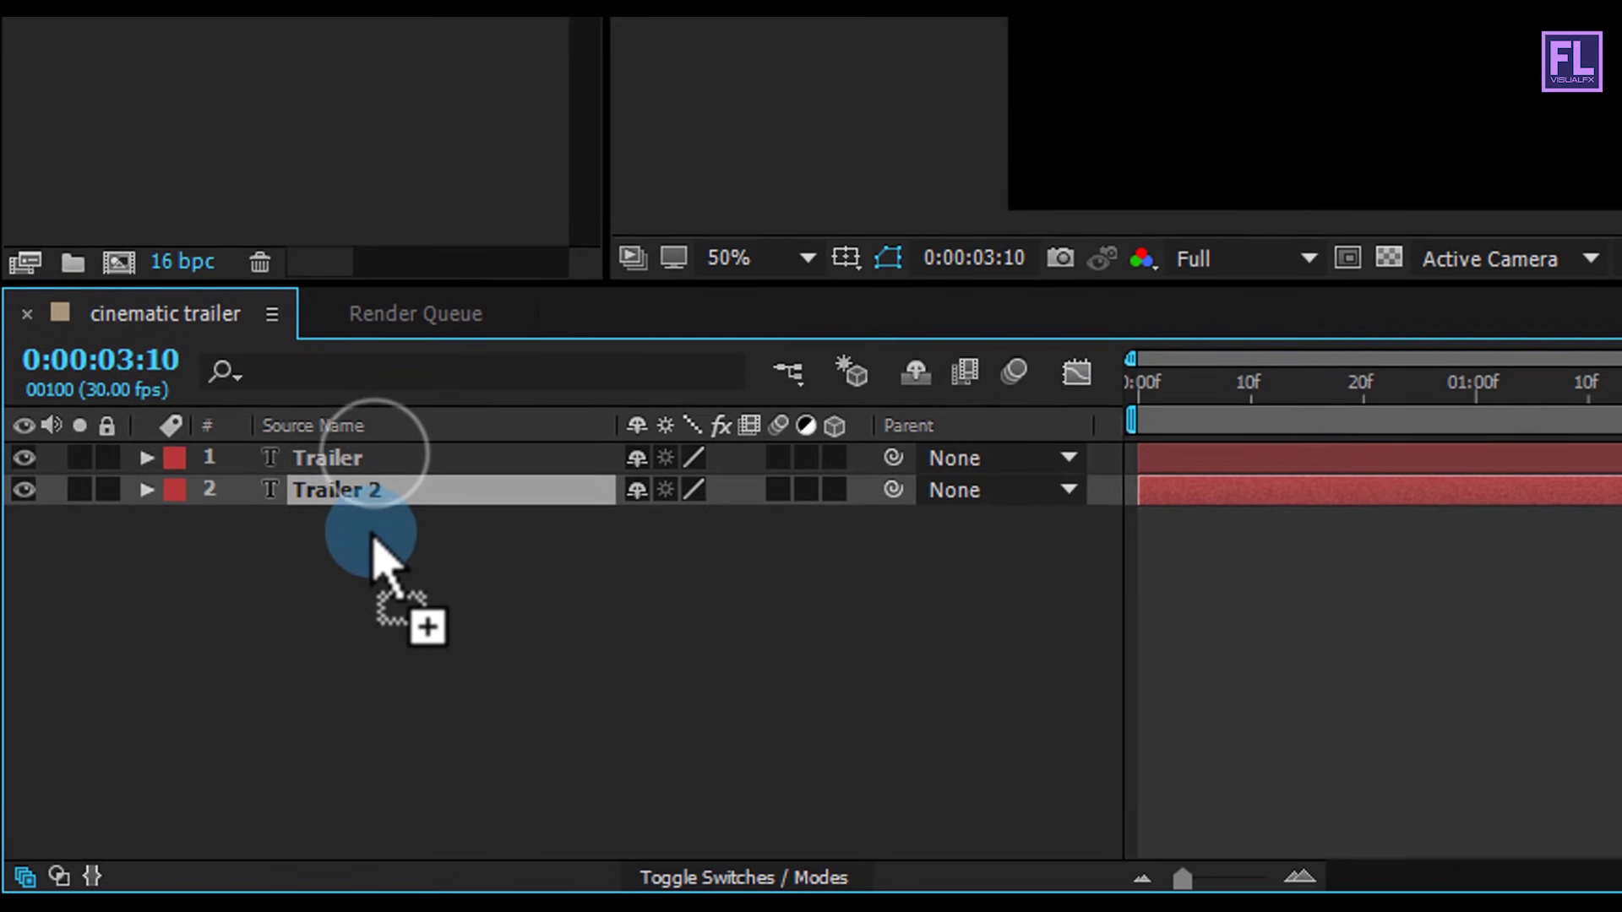
{"action": "key", "text": "s"}
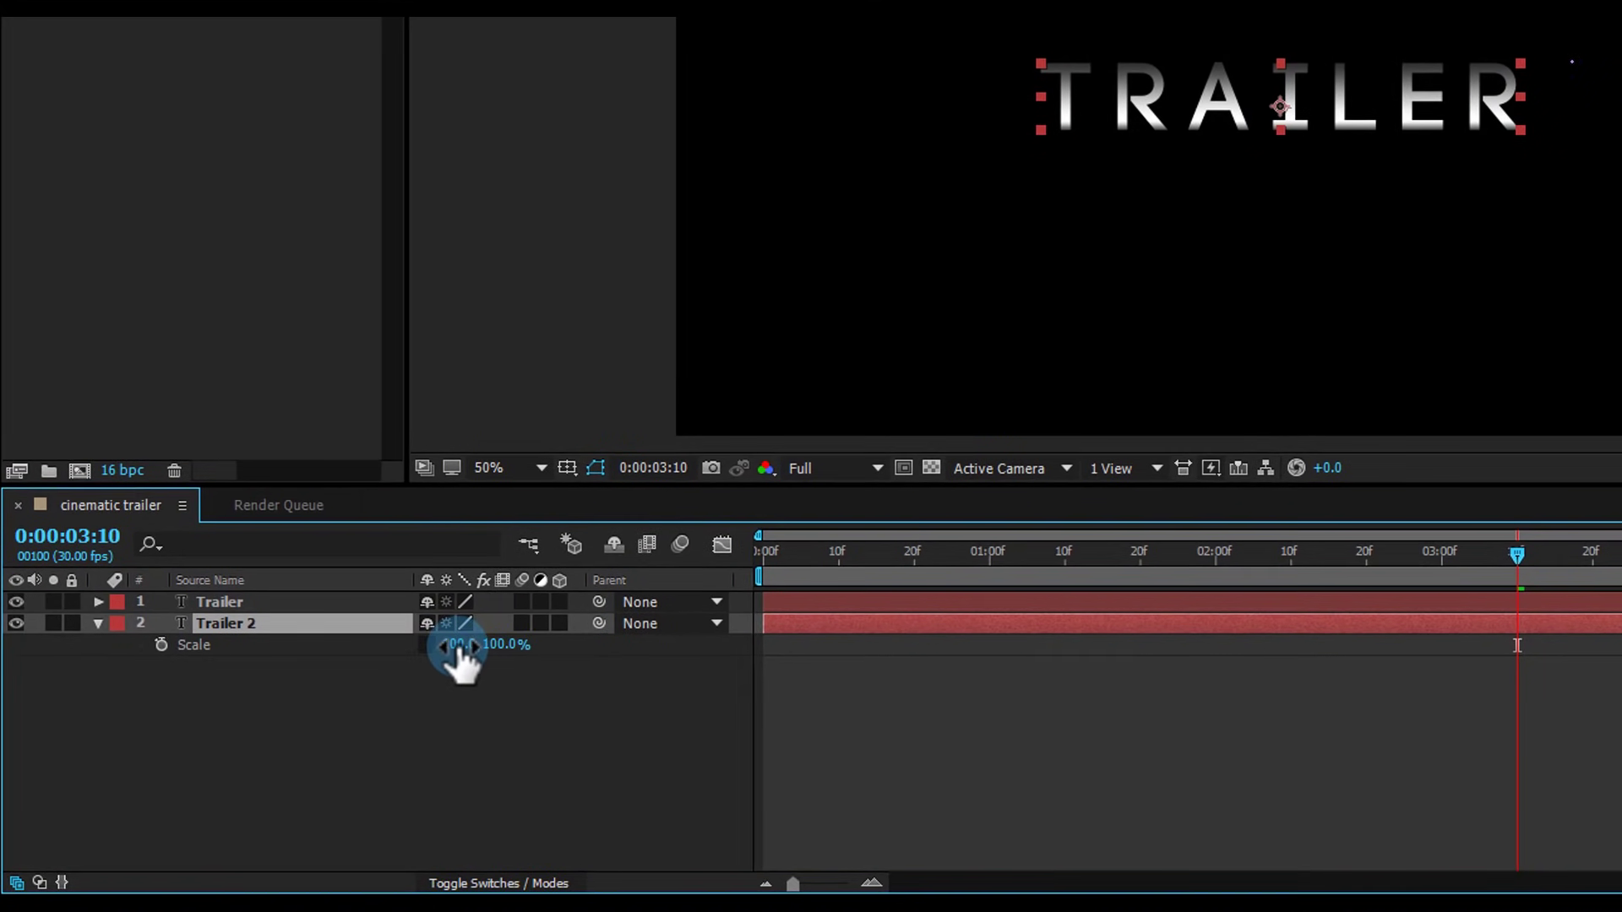
{"action": "type", "text": "97"}
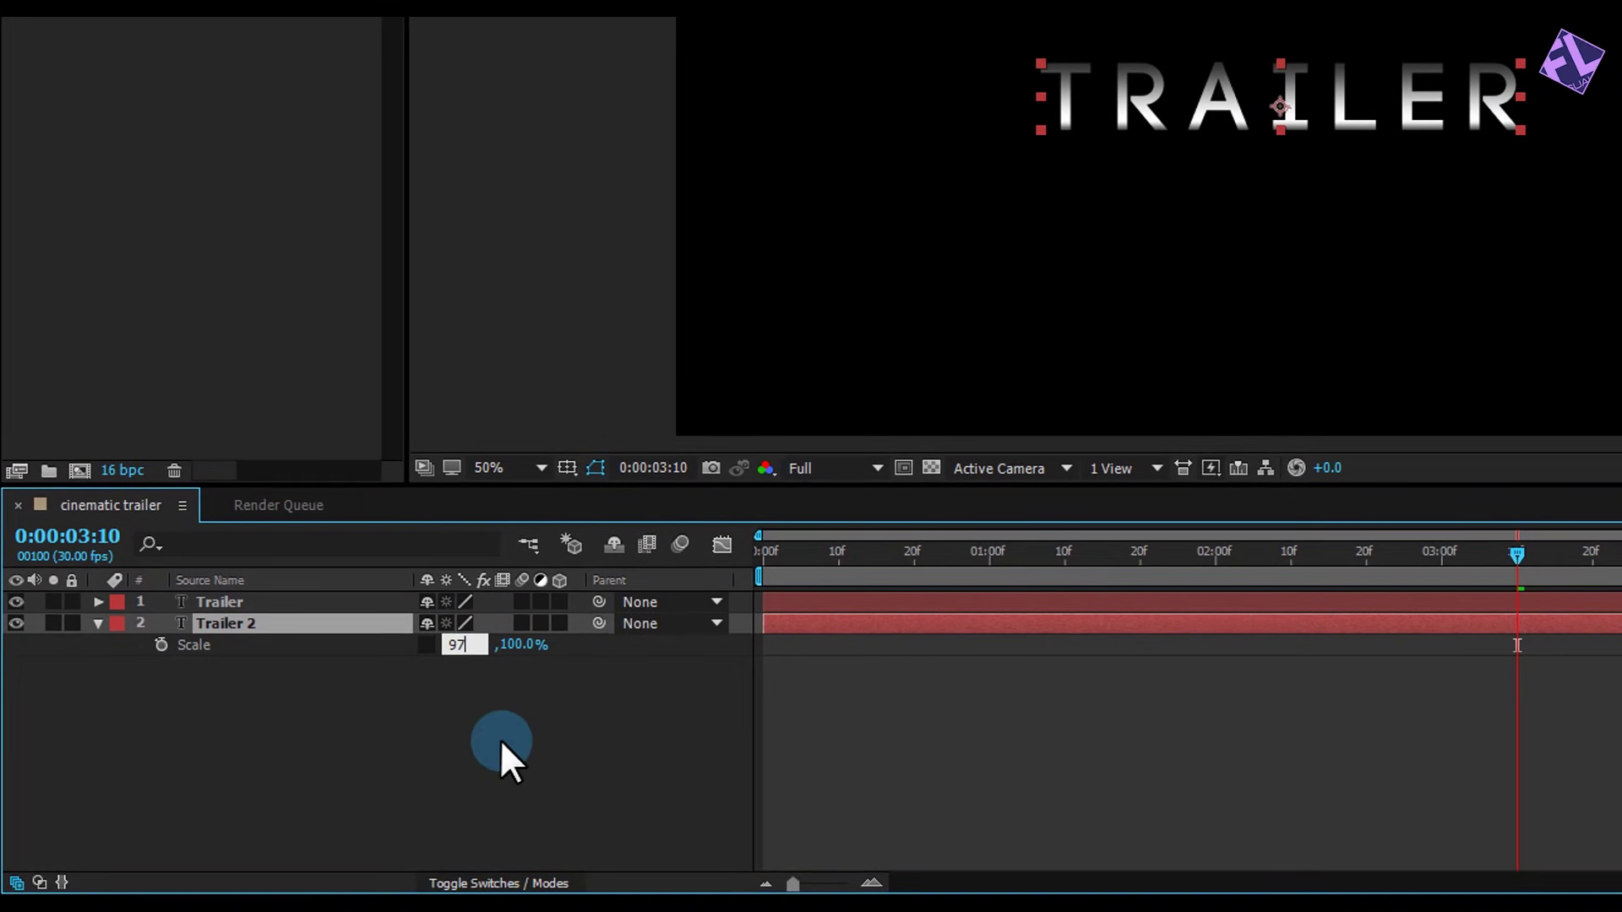
{"action": "key", "text": "Return"}
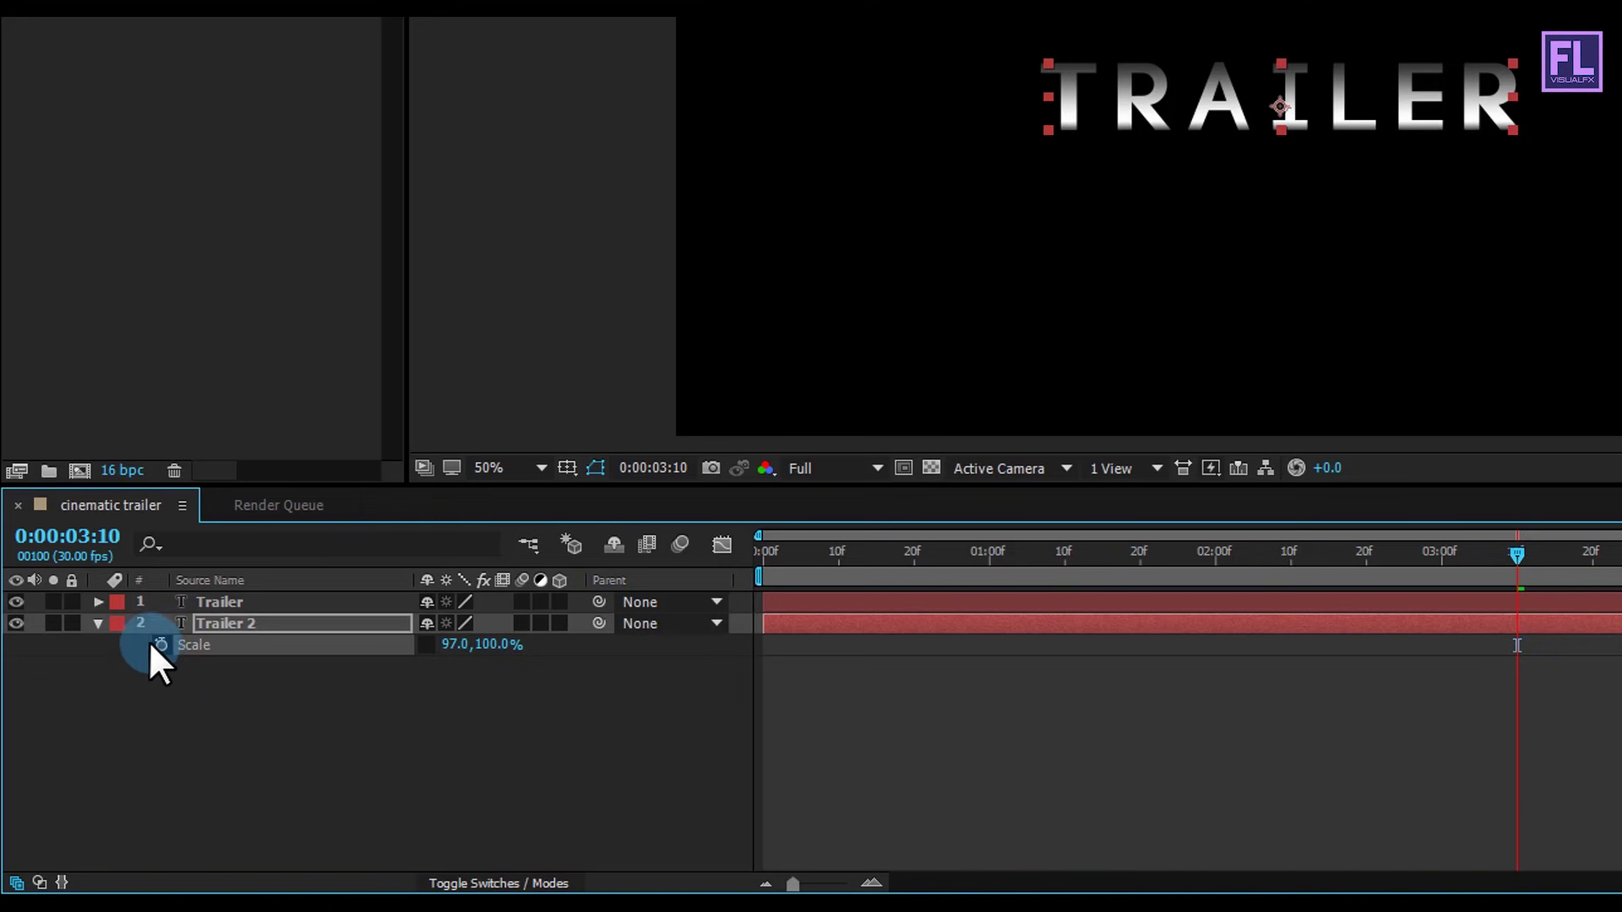
Expand Trailer 2's Gradient Overlay and open its gradient colours for editing.
{"action": "left_click", "coordinate": [98, 624]}
{"action": "left_click", "coordinate": [98, 624]}
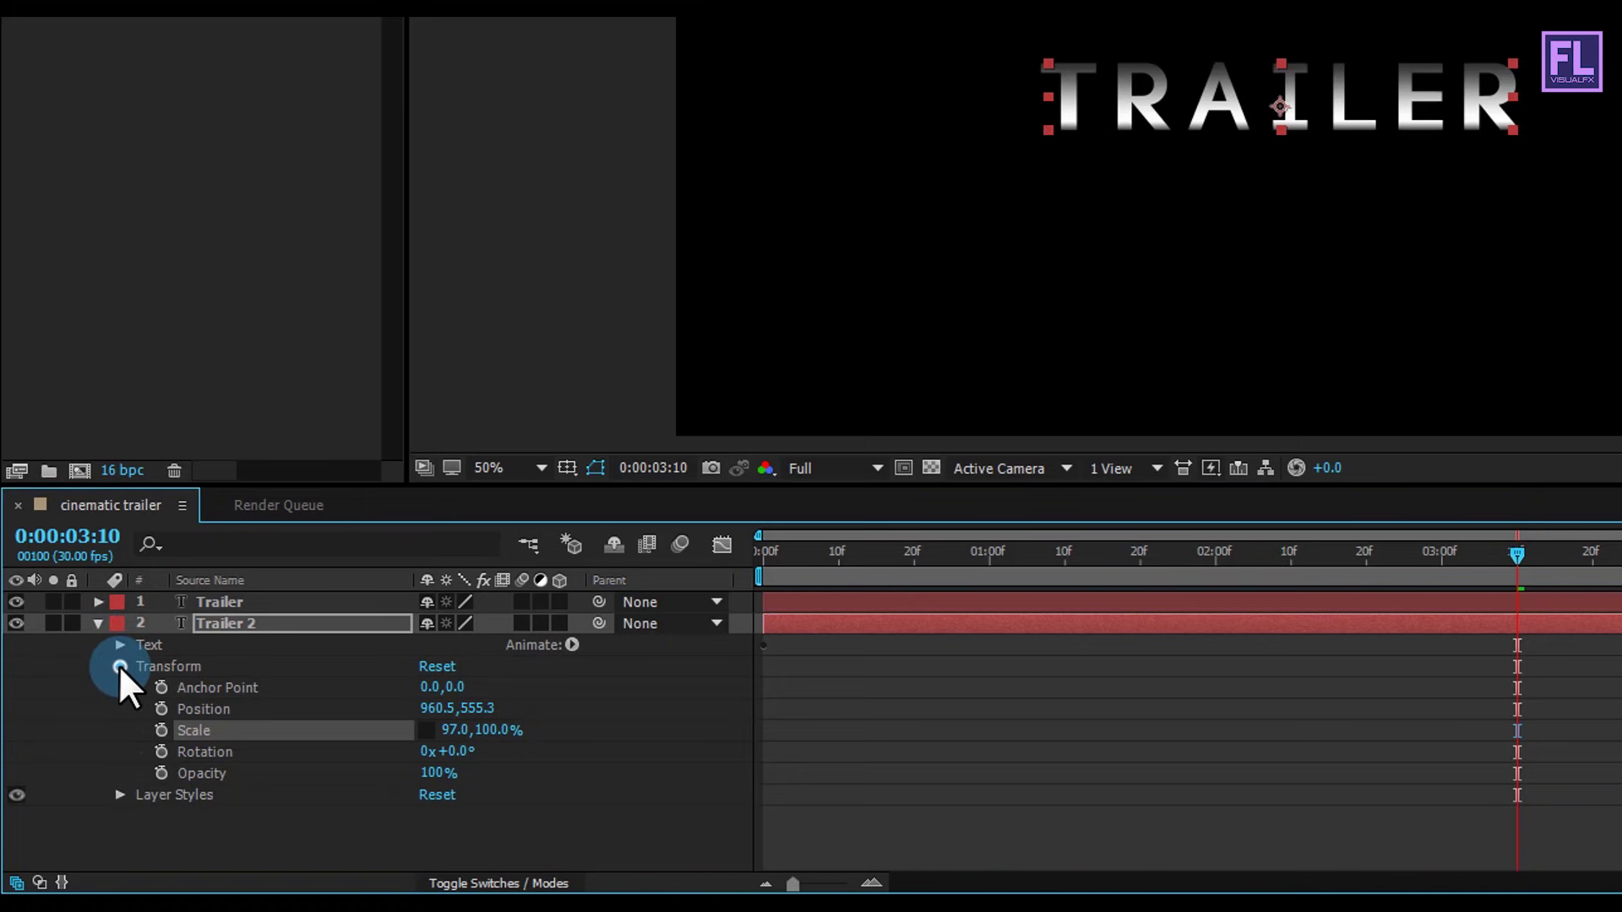
{"action": "left_click", "coordinate": [119, 667]}
{"action": "left_click", "coordinate": [119, 688]}
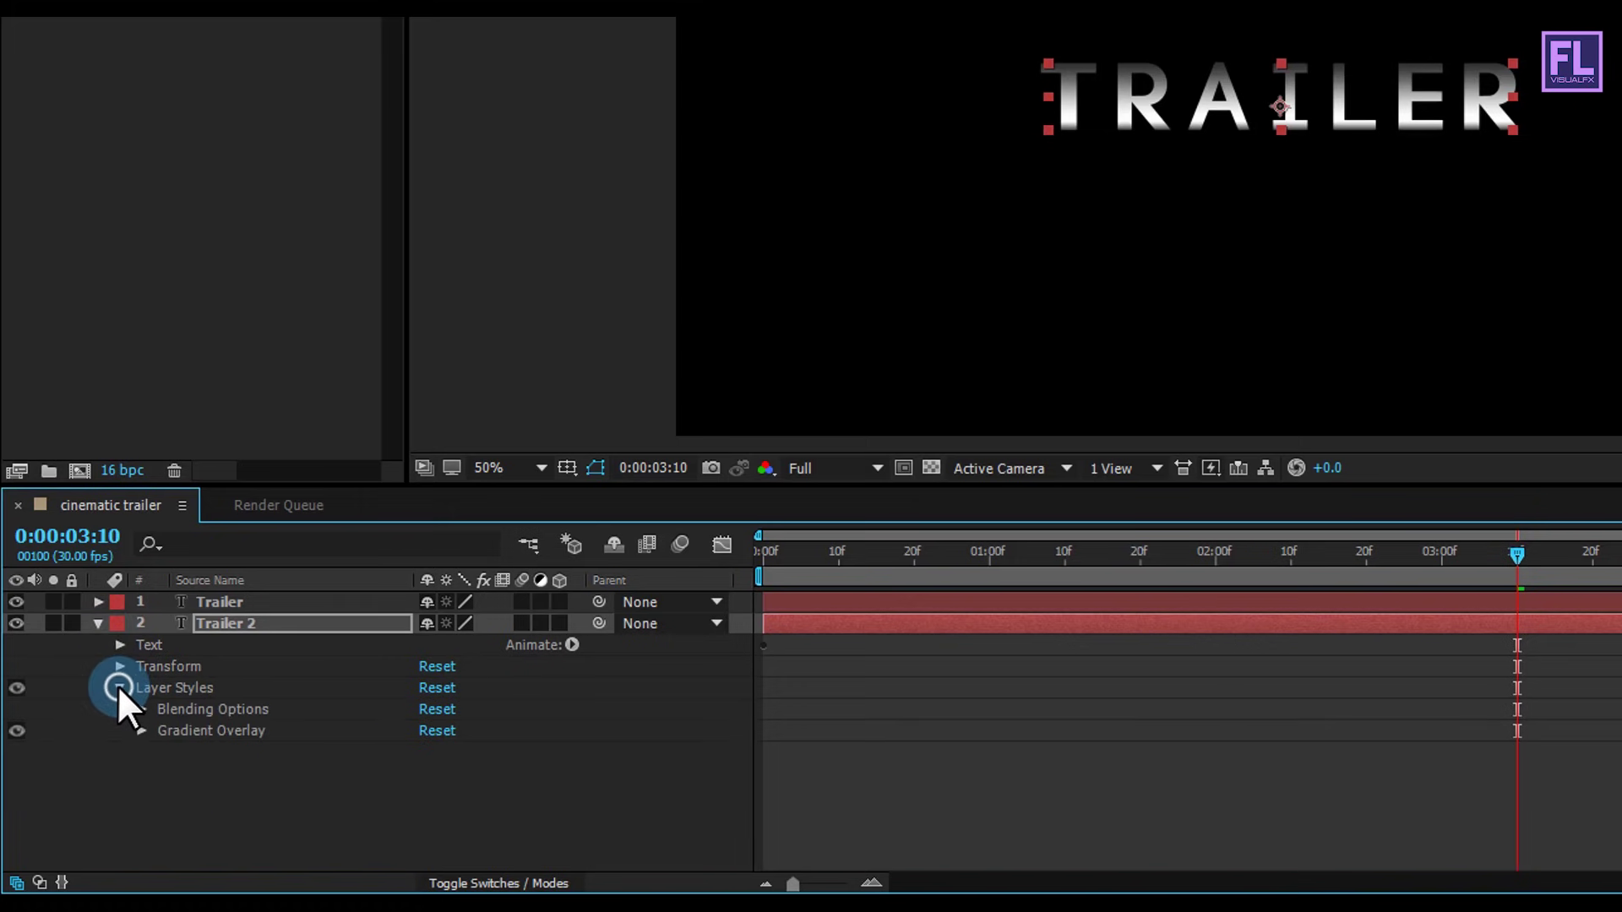
{"action": "left_click", "coordinate": [136, 730]}
{"action": "left_click", "coordinate": [482, 714]}
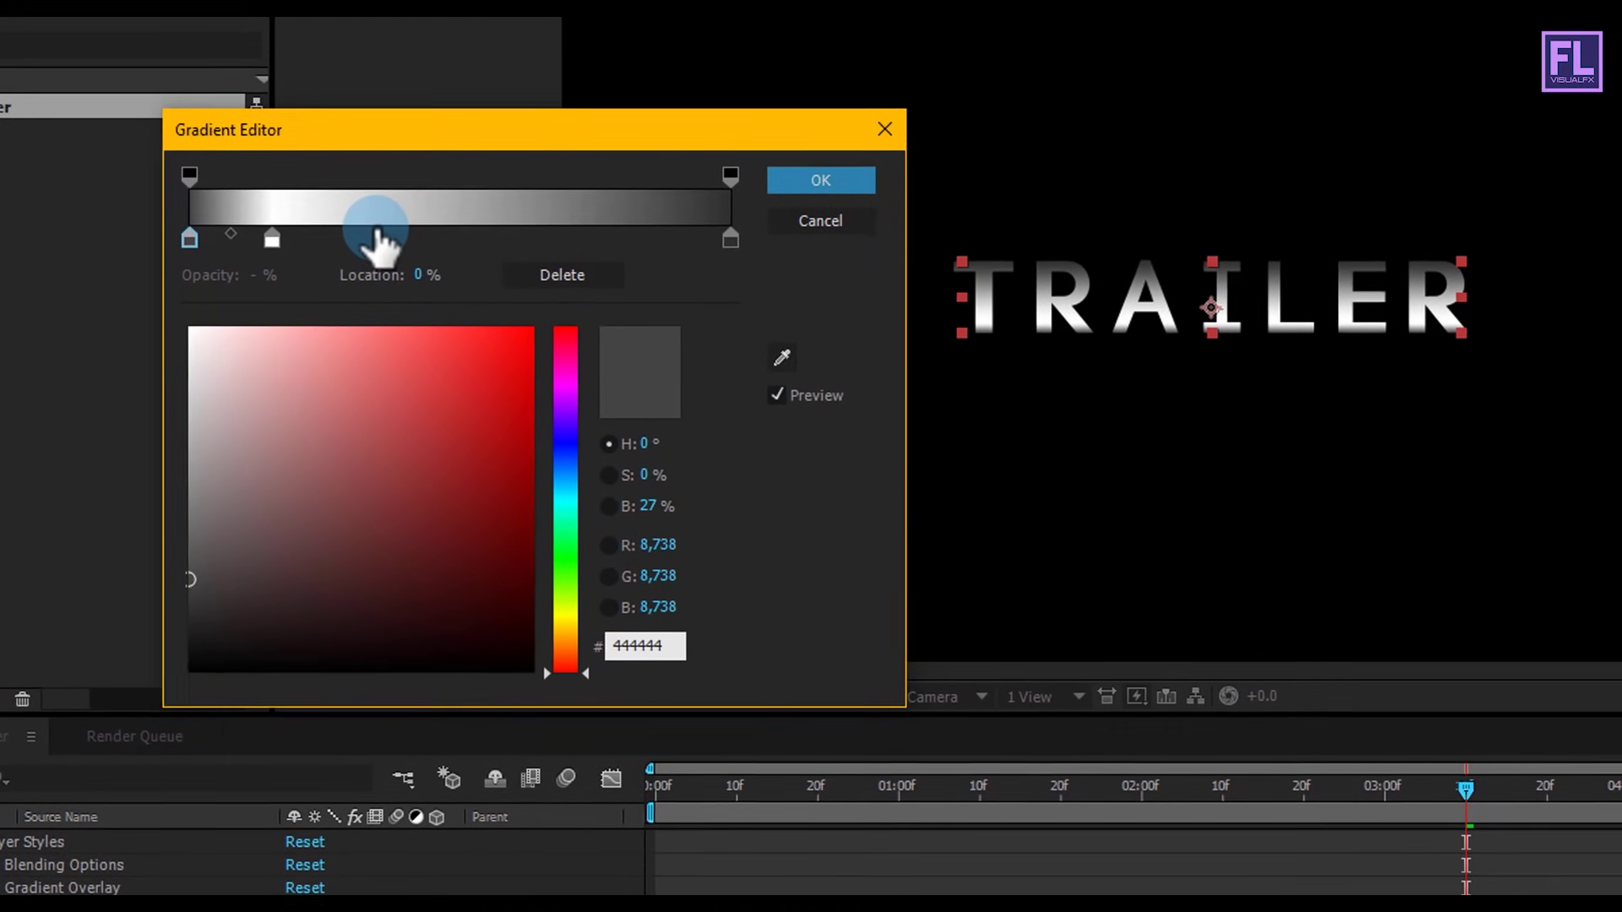
Add extra grey and white stops to Trailer 2's gradient, end it in white FFFFFF, and apply.
{"action": "left_click", "coordinate": [380, 239]}
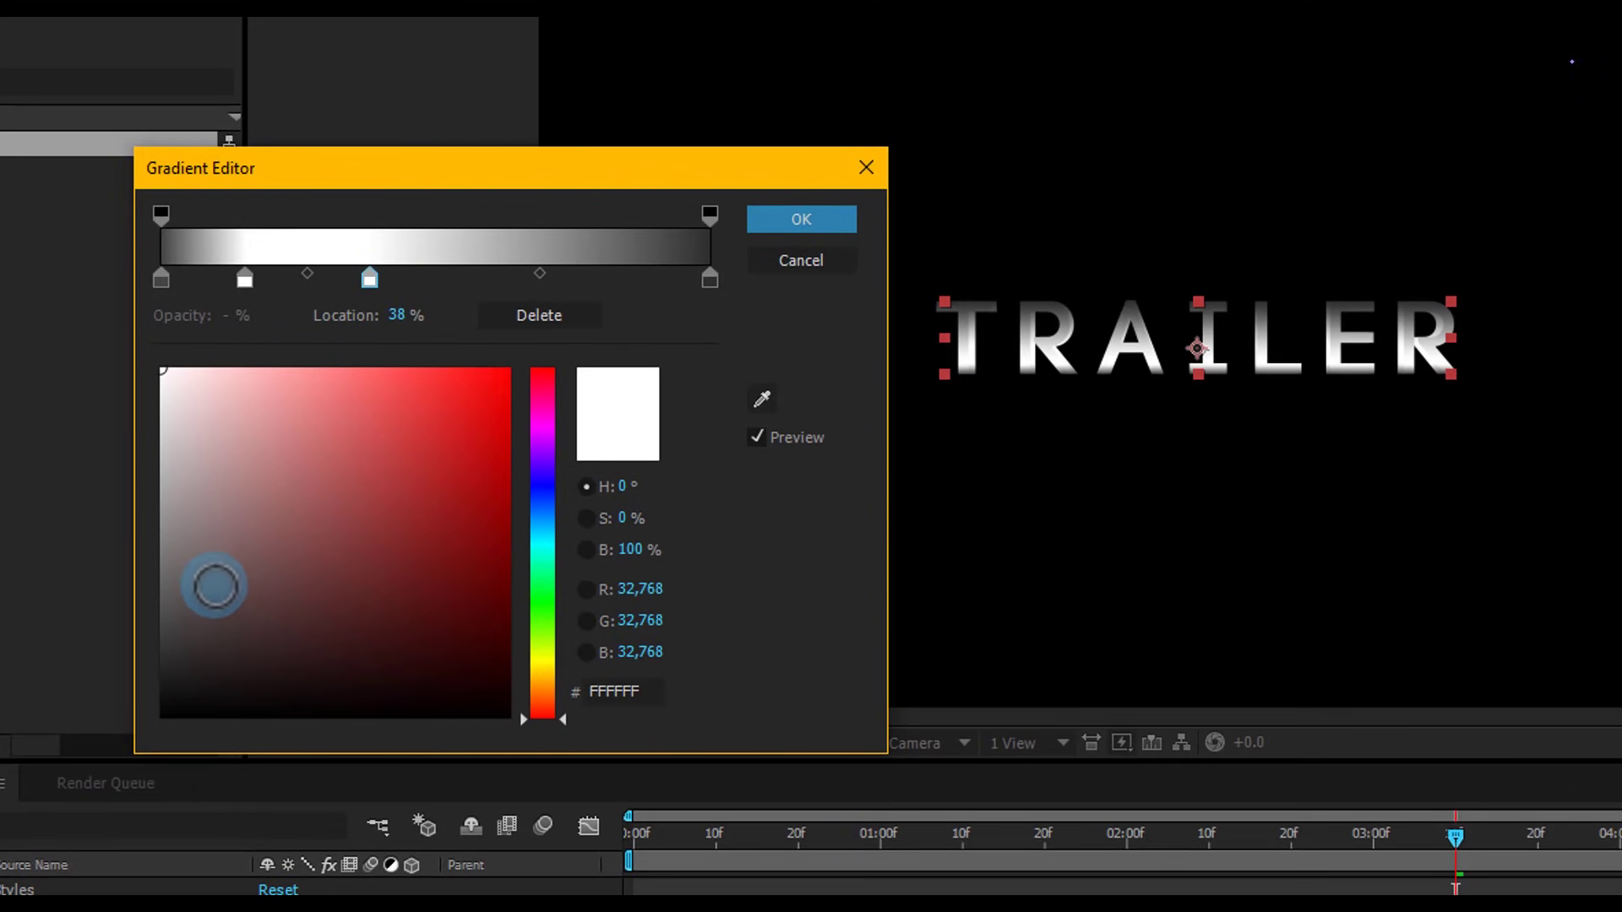
{"action": "left_click_drag", "start_coordinate": [215, 586], "coordinate": [46, 612]}
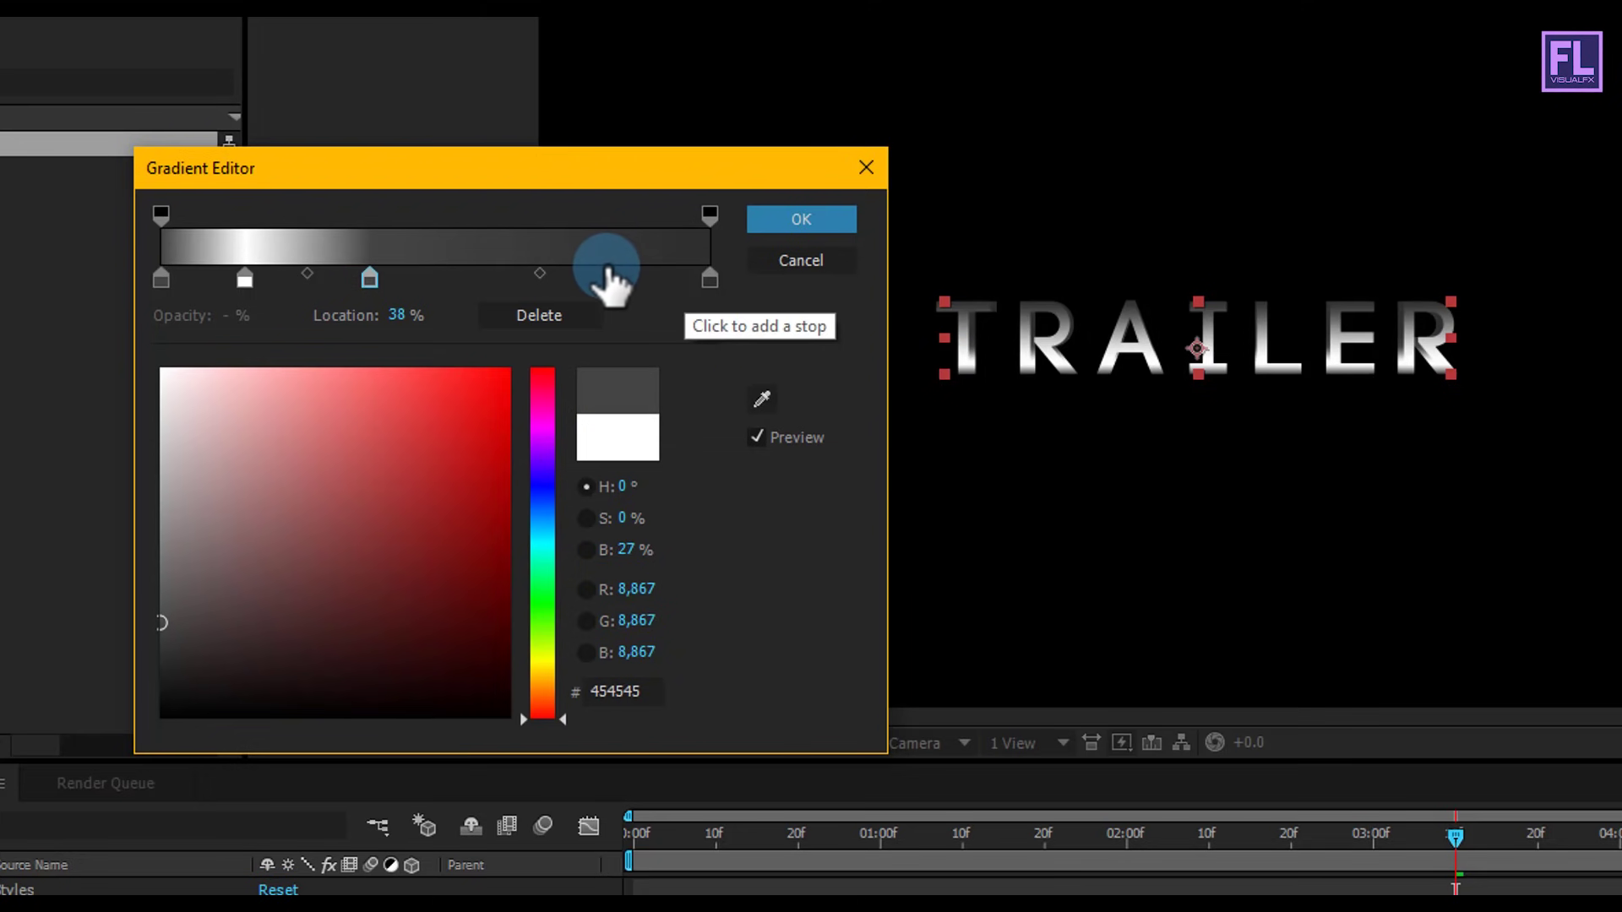
{"action": "left_click", "coordinate": [592, 269]}
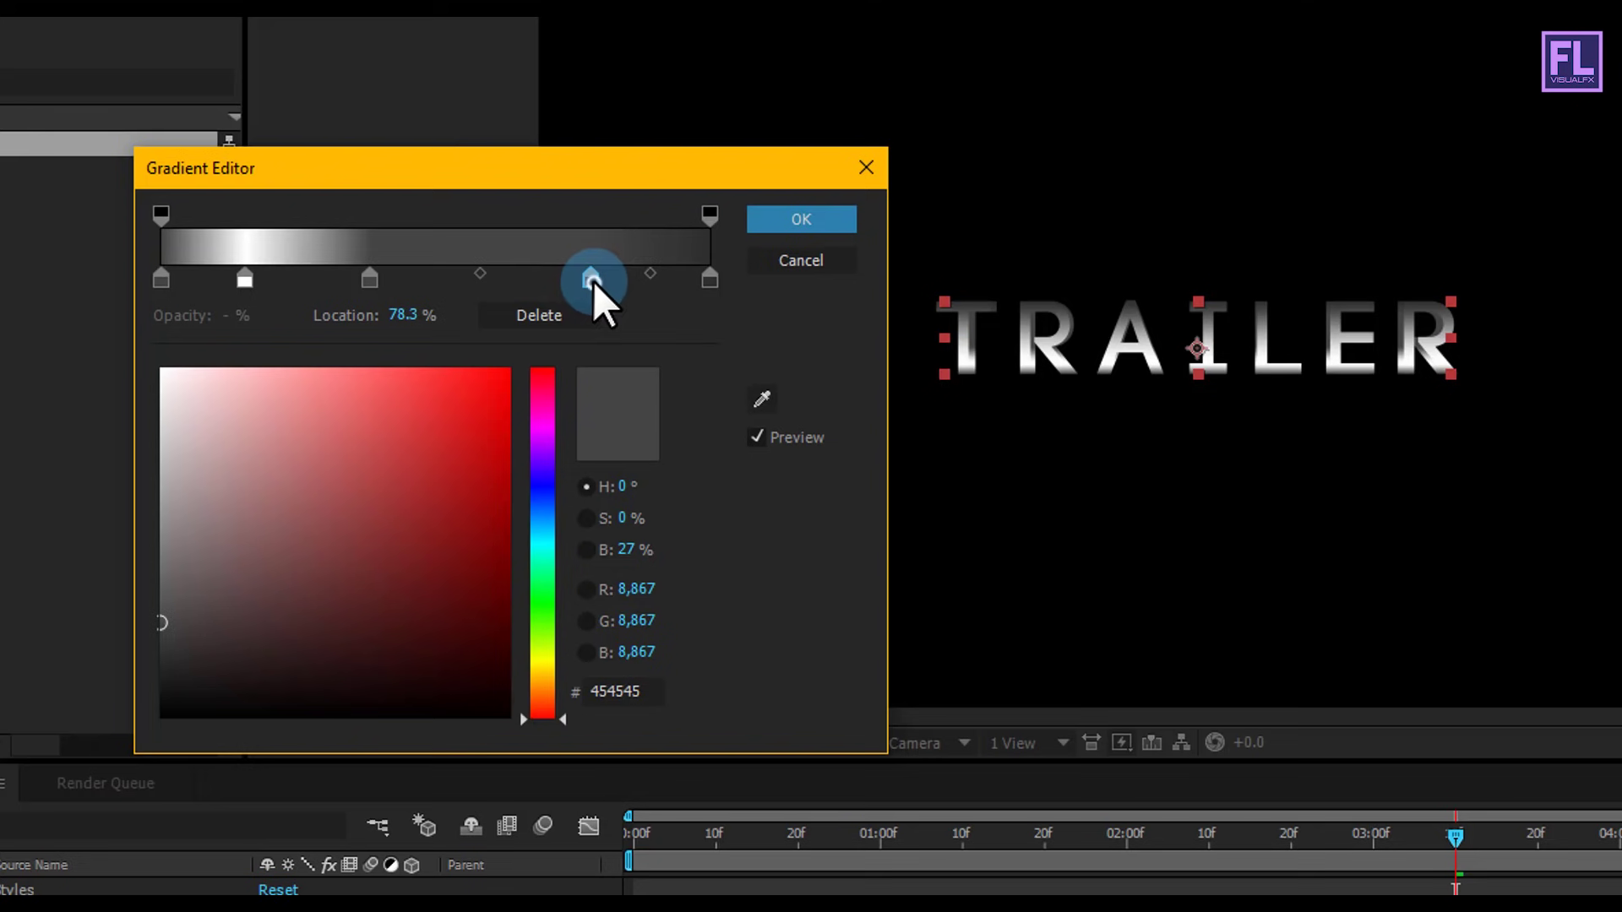
{"action": "left_click_drag", "start_coordinate": [228, 550], "coordinate": [28, 297]}
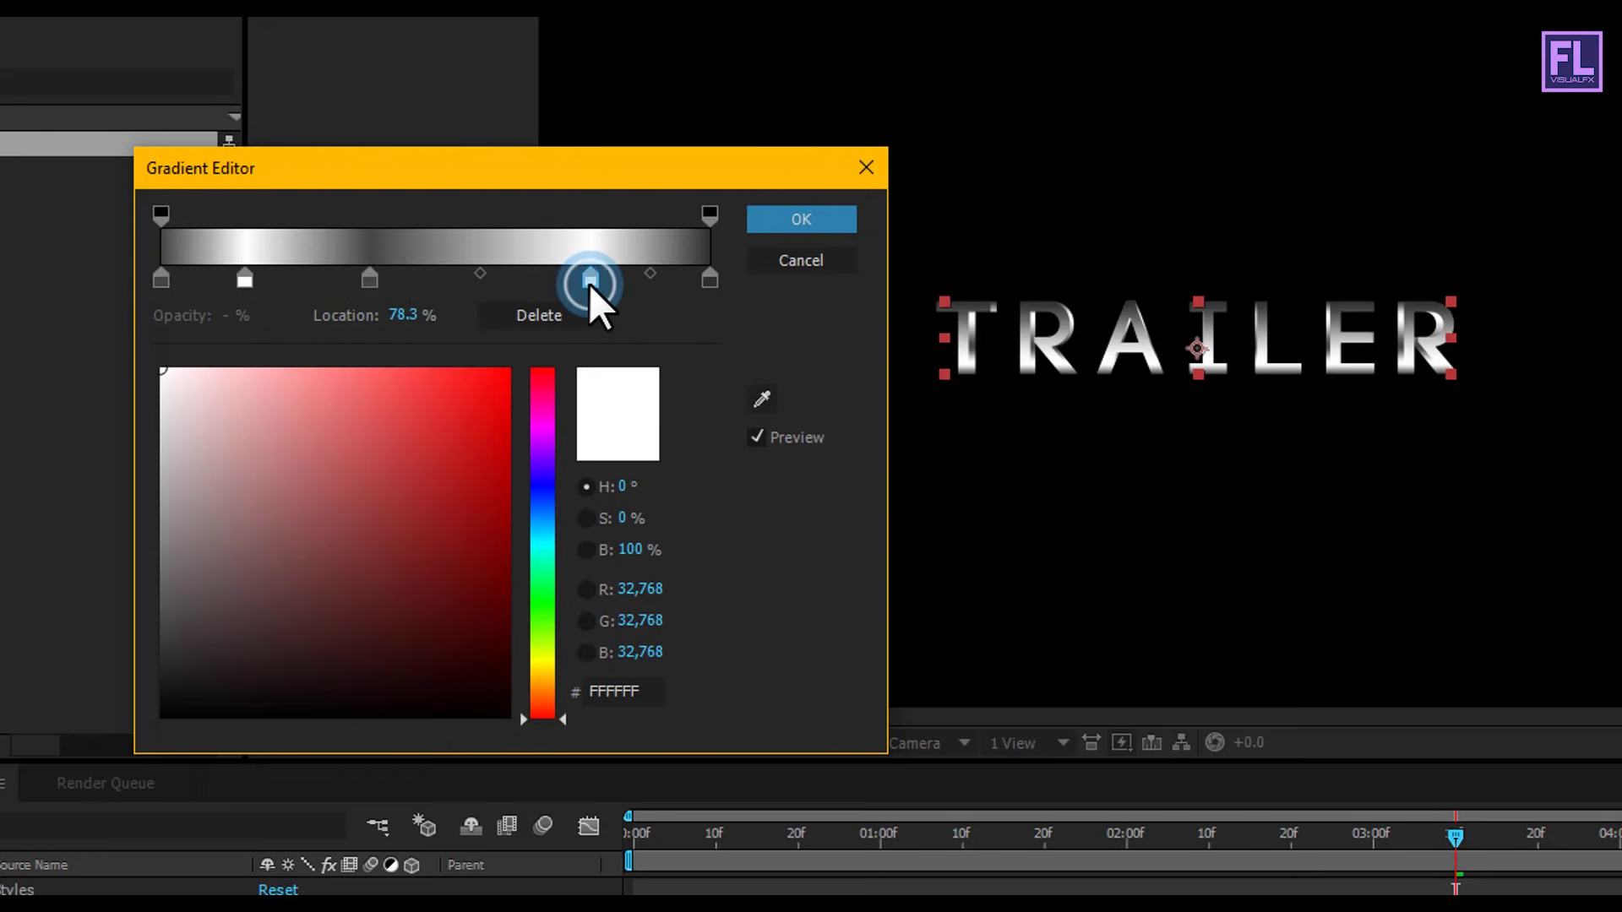
{"action": "left_click_drag", "start_coordinate": [180, 526], "coordinate": [17, 572]}
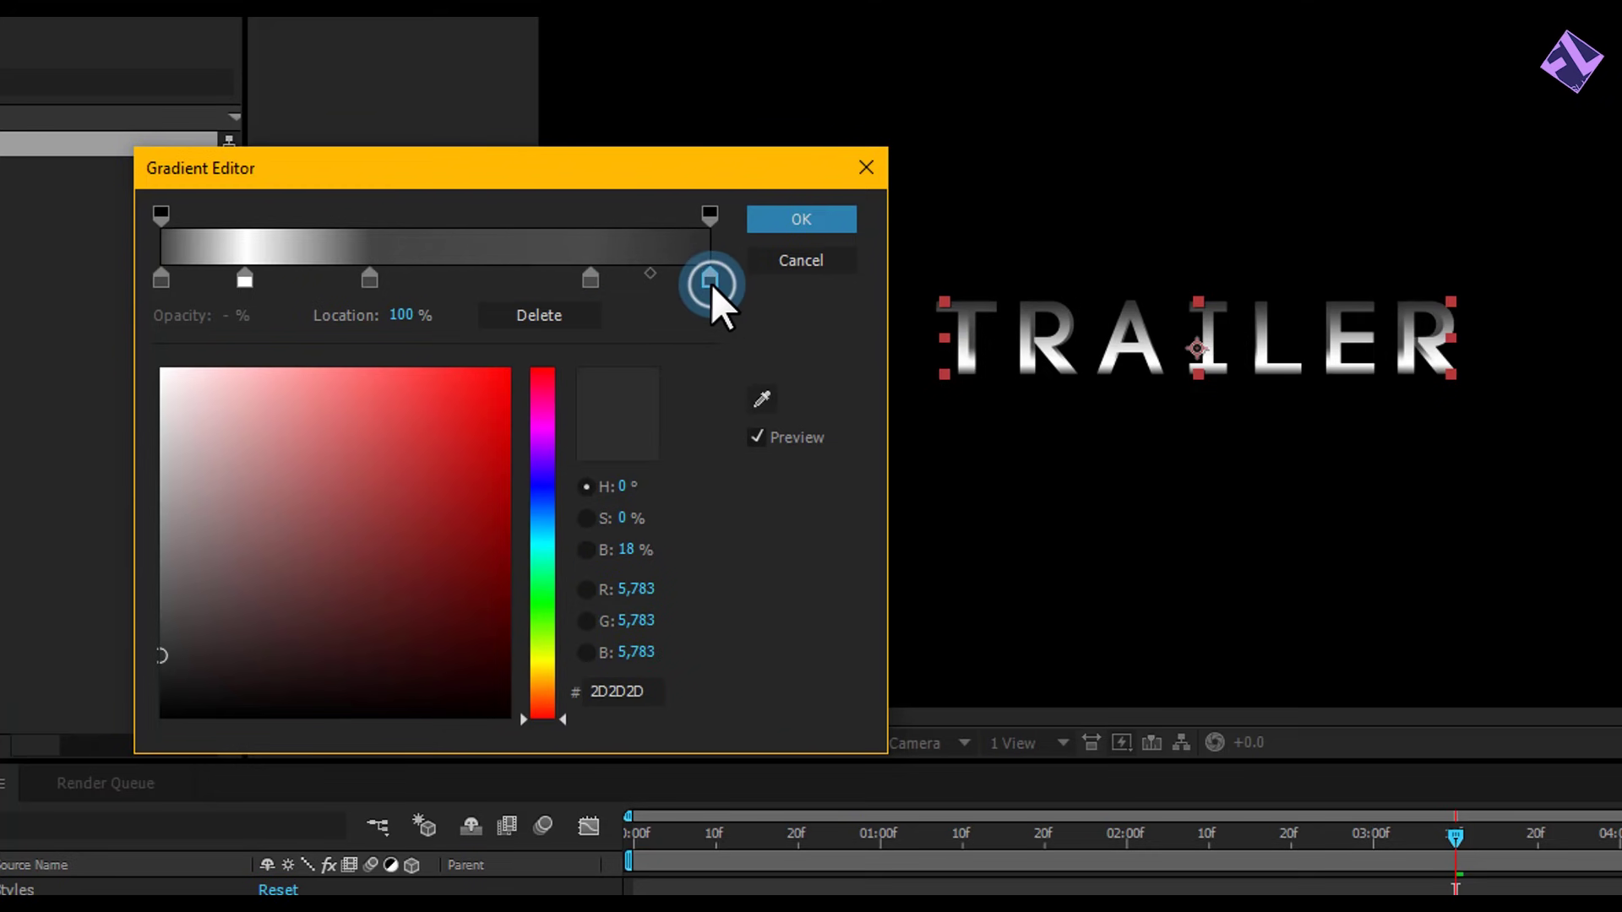
{"action": "left_click_drag", "start_coordinate": [285, 483], "coordinate": [165, 371]}
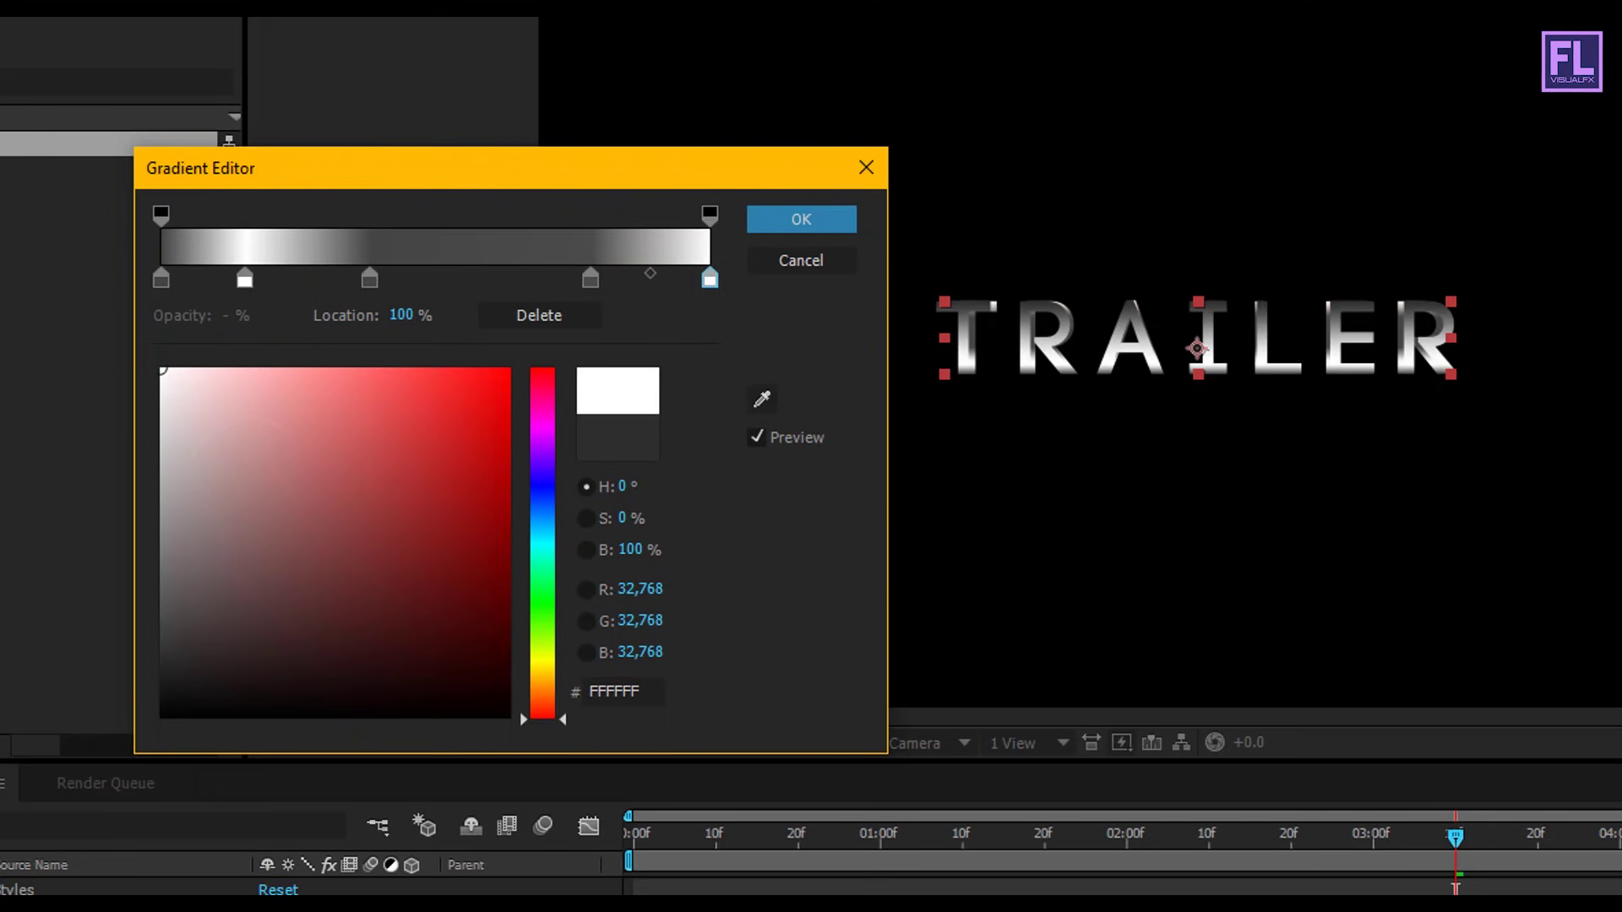
{"action": "left_click", "coordinate": [366, 279]}
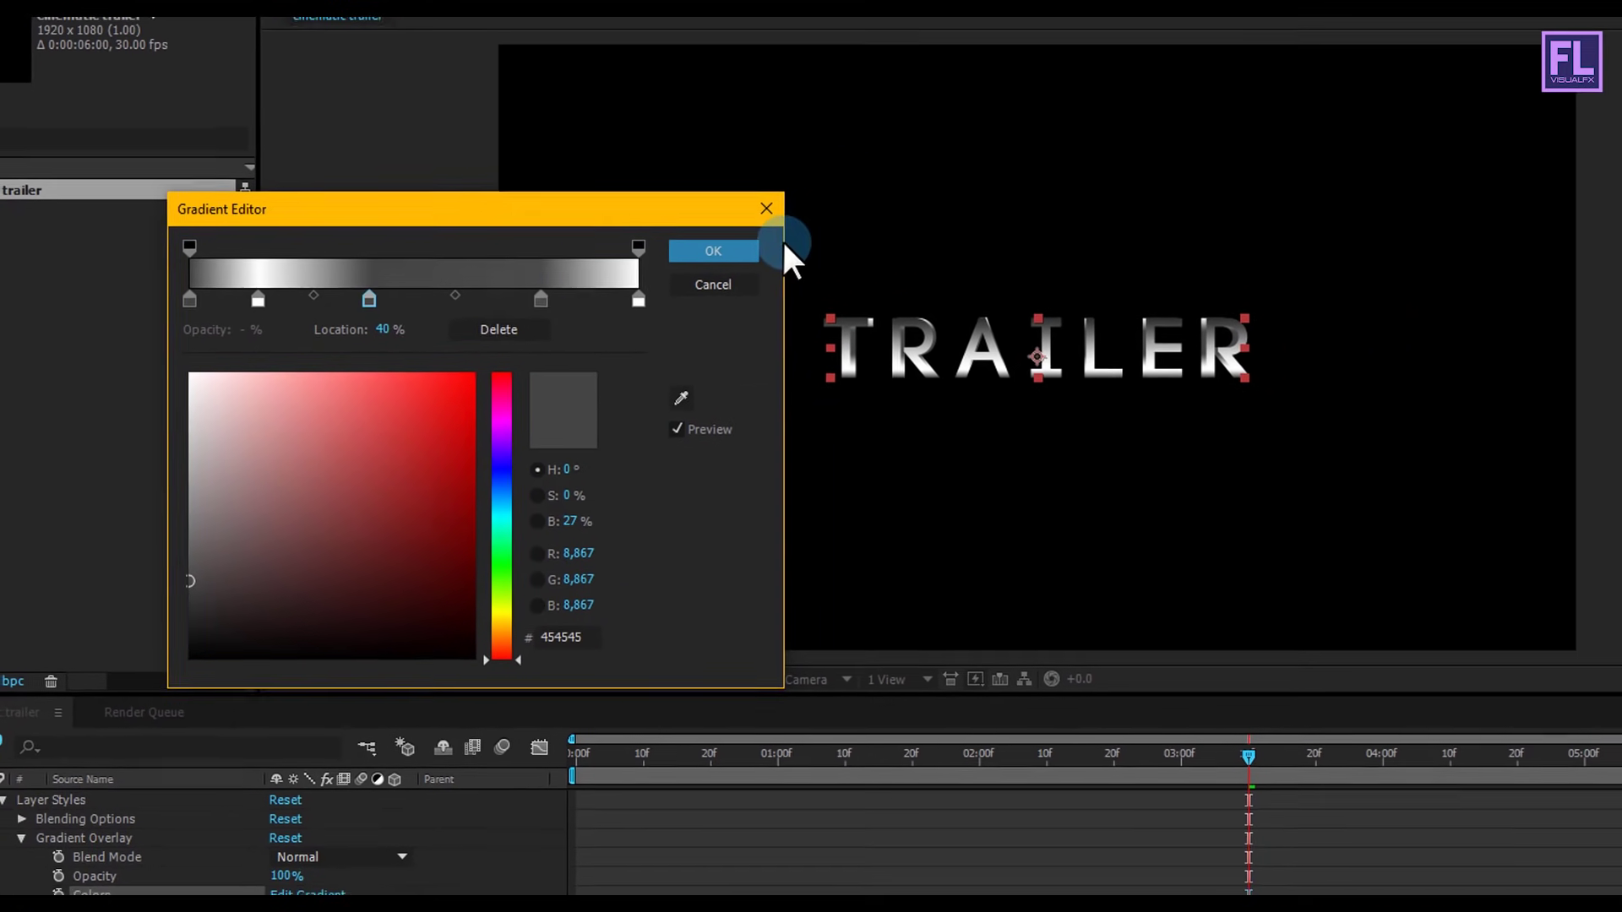
{"action": "left_click", "coordinate": [762, 234]}
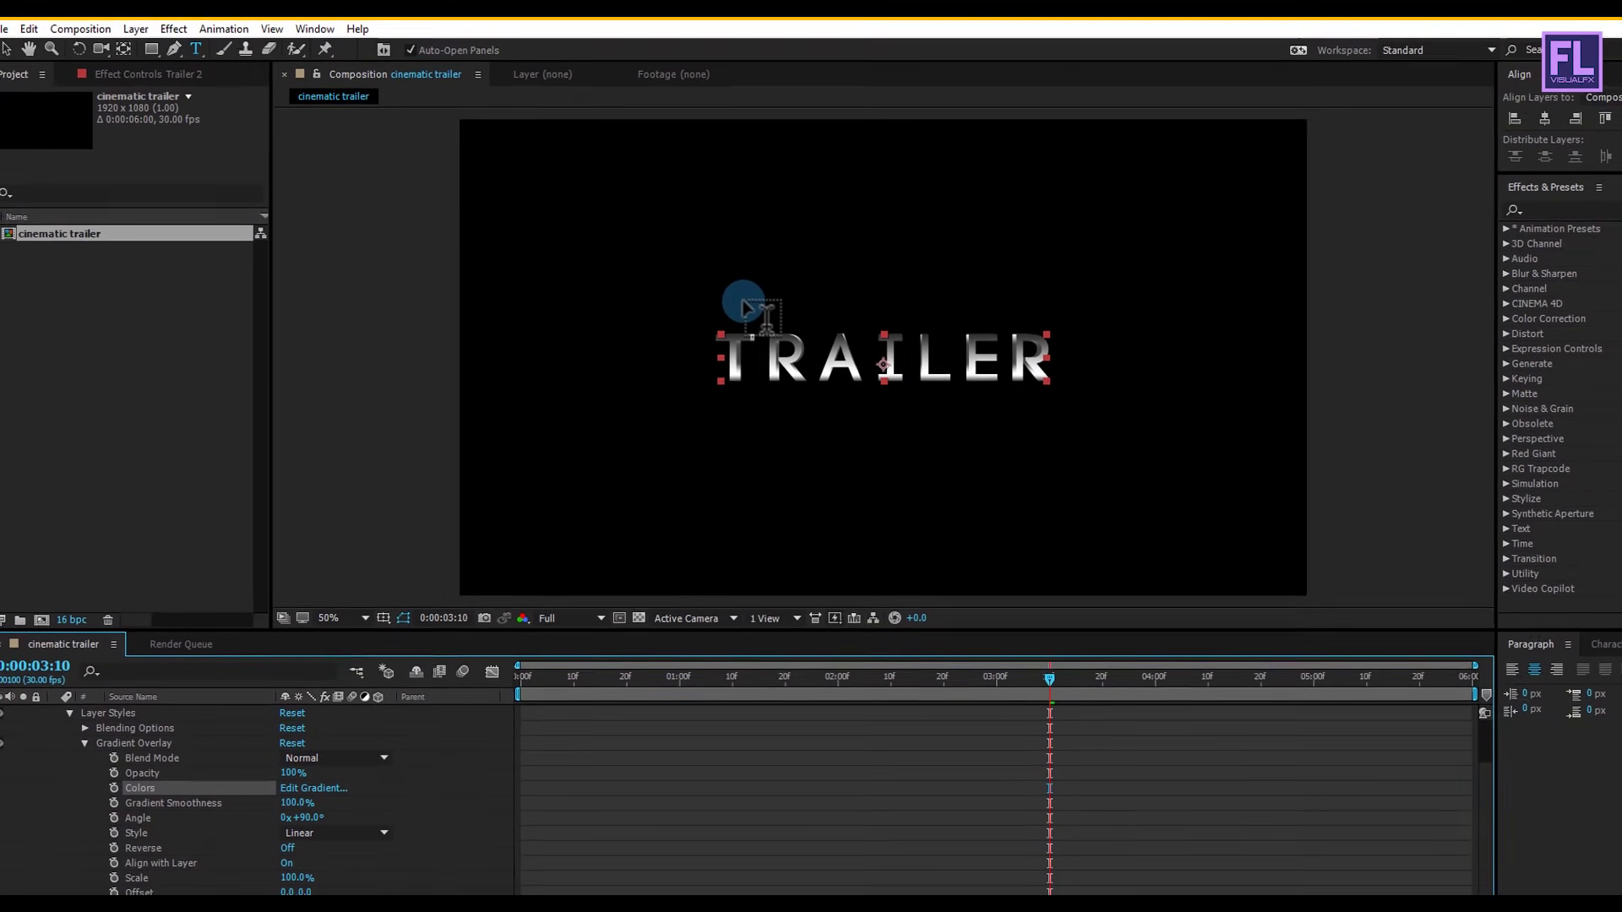
Zoom to 200% to inspect the metallic letters, return to 50%, collapse Trailer 2 and select Trailer.
{"action": "key", "text": "period"}
{"action": "key", "text": "period"}
{"action": "key", "text": "period"}
{"action": "key", "text": "period"}
{"action": "left_click_drag", "start_coordinate": [738, 311], "coordinate": [956, 331]}
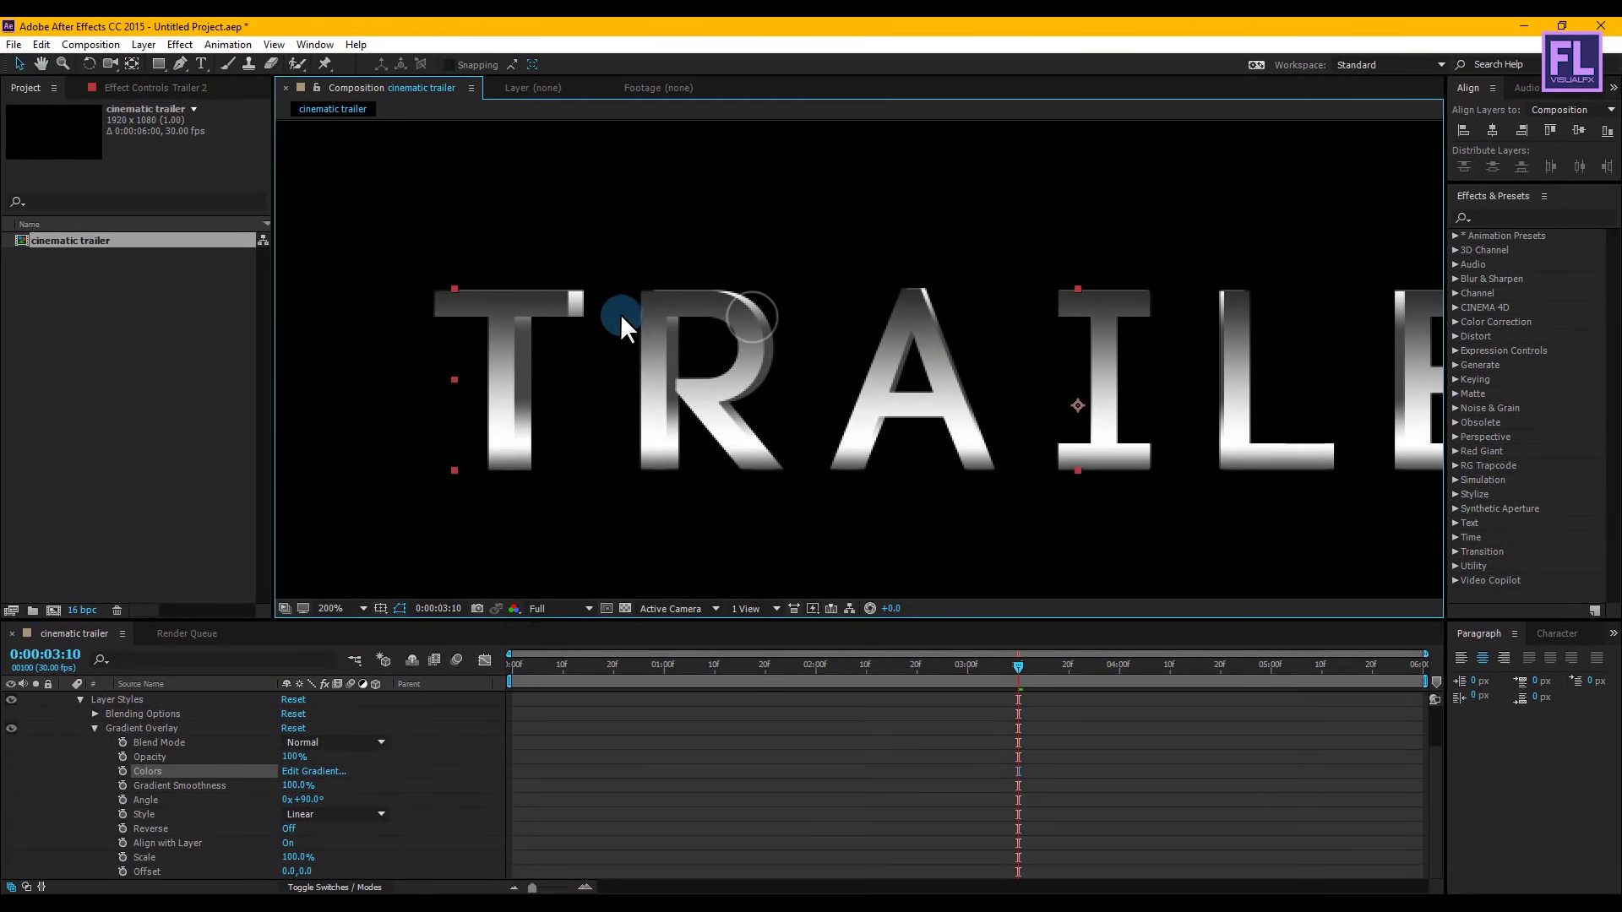
{"action": "left_click_drag", "start_coordinate": [571, 373], "coordinate": [1142, 387]}
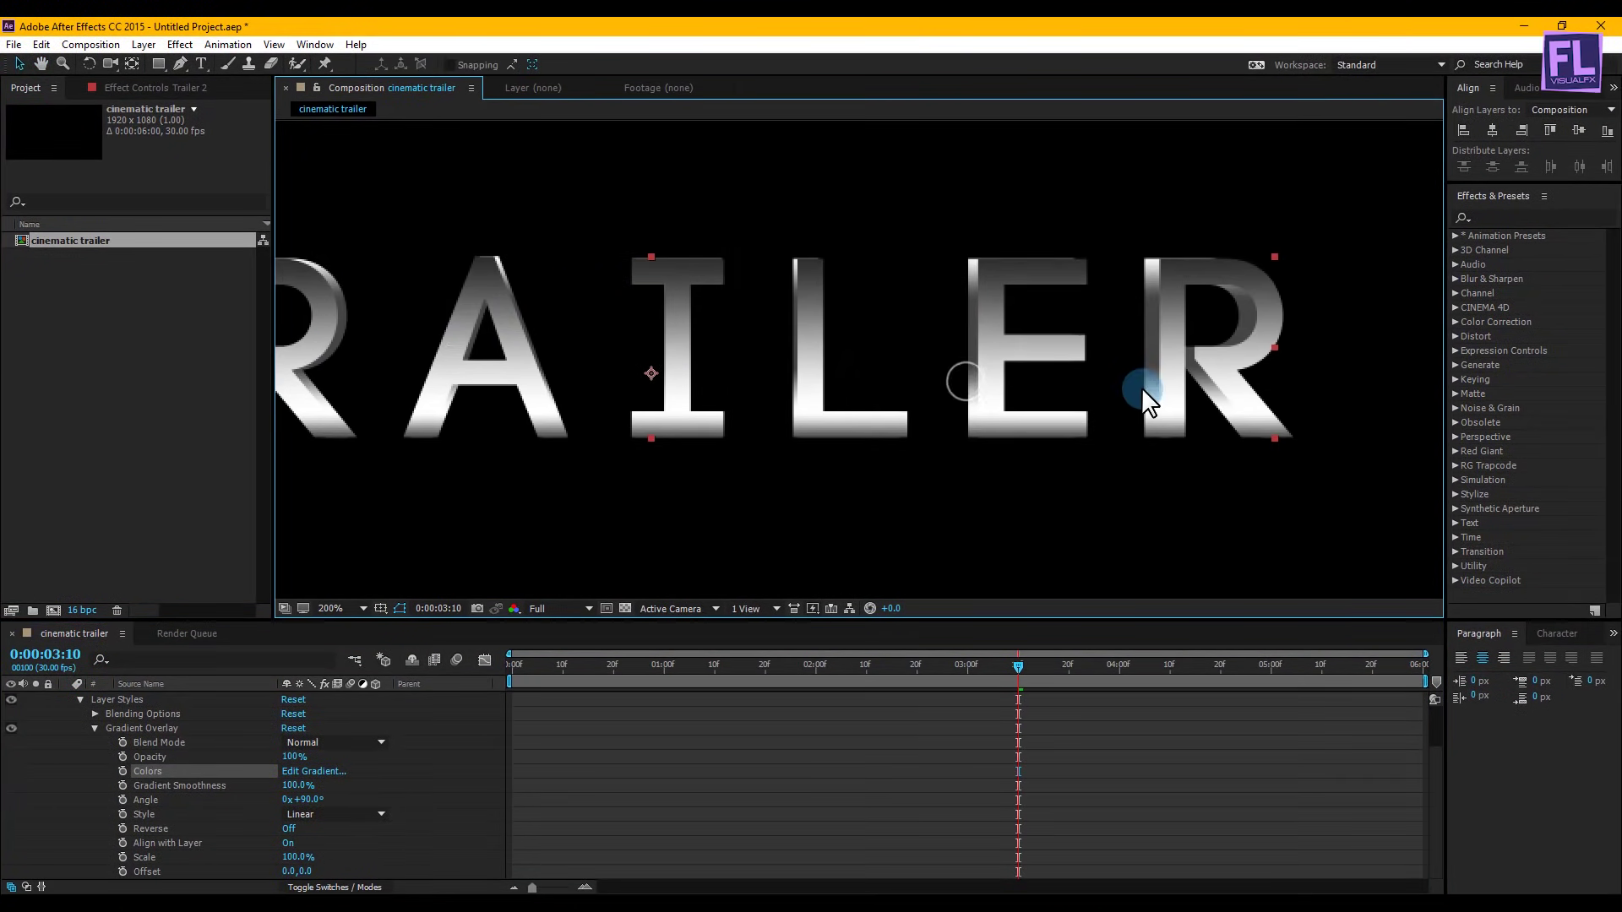
{"action": "key", "text": "comma"}
{"action": "left_click_drag", "start_coordinate": [825, 284], "coordinate": [851, 313]}
{"action": "key", "text": "comma"}
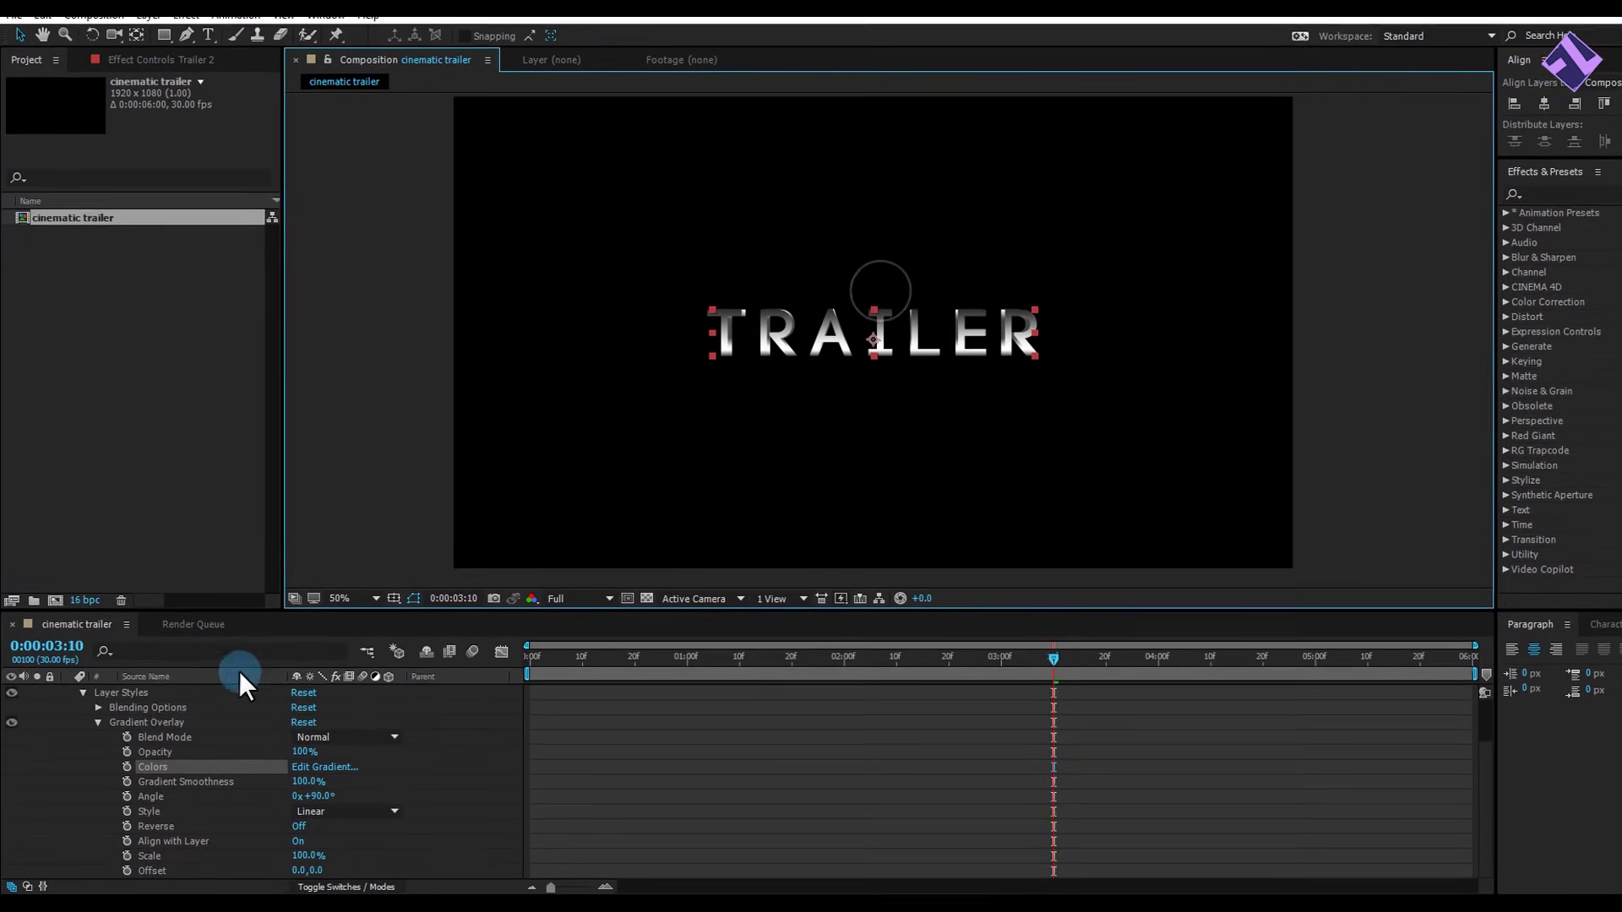
{"action": "scroll", "coordinate": [110, 744], "scroll_direction": "up", "scroll_amount": 2}
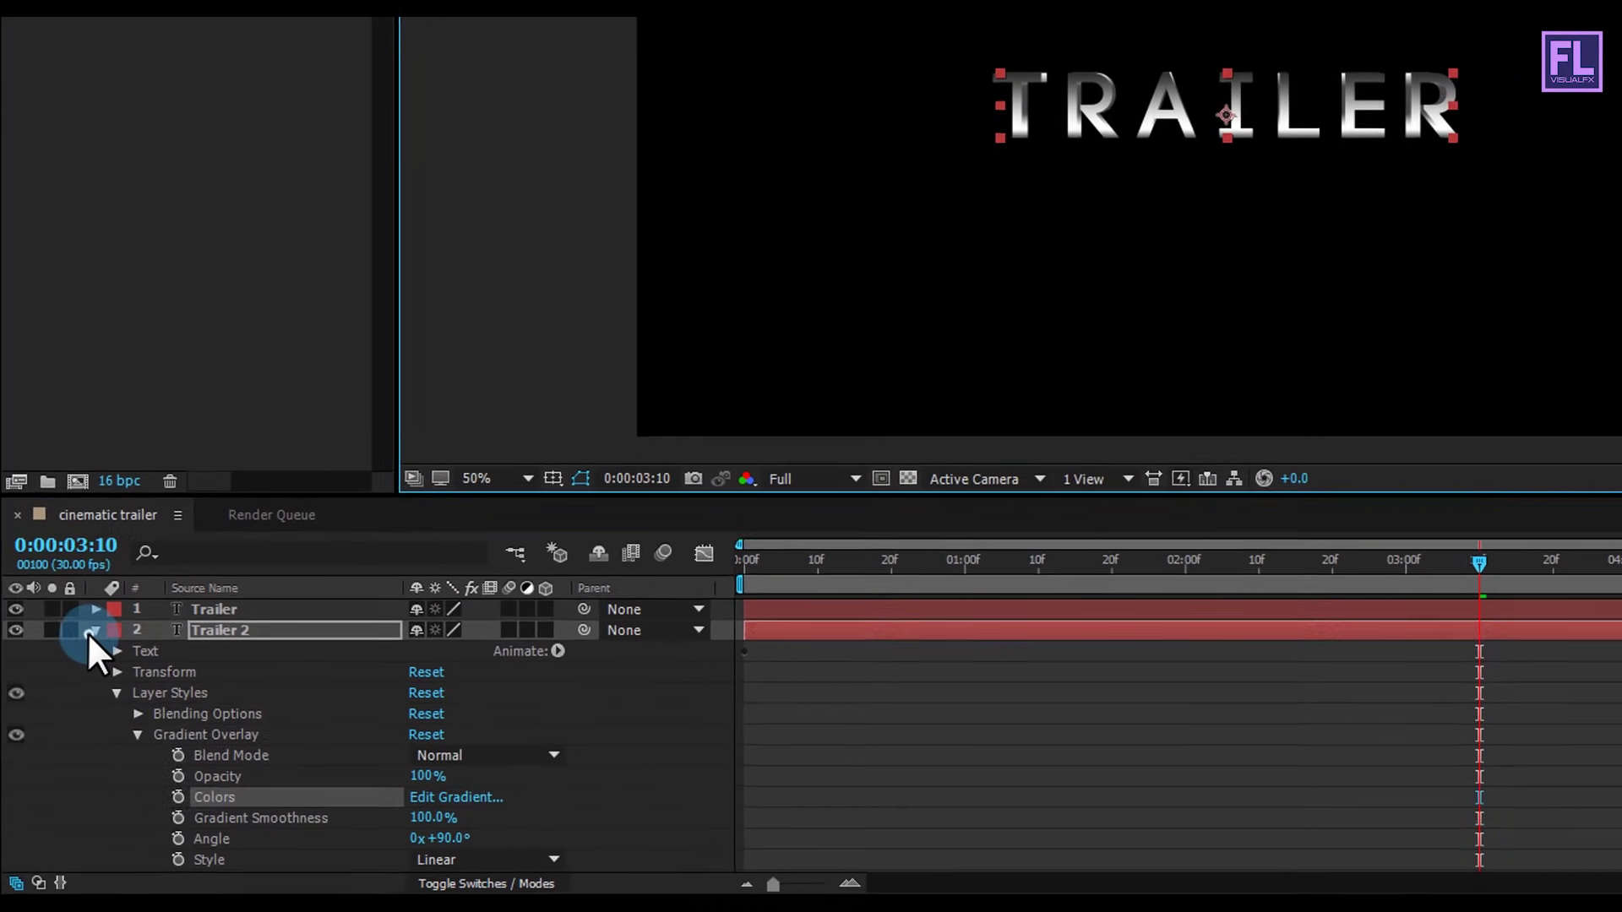
{"action": "left_click", "coordinate": [78, 679]}
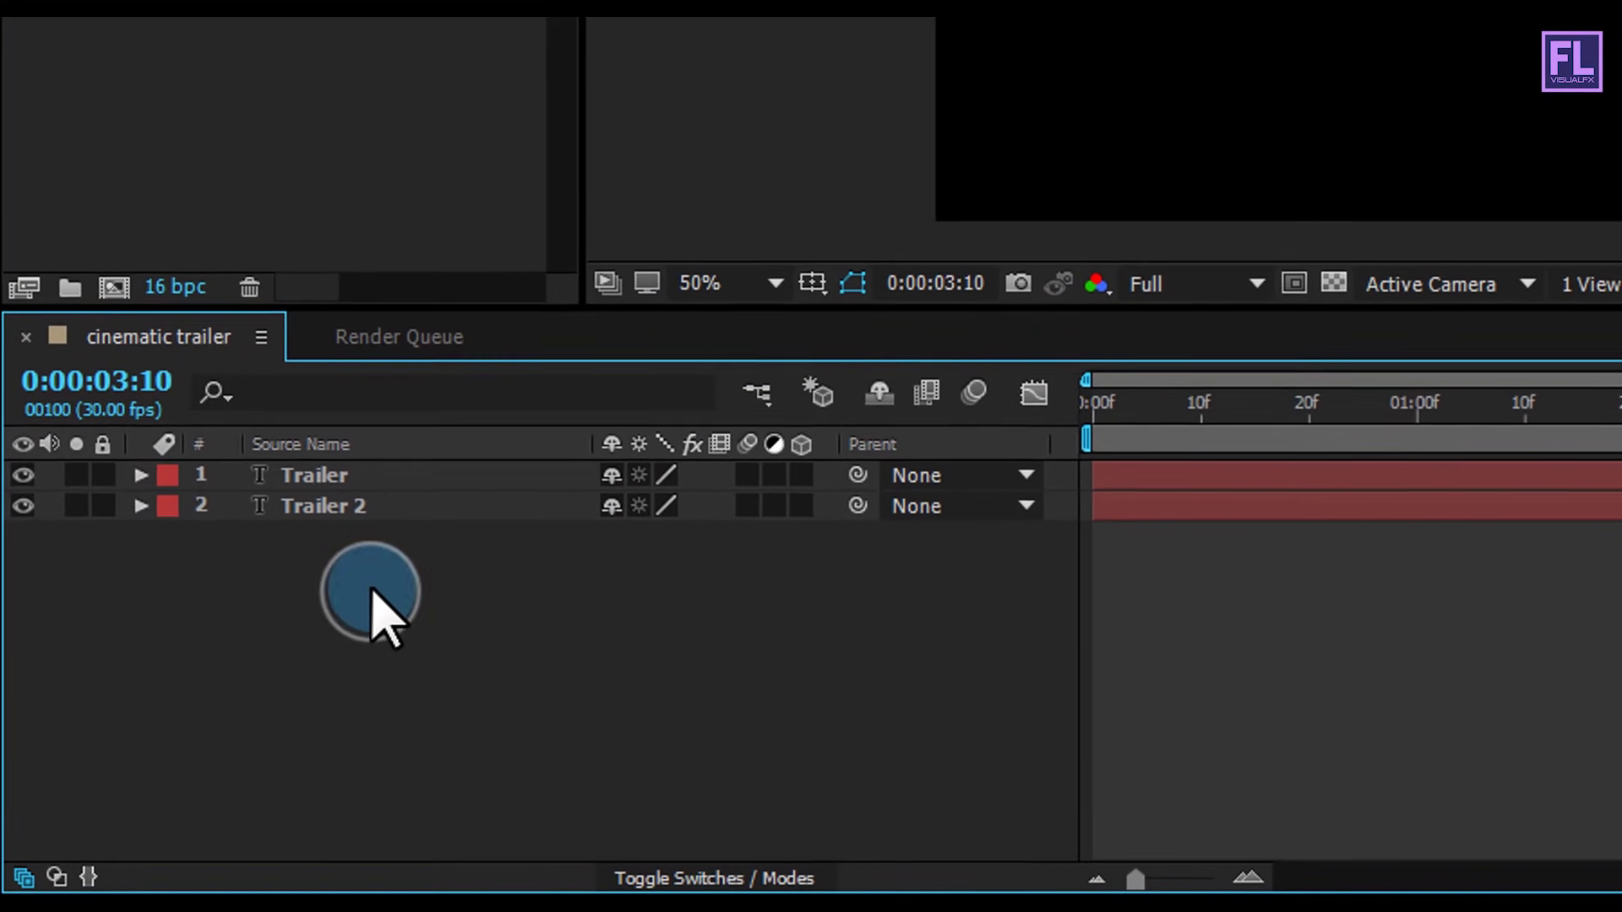
{"action": "left_click", "coordinate": [394, 438]}
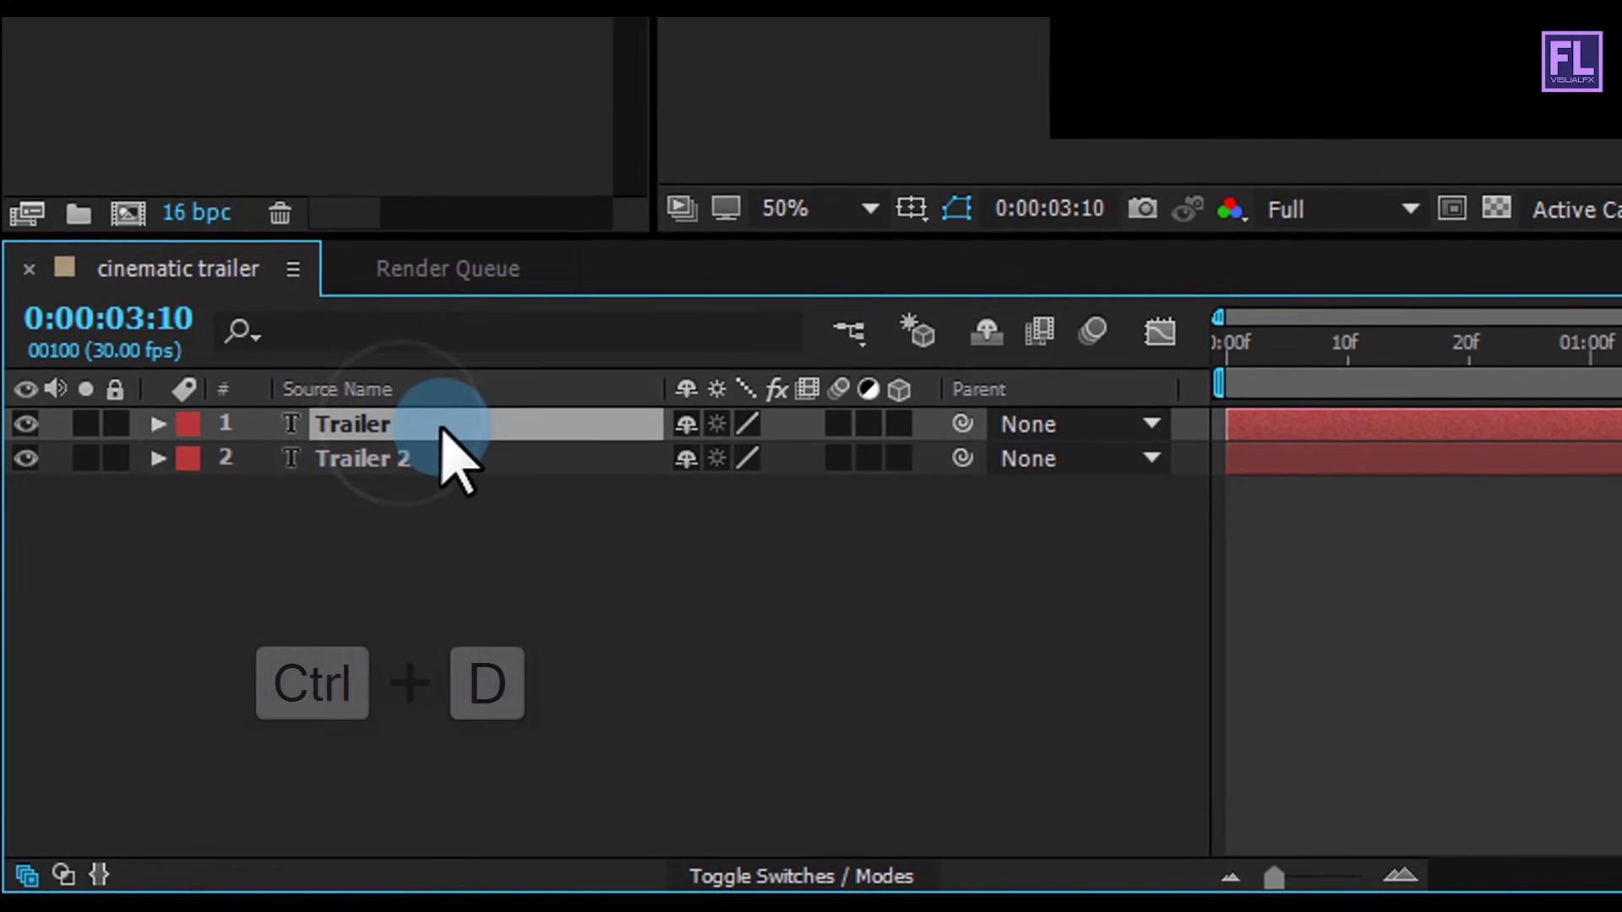
Duplicate Trailer, retype it as CINEMATIC, move it above TRAILER, and shrink its font size.
{"action": "key", "text": "ctrl+d"}
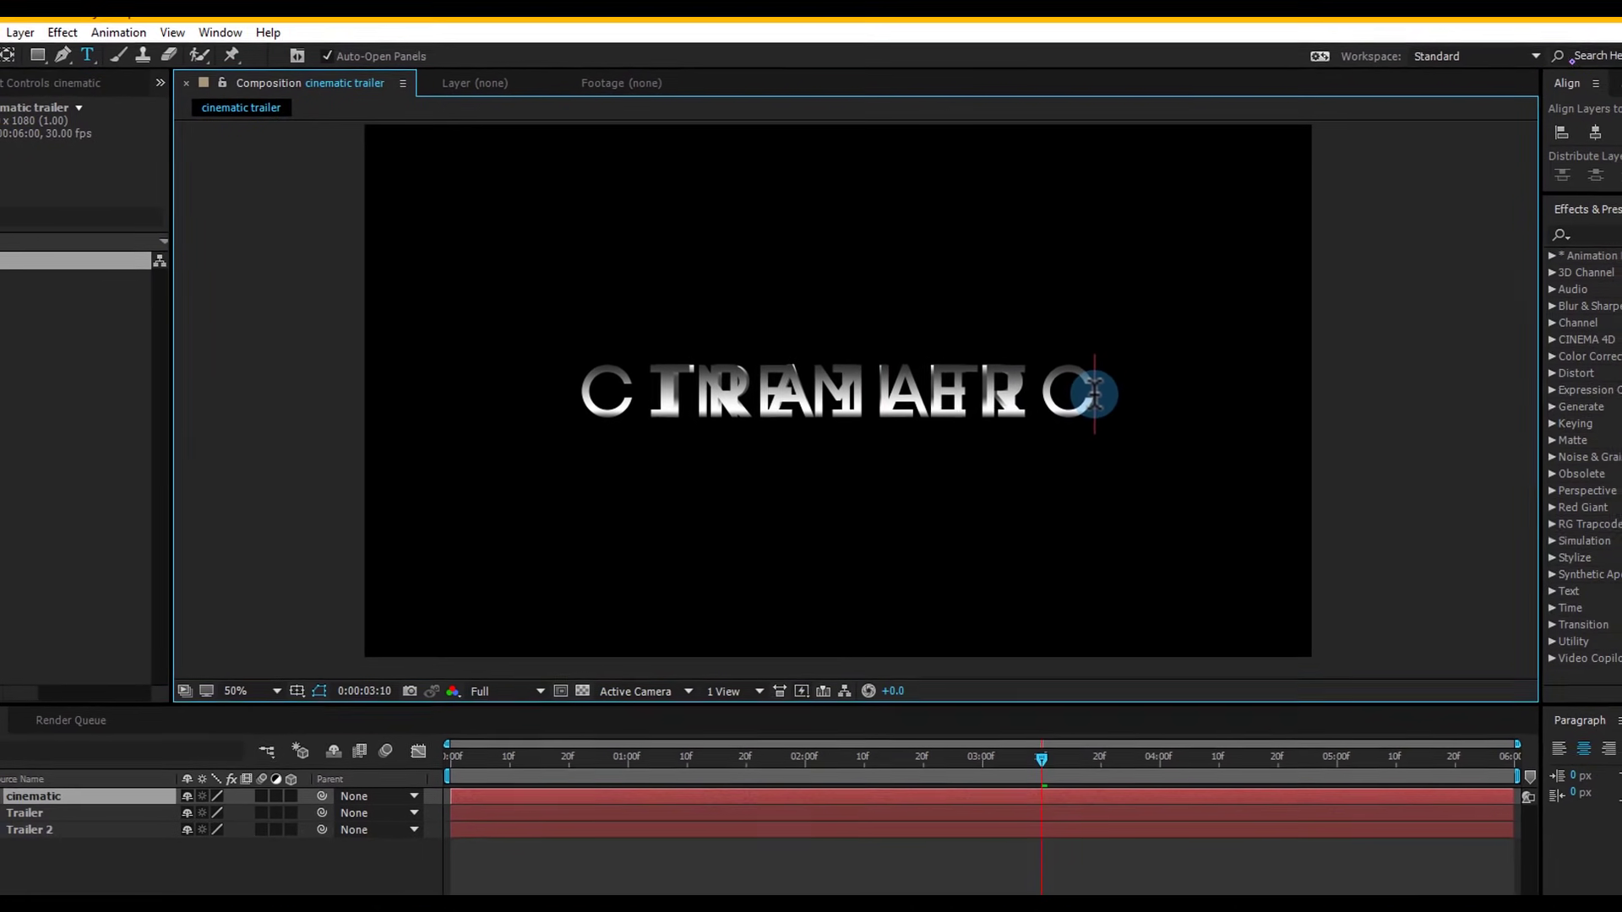
{"action": "left_click", "coordinate": [118, 752]}
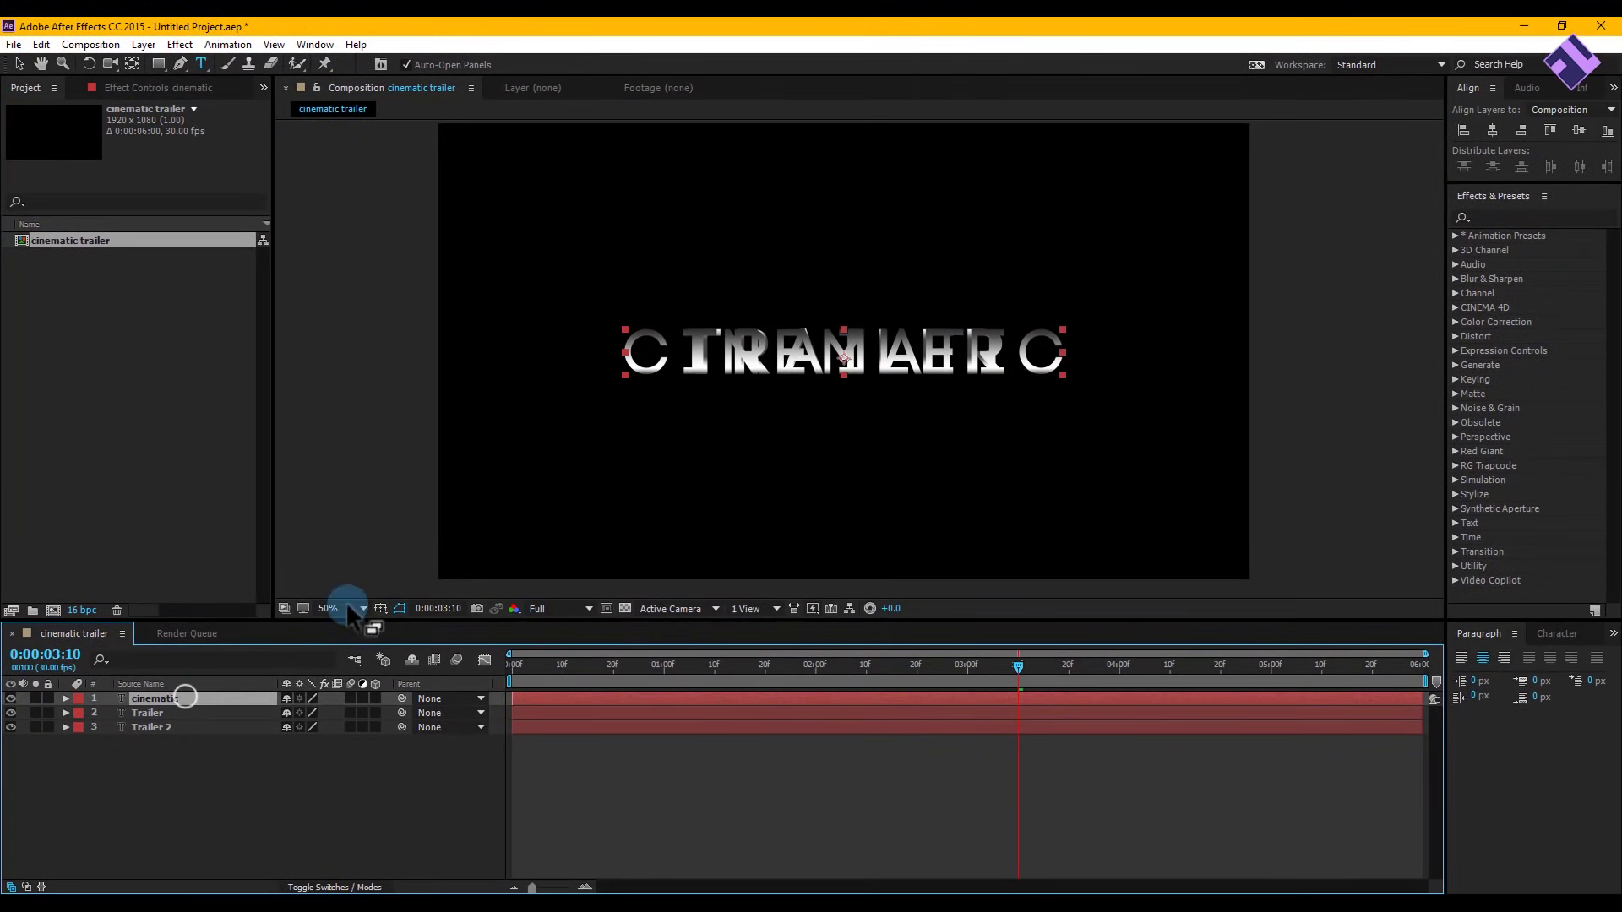
{"action": "key", "text": "v"}
{"action": "left_click_drag", "start_coordinate": [929, 358], "coordinate": [930, 309]}
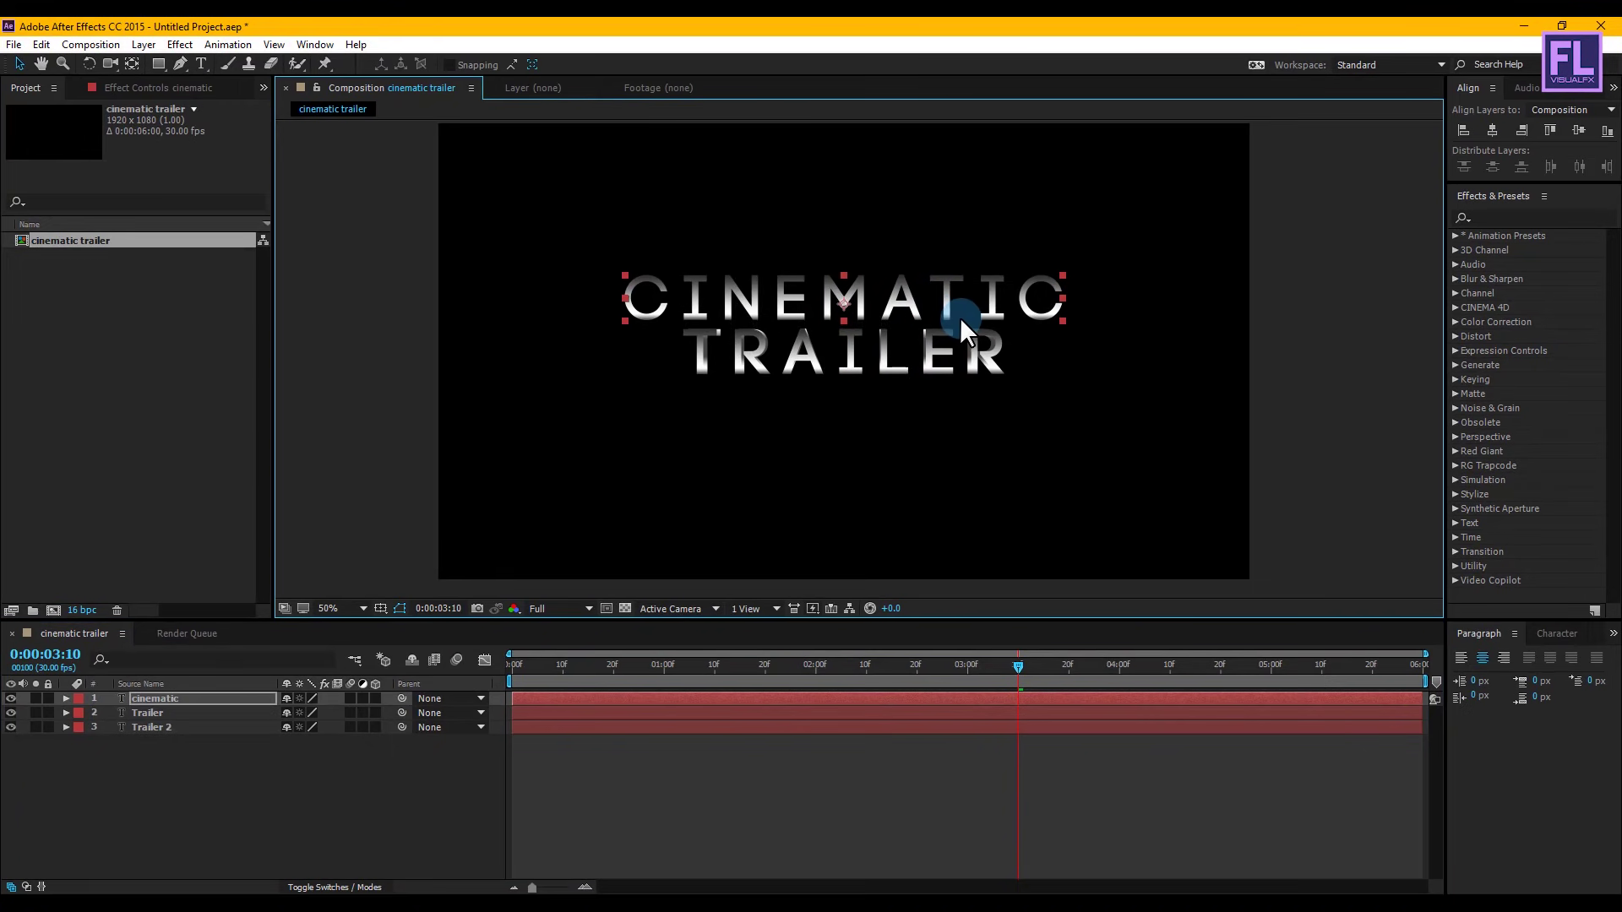
{"action": "left_click", "coordinate": [1553, 633]}
{"action": "left_click_drag", "start_coordinate": [1484, 705], "coordinate": [1398, 708]}
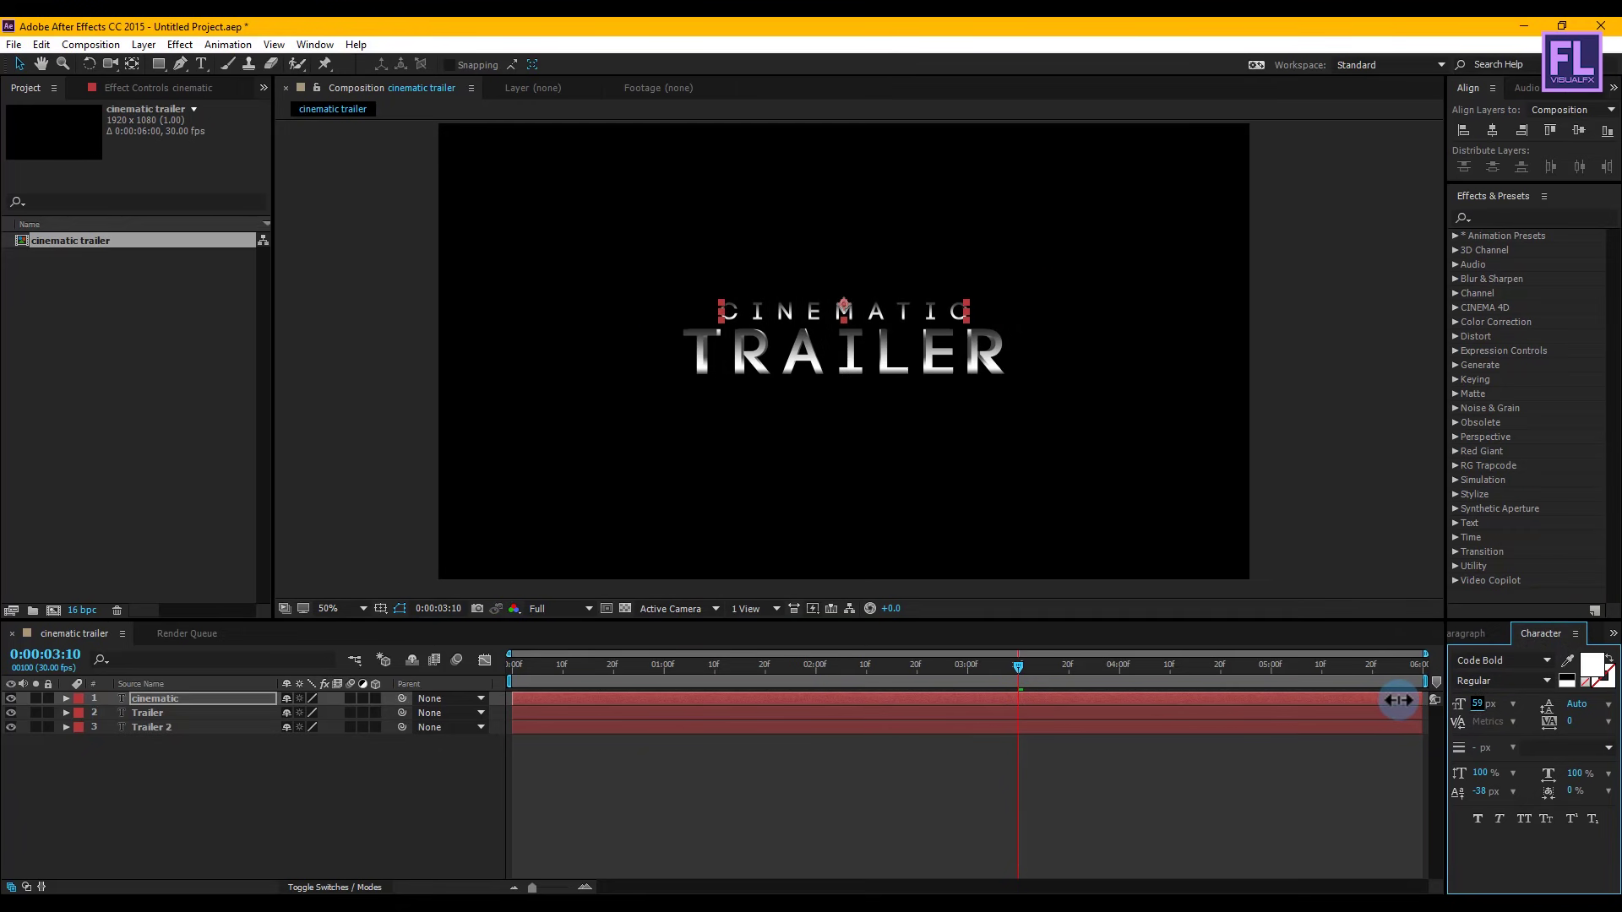
{"action": "left_click", "coordinate": [1355, 449]}
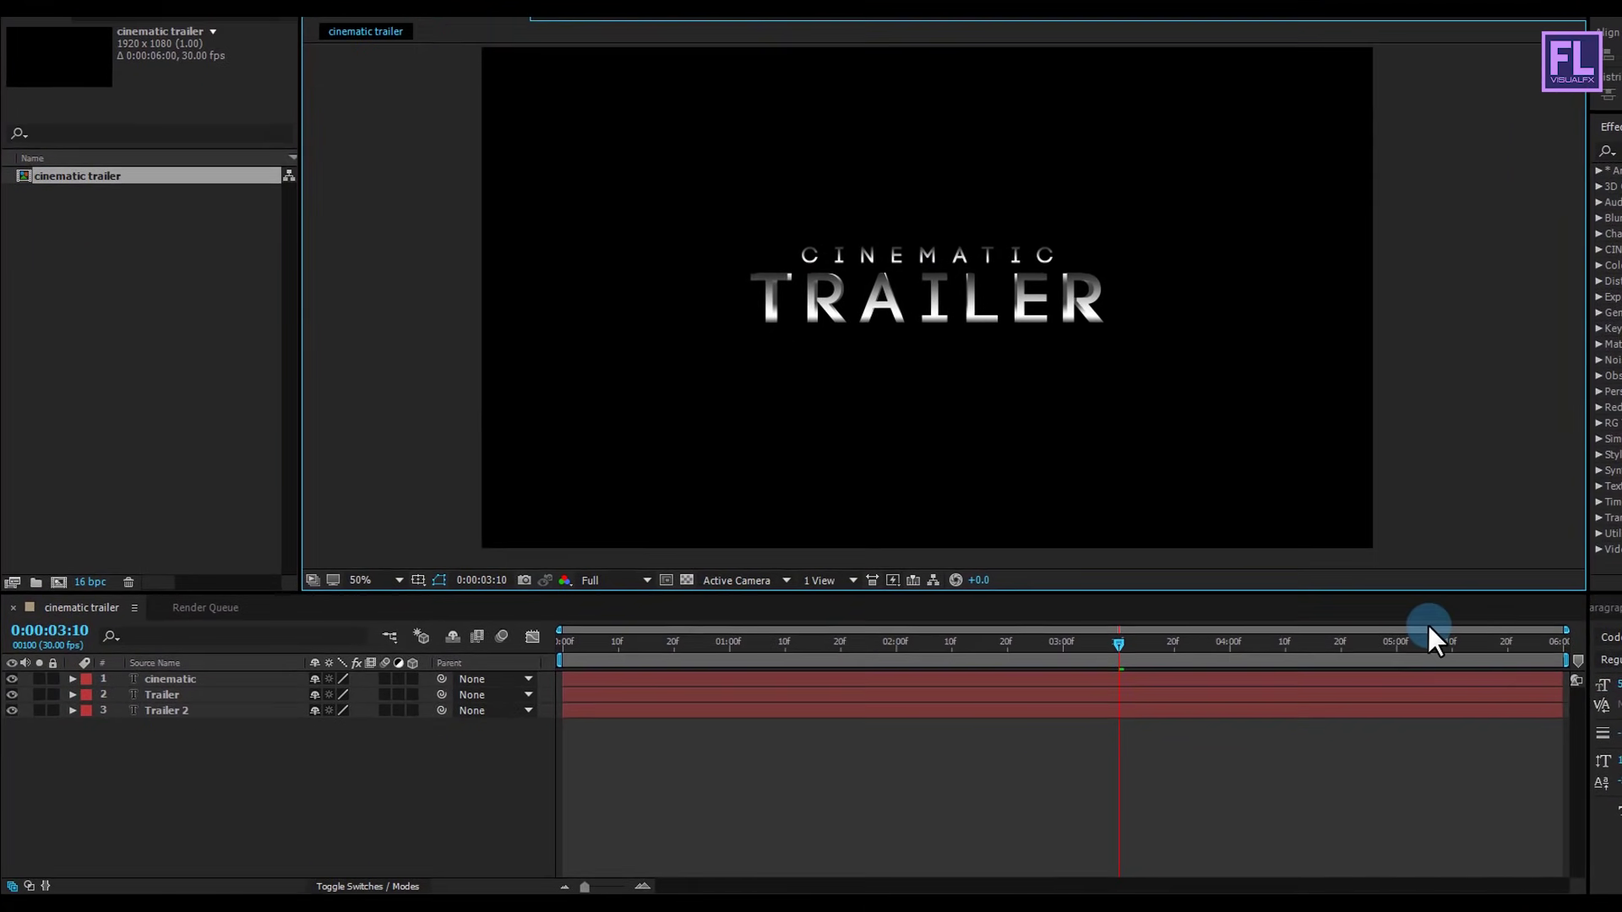
Duplicate the CINEMATIC layer, move the copy below it, and set its horizontal scale to 99%.
{"action": "left_click", "coordinate": [925, 255]}
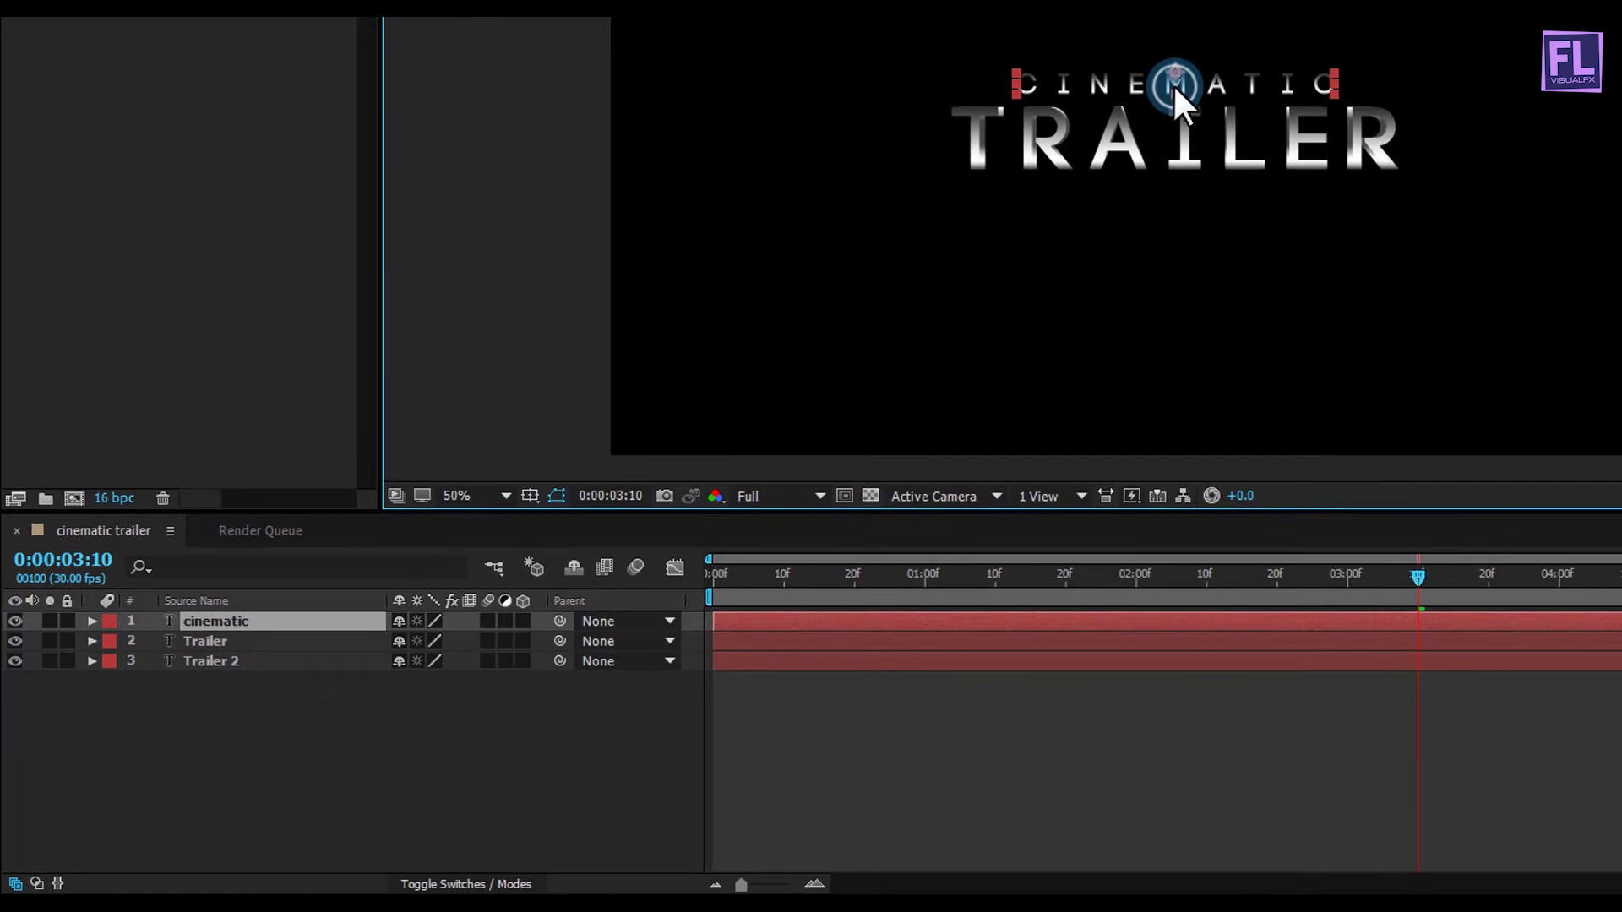
{"action": "left_click", "coordinate": [241, 621]}
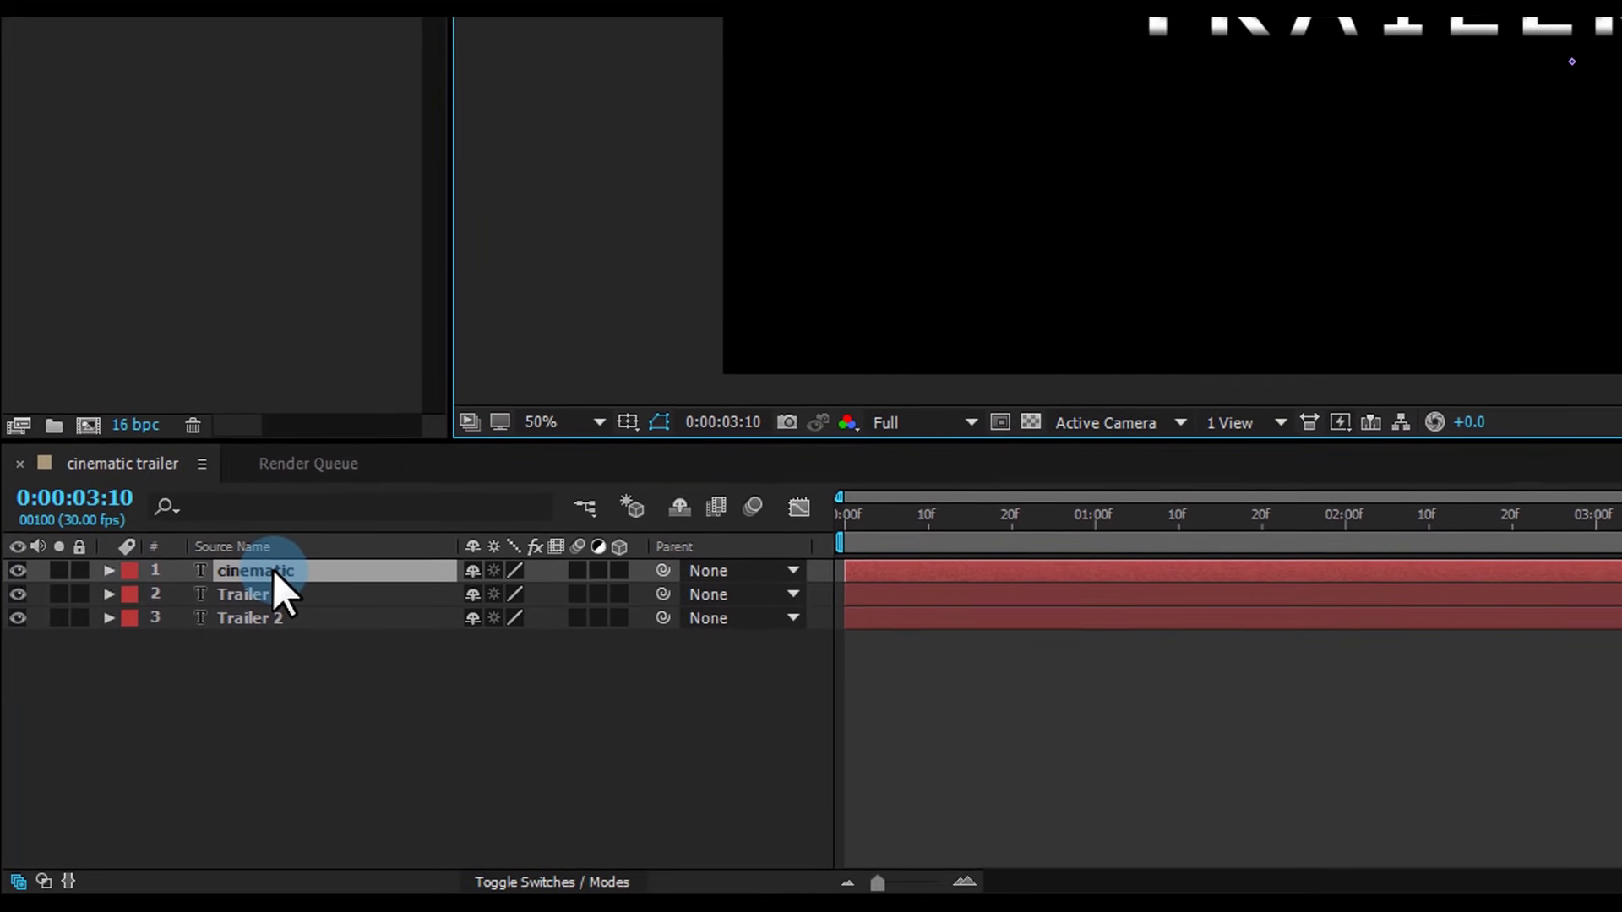
{"action": "key", "text": "ctrl+d"}
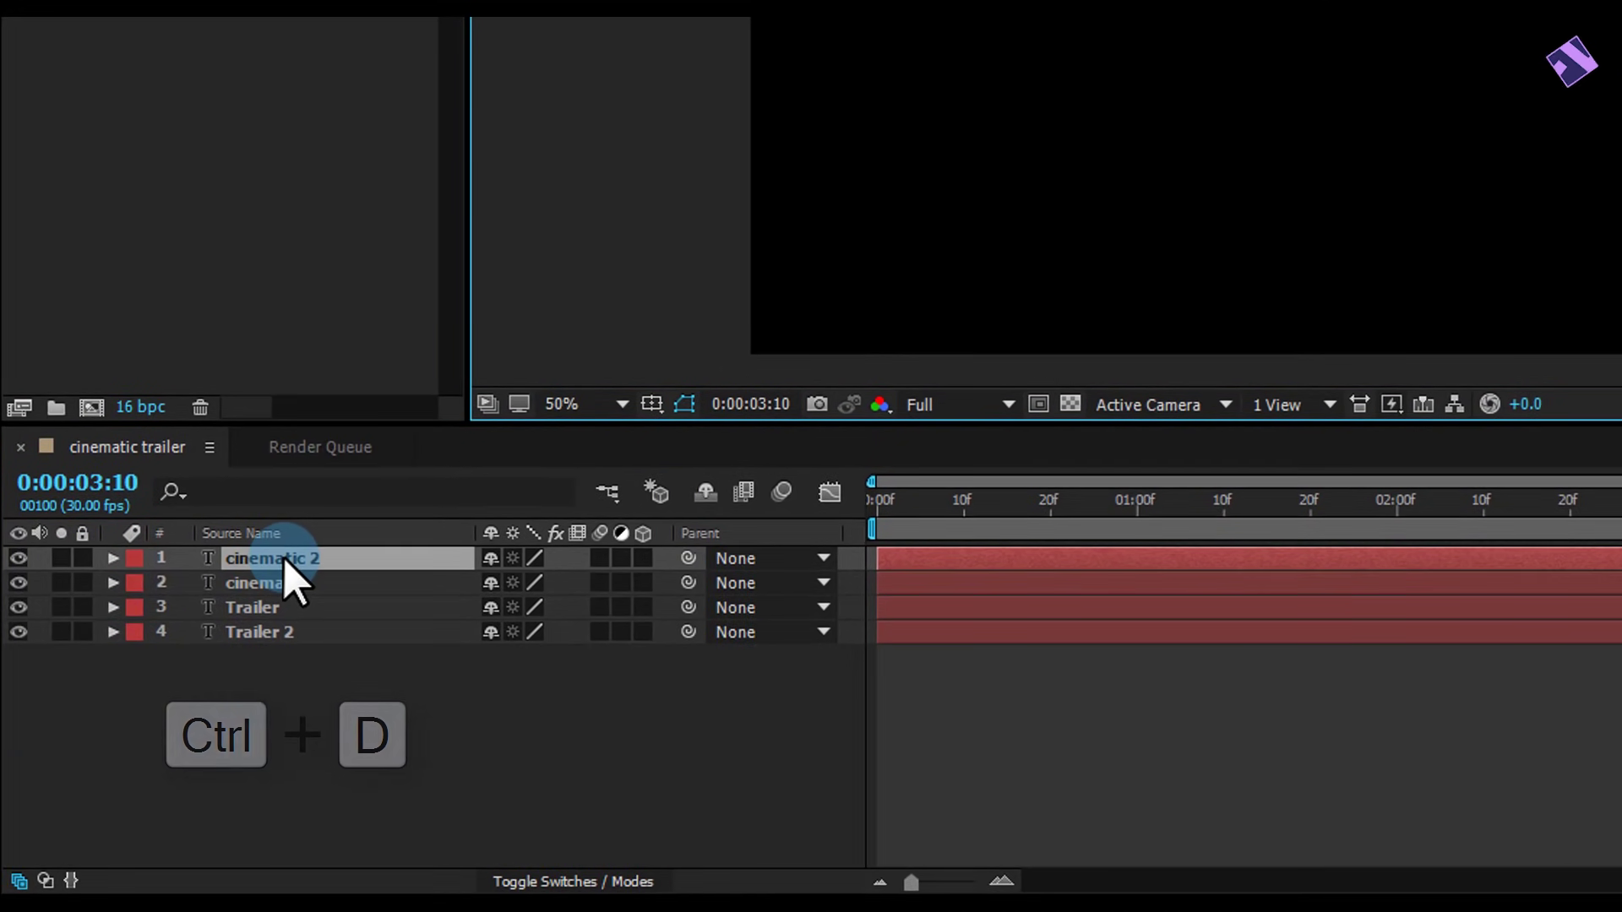
{"action": "left_click_drag", "start_coordinate": [291, 565], "coordinate": [276, 631]}
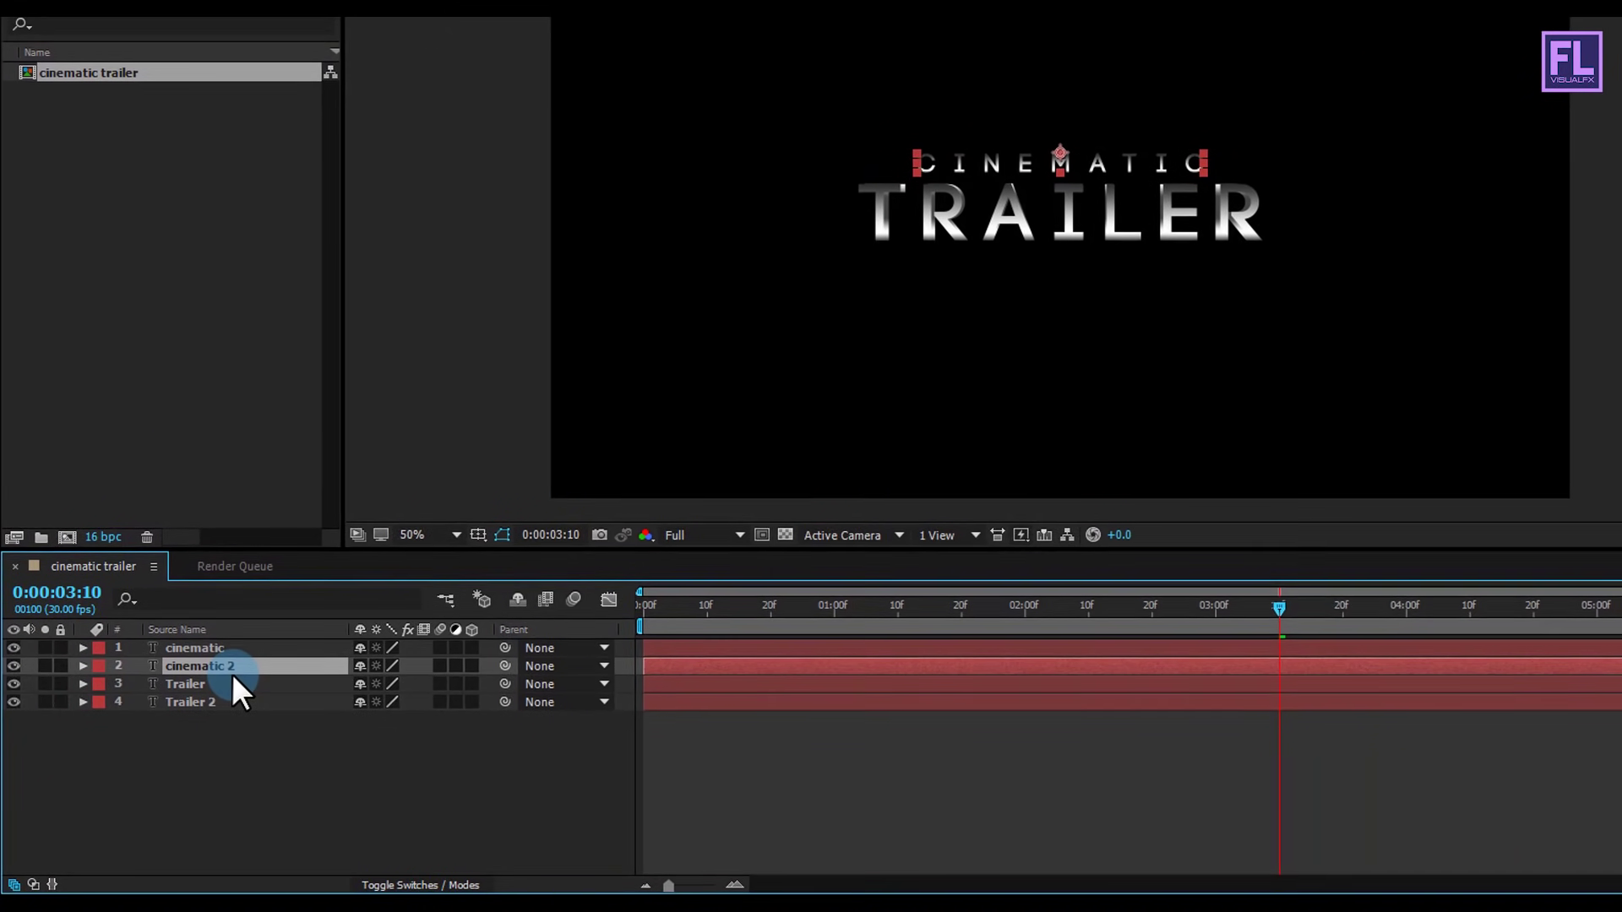
{"action": "key", "text": "s"}
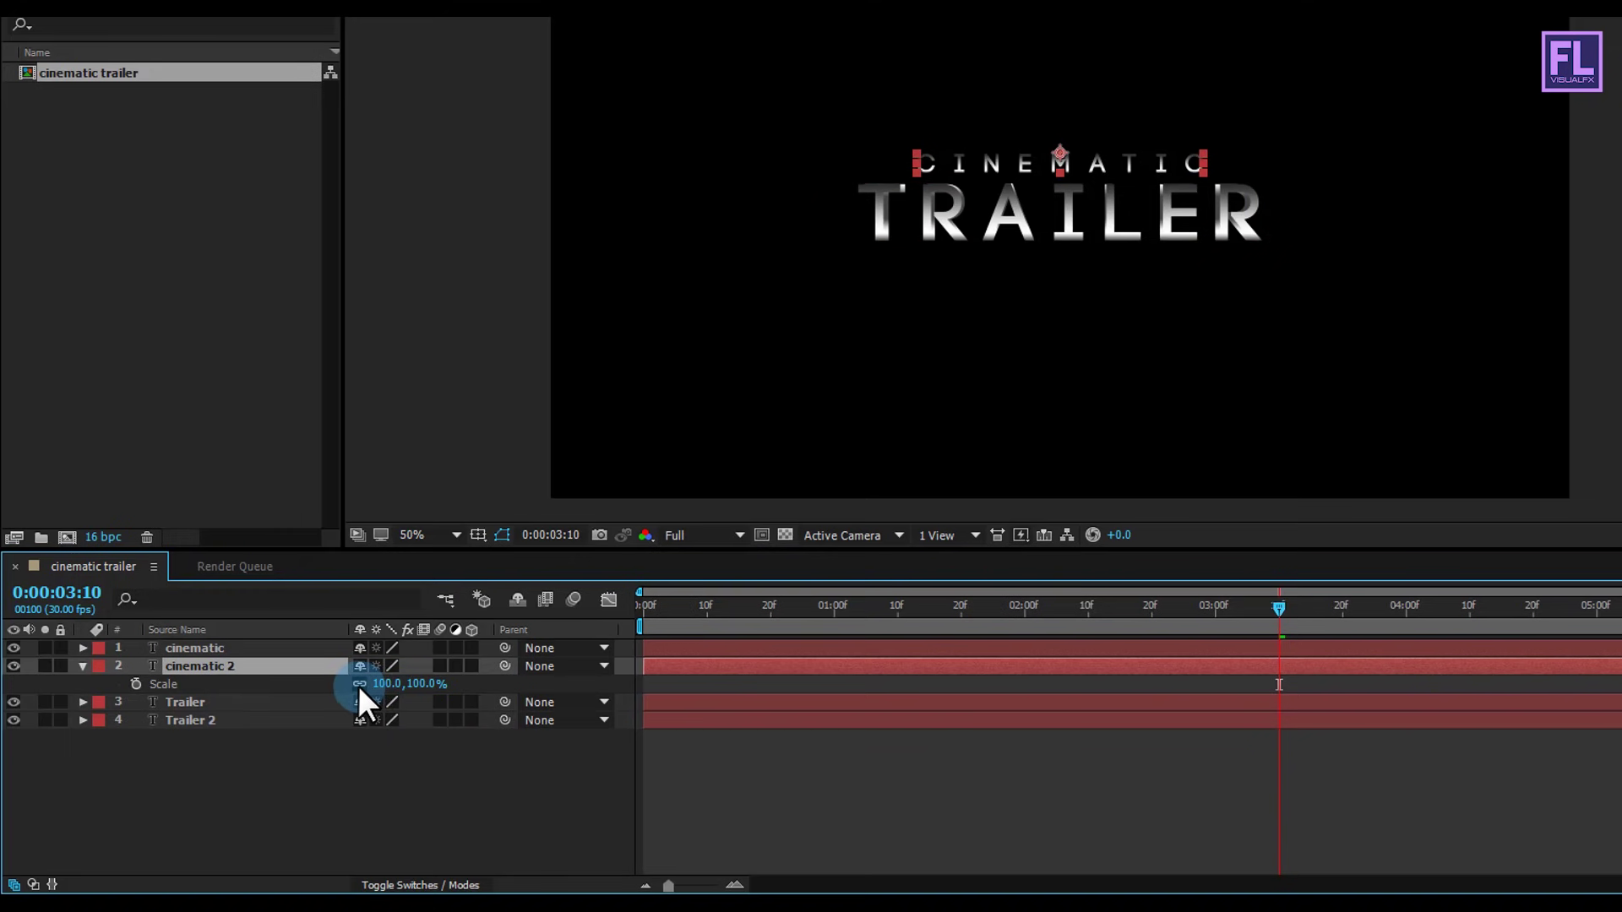
{"action": "left_click", "coordinate": [385, 684]}
{"action": "type", "text": "99"}
{"action": "key", "text": "Return"}
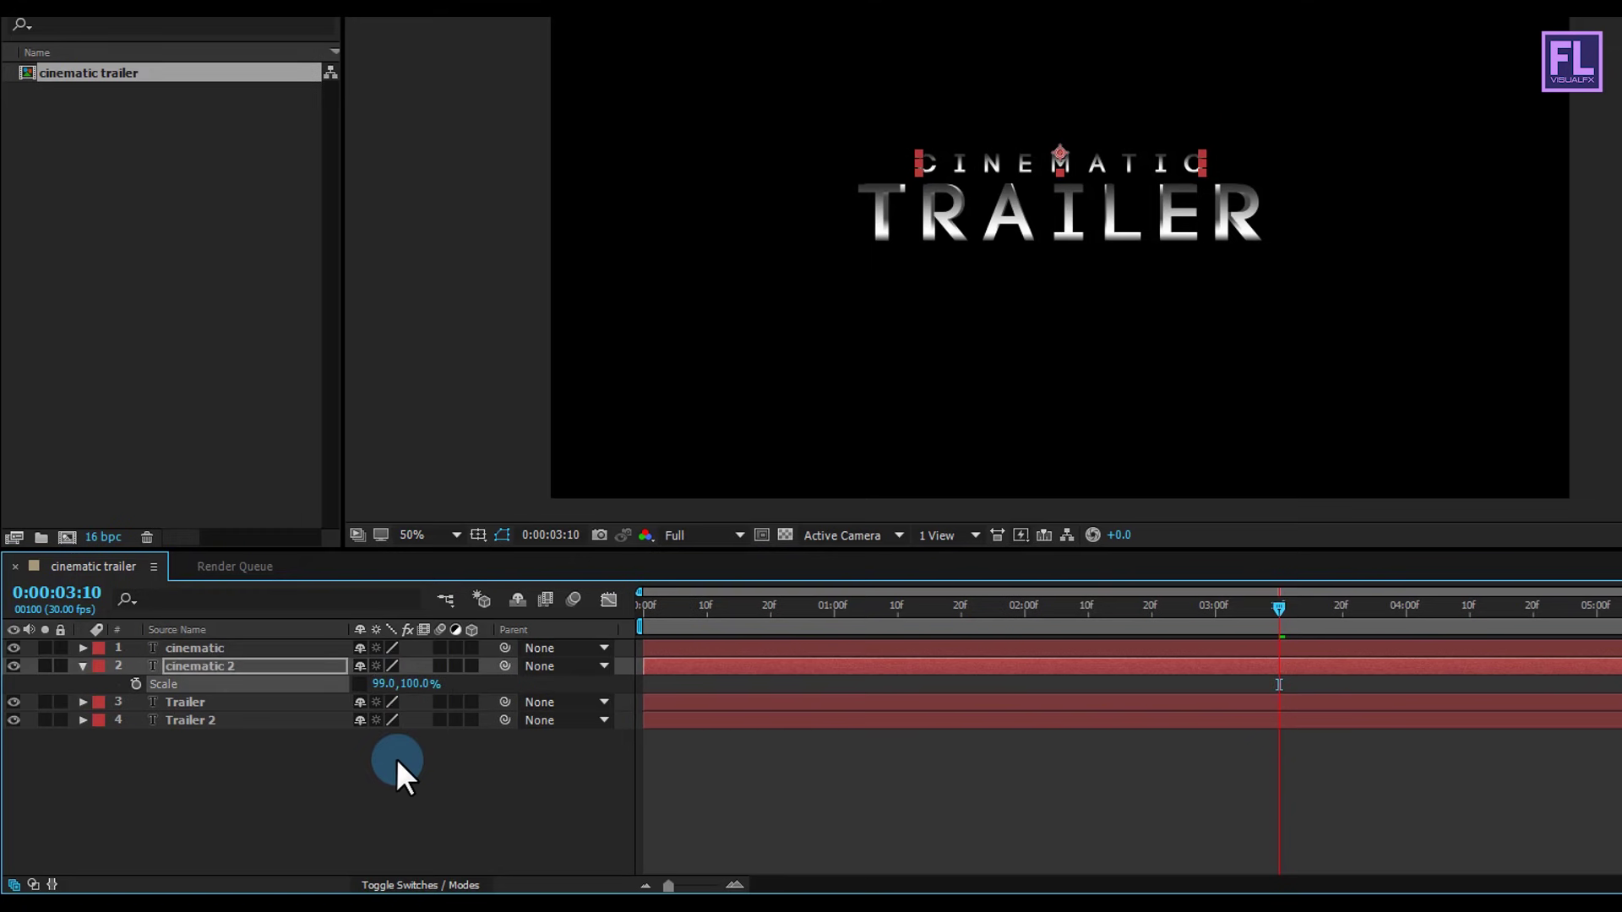
Copy the Trailer 2 layer's Layer Styles.
{"action": "left_click", "coordinate": [83, 664]}
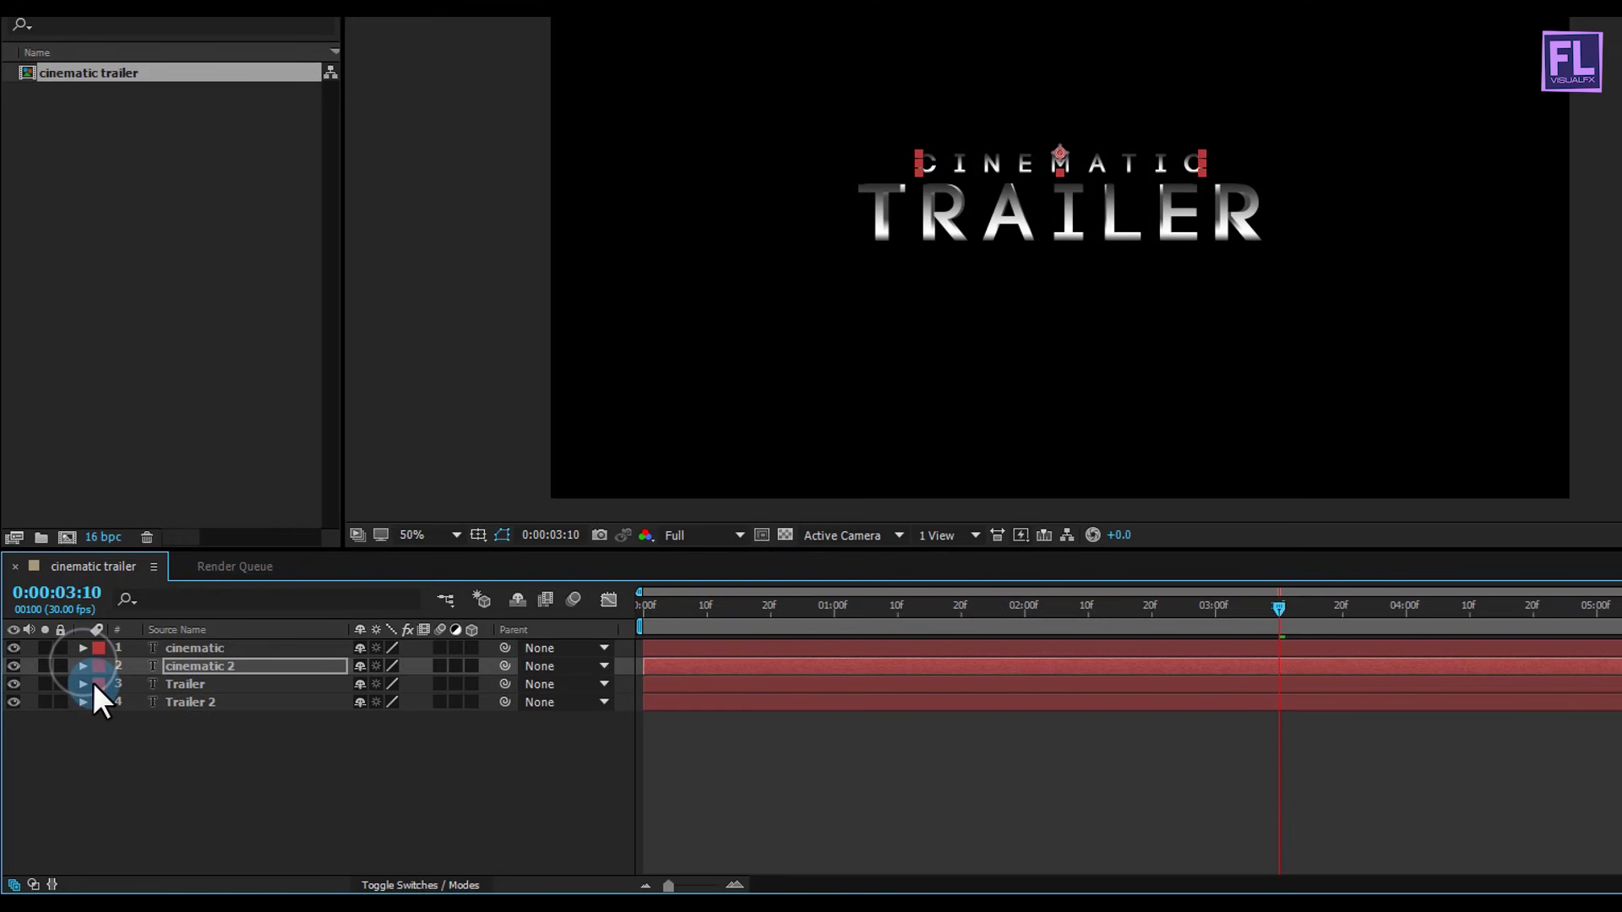
{"action": "left_click", "coordinate": [196, 702]}
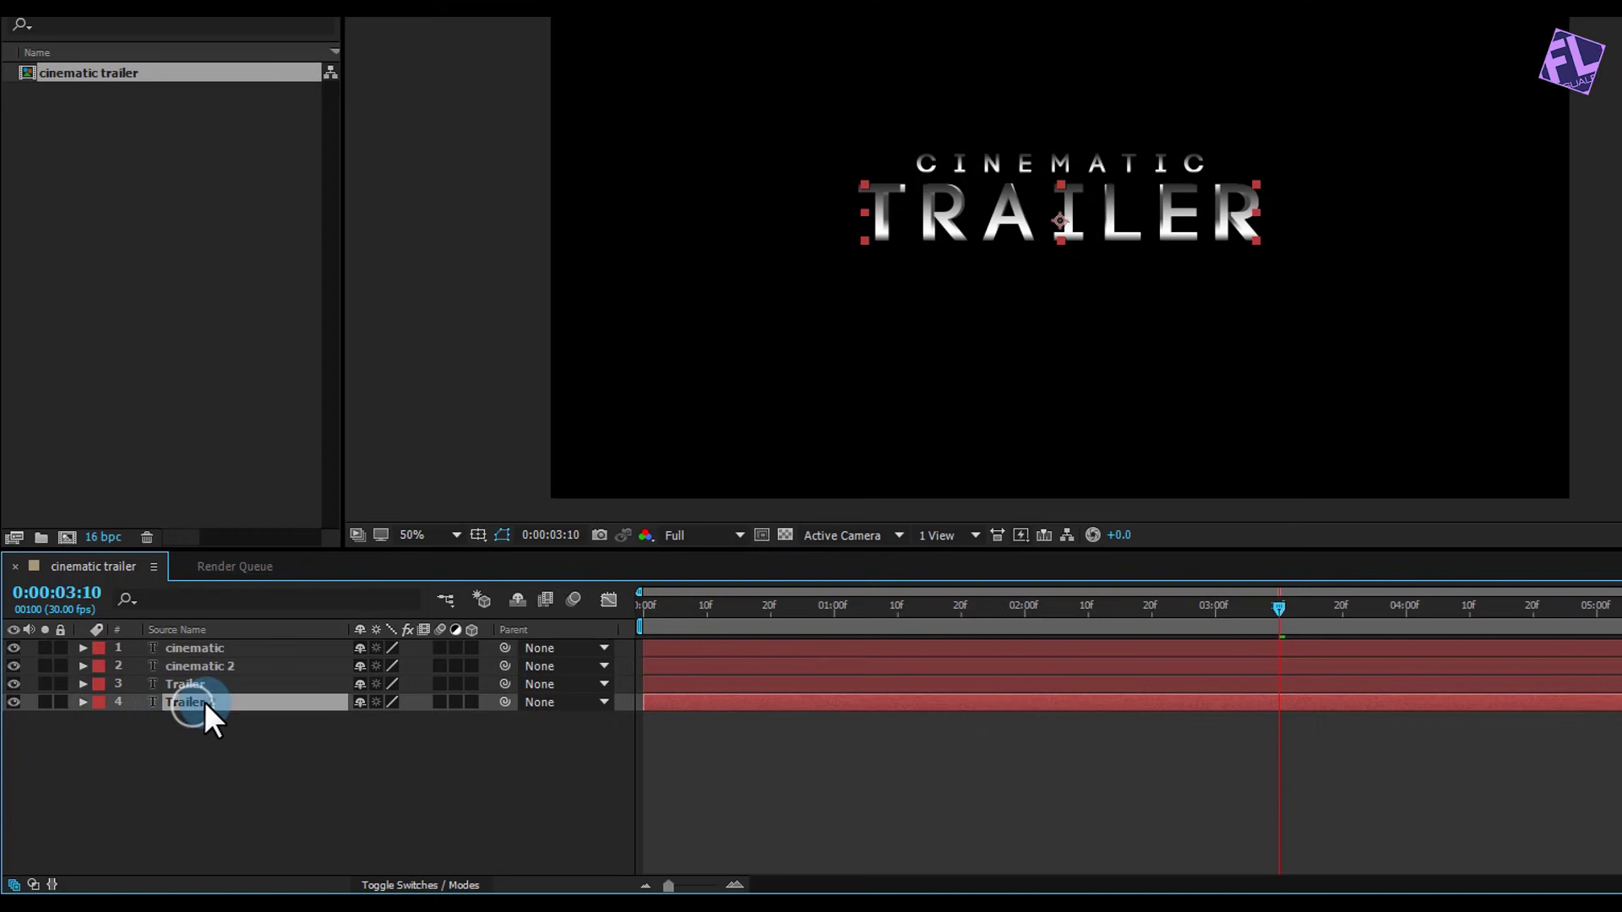
{"action": "left_click", "coordinate": [82, 702]}
{"action": "left_click", "coordinate": [94, 698]}
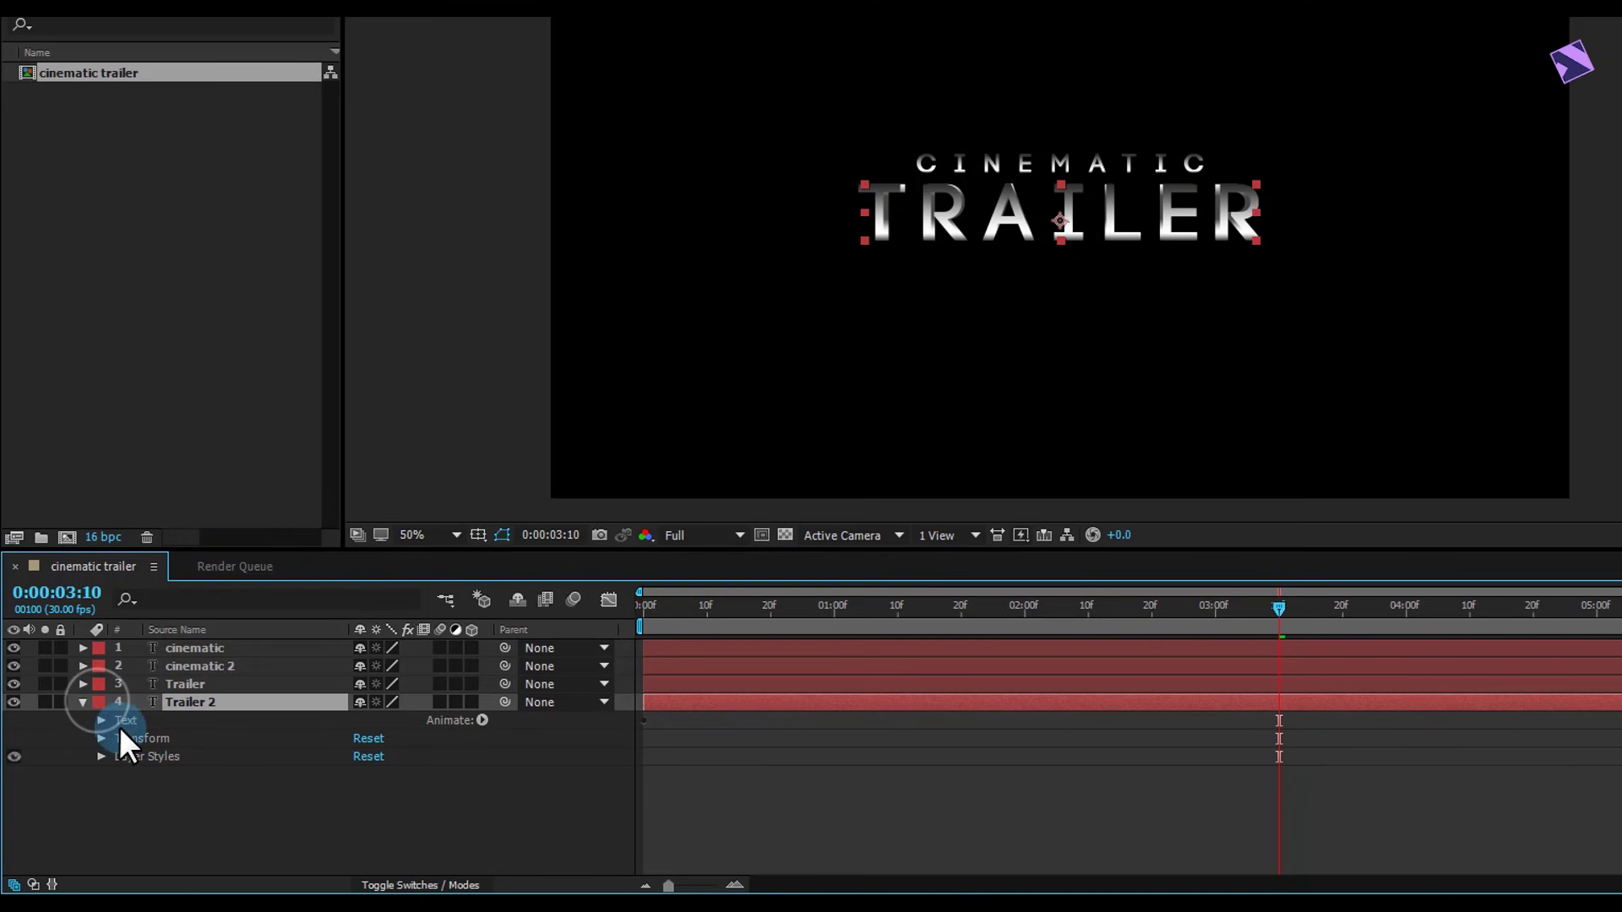
{"action": "left_click", "coordinate": [142, 758]}
{"action": "key", "text": "ctrl+c"}
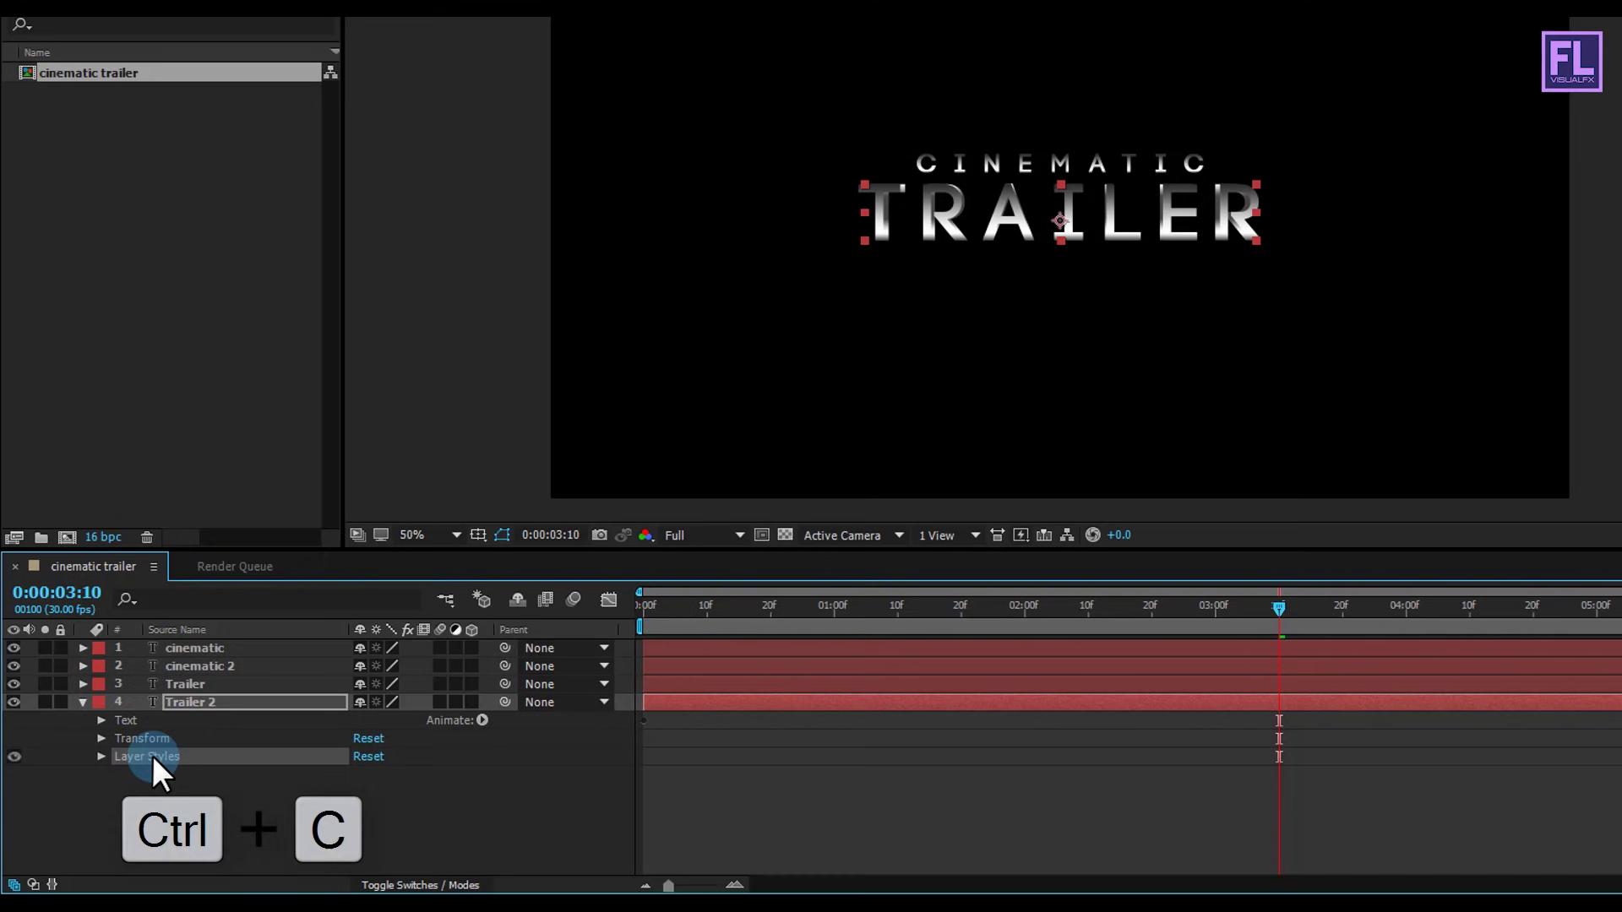
Collapse Trailer 2, select cinematic 2, and bring the CINEMATIC line into view.
{"action": "left_click", "coordinate": [85, 704]}
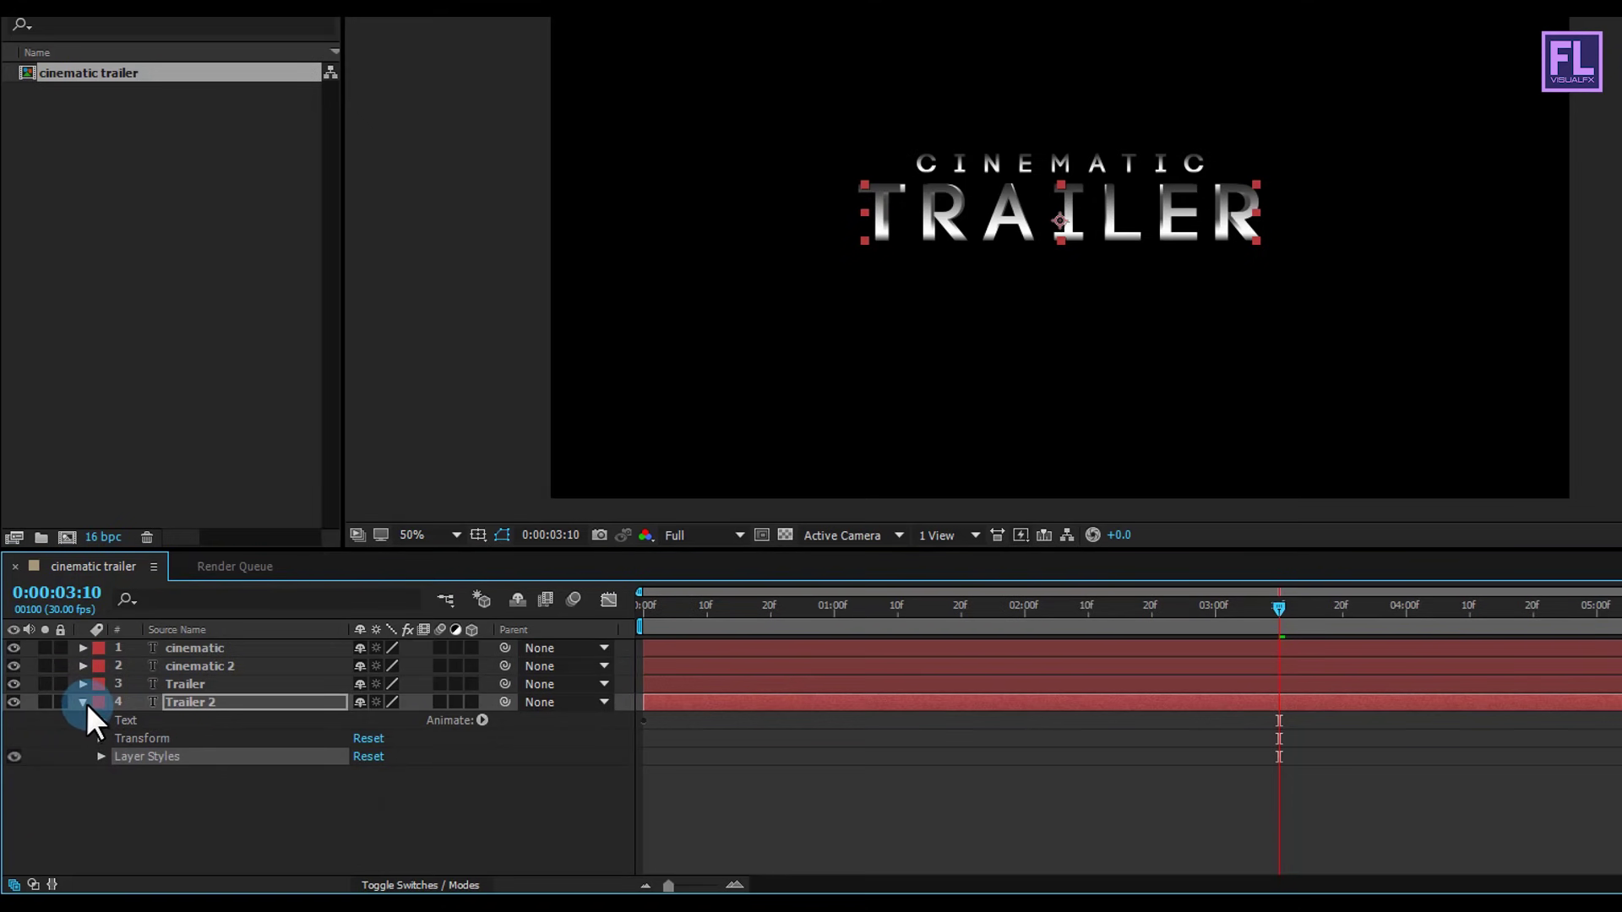
{"action": "left_click", "coordinate": [85, 703]}
{"action": "left_click", "coordinate": [174, 671]}
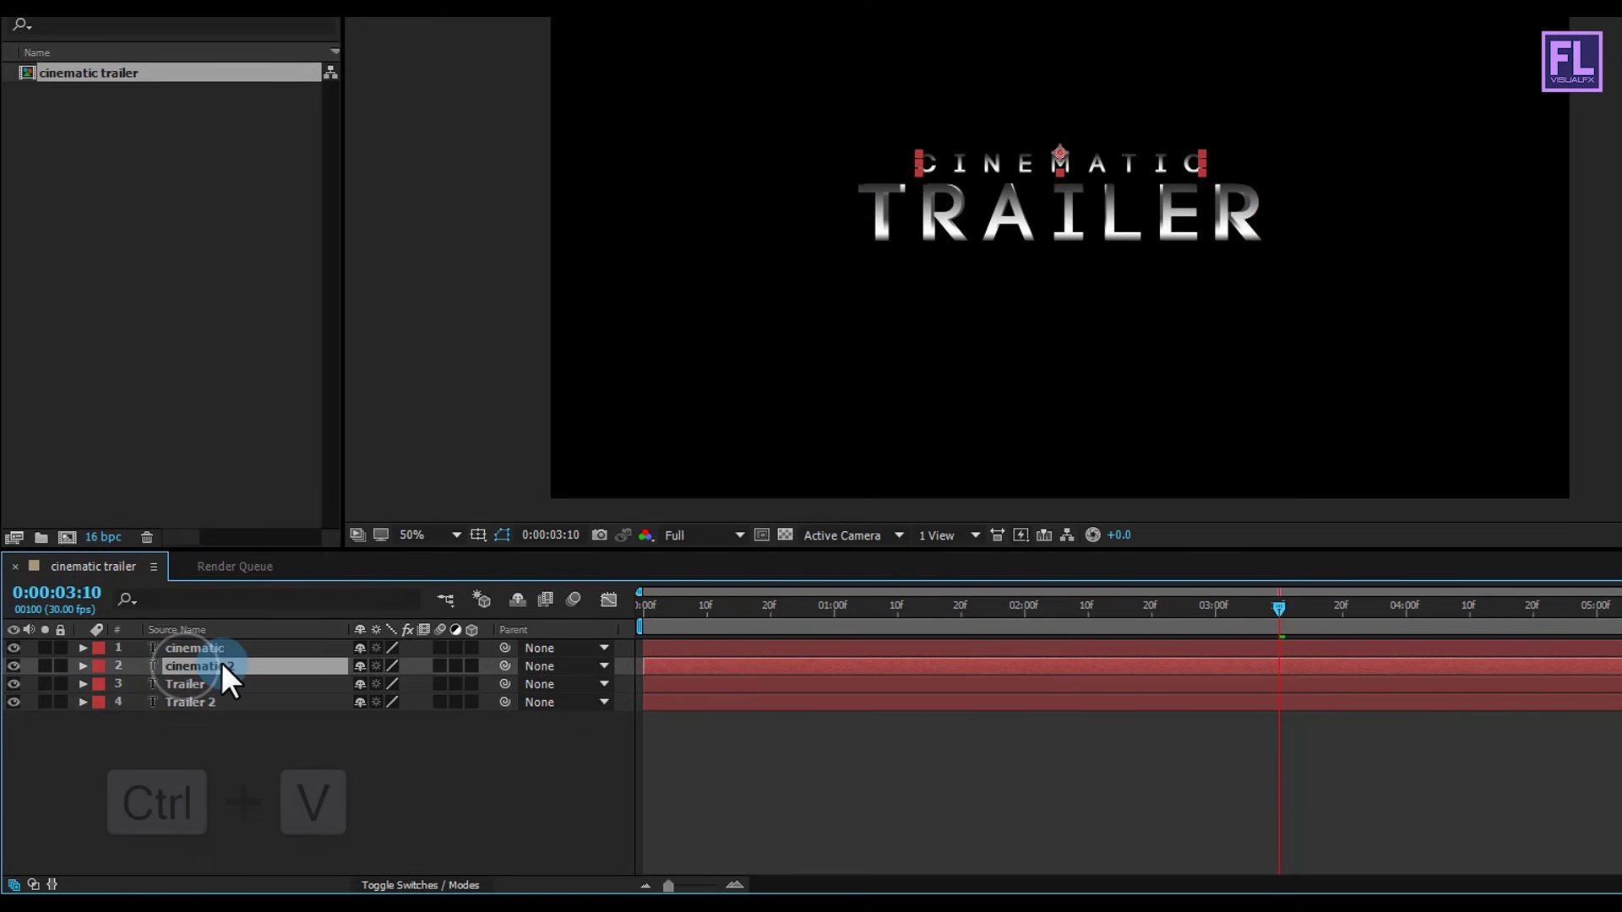
{"action": "scroll", "coordinate": [787, 287], "scroll_direction": "up", "scroll_amount": 4}
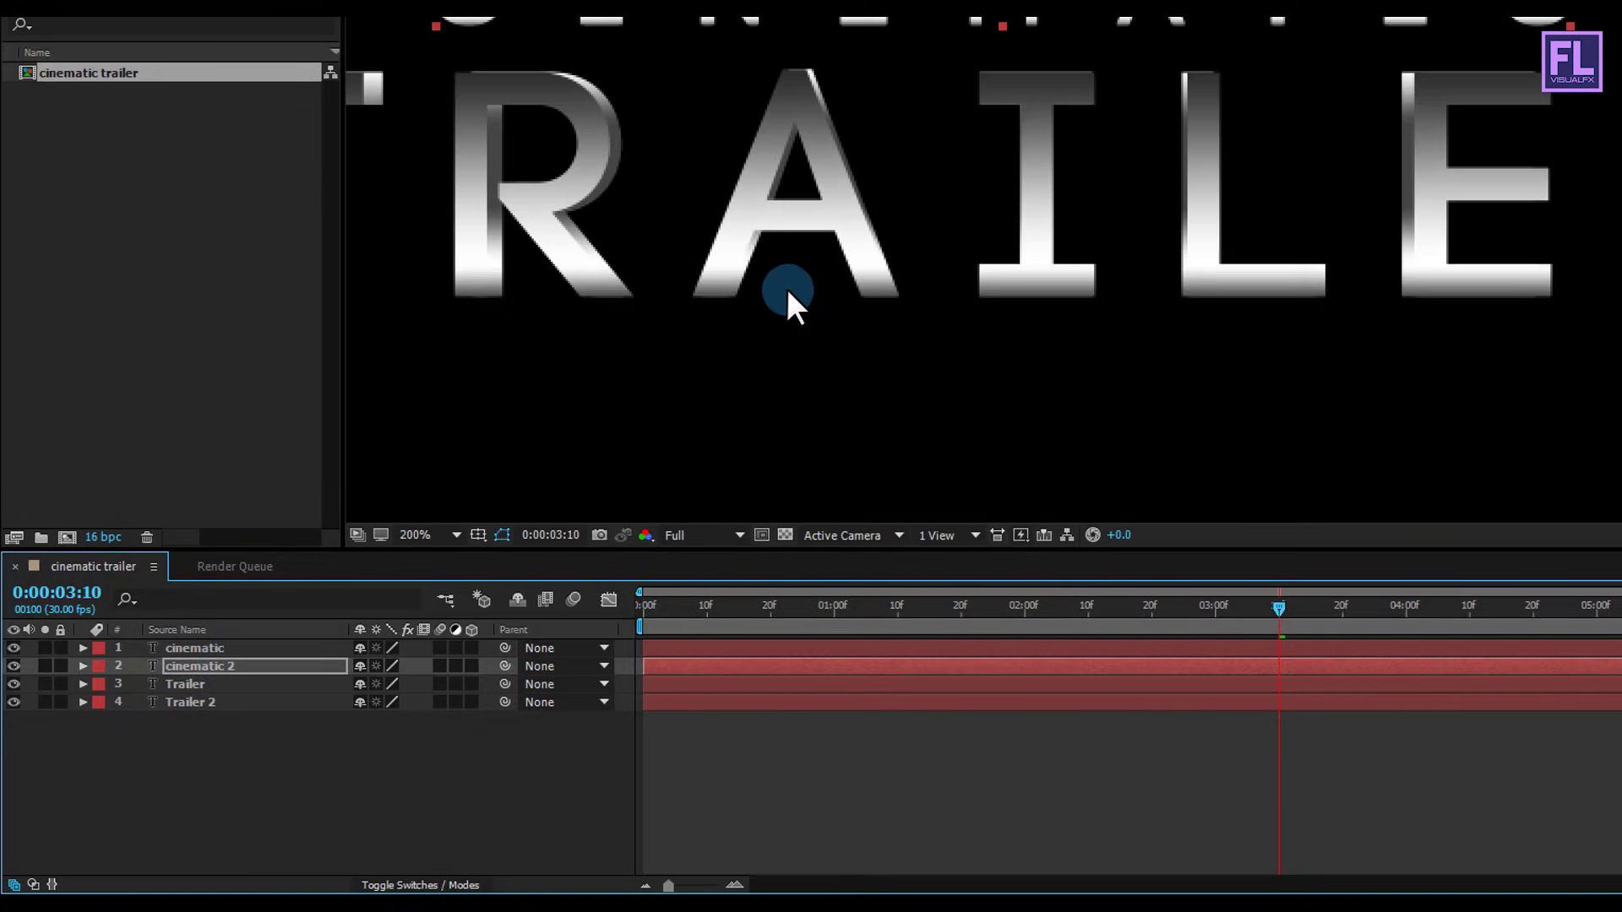
{"action": "left_click_drag", "start_coordinate": [949, 159], "coordinate": [1067, 366]}
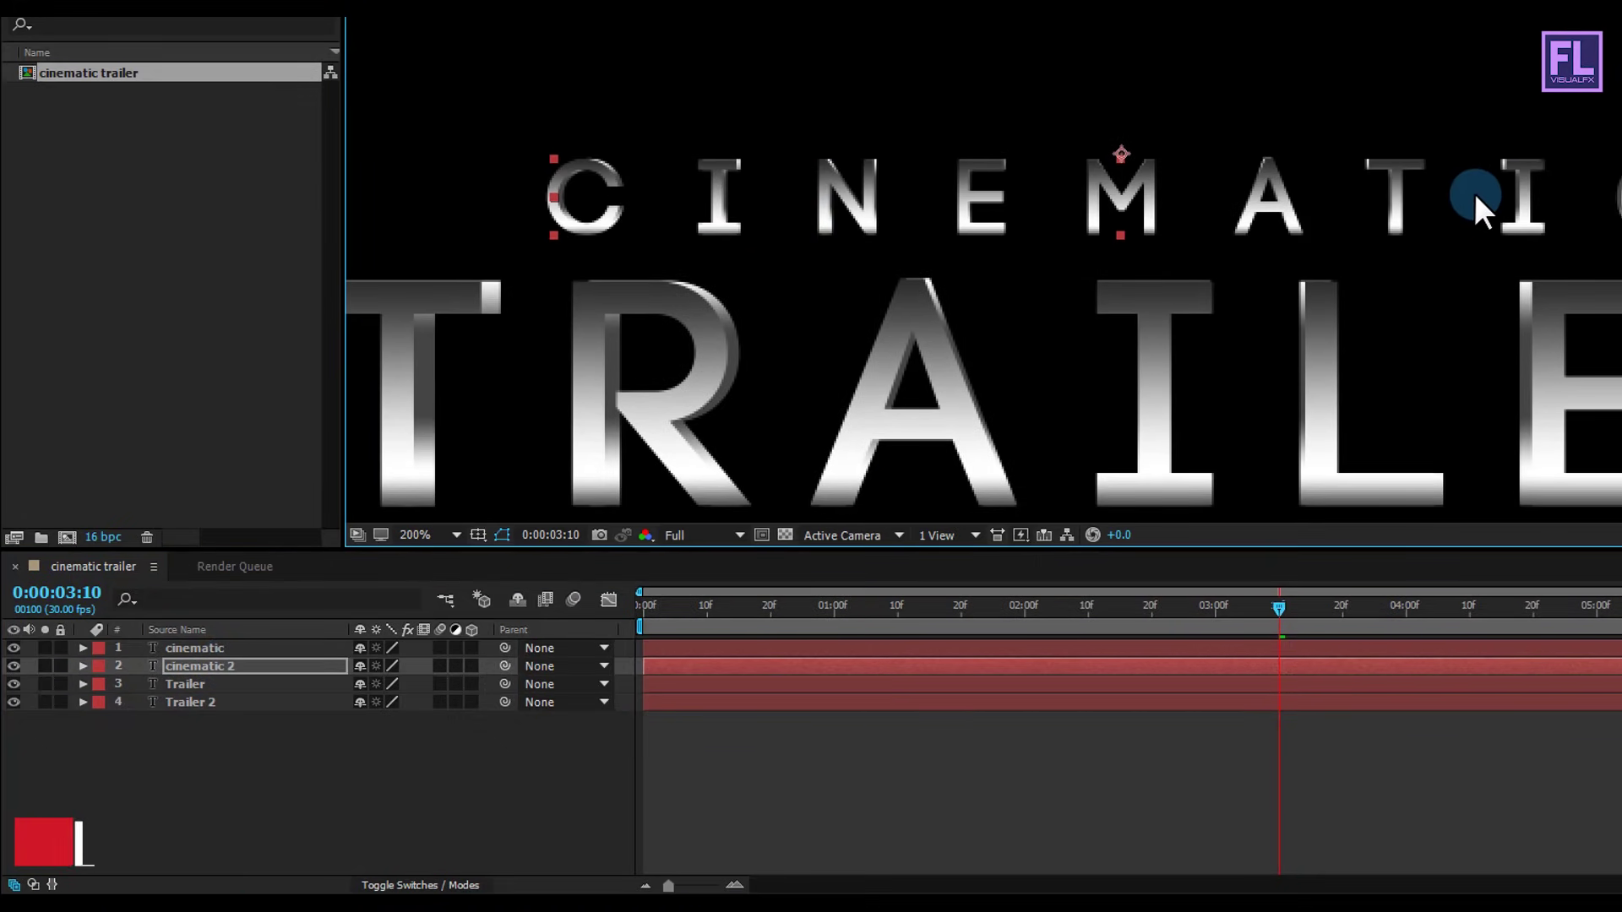
Set cinematic 2's horizontal scale to 99%, after briefly trying 98%.
{"action": "left_click", "coordinate": [280, 664]}
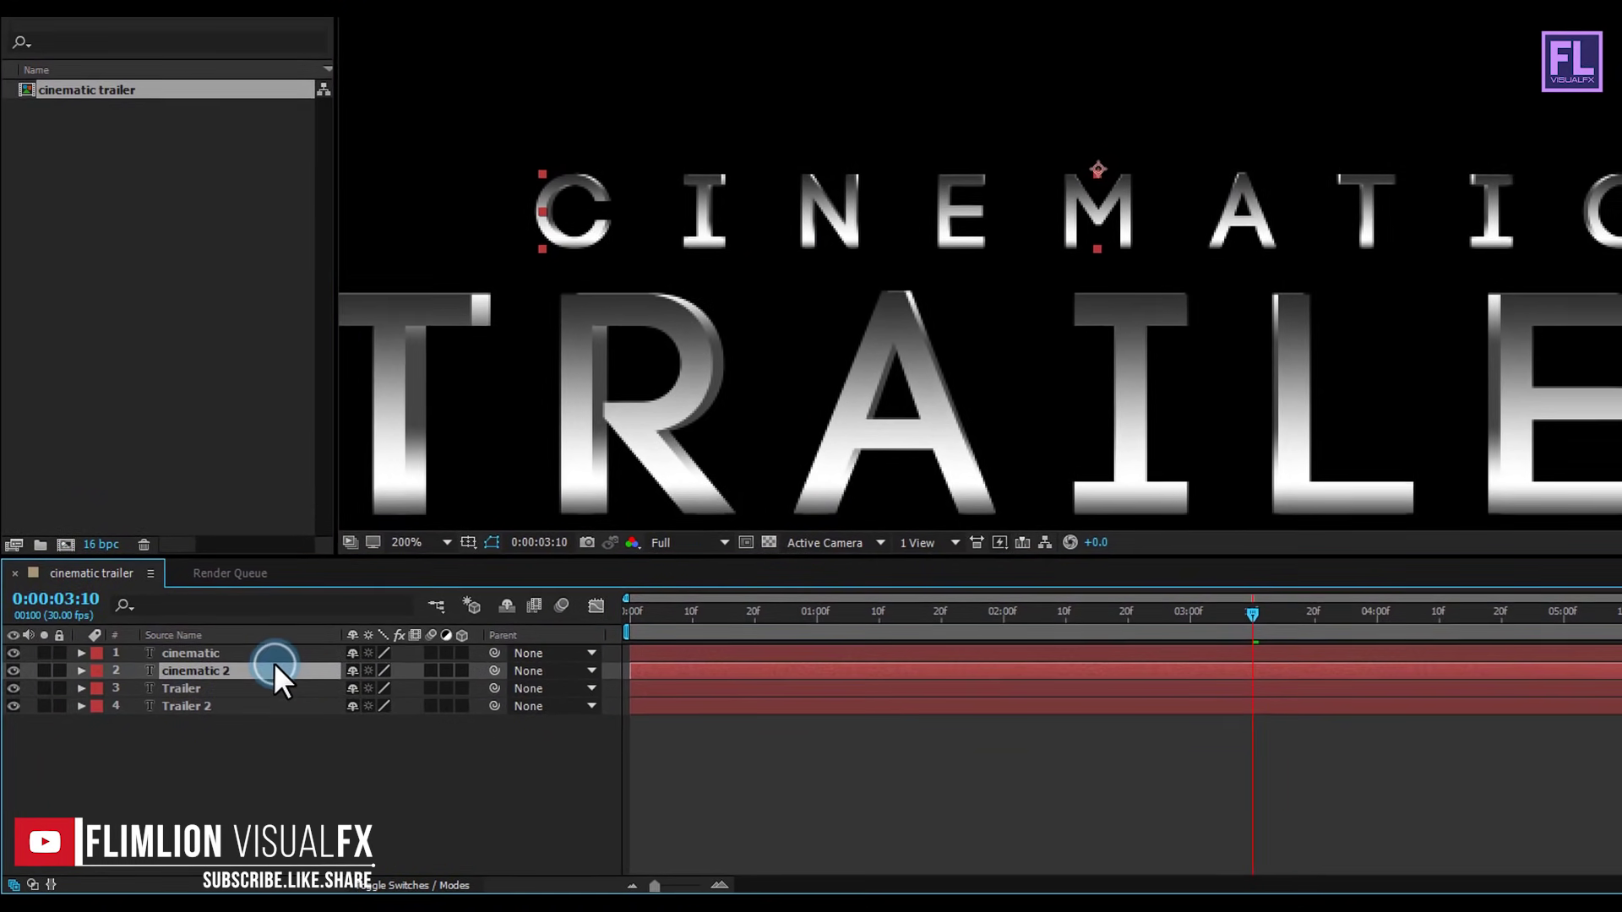
{"action": "key", "text": "s"}
{"action": "left_click", "coordinate": [376, 688]}
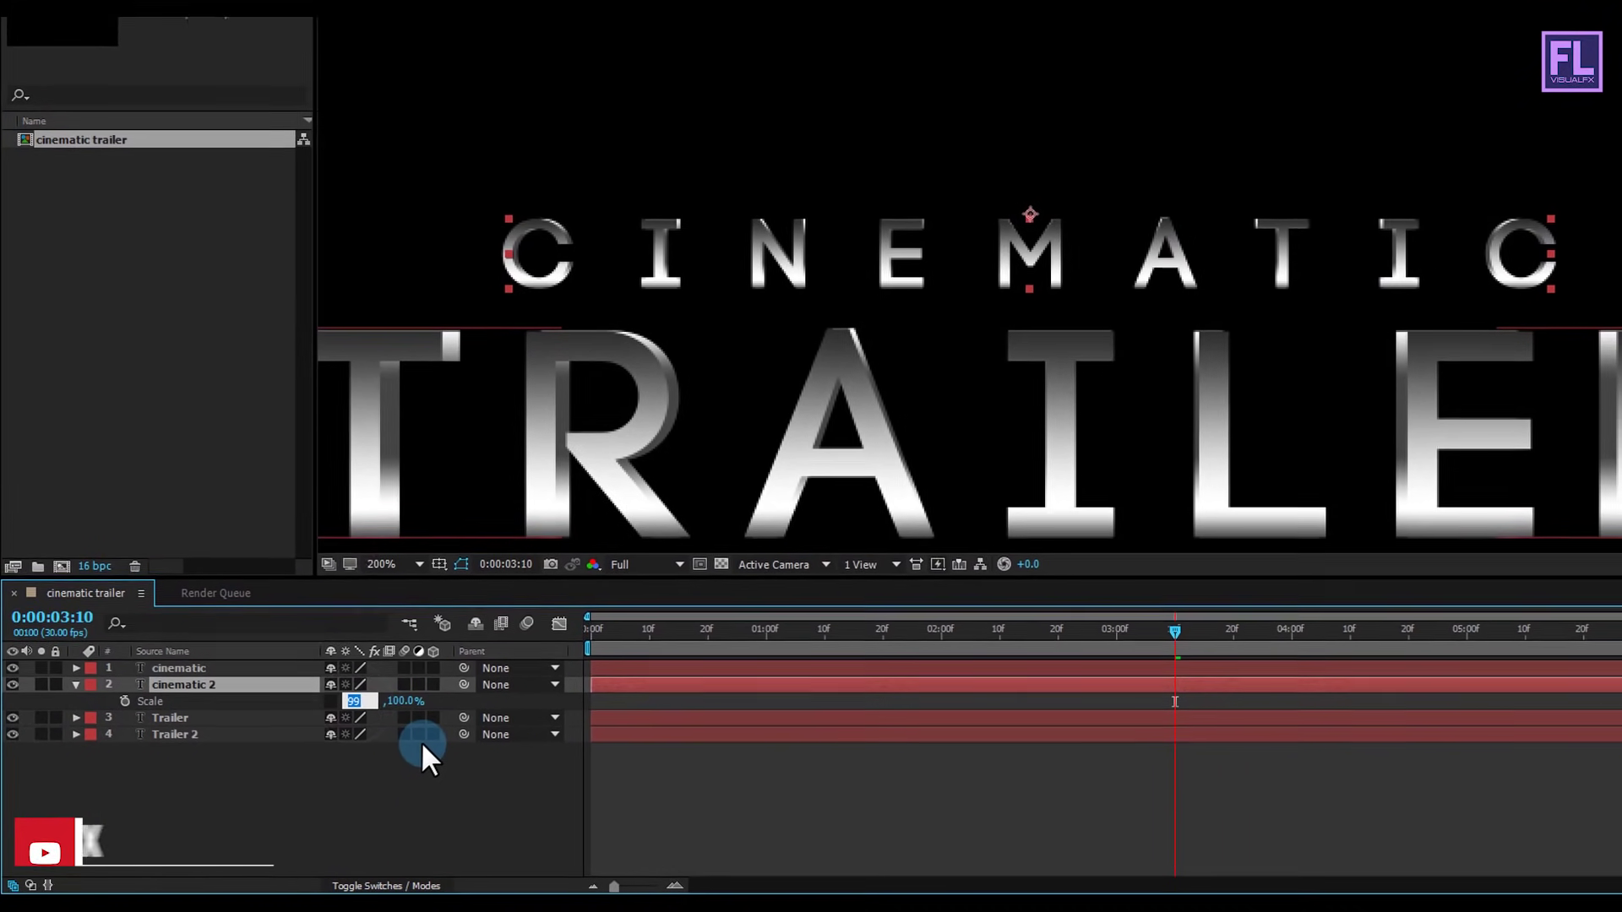
{"action": "type", "text": "98"}
{"action": "key", "text": "Return"}
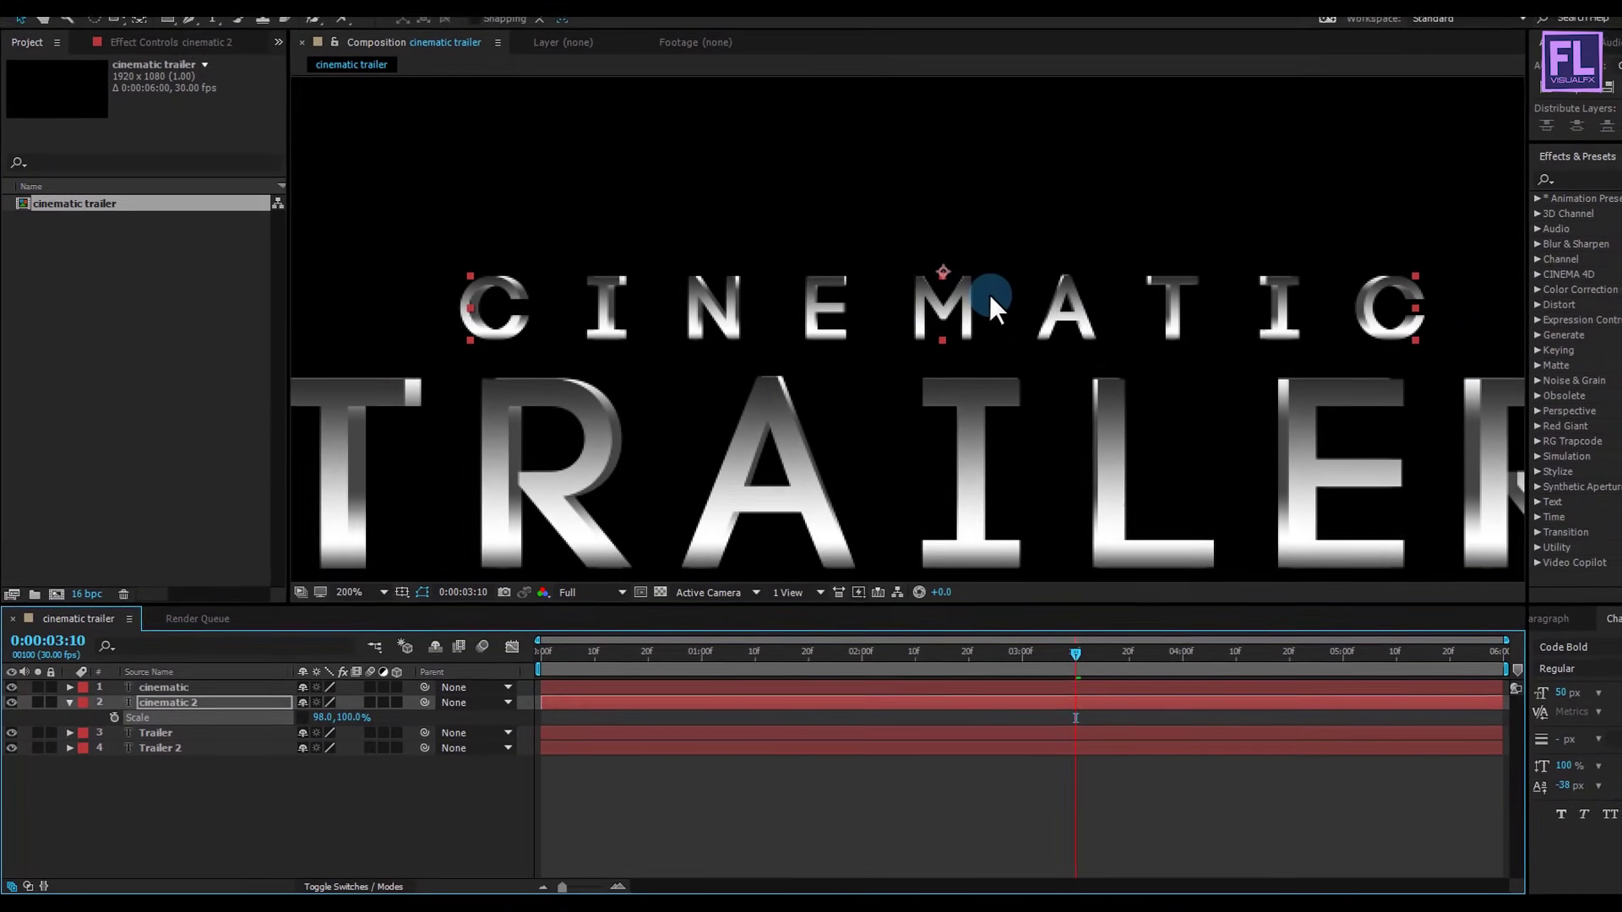
{"action": "left_click_drag", "start_coordinate": [1075, 653], "coordinate": [1149, 657]}
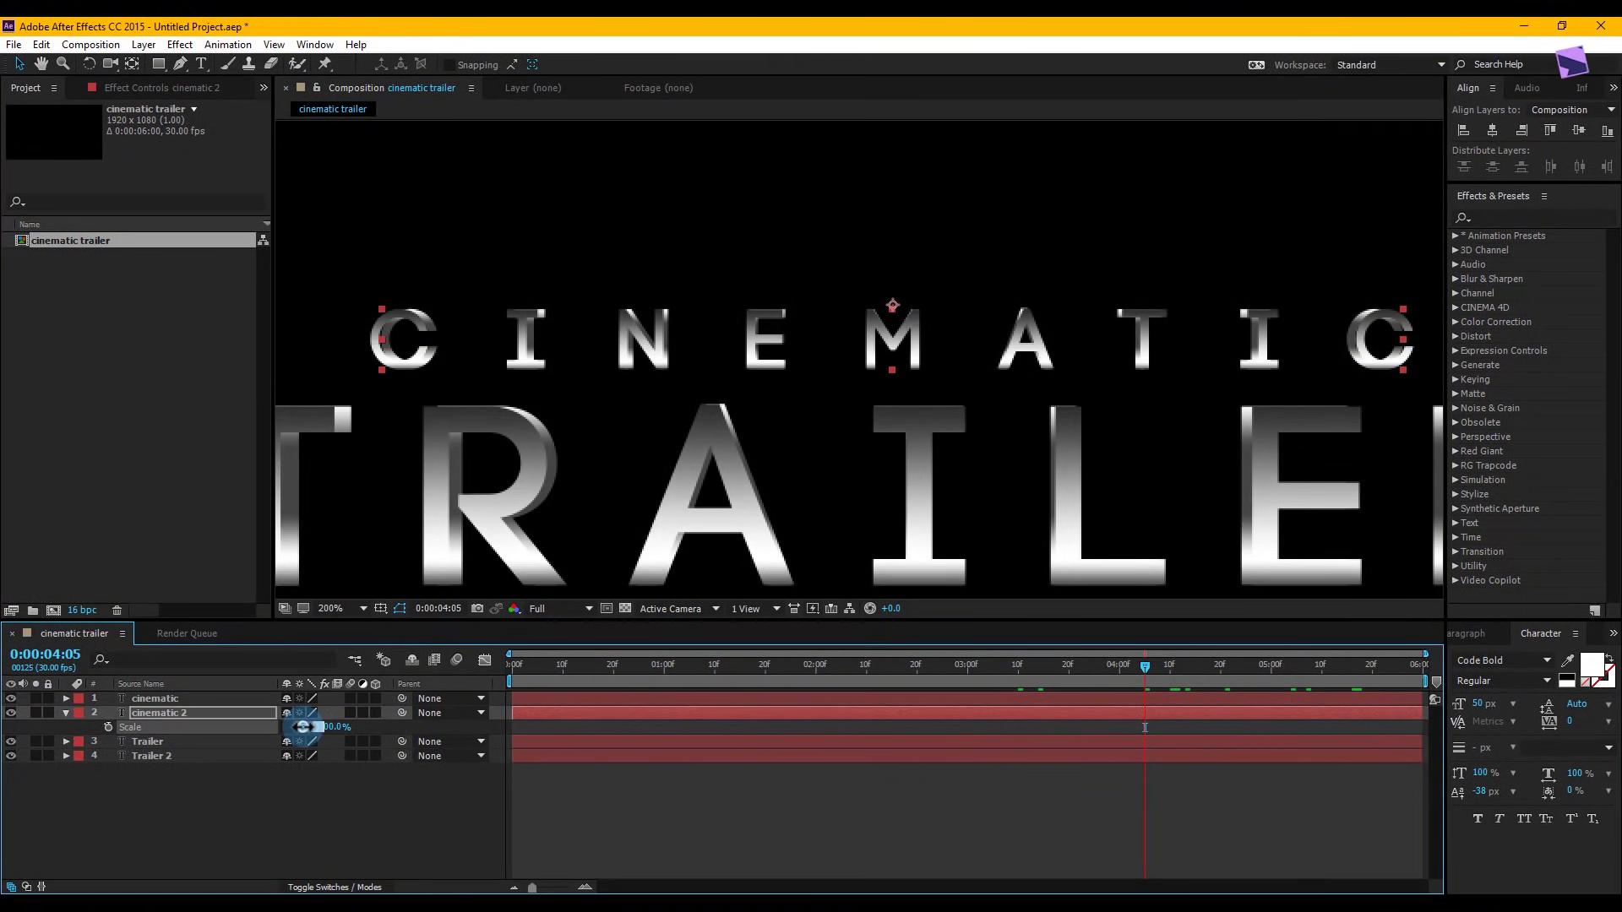
{"action": "type", "text": "99"}
{"action": "key", "text": "Return"}
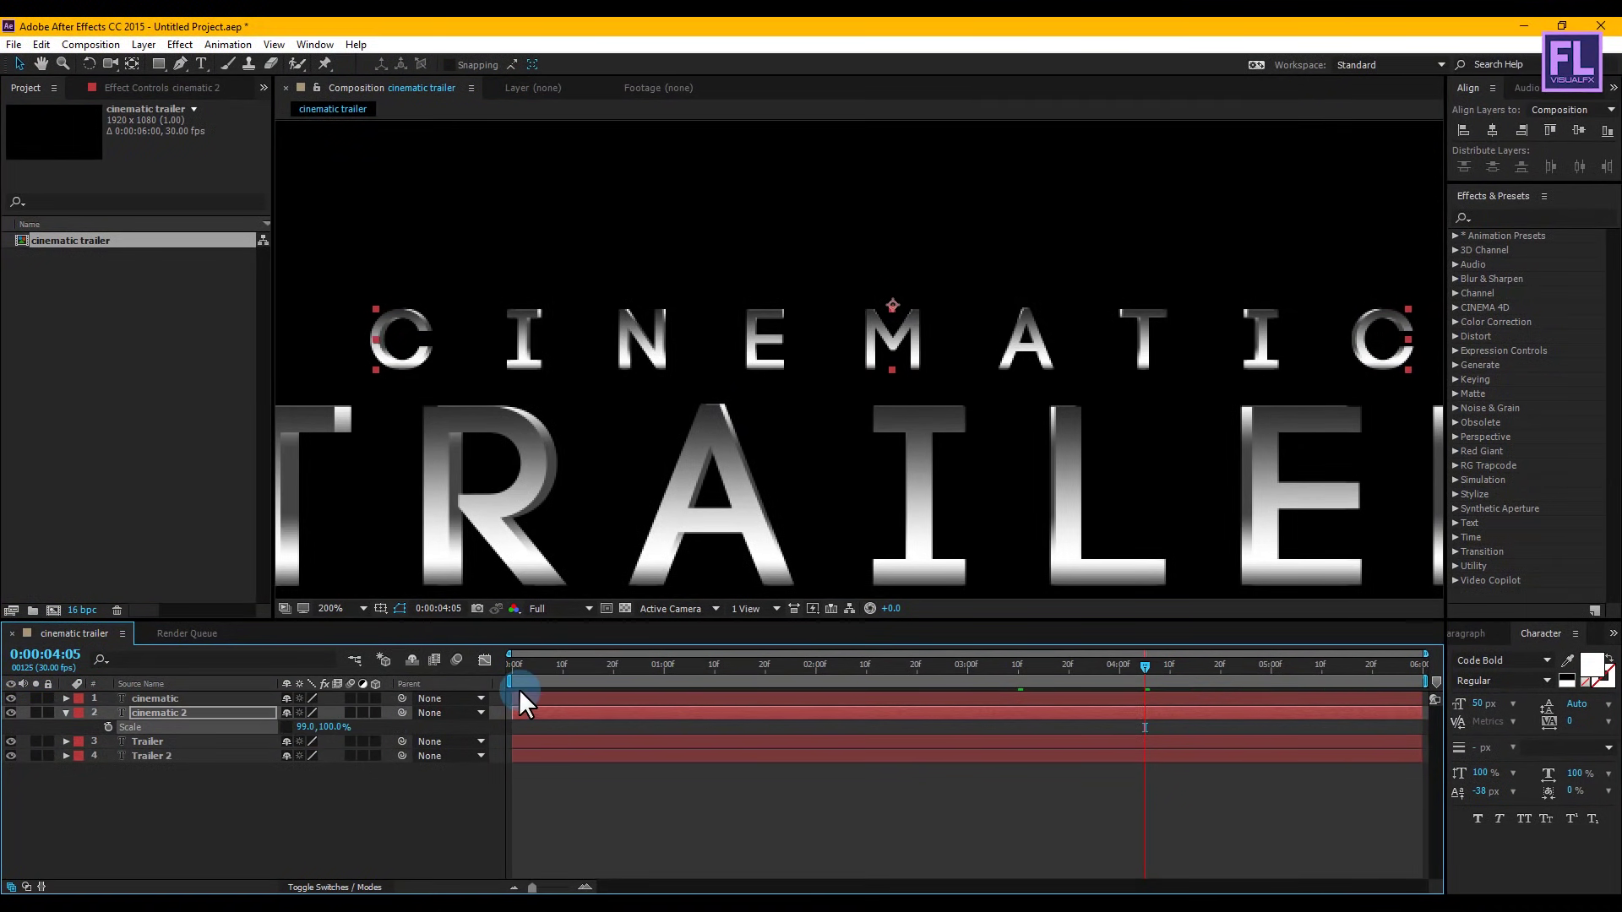
Center the whole title in the viewer and return to frame 0:00:03:02.
{"action": "scroll", "coordinate": [809, 373], "scroll_direction": "down", "scroll_amount": 4}
{"action": "key", "text": "h"}
{"action": "scroll", "coordinate": [935, 330], "scroll_direction": "up", "scroll_amount": 2}
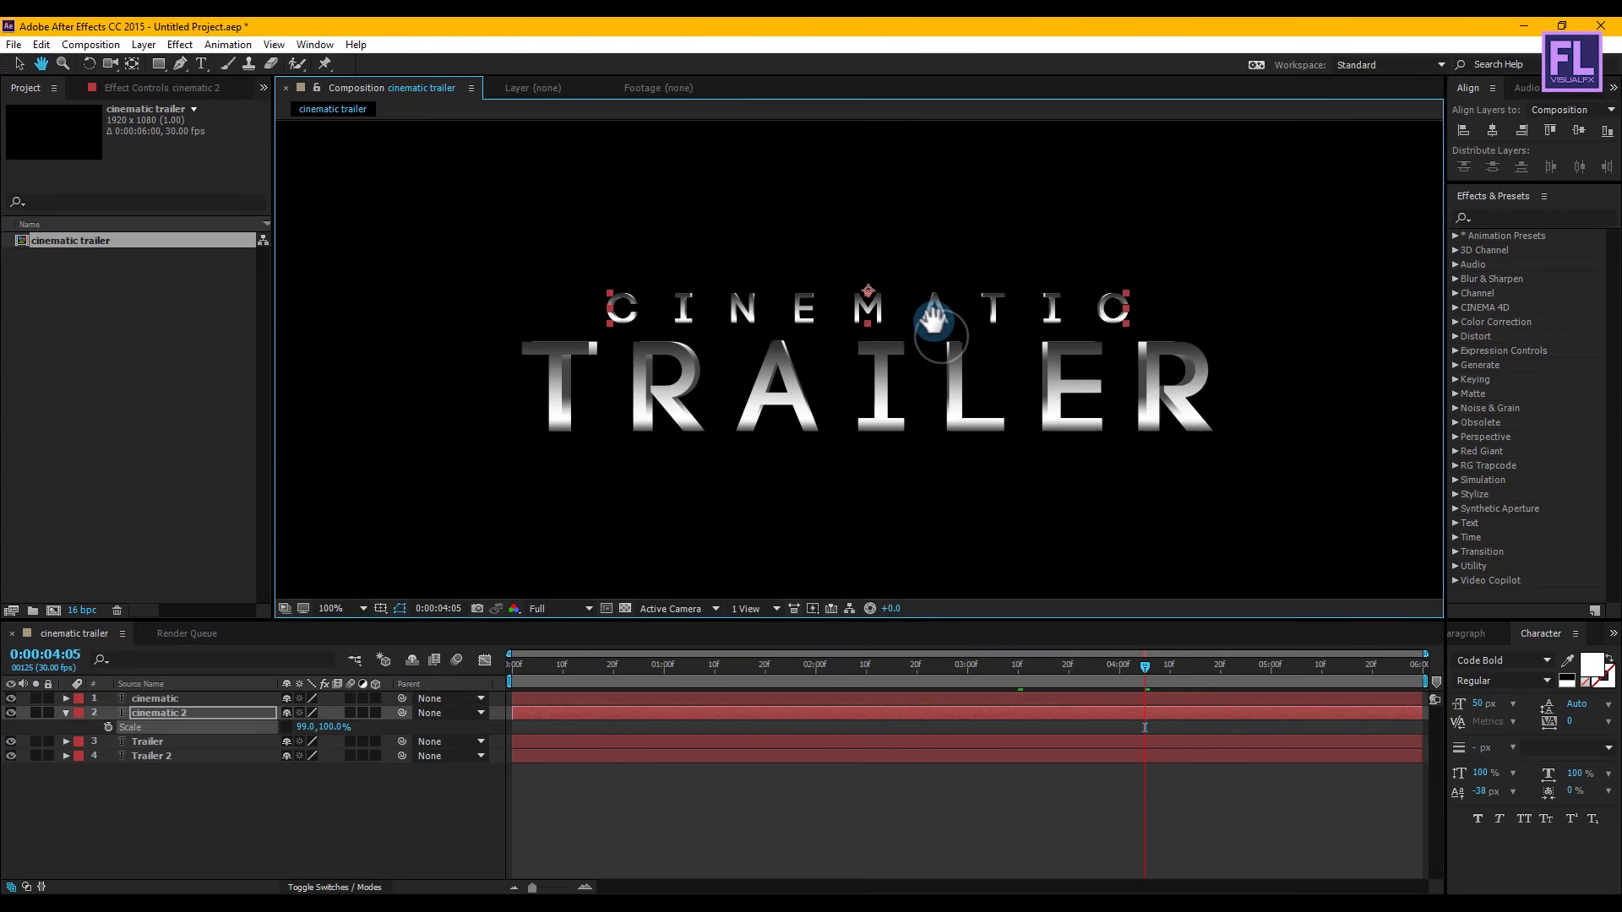
{"action": "mouse_move", "coordinate": [934, 314]}
{"action": "left_mouse_down"}
{"action": "mouse_move", "coordinate": [933, 342]}
{"action": "mouse_move", "coordinate": [914, 337]}
{"action": "left_mouse_up"}
{"action": "left_click_drag", "start_coordinate": [1198, 664], "coordinate": [977, 665]}
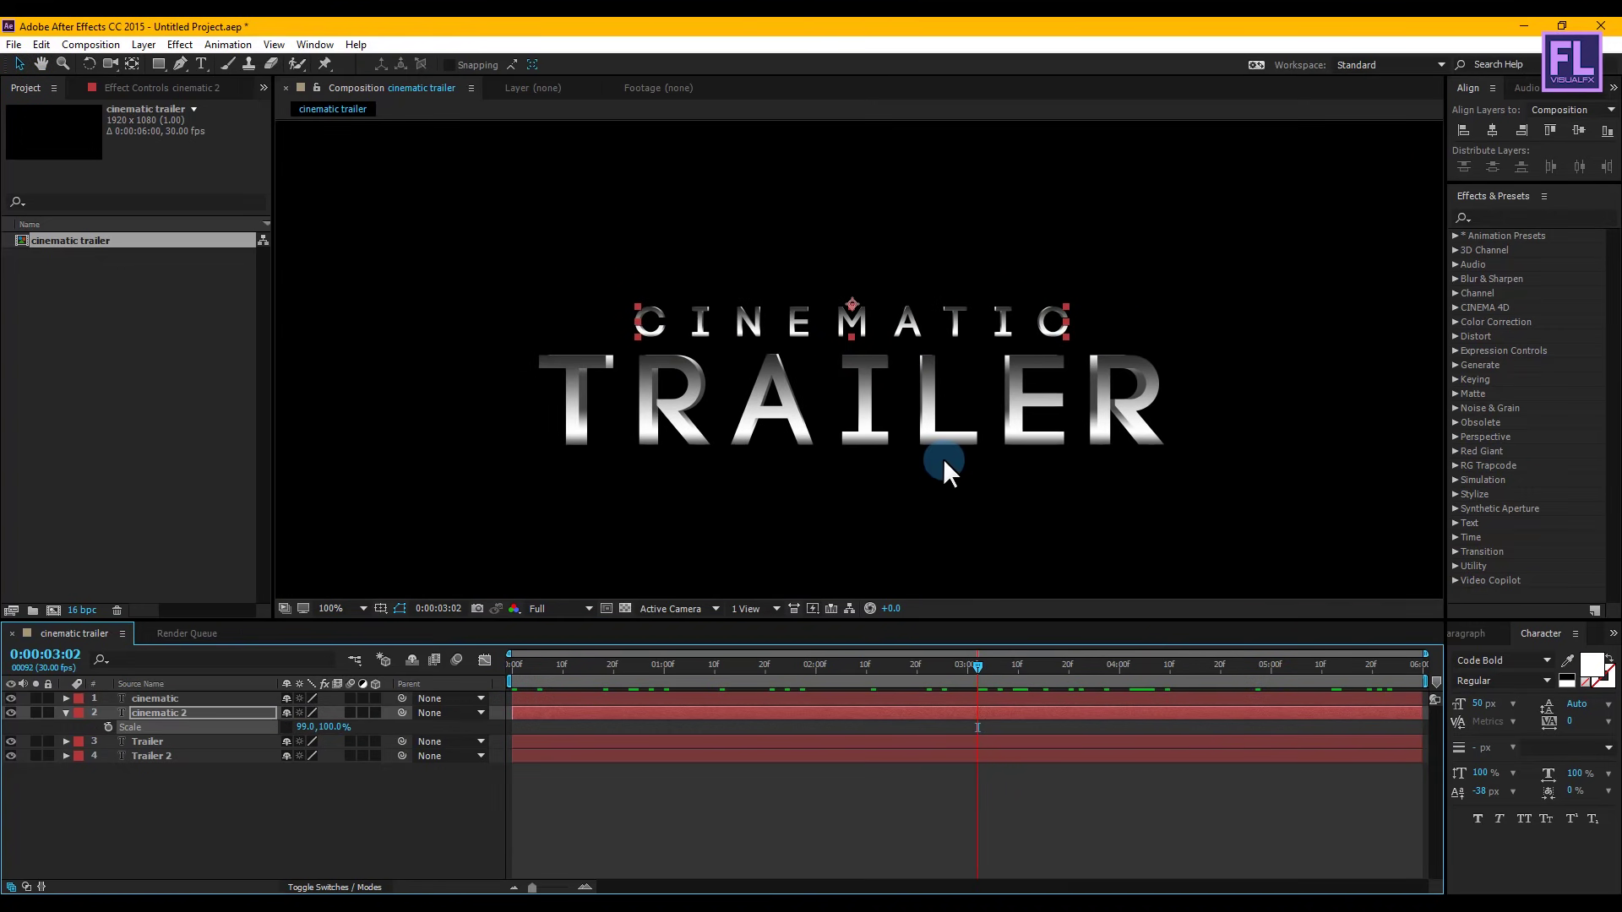
{"action": "scroll", "coordinate": [943, 458], "scroll_direction": "down", "scroll_amount": 2}
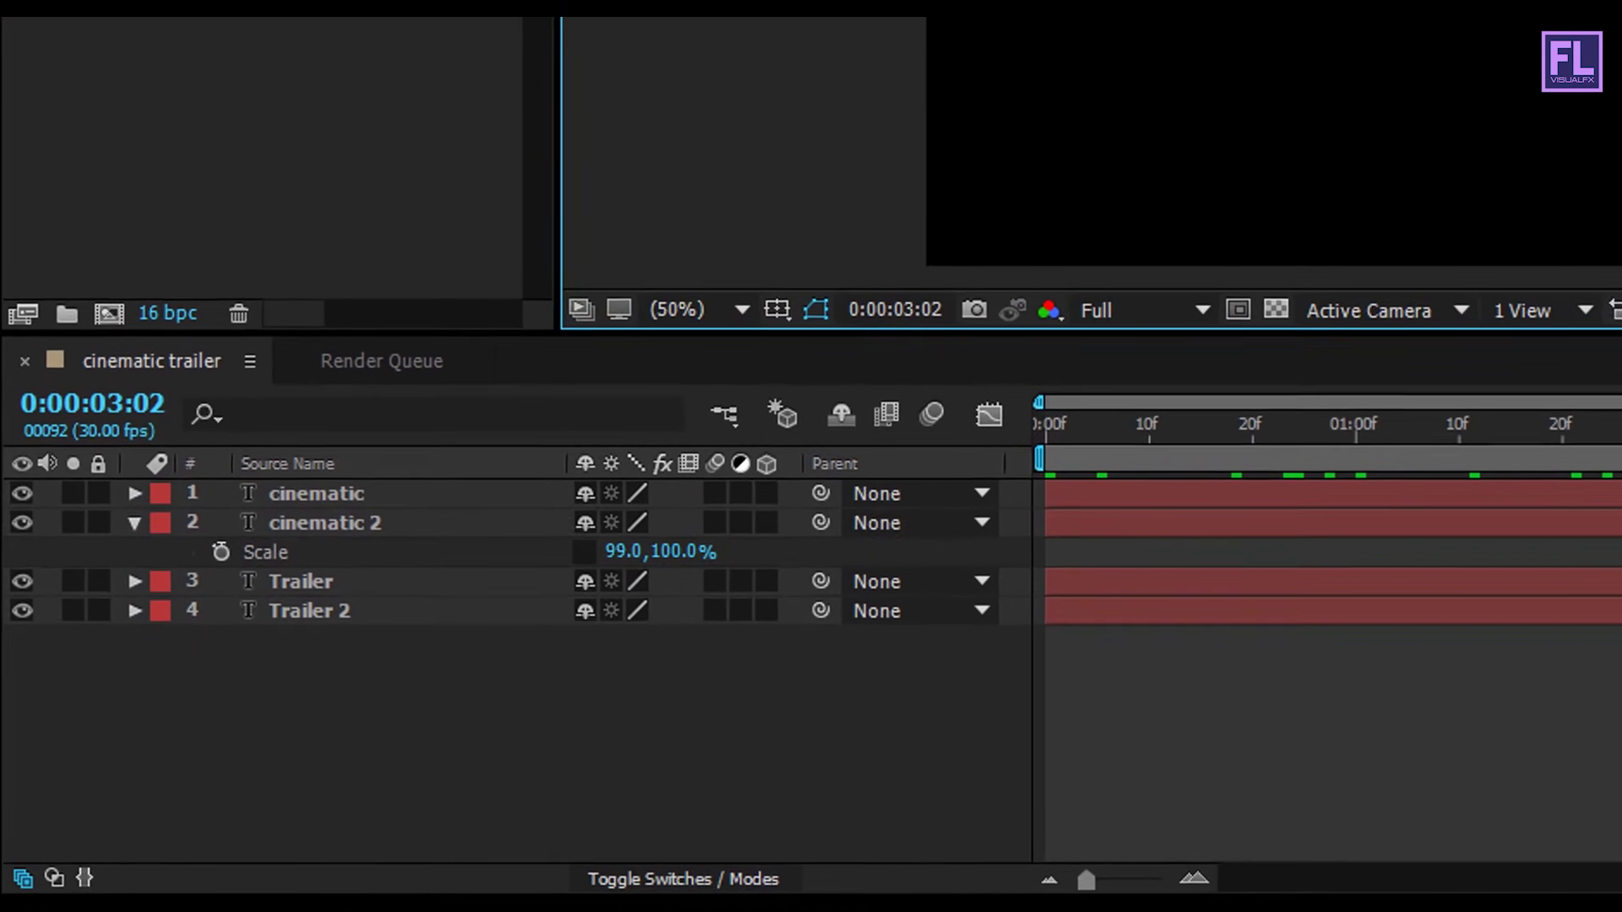
Make all four text layers 3D and enable their motion blur switches.
{"action": "left_click", "coordinate": [124, 552]}
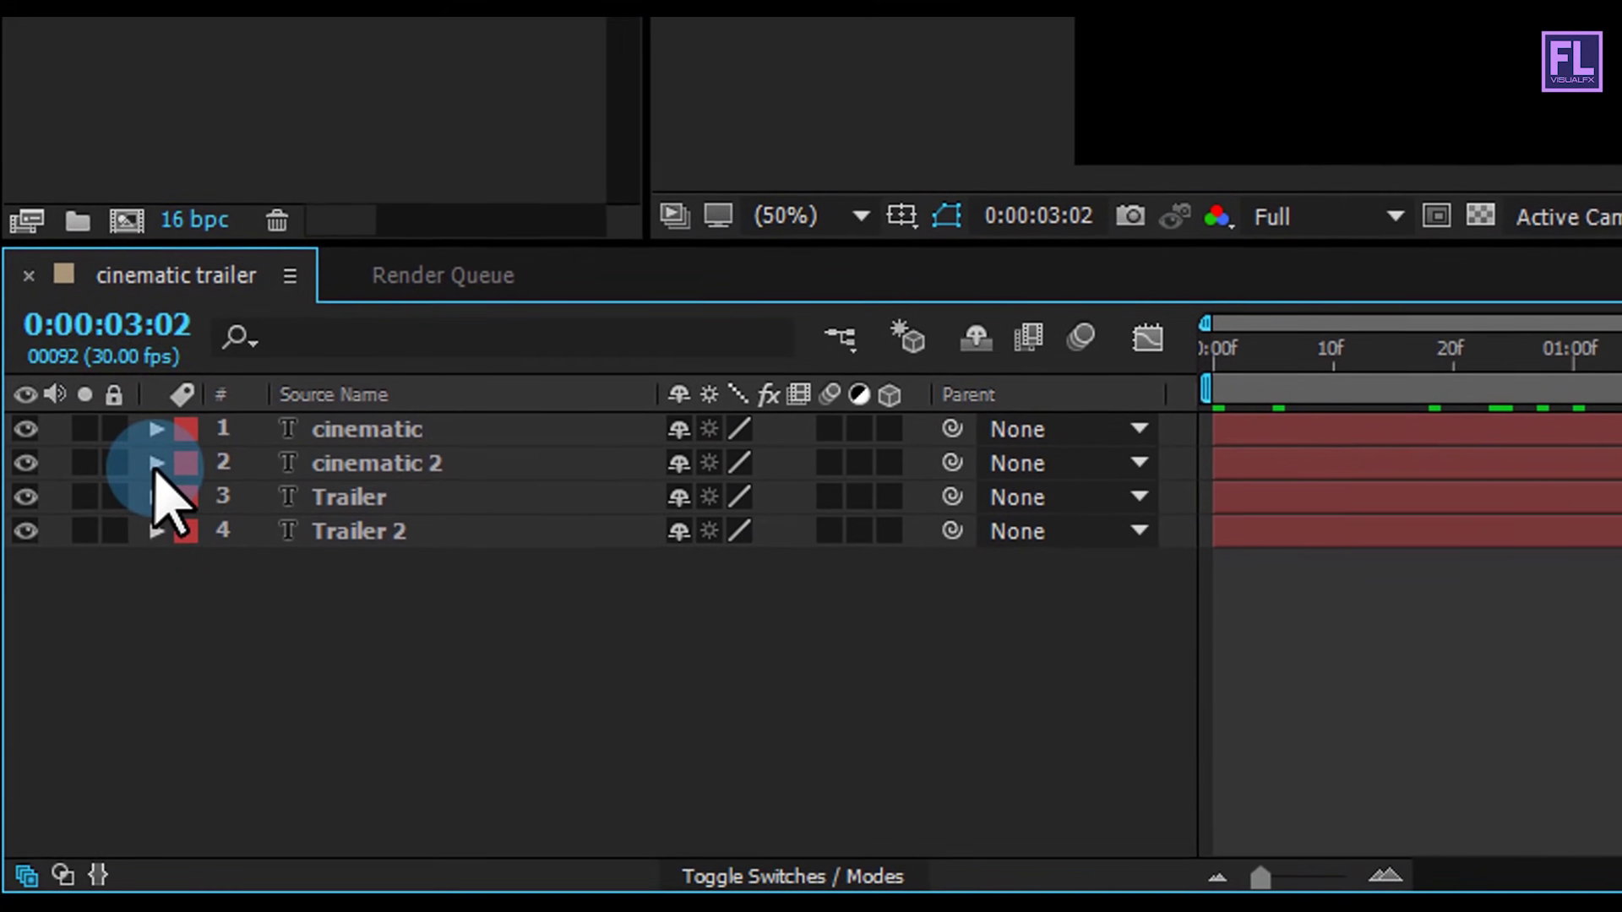
{"action": "left_click_drag", "start_coordinate": [898, 450], "coordinate": [896, 541]}
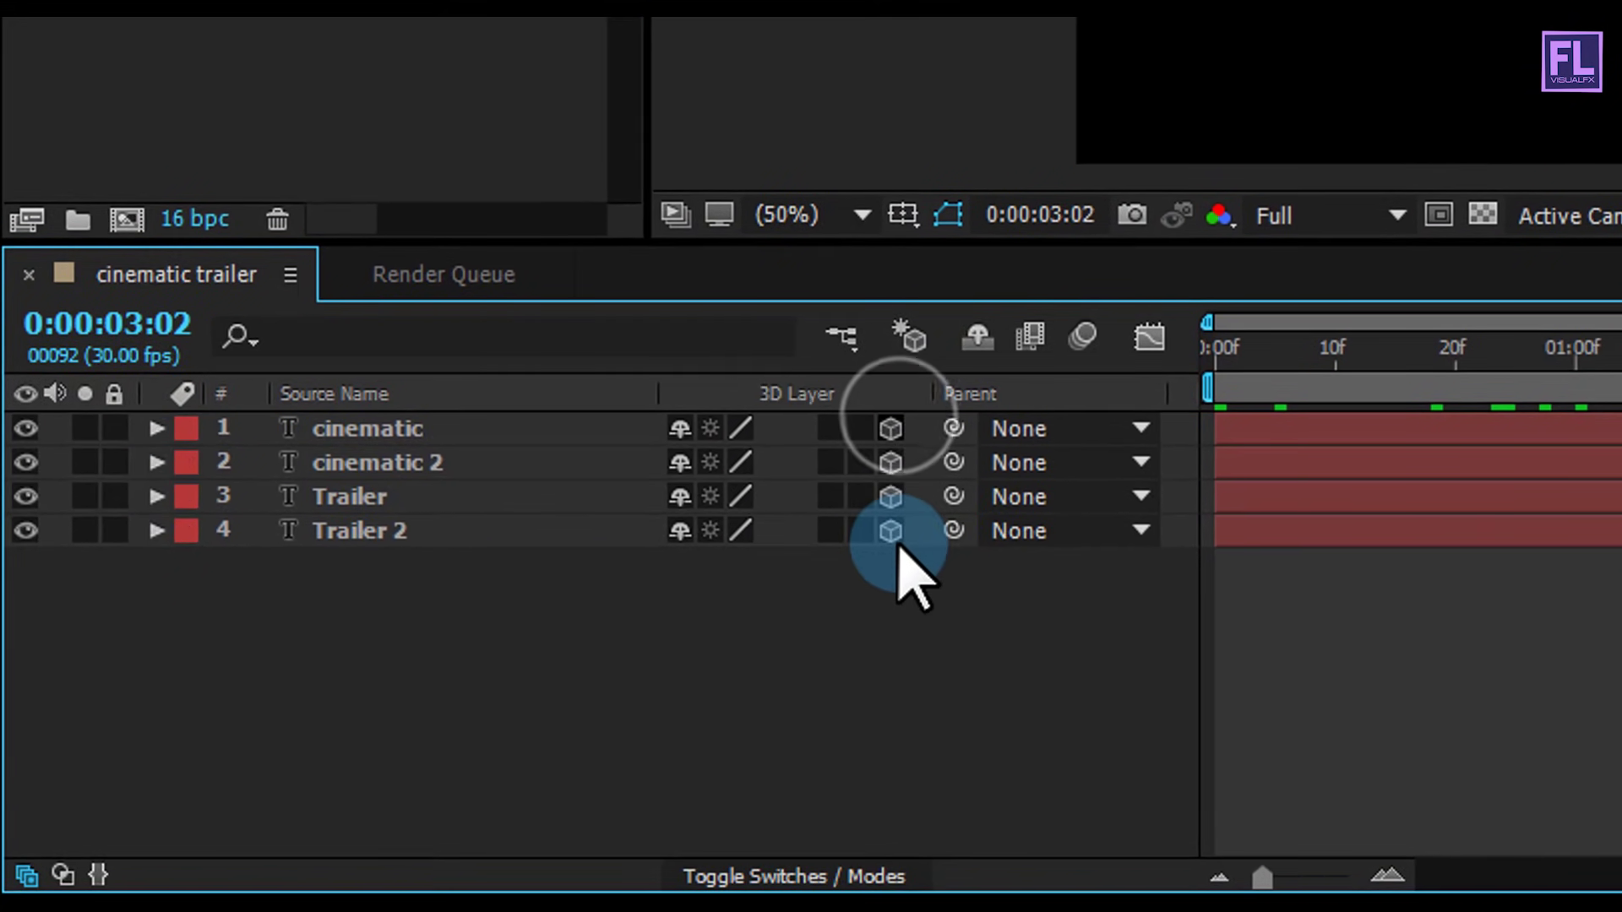
{"action": "left_click", "coordinate": [830, 429]}
{"action": "left_click_drag", "start_coordinate": [804, 444], "coordinate": [803, 545]}
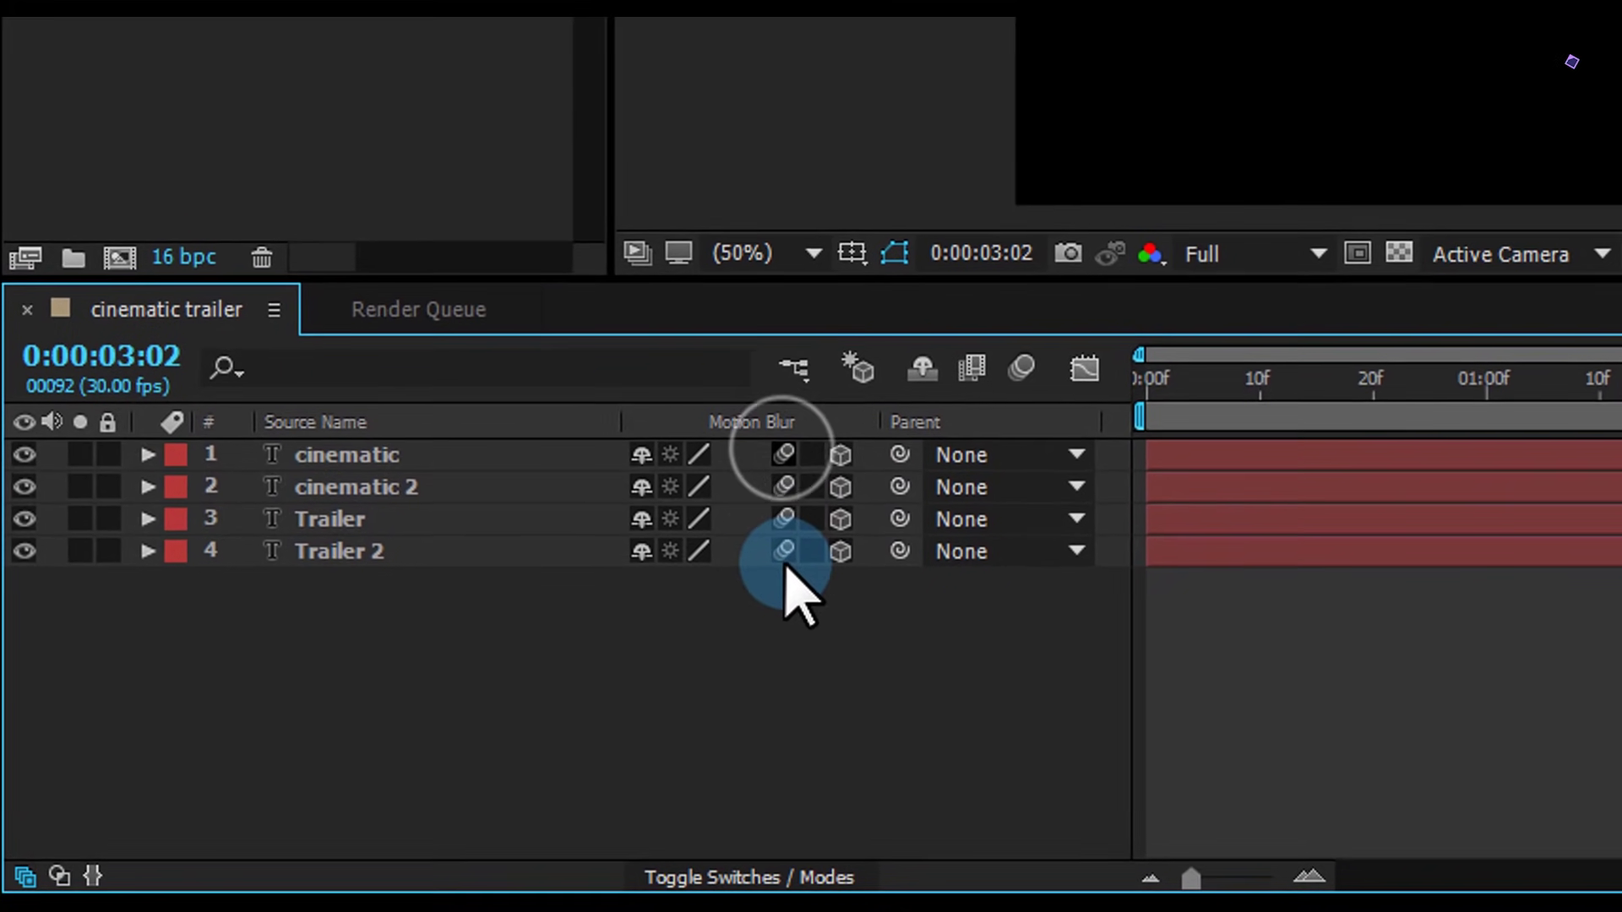
Enable composition motion blur and import spark.mov, Particles.mp4, Lens flare.mp4 and BG.mov.
{"action": "left_click", "coordinate": [887, 438]}
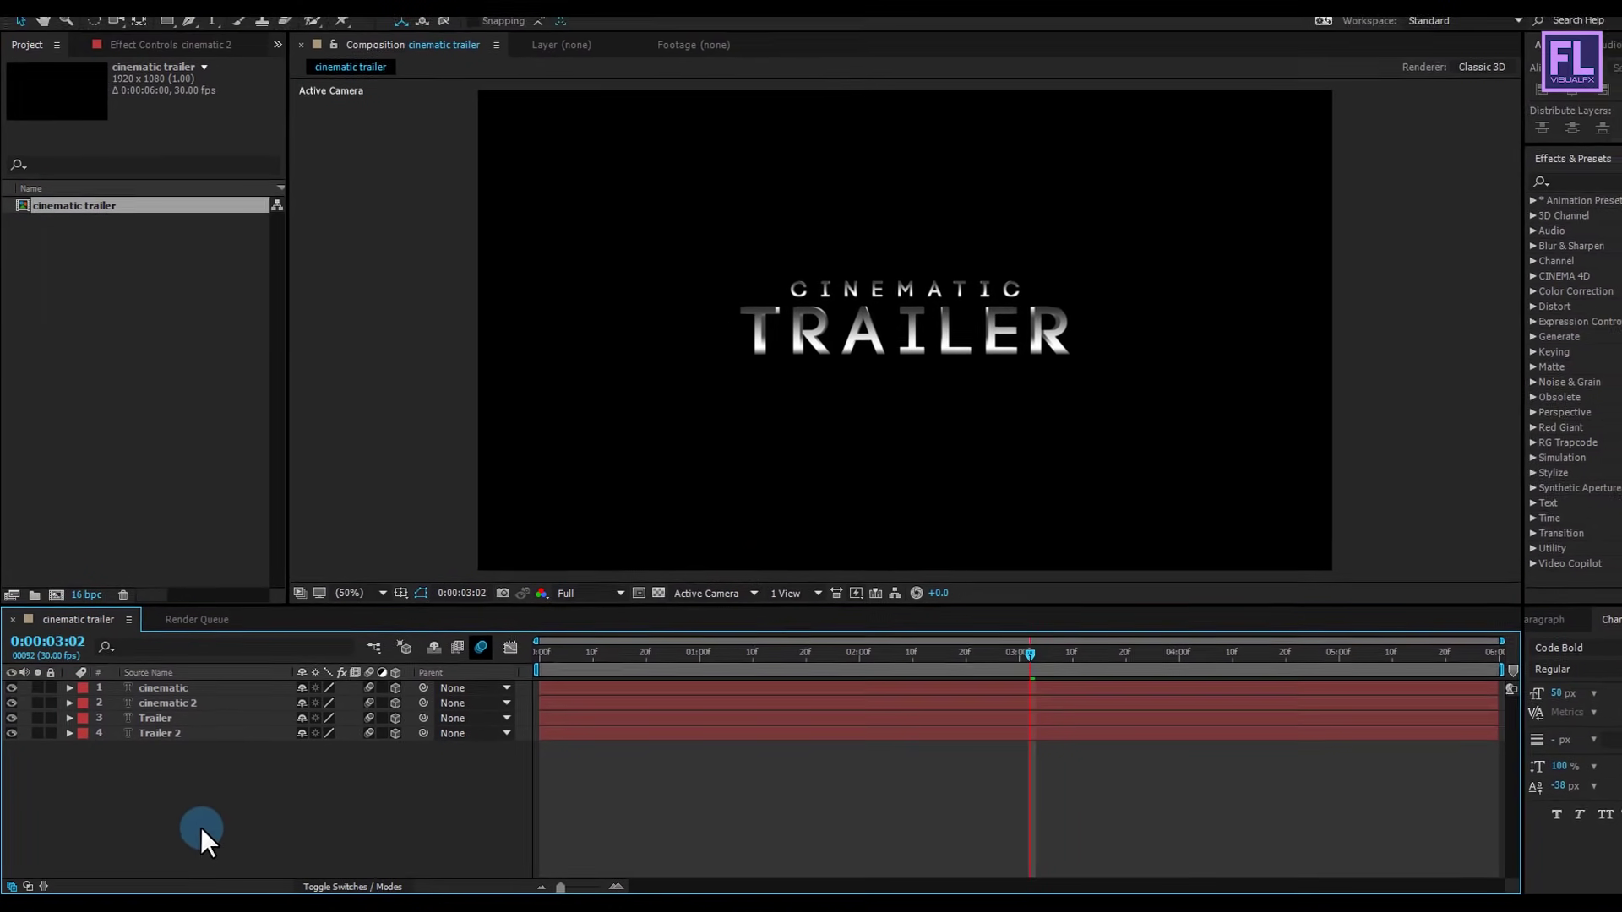
{"action": "key", "text": "alt+Tab"}
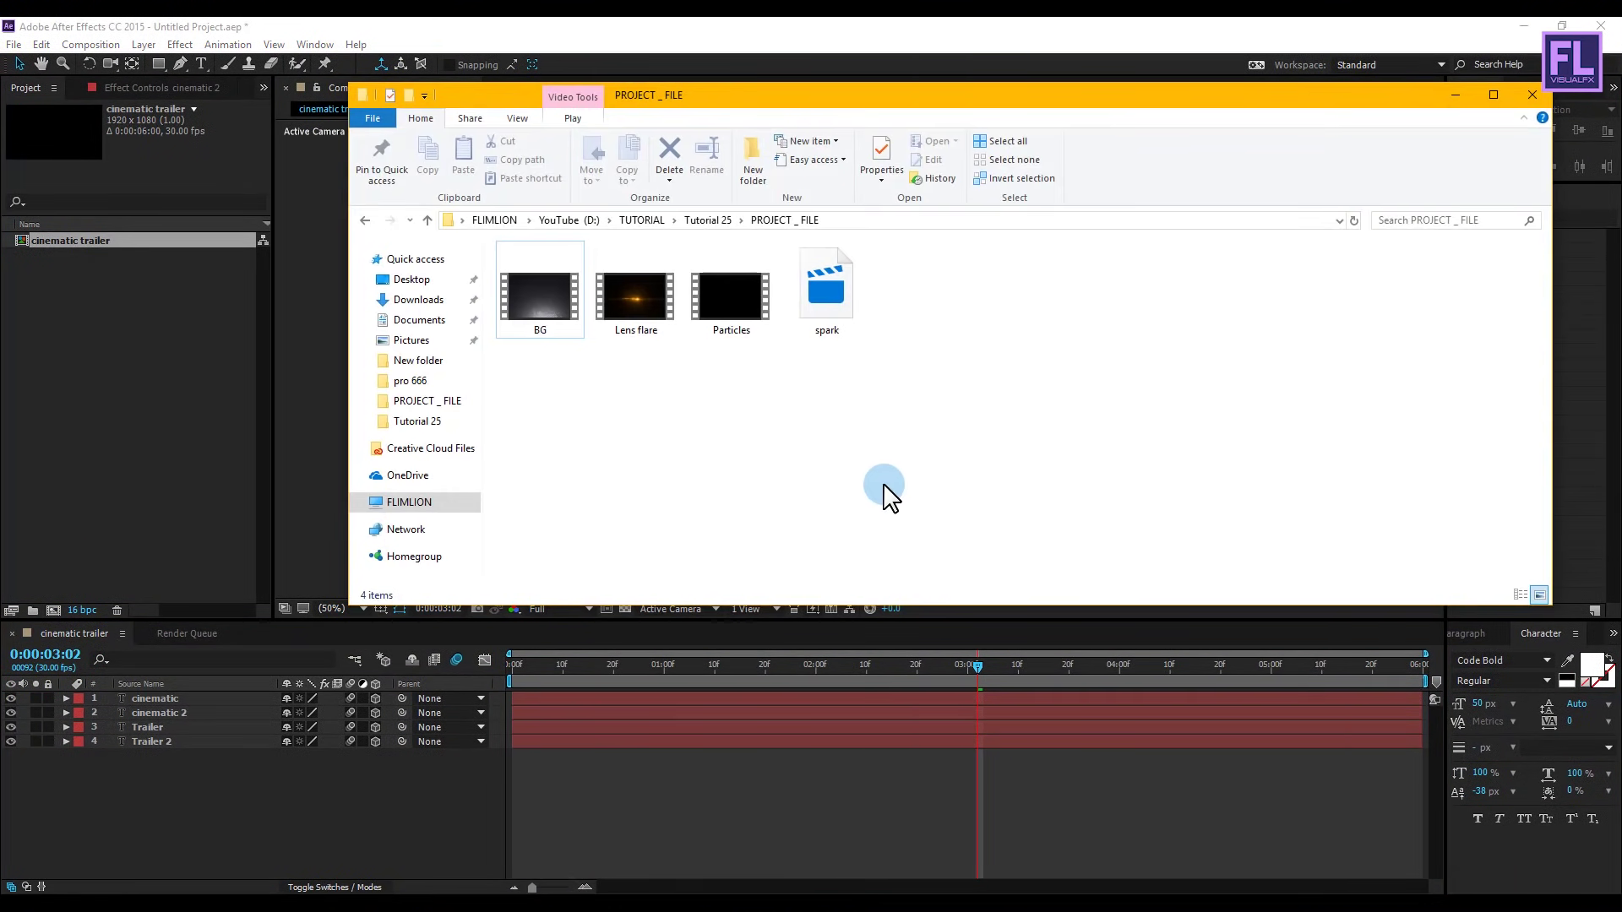
{"action": "left_click_drag", "start_coordinate": [890, 451], "coordinate": [165, 360]}
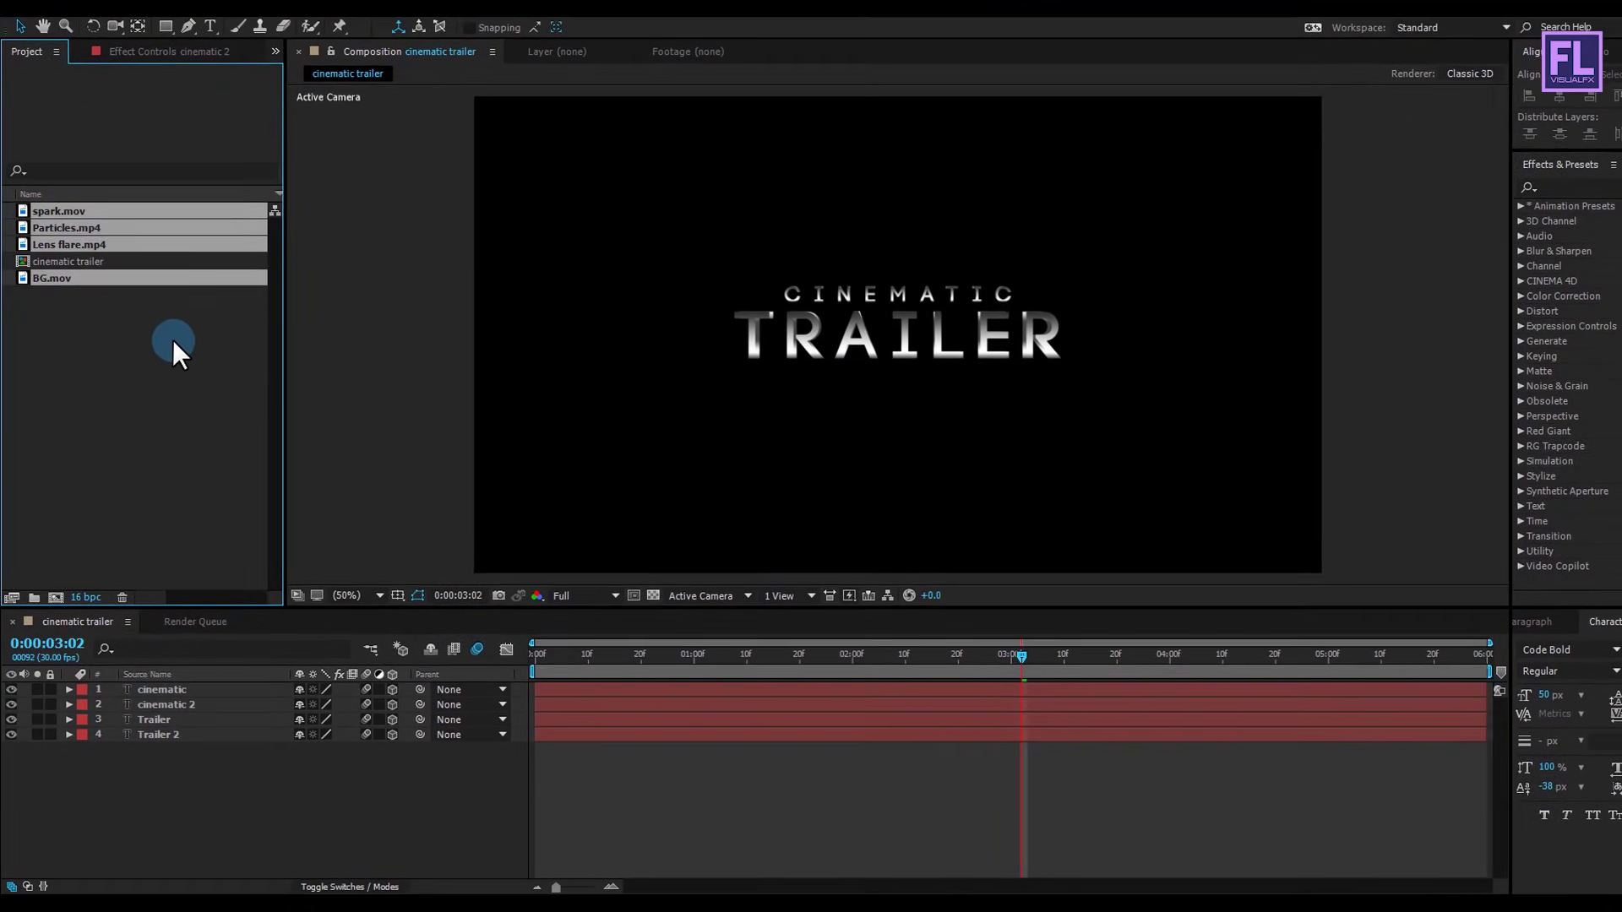
Add BG.mov as the bottom layer, layer 5, and flip it vertically.
{"action": "left_click", "coordinate": [173, 340]}
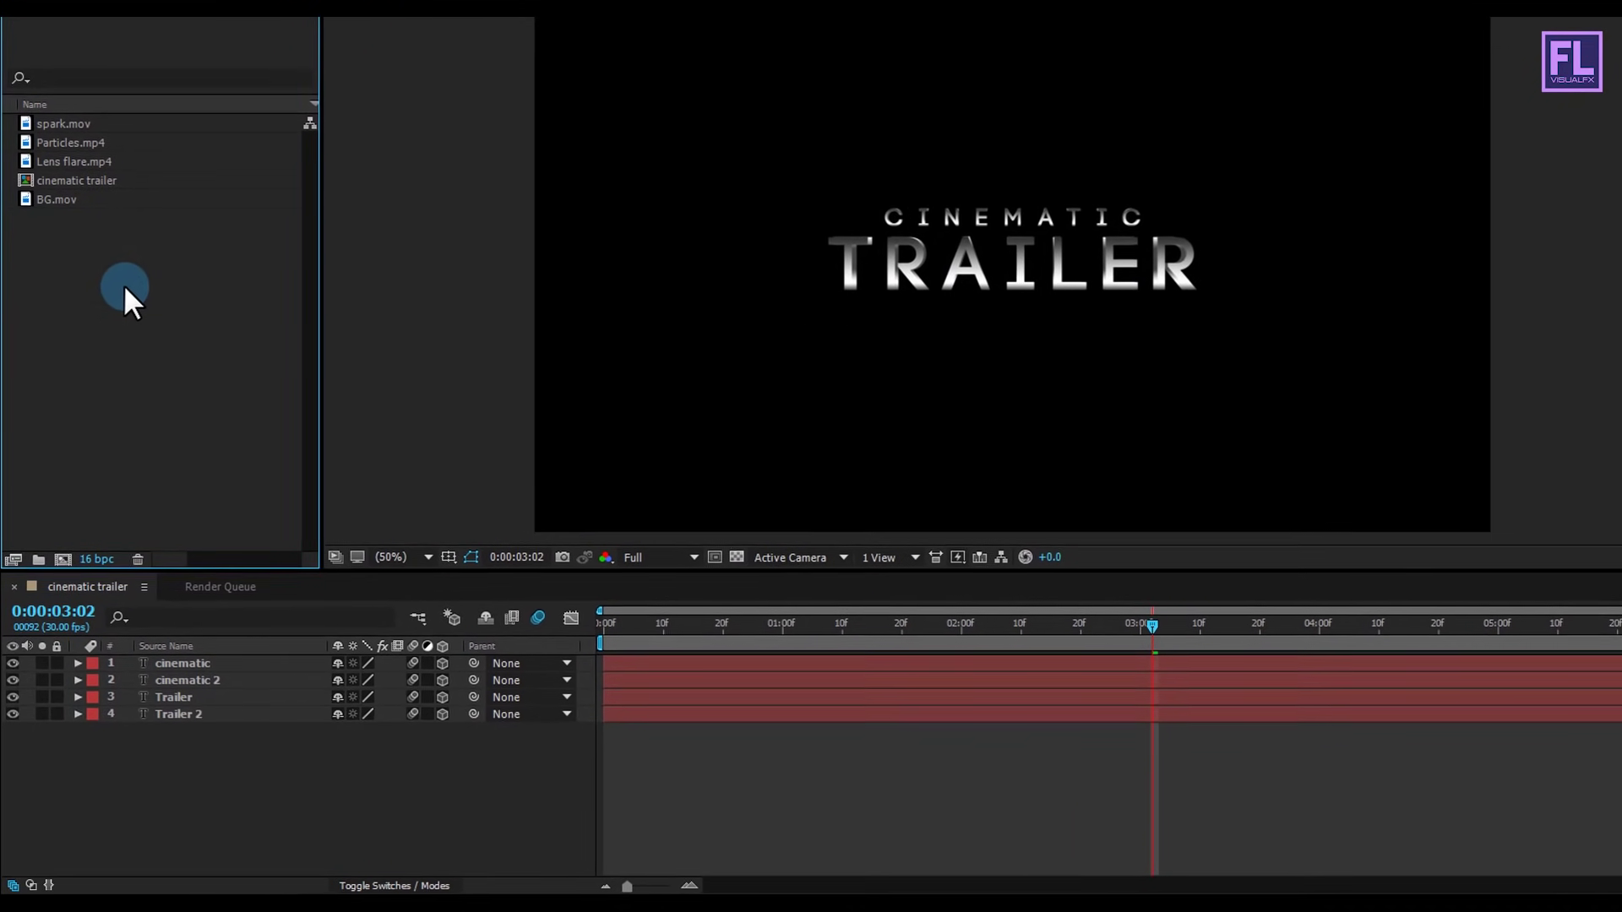
{"action": "left_click", "coordinate": [53, 199]}
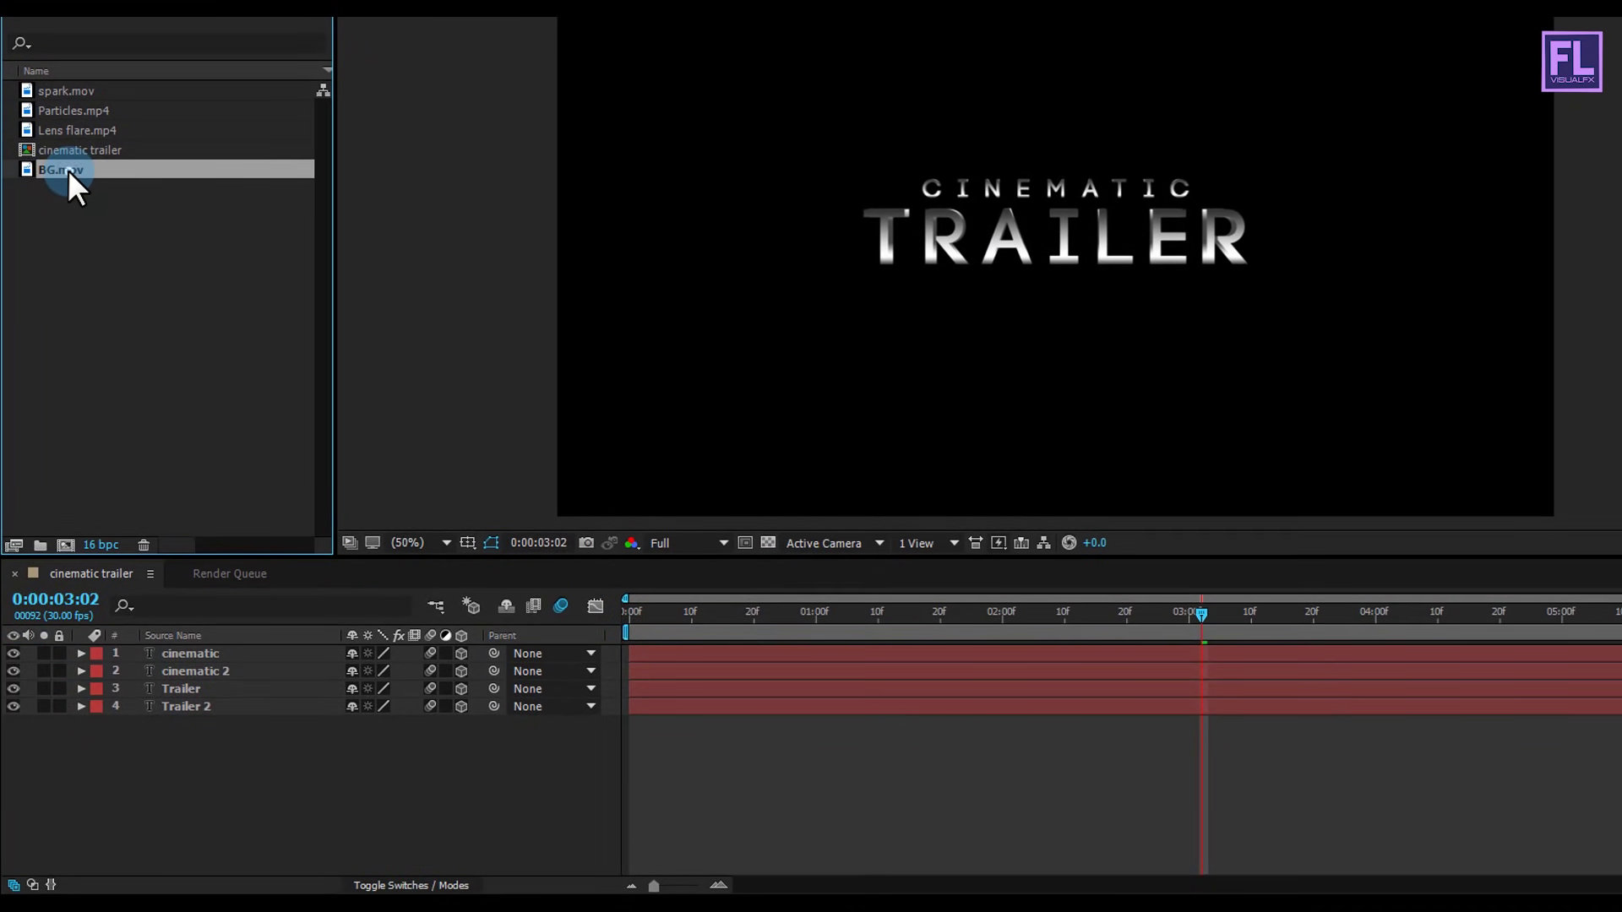
{"action": "left_click_drag", "start_coordinate": [68, 170], "coordinate": [221, 737]}
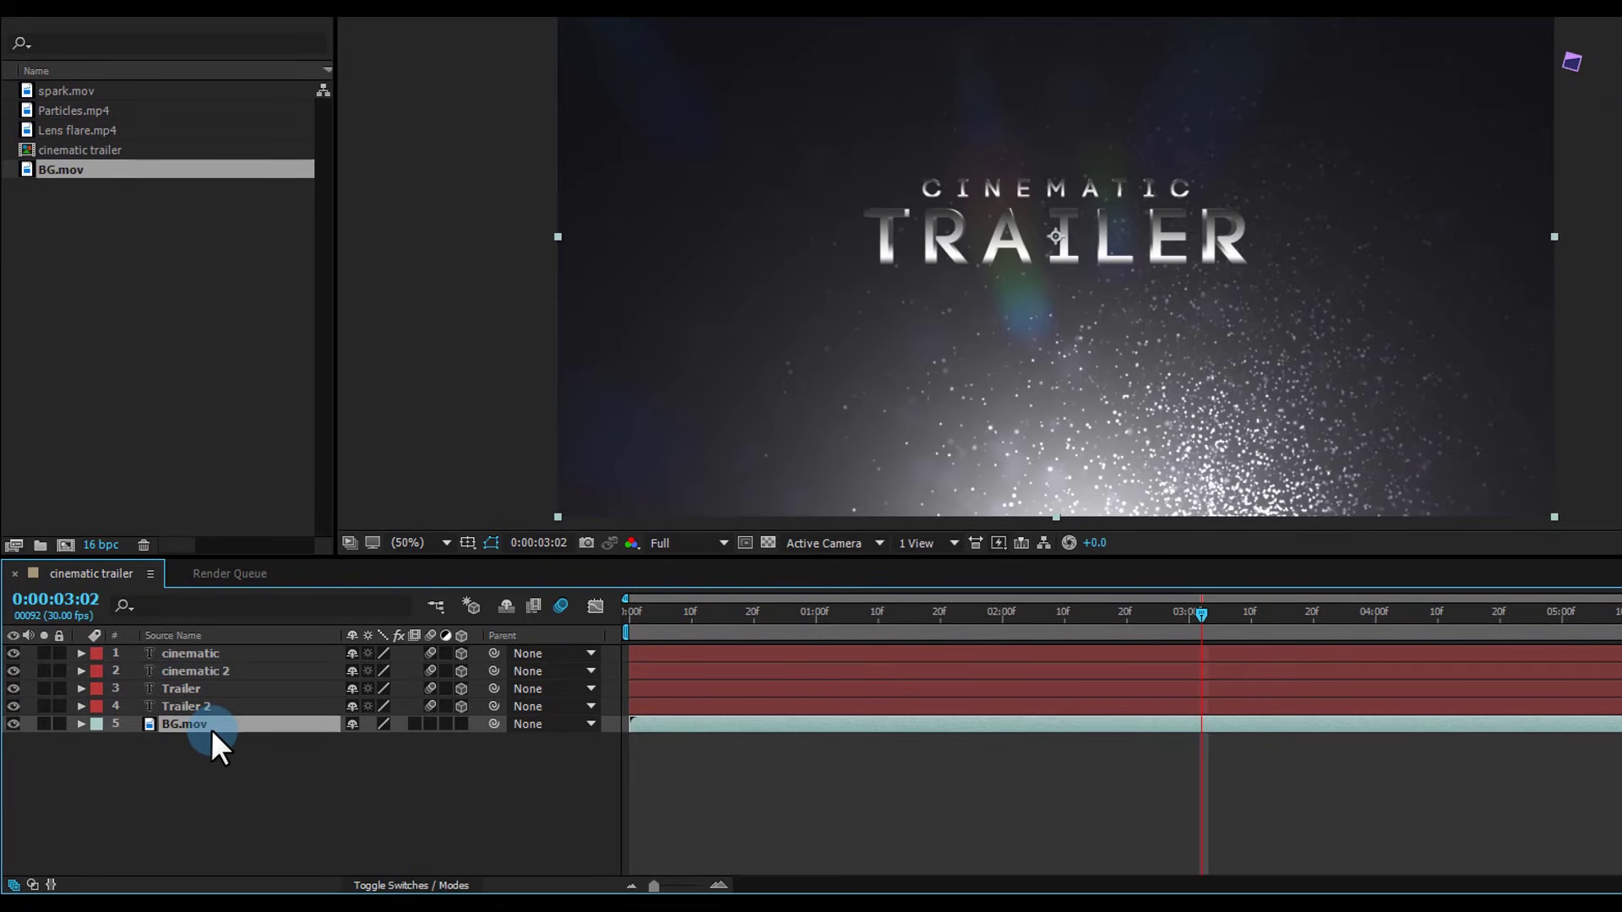
{"action": "left_click", "coordinate": [190, 723]}
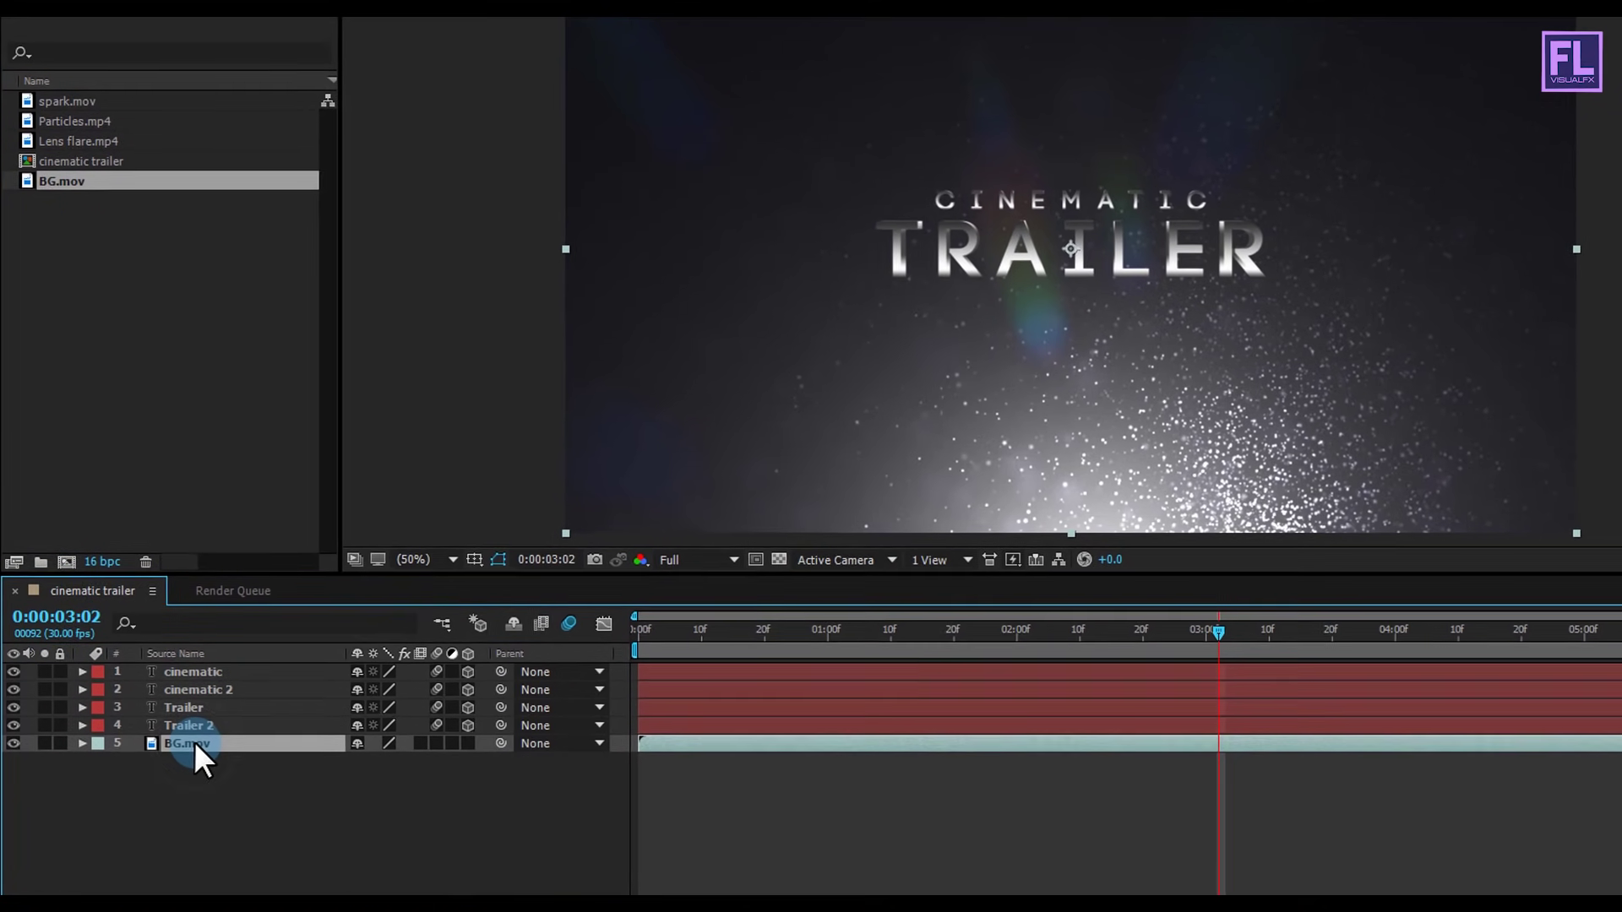
{"action": "right_click", "coordinate": [193, 727]}
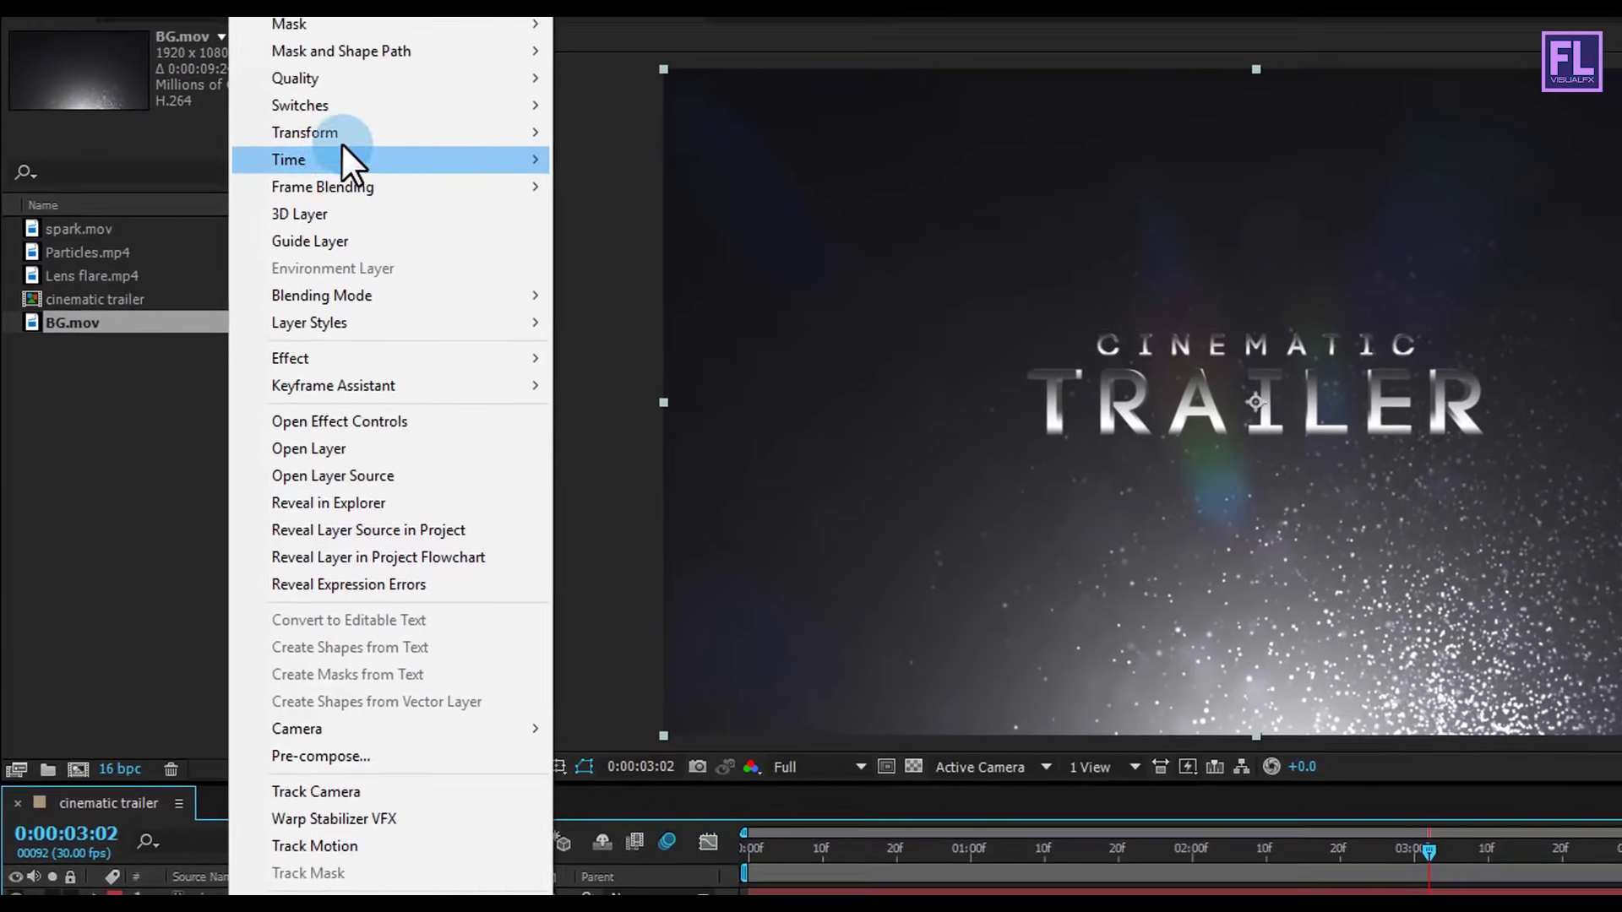
{"action": "mouse_move", "coordinate": [338, 133]}
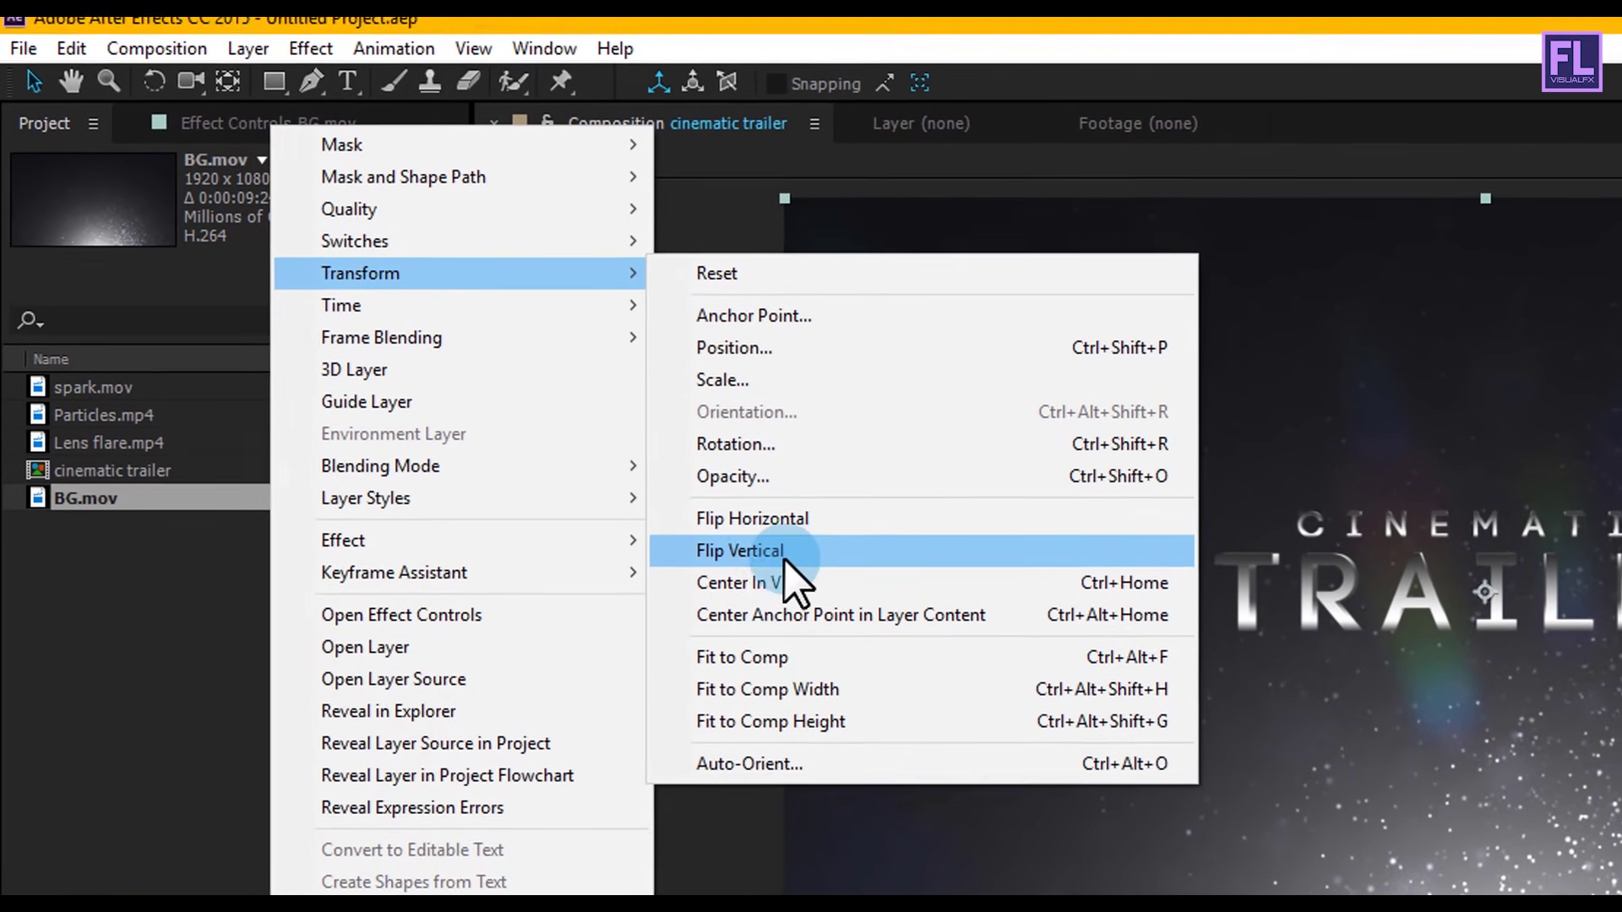
{"action": "left_click", "coordinate": [651, 362]}
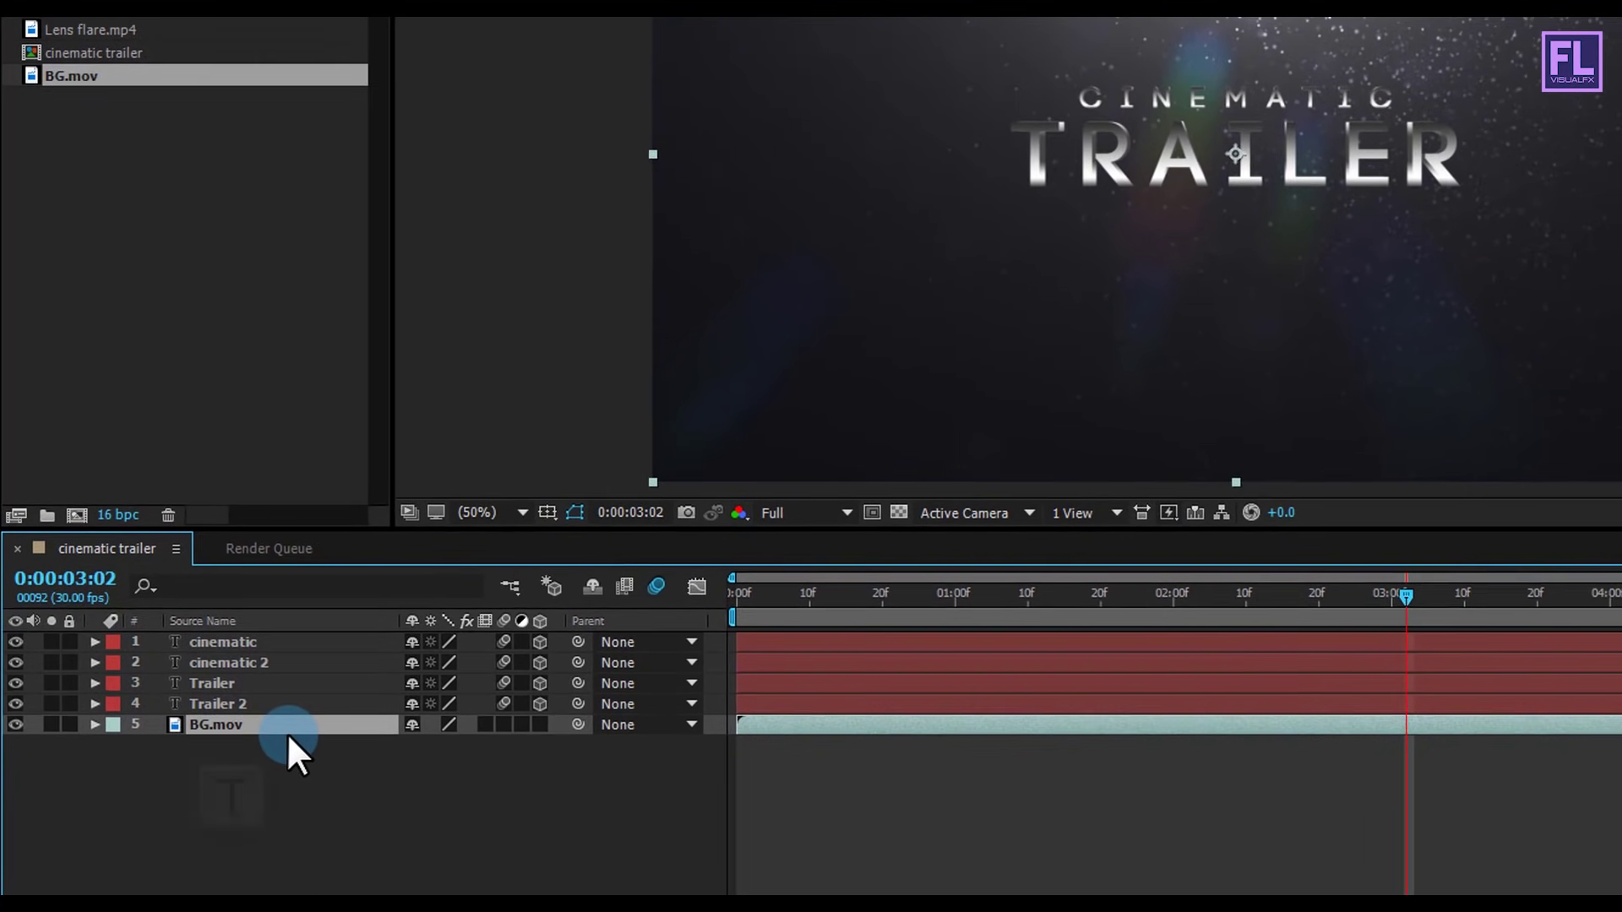
Lower BG.mov's opacity to 30%.
{"action": "key", "text": "t"}
{"action": "left_click", "coordinate": [419, 718]}
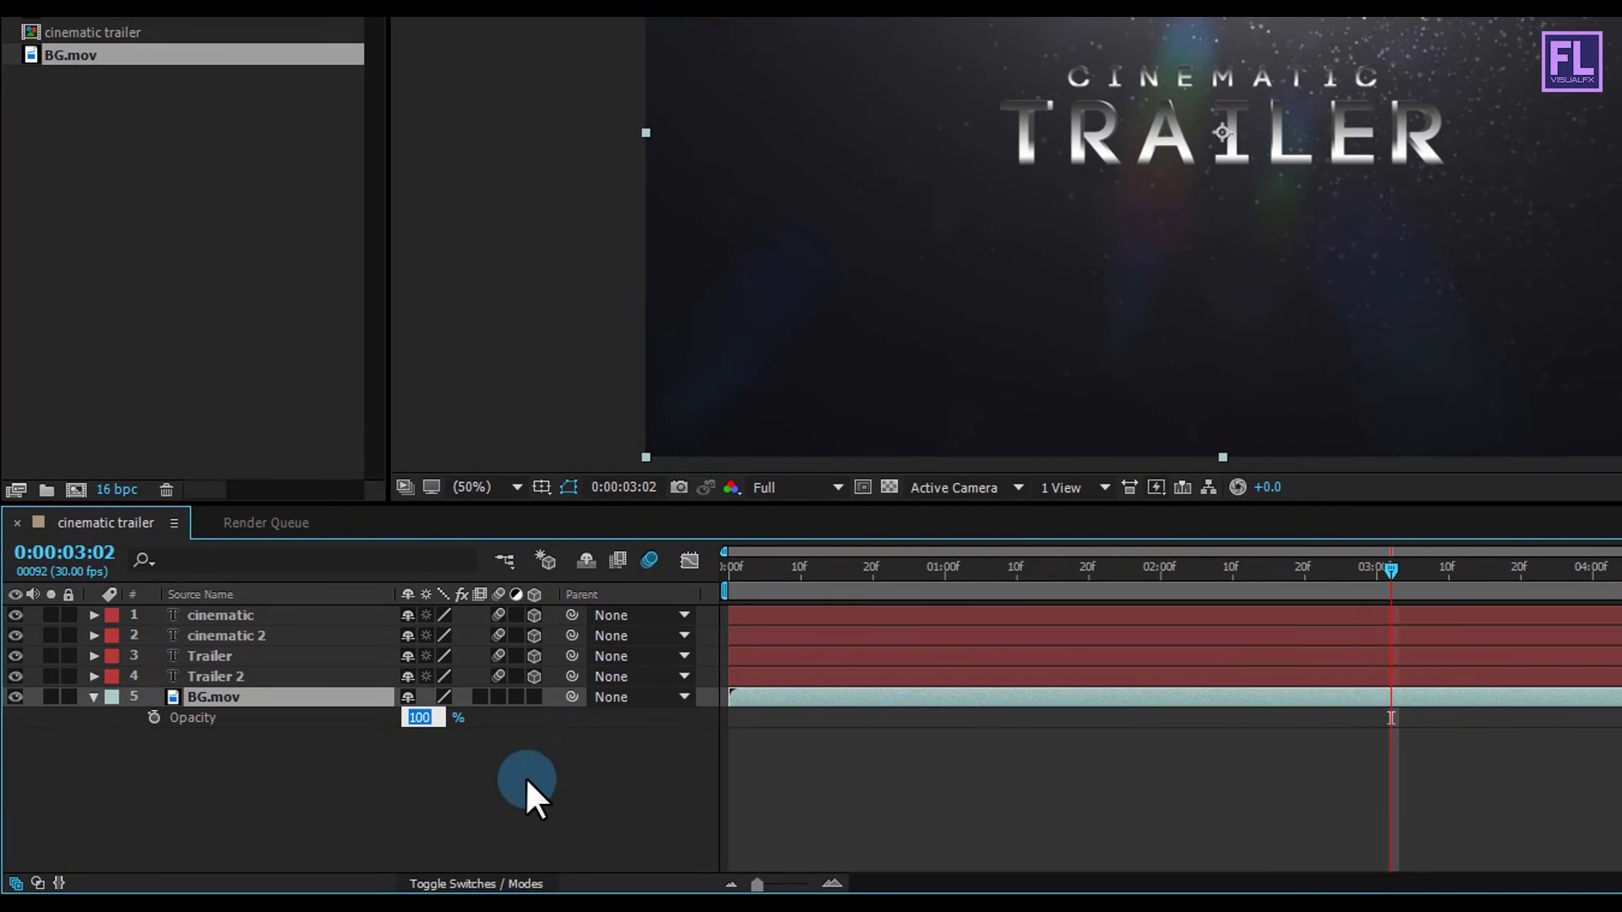
{"action": "type", "text": "30"}
{"action": "key", "text": "Return"}
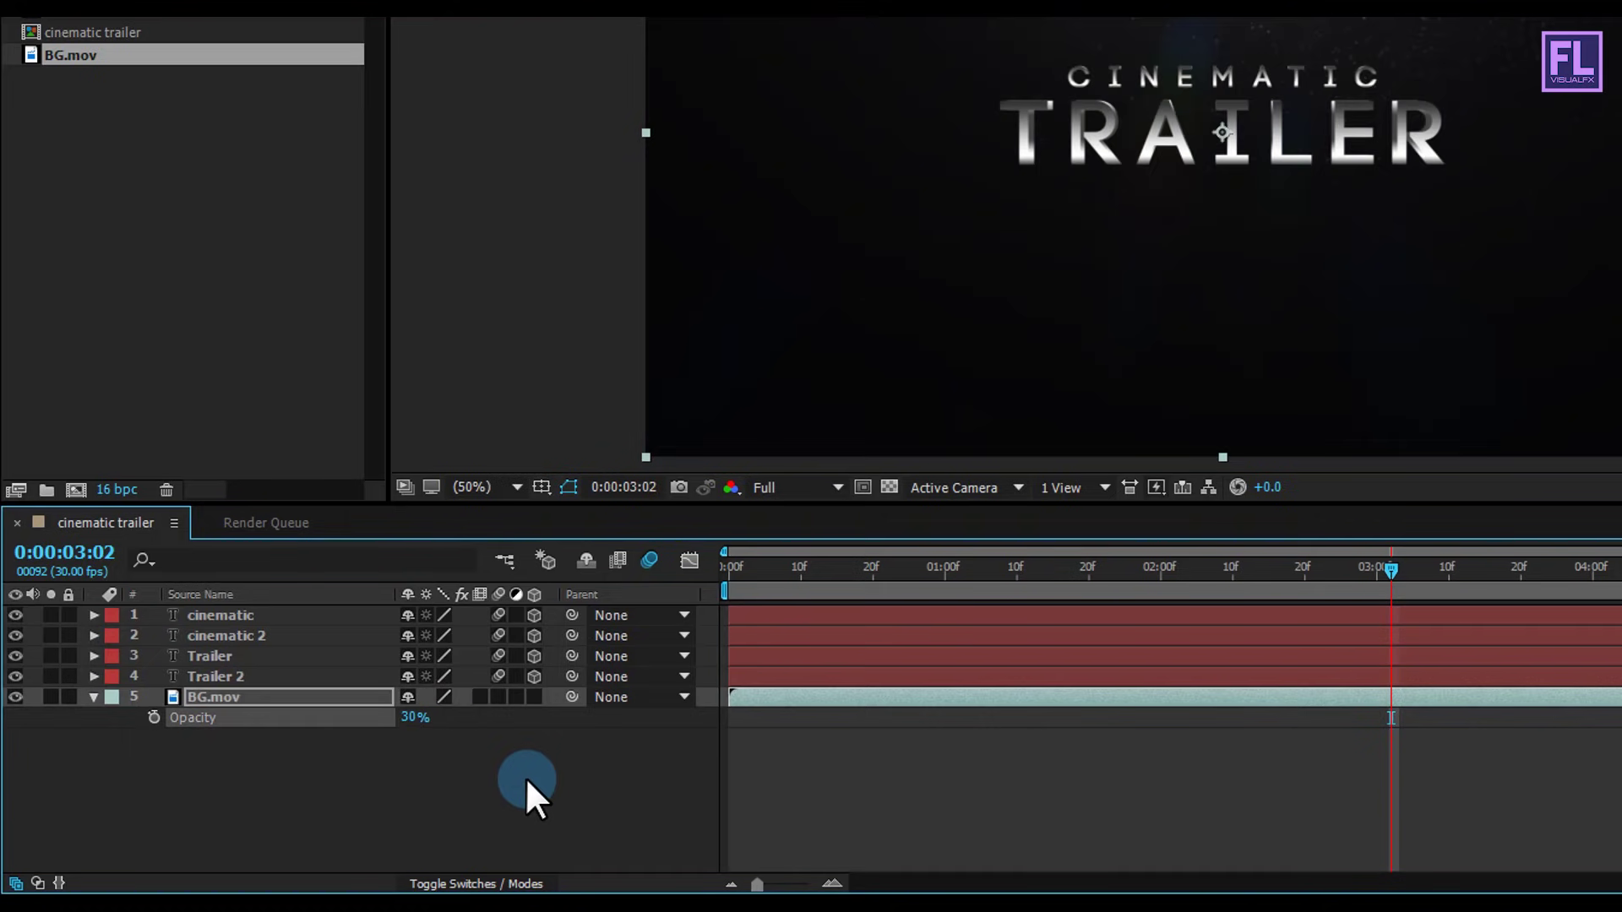
{"action": "left_click", "coordinate": [94, 698]}
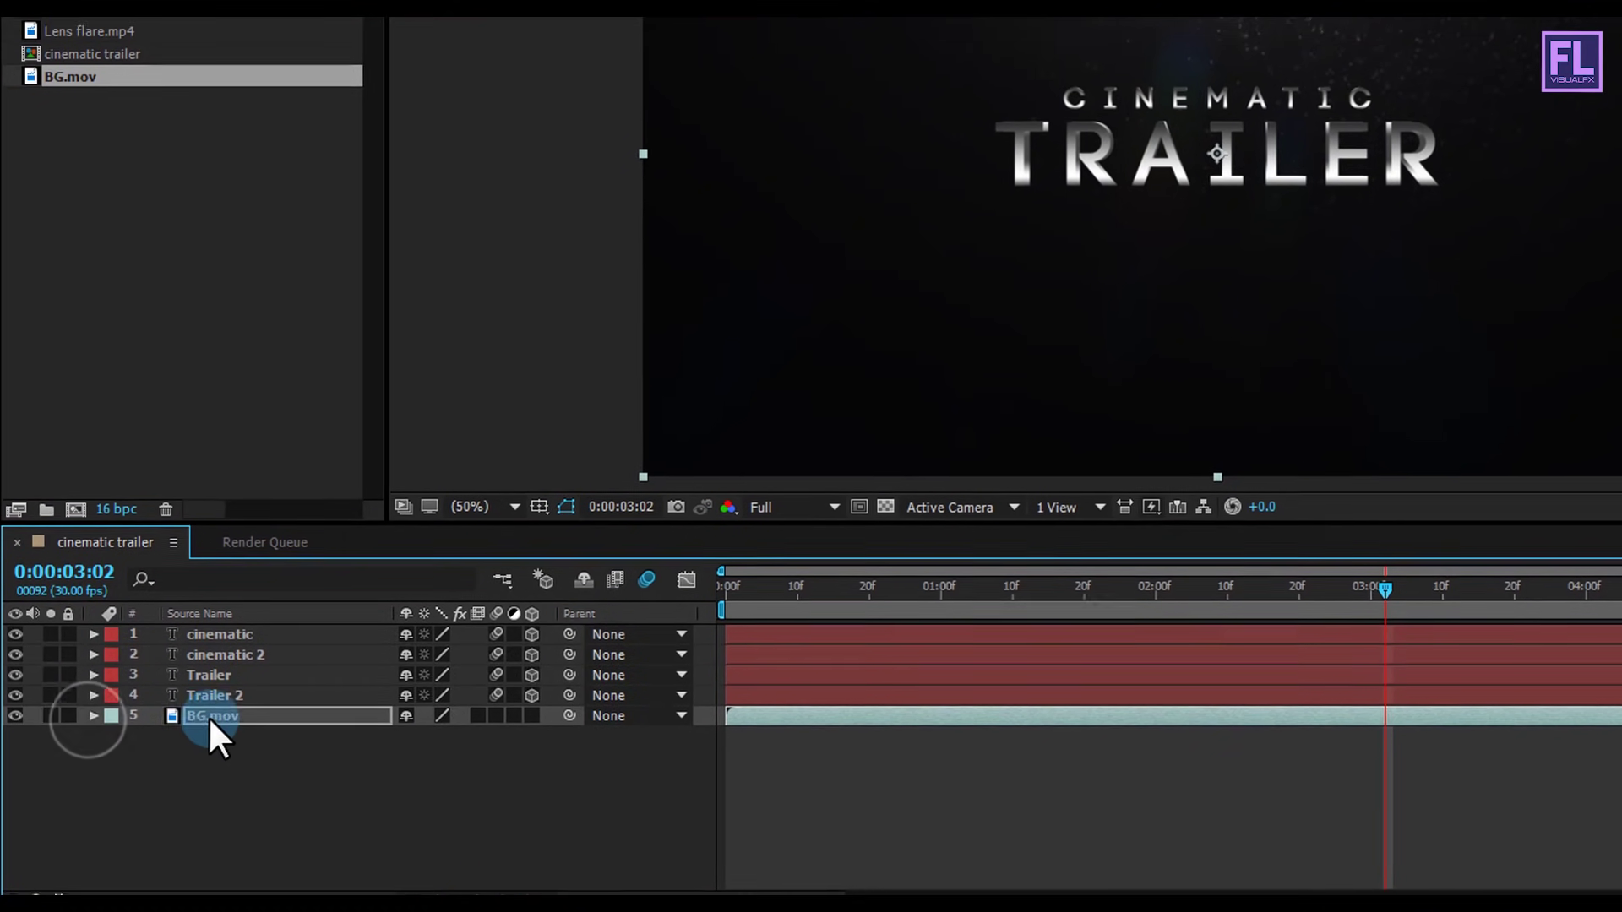
{"action": "left_click", "coordinate": [215, 697]}
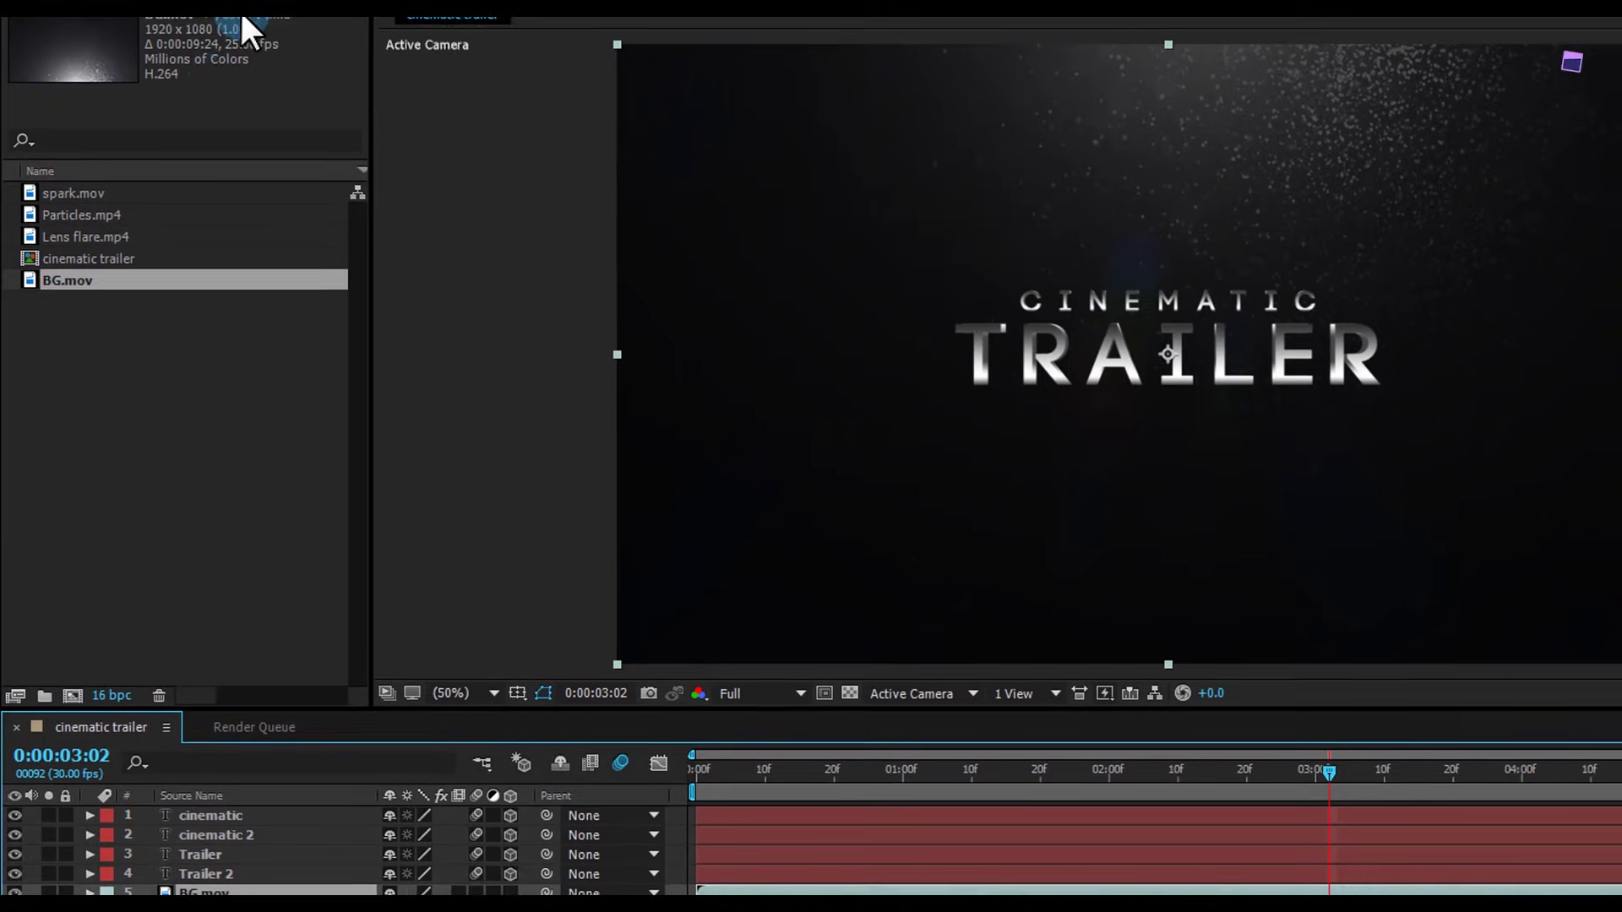
{"action": "left_click", "coordinate": [239, 21]}
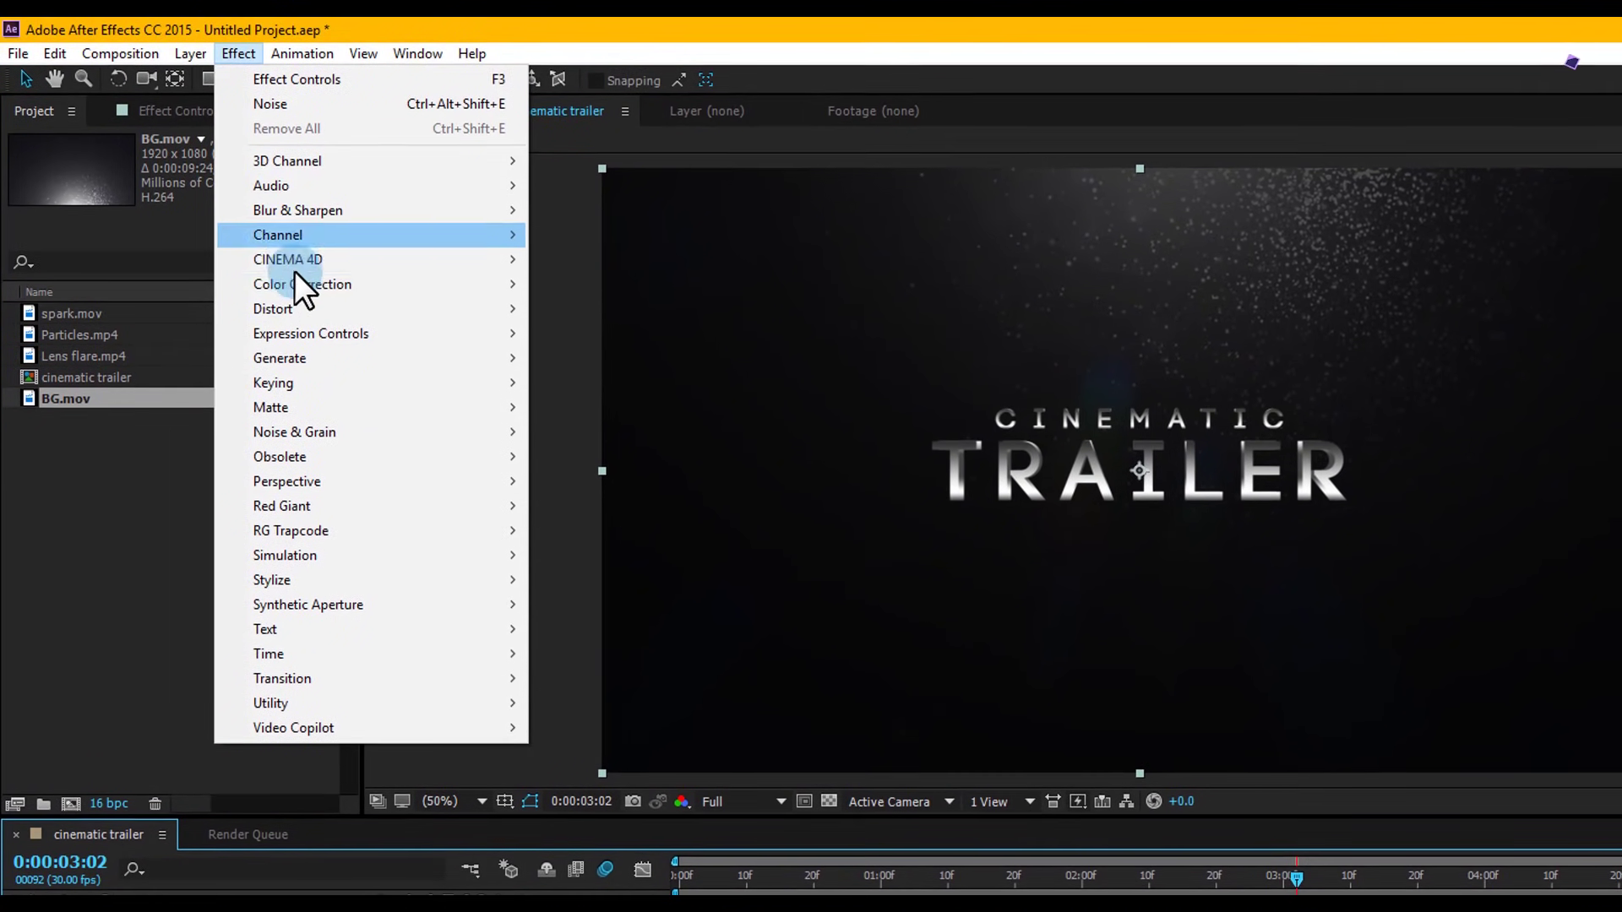
Apply Curves to BG.mov and shape an S-curve on RGB for contrast.
{"action": "mouse_move", "coordinate": [295, 252]}
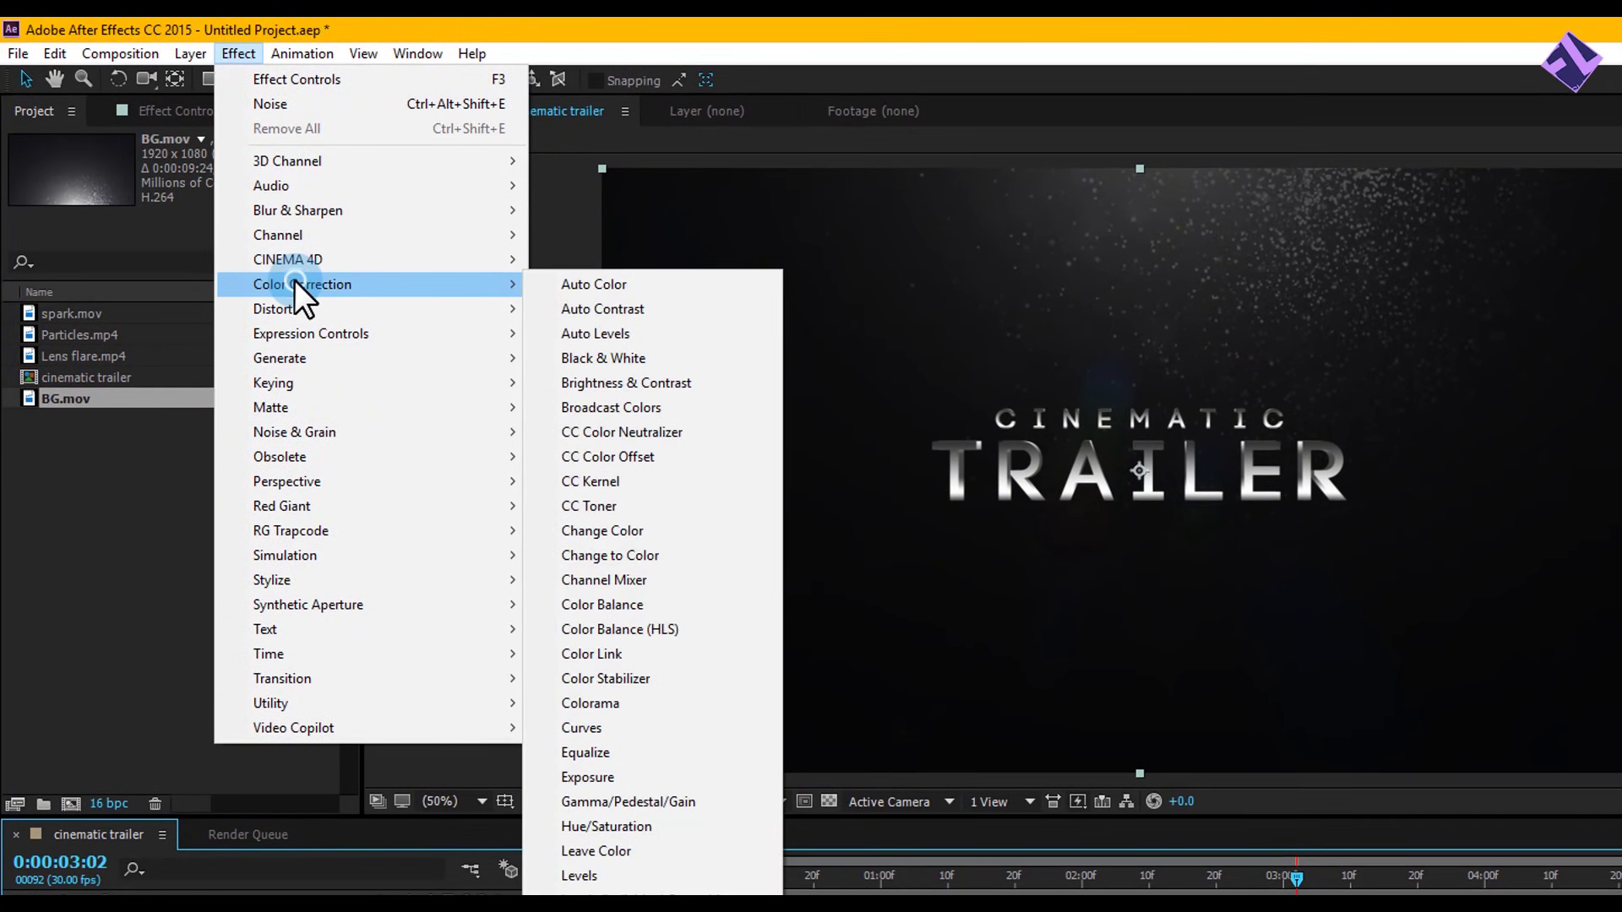
{"action": "left_click", "coordinate": [582, 728]}
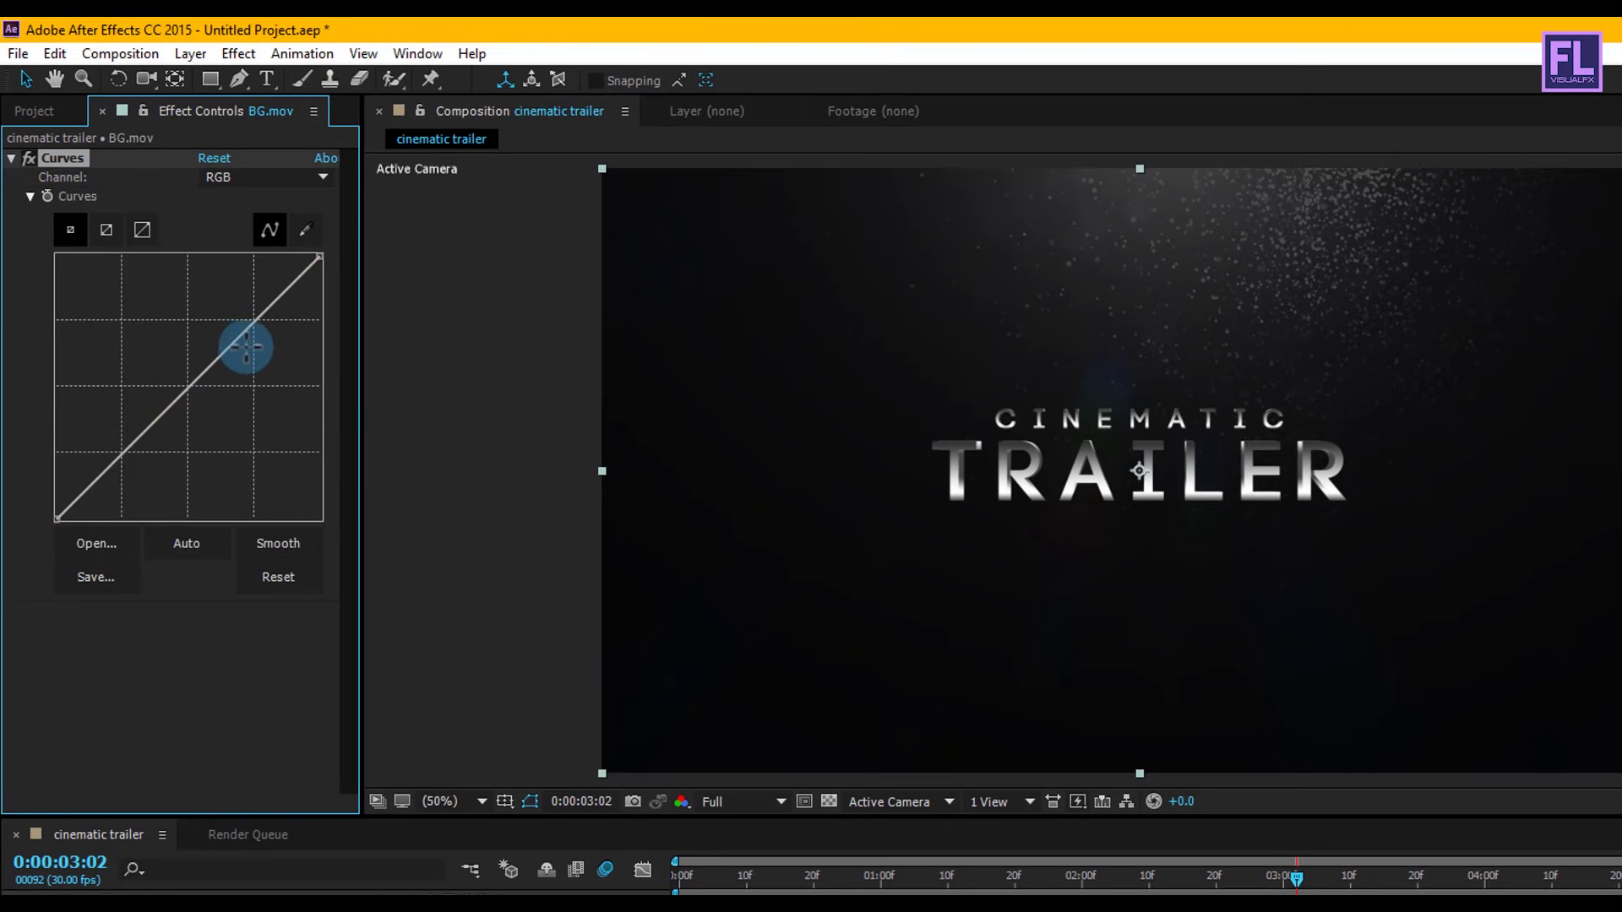
{"action": "left_click_drag", "start_coordinate": [247, 330], "coordinate": [227, 325]}
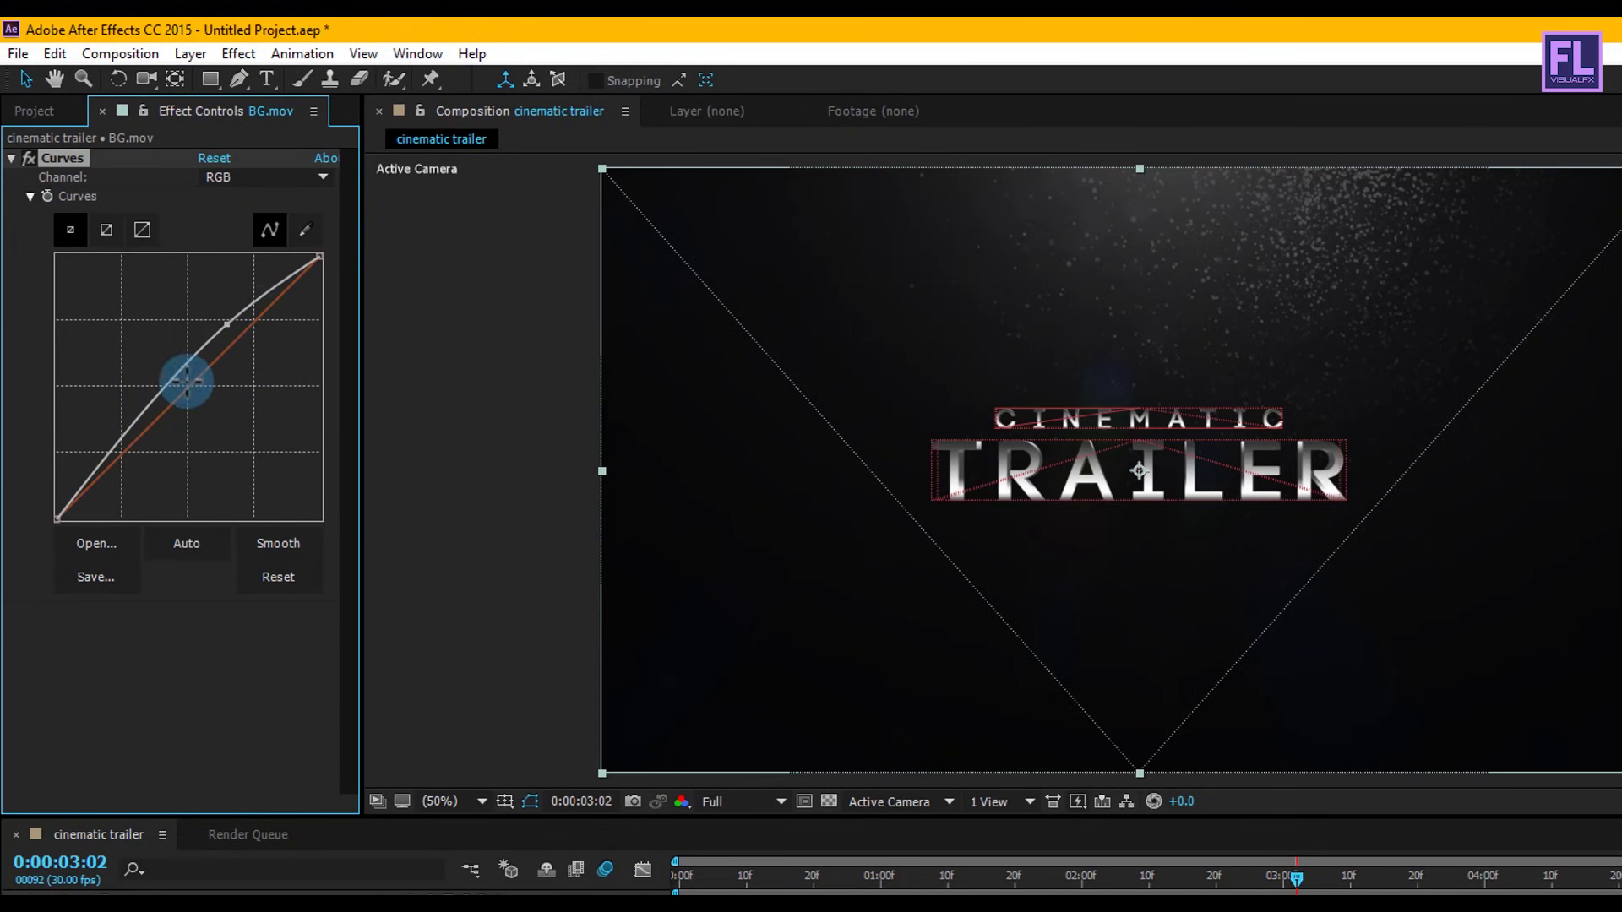
{"action": "left_click_drag", "start_coordinate": [119, 436], "coordinate": [126, 464]}
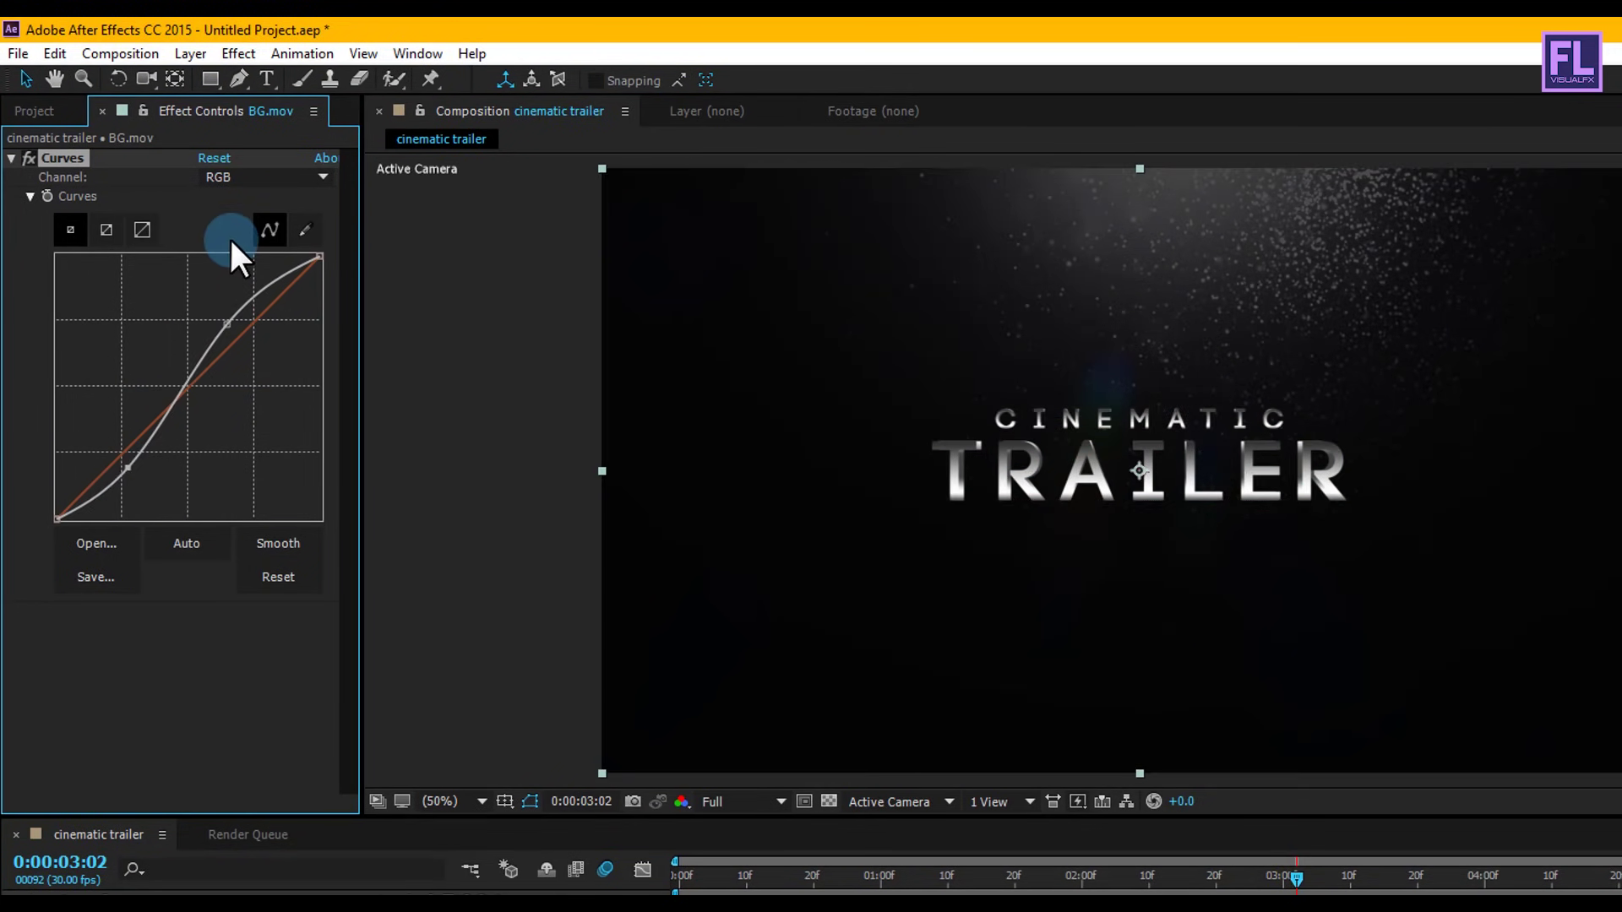
Bend the Red channel curve for a reddish tint, then add Lens flare.mp4 to the composition.
{"action": "left_click", "coordinate": [295, 176]}
{"action": "left_click", "coordinate": [289, 228]}
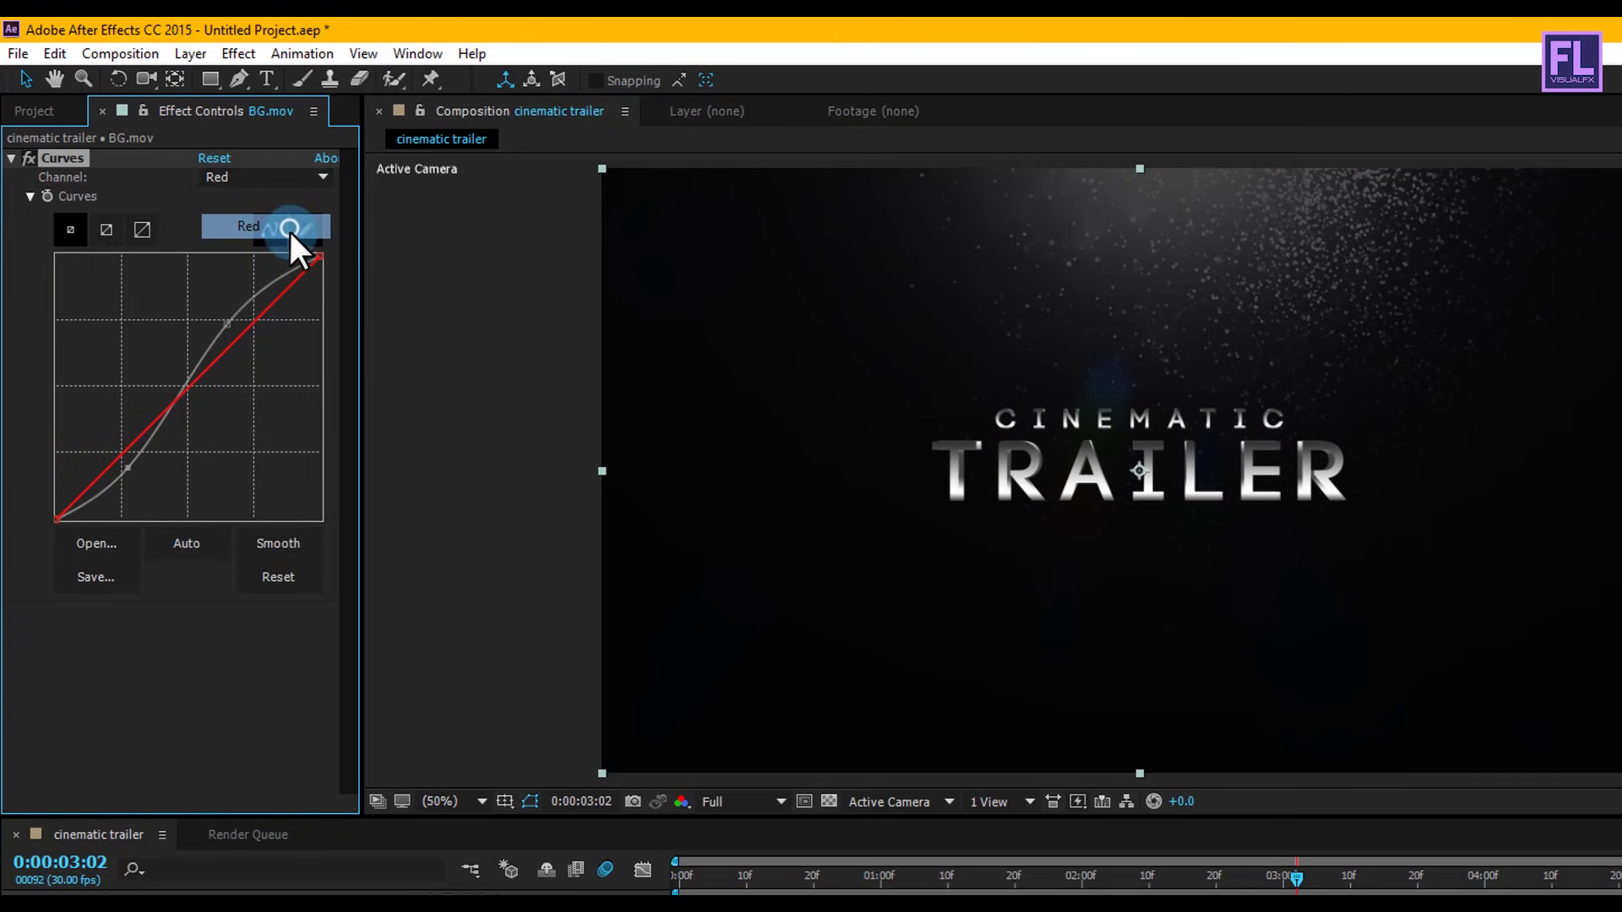
{"action": "left_click_drag", "start_coordinate": [248, 330], "coordinate": [228, 322]}
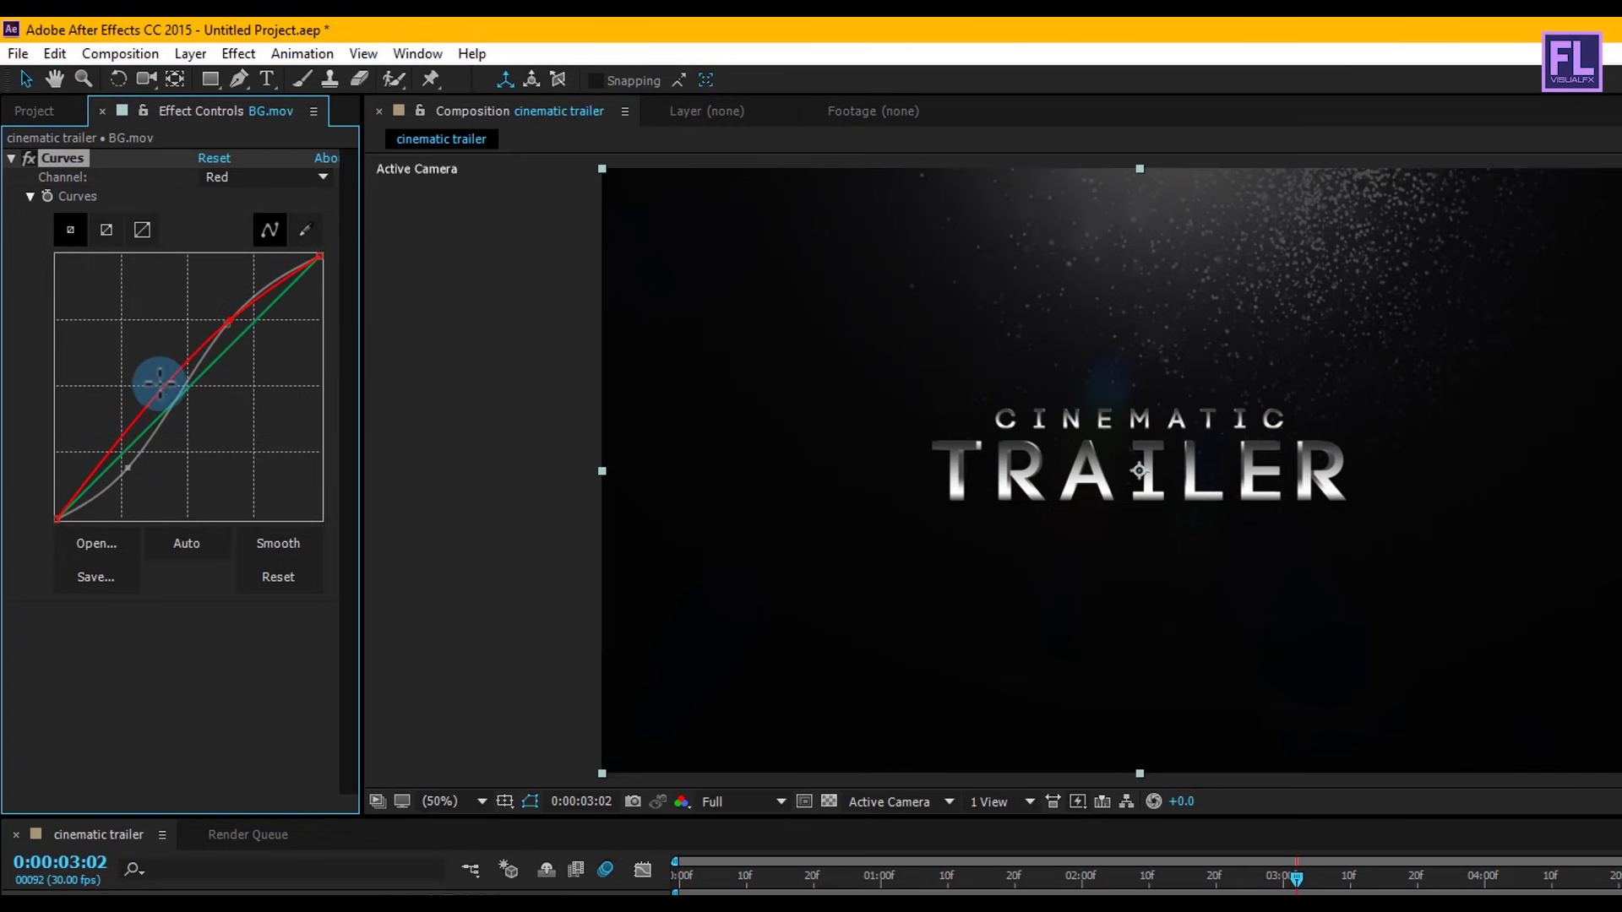
{"action": "left_click_drag", "start_coordinate": [159, 384], "coordinate": [125, 462]}
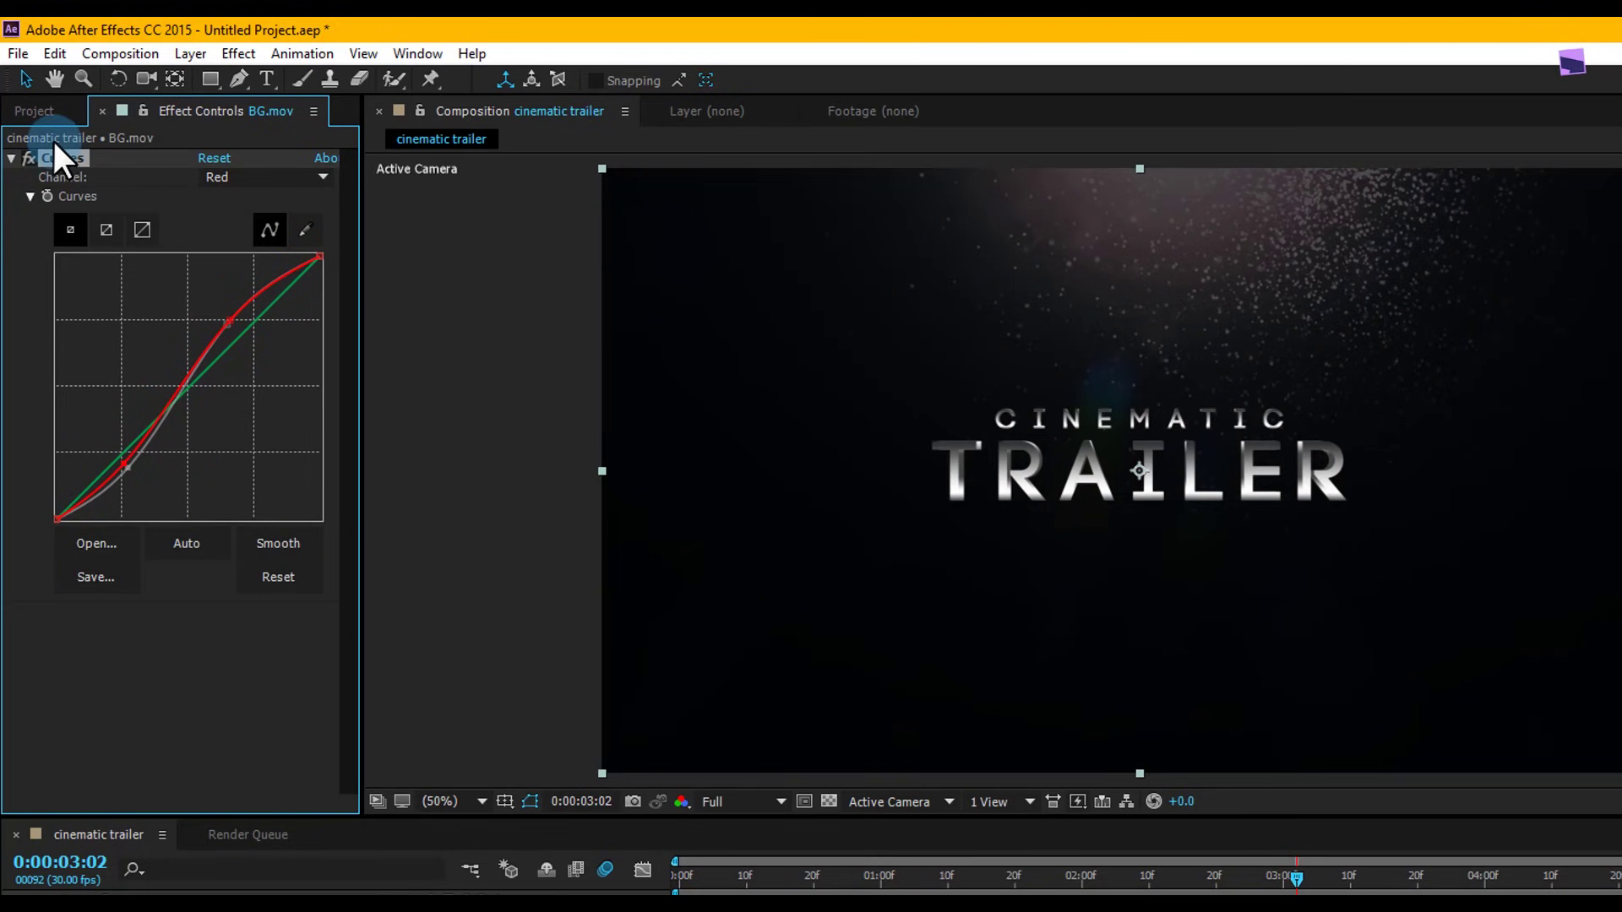
{"action": "left_click", "coordinate": [49, 108]}
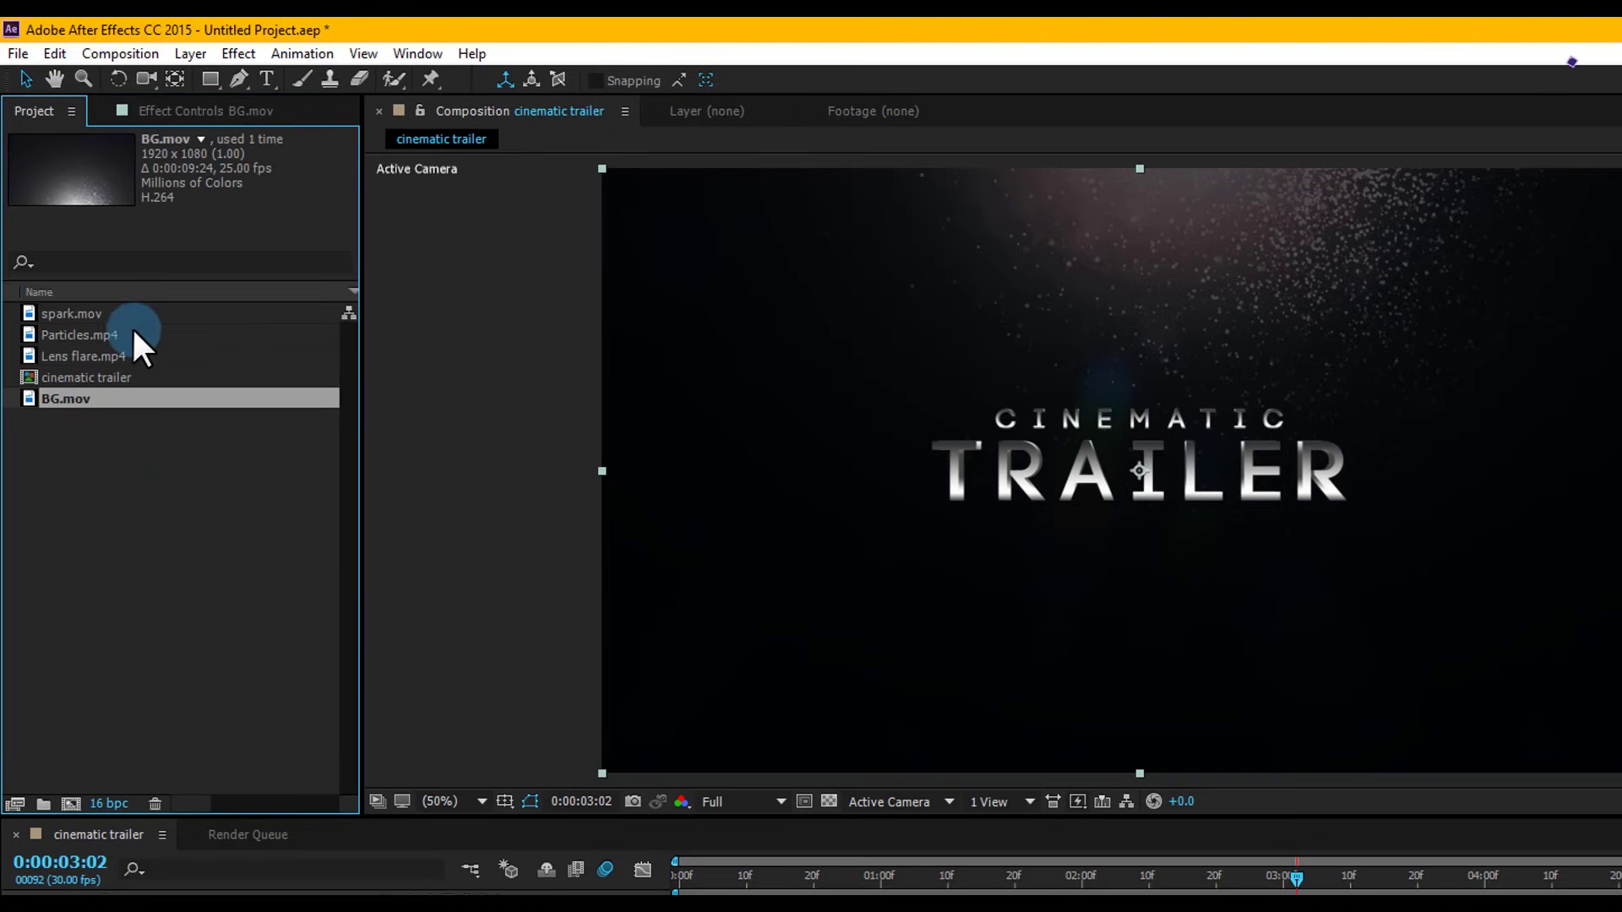
{"action": "left_click_drag", "start_coordinate": [79, 356], "coordinate": [196, 870]}
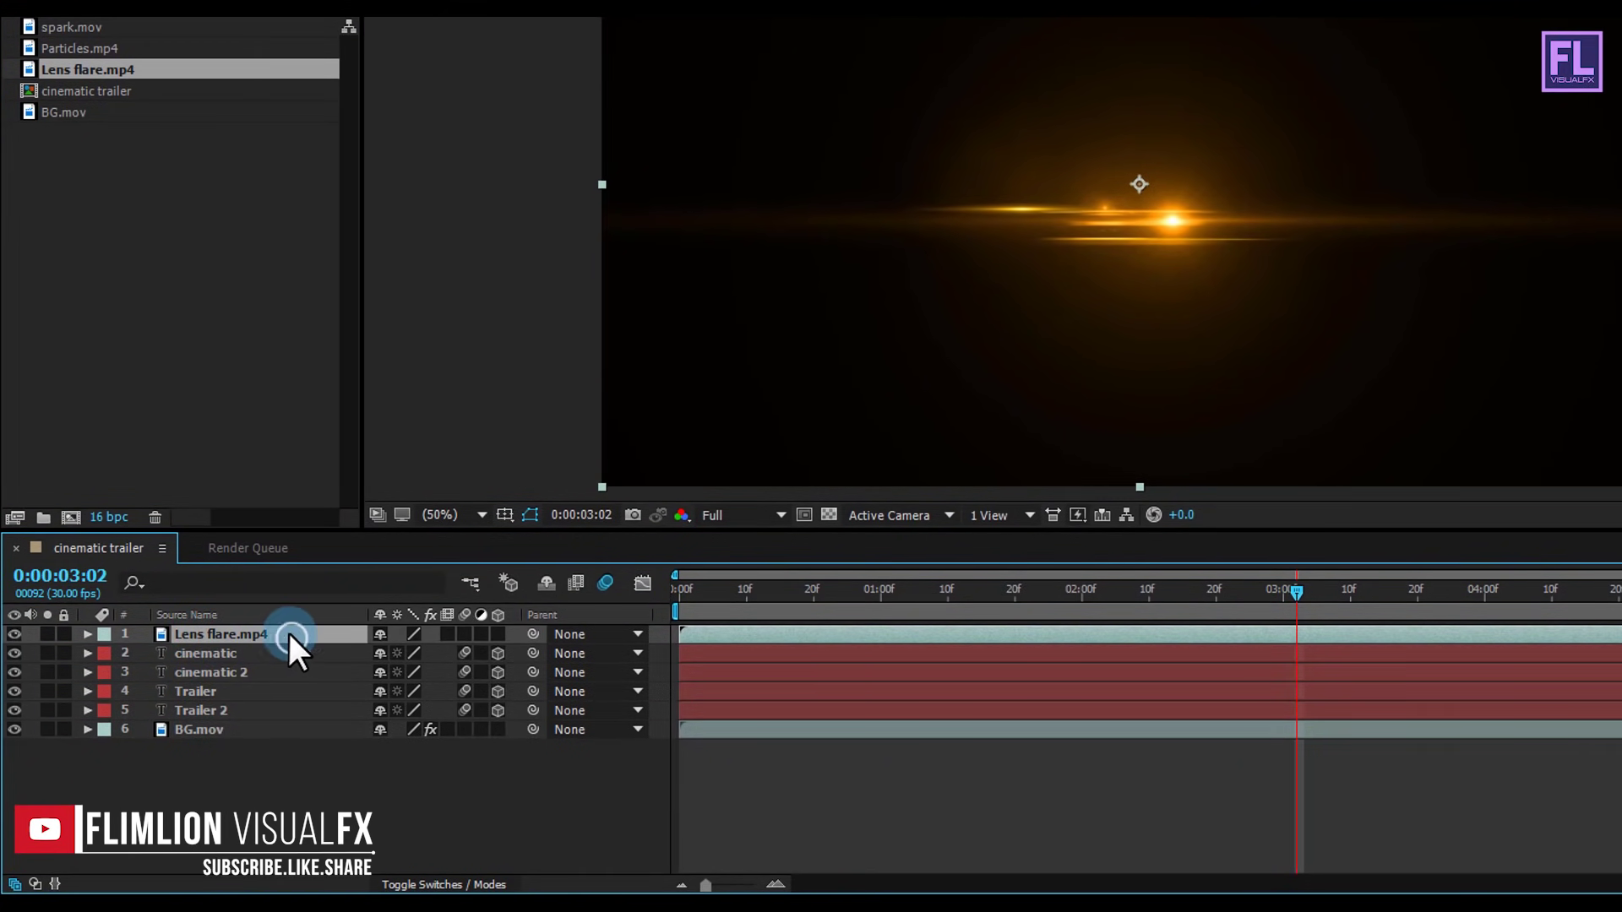
Set the Lens flare.mp4 layer's blend mode to Add.
{"action": "left_click", "coordinate": [448, 886]}
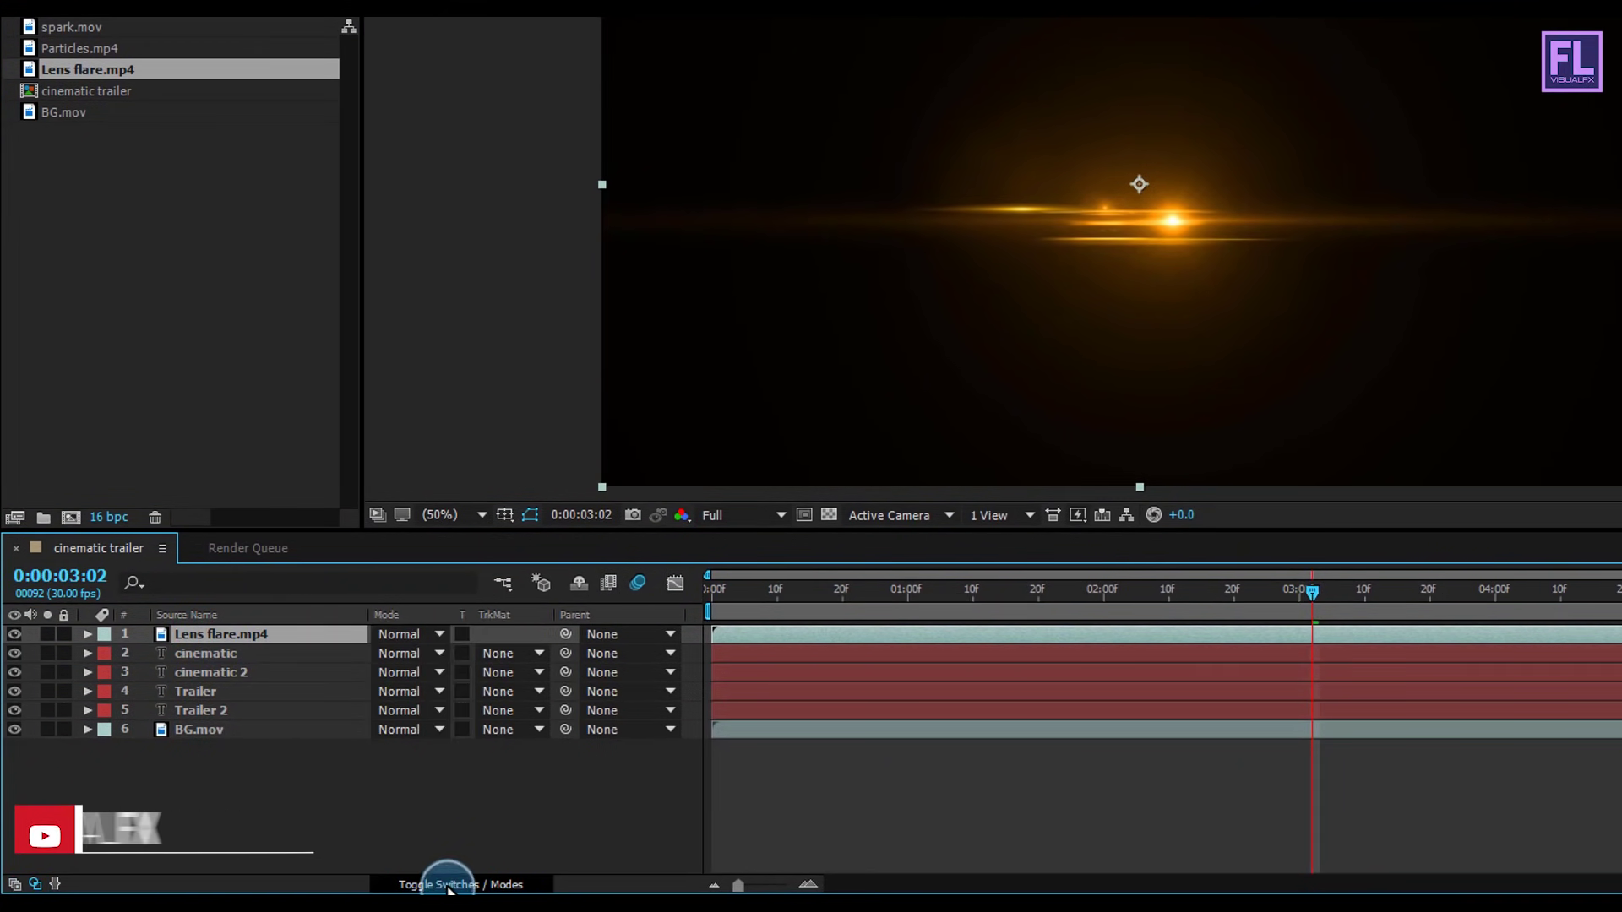
{"action": "left_click", "coordinate": [428, 631]}
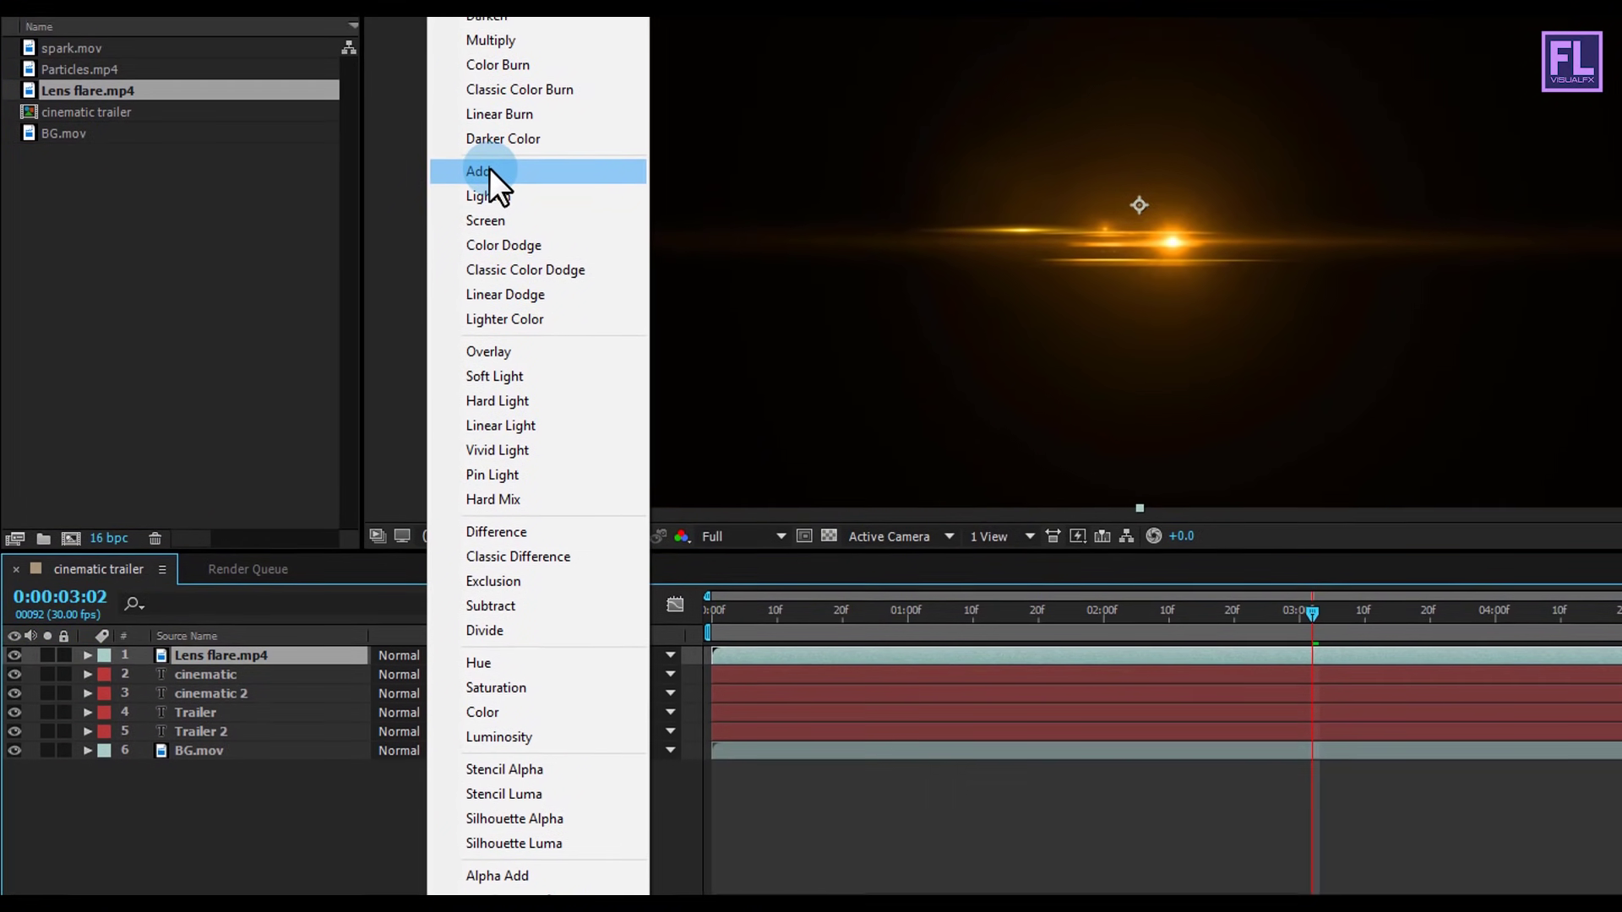
{"action": "left_click", "coordinate": [490, 171]}
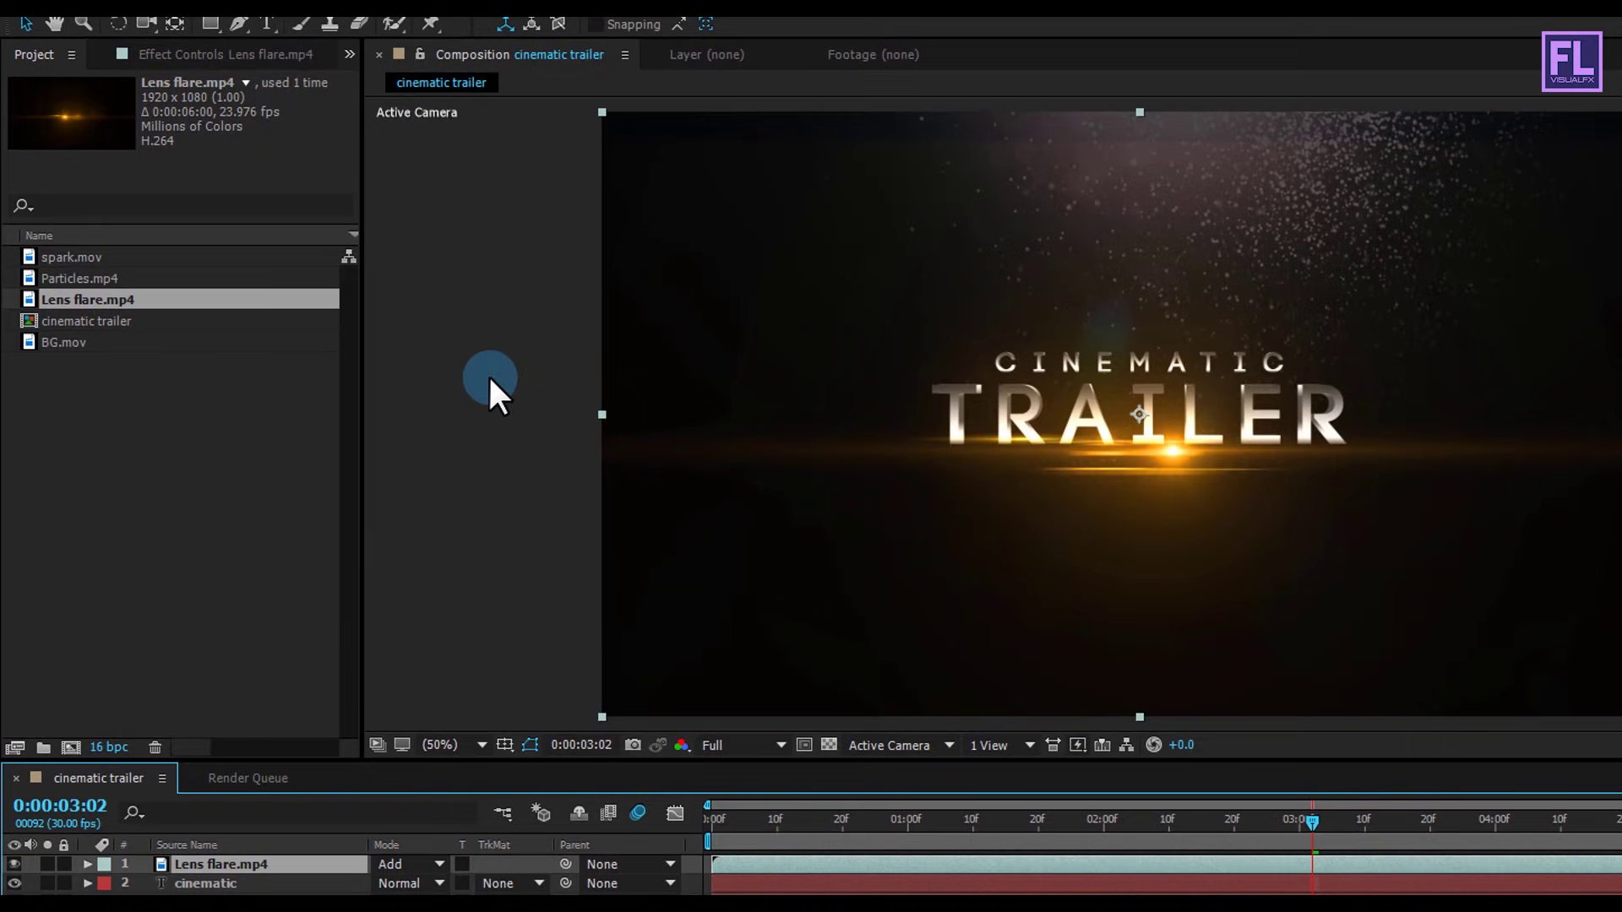
Add Particles.mp4 beneath the lens flare in Add mode and preview the result.
{"action": "left_click", "coordinate": [489, 373]}
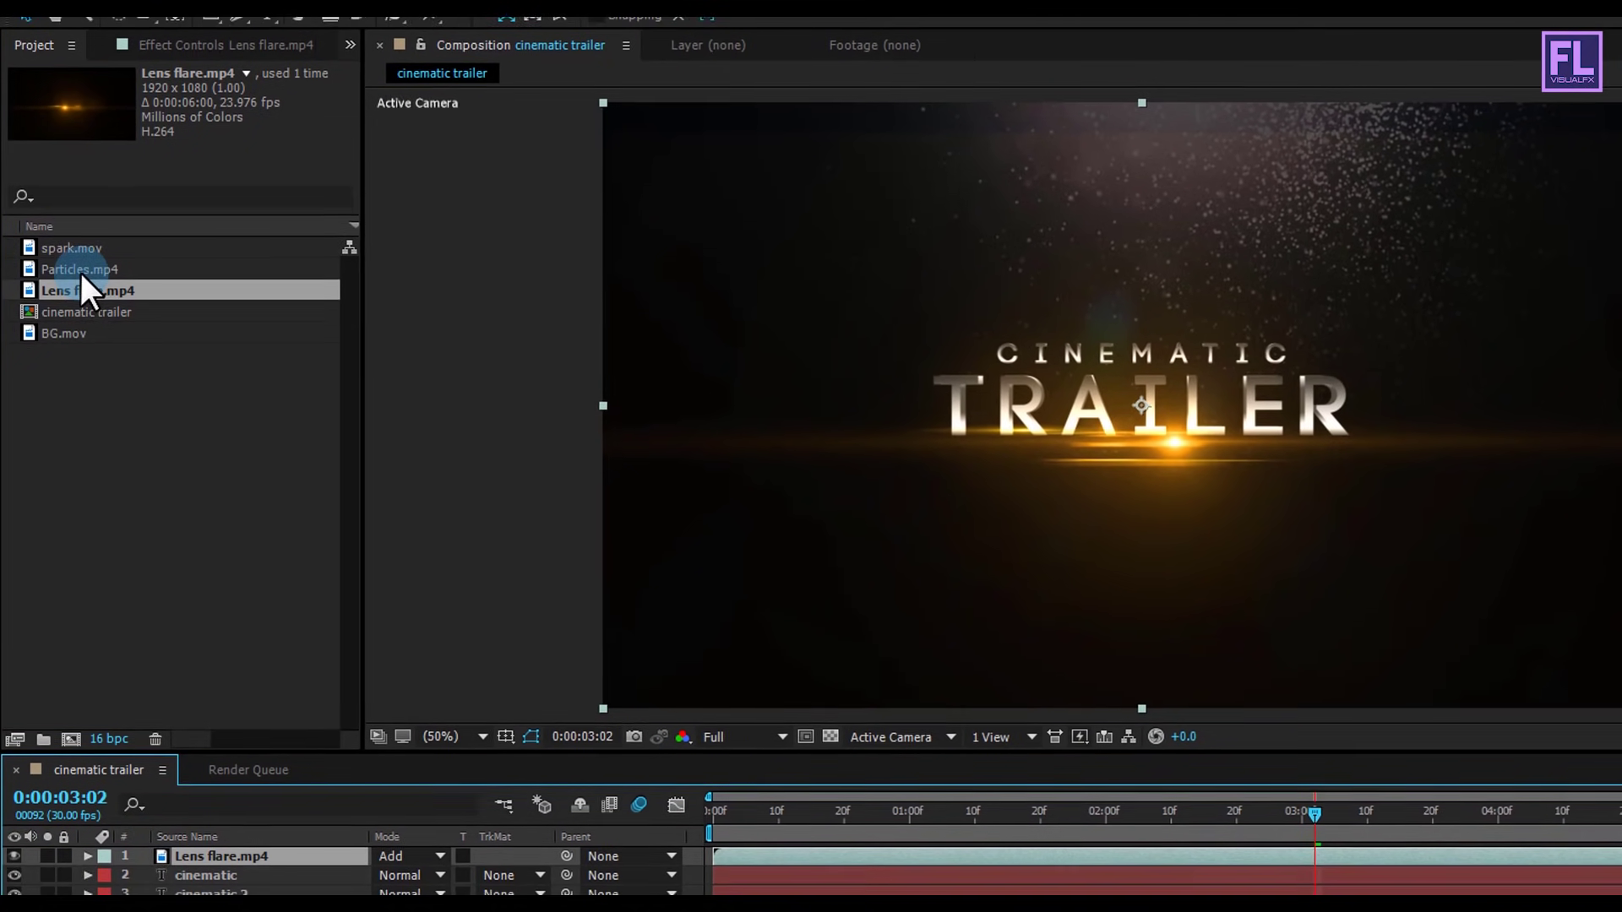
{"action": "left_click", "coordinate": [85, 278]}
{"action": "left_click_drag", "start_coordinate": [95, 224], "coordinate": [226, 642]}
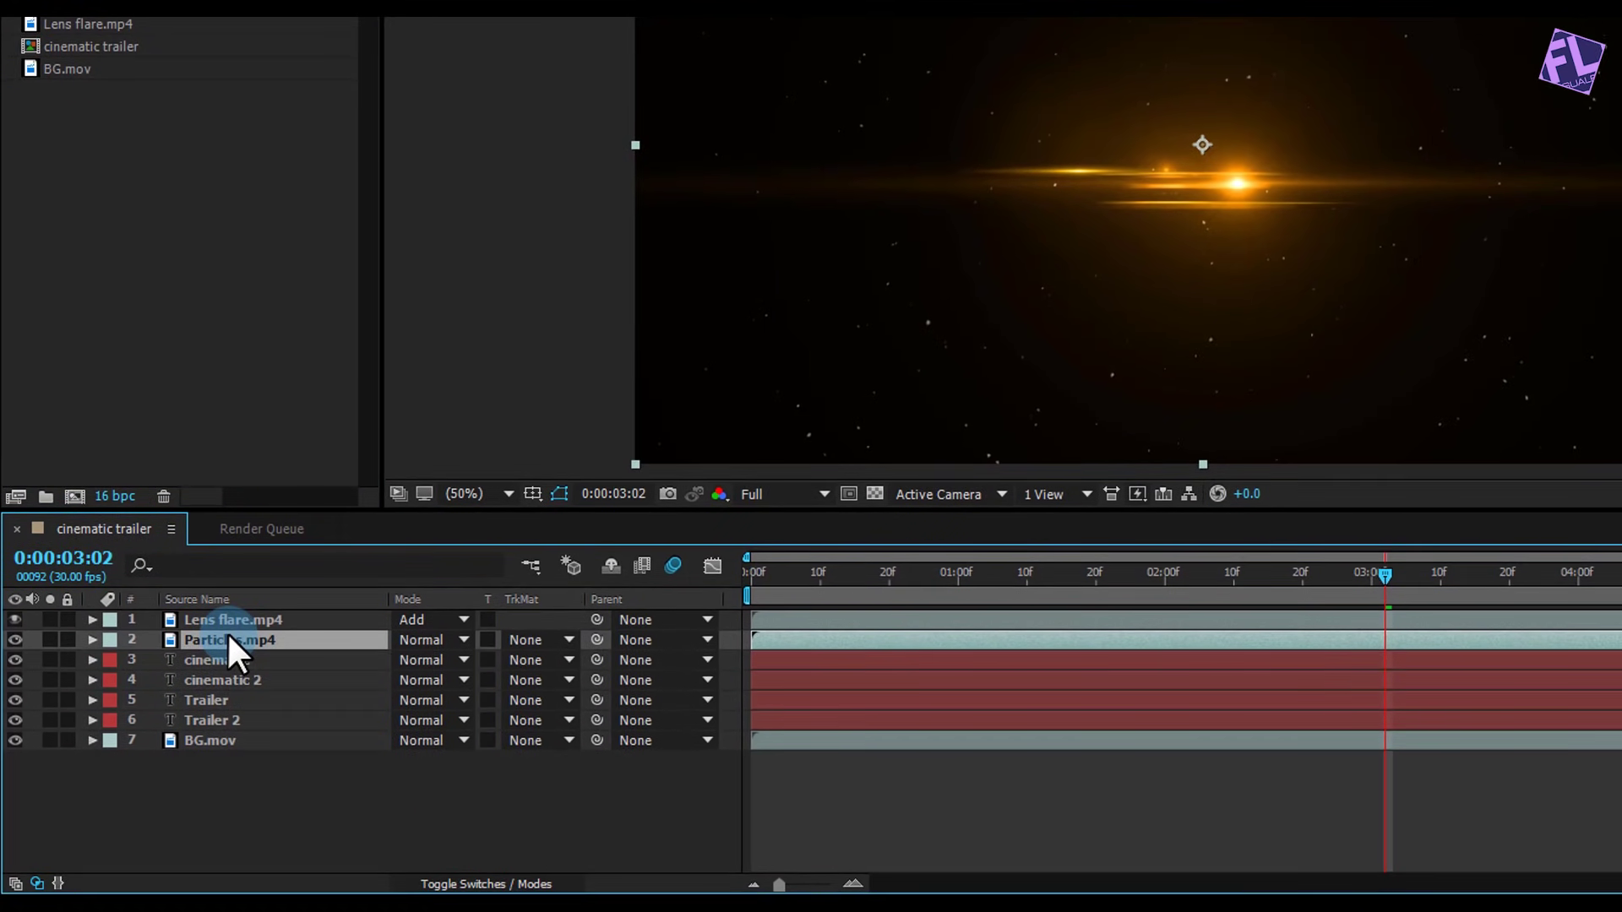
{"action": "left_click", "coordinate": [420, 640]}
{"action": "left_click", "coordinate": [535, 110]}
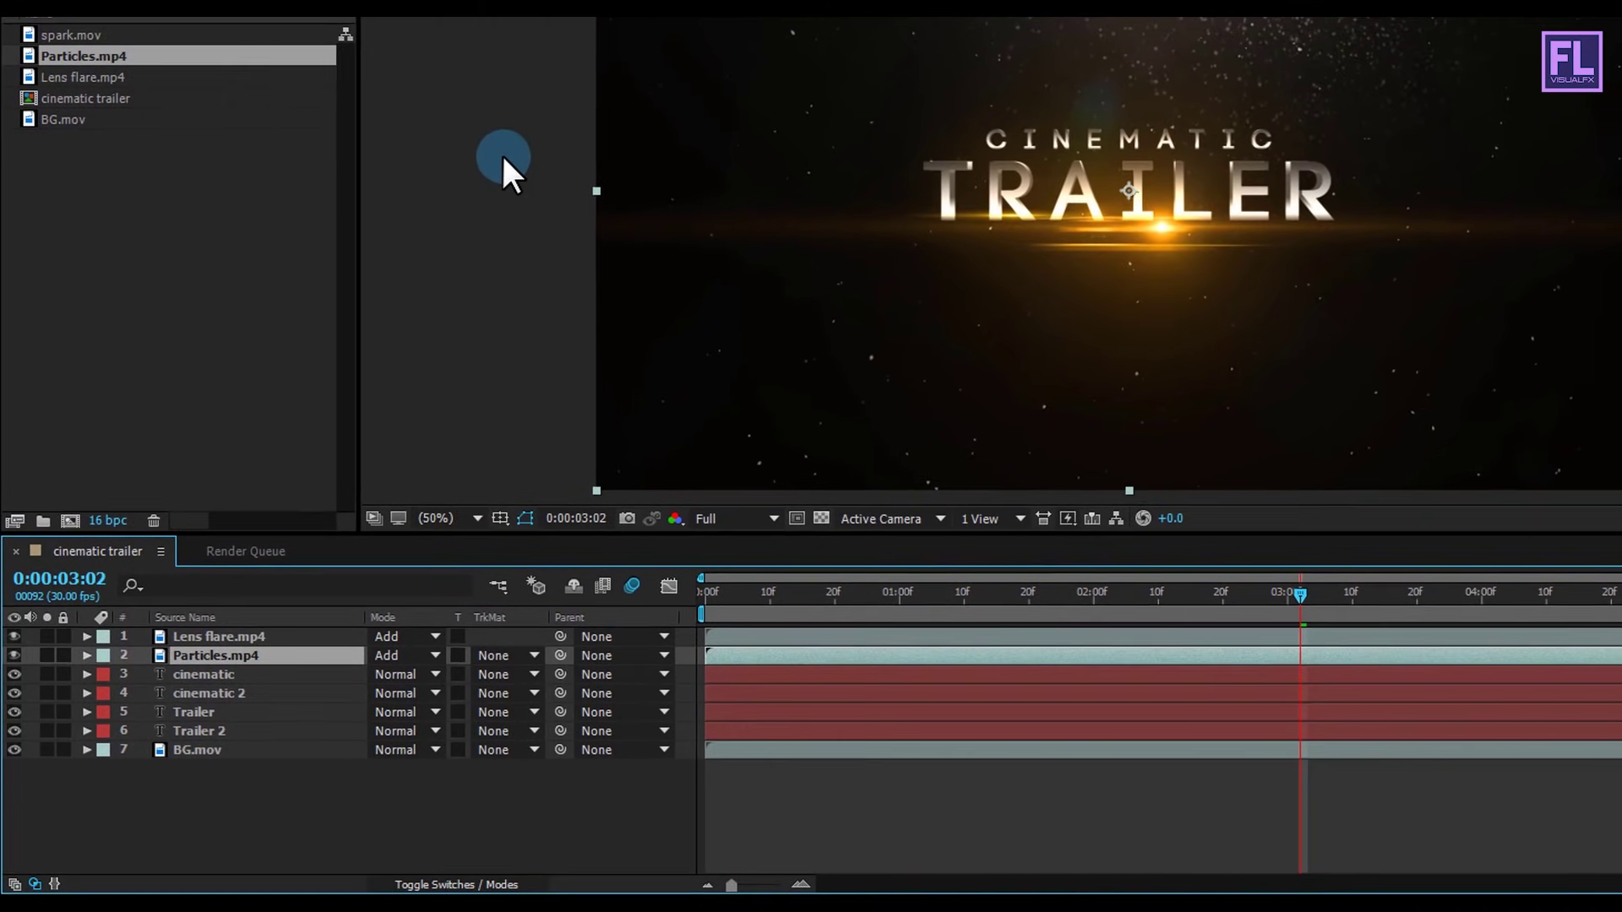
{"action": "left_click_drag", "start_coordinate": [1301, 595], "coordinate": [964, 593]}
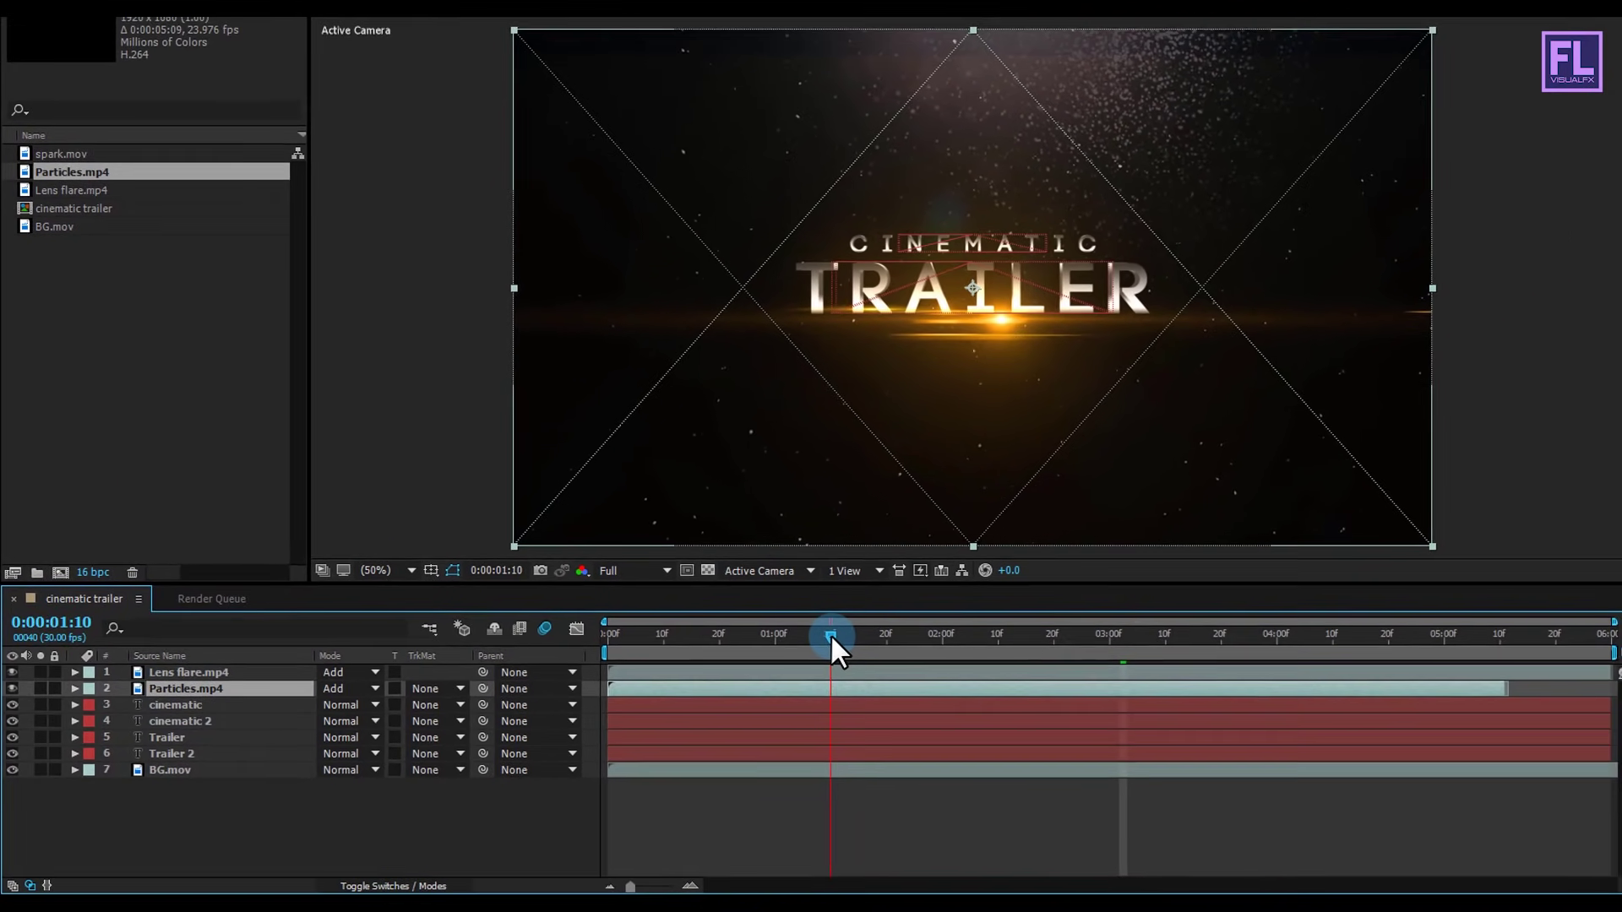
{"action": "left_click_drag", "start_coordinate": [829, 633], "coordinate": [1095, 665]}
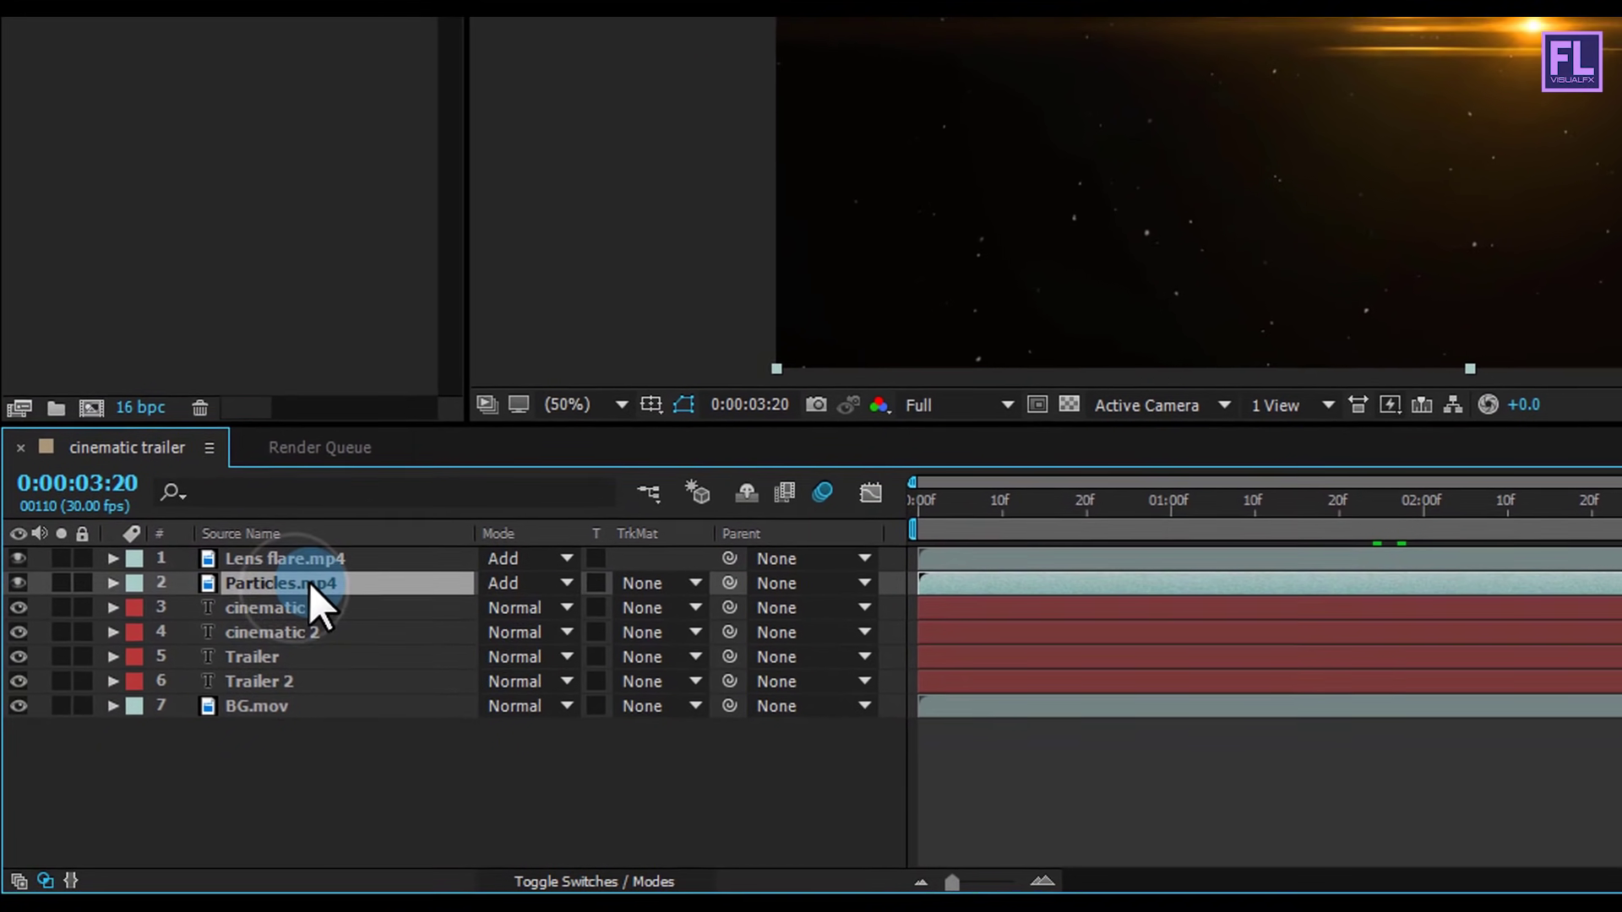
{"action": "left_click", "coordinate": [583, 861]}
{"action": "left_click", "coordinate": [629, 583]}
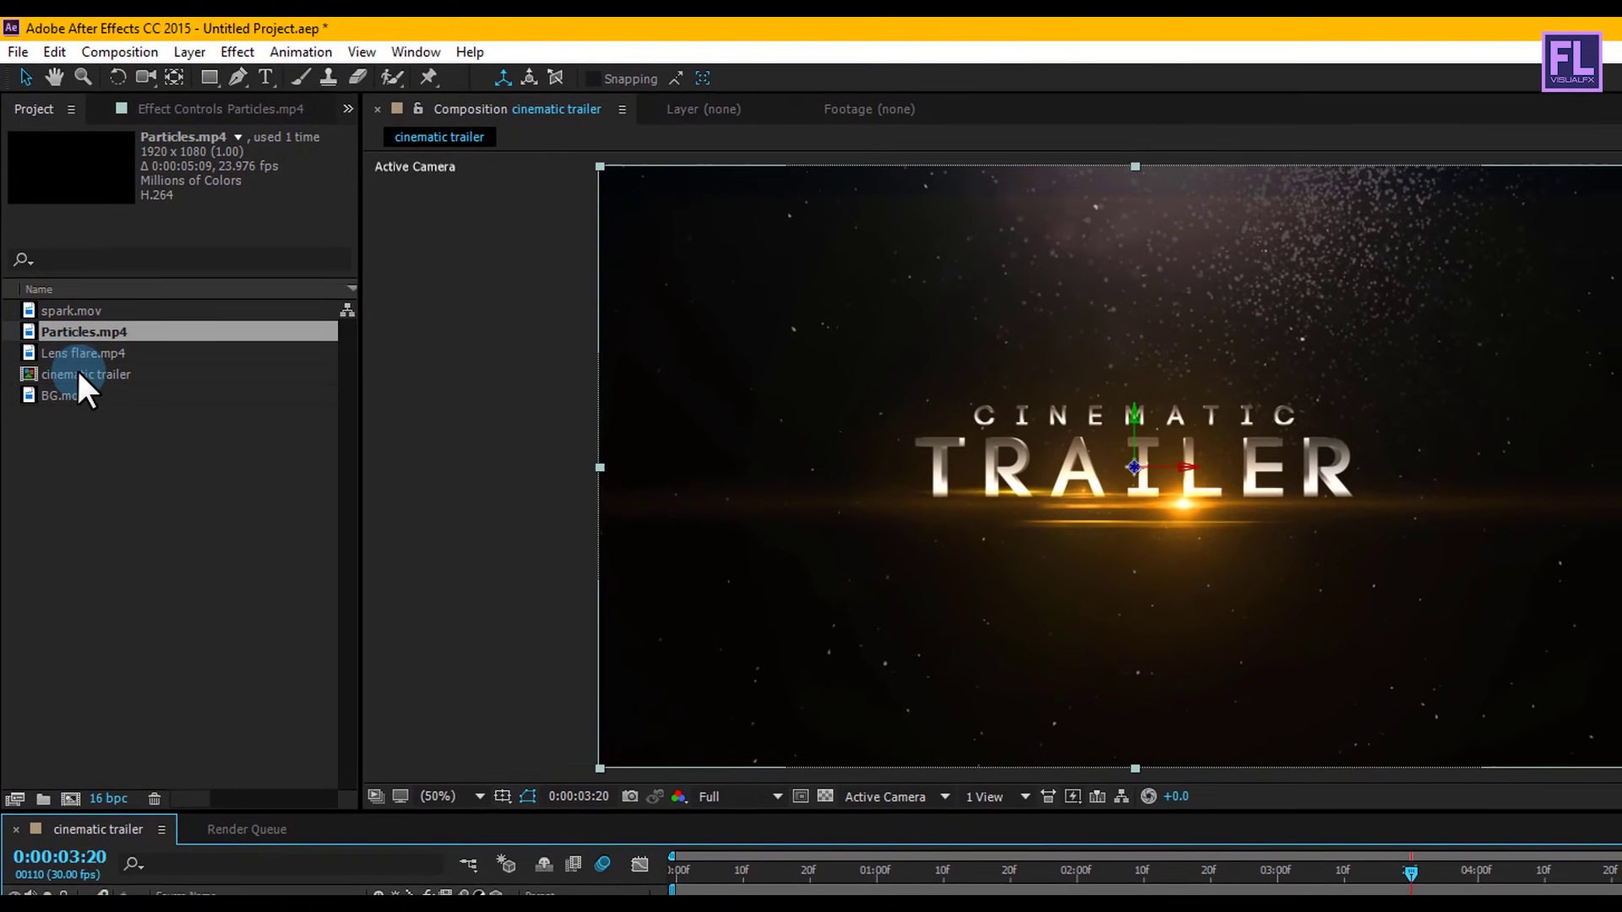
Place spark.mov as layer 3 below Particles.mp4 and scrub the opening frames to check the sparks.
{"action": "left_click", "coordinate": [75, 313]}
{"action": "left_click_drag", "start_coordinate": [74, 311], "coordinate": [199, 911]}
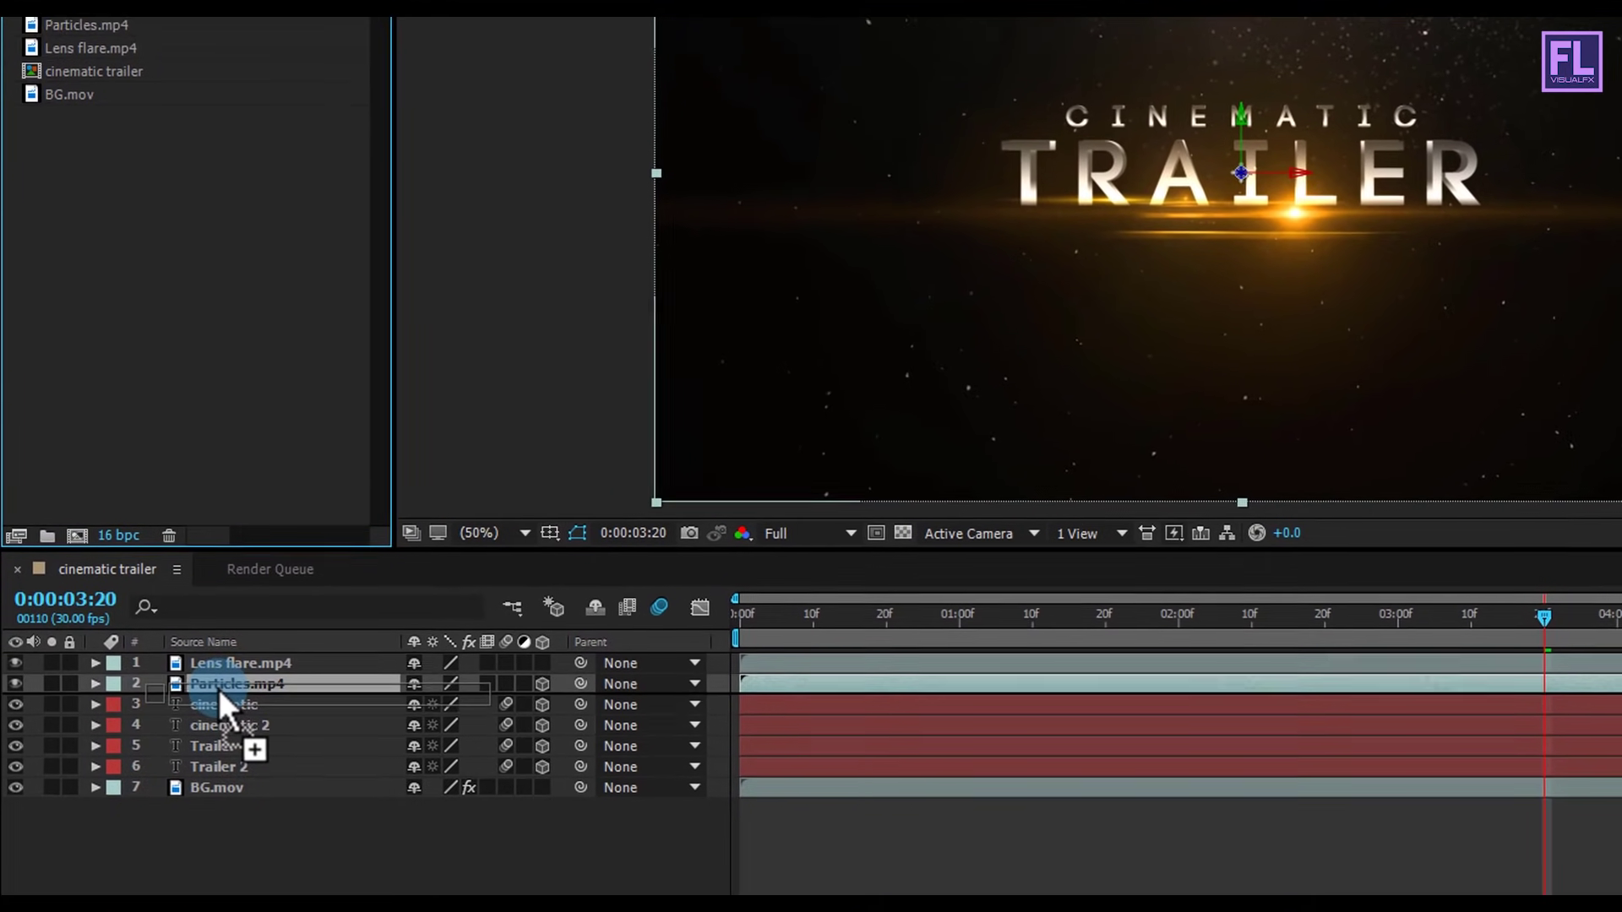
{"action": "left_click_drag", "start_coordinate": [218, 687], "coordinate": [218, 688]}
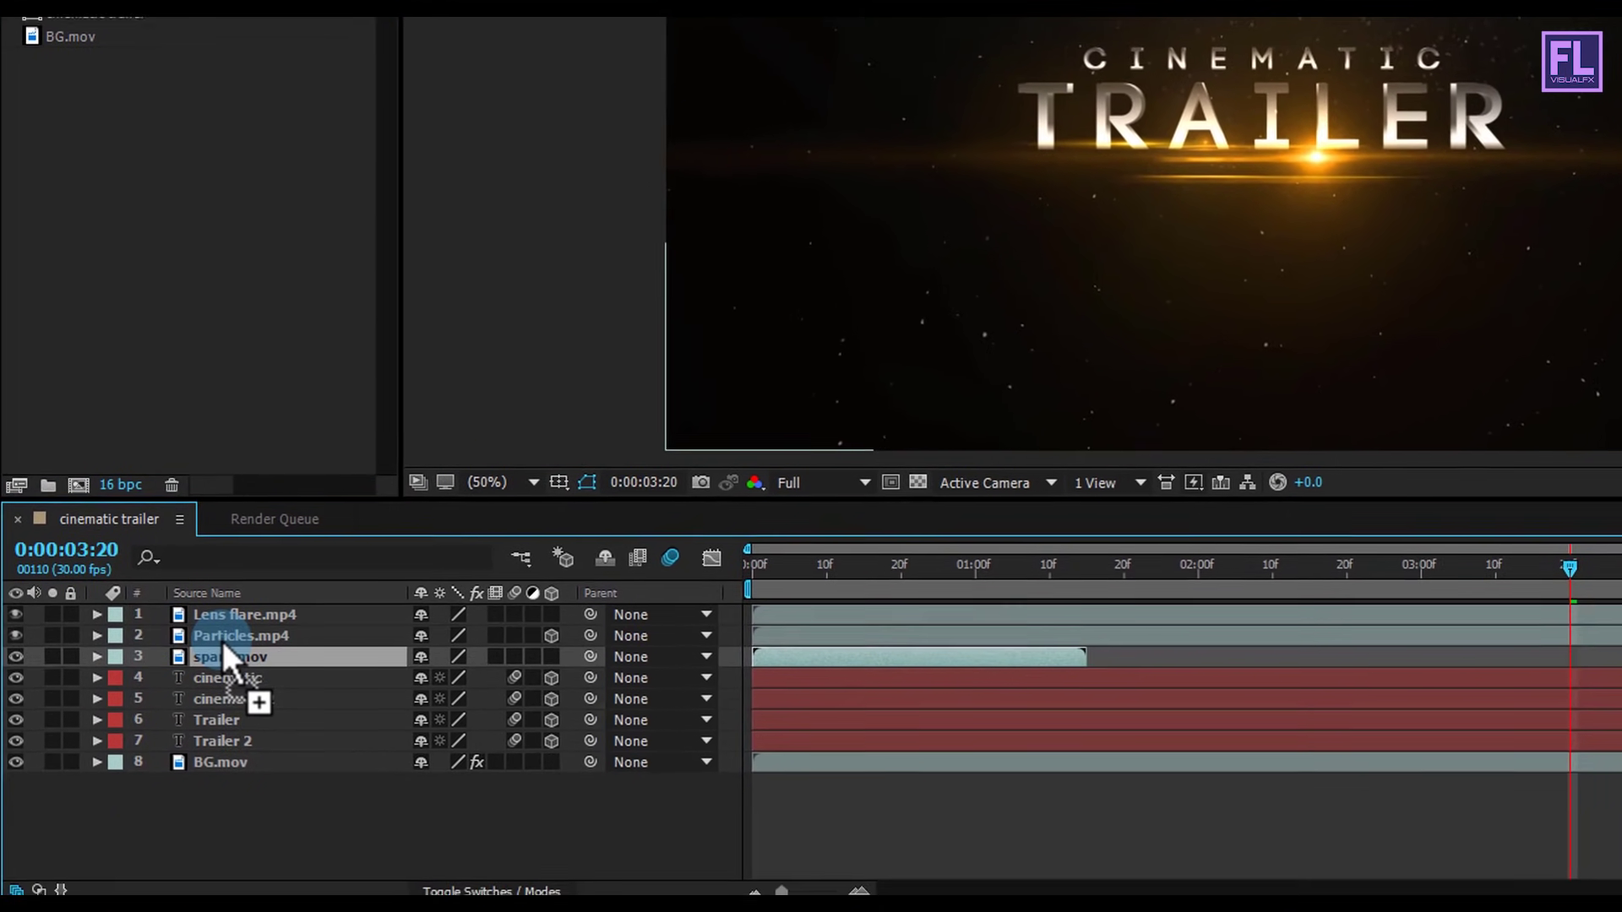
{"action": "left_click", "coordinate": [775, 555]}
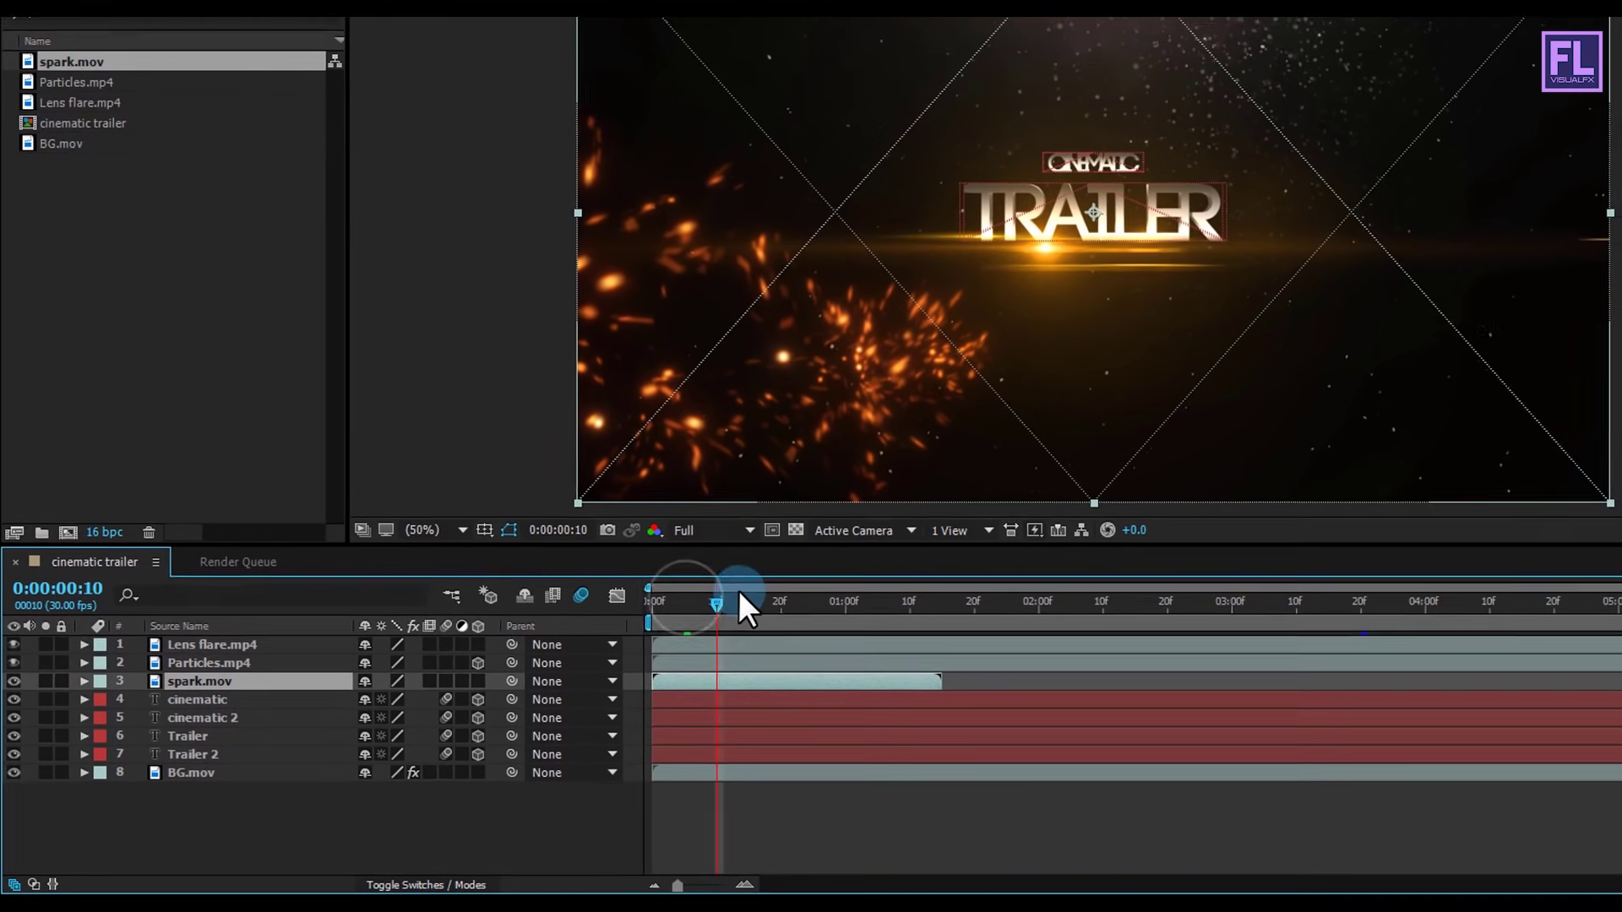
{"action": "left_click_drag", "start_coordinate": [738, 596], "coordinate": [795, 597]}
{"action": "left_click_drag", "start_coordinate": [647, 654], "coordinate": [570, 661]}
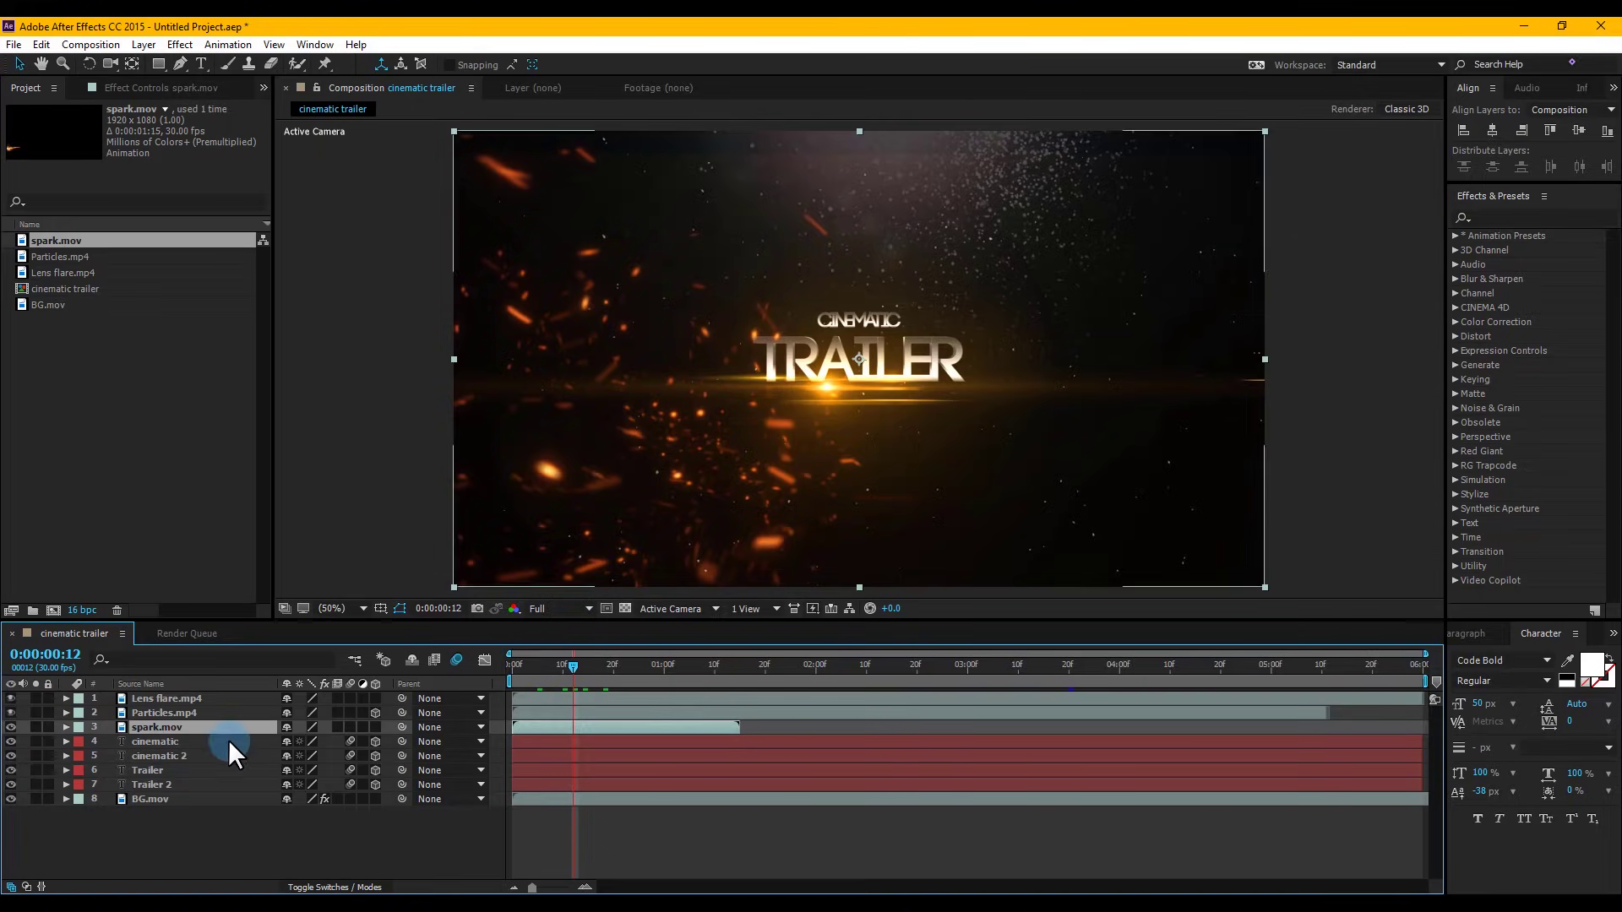
{"action": "left_click", "coordinate": [157, 859]}
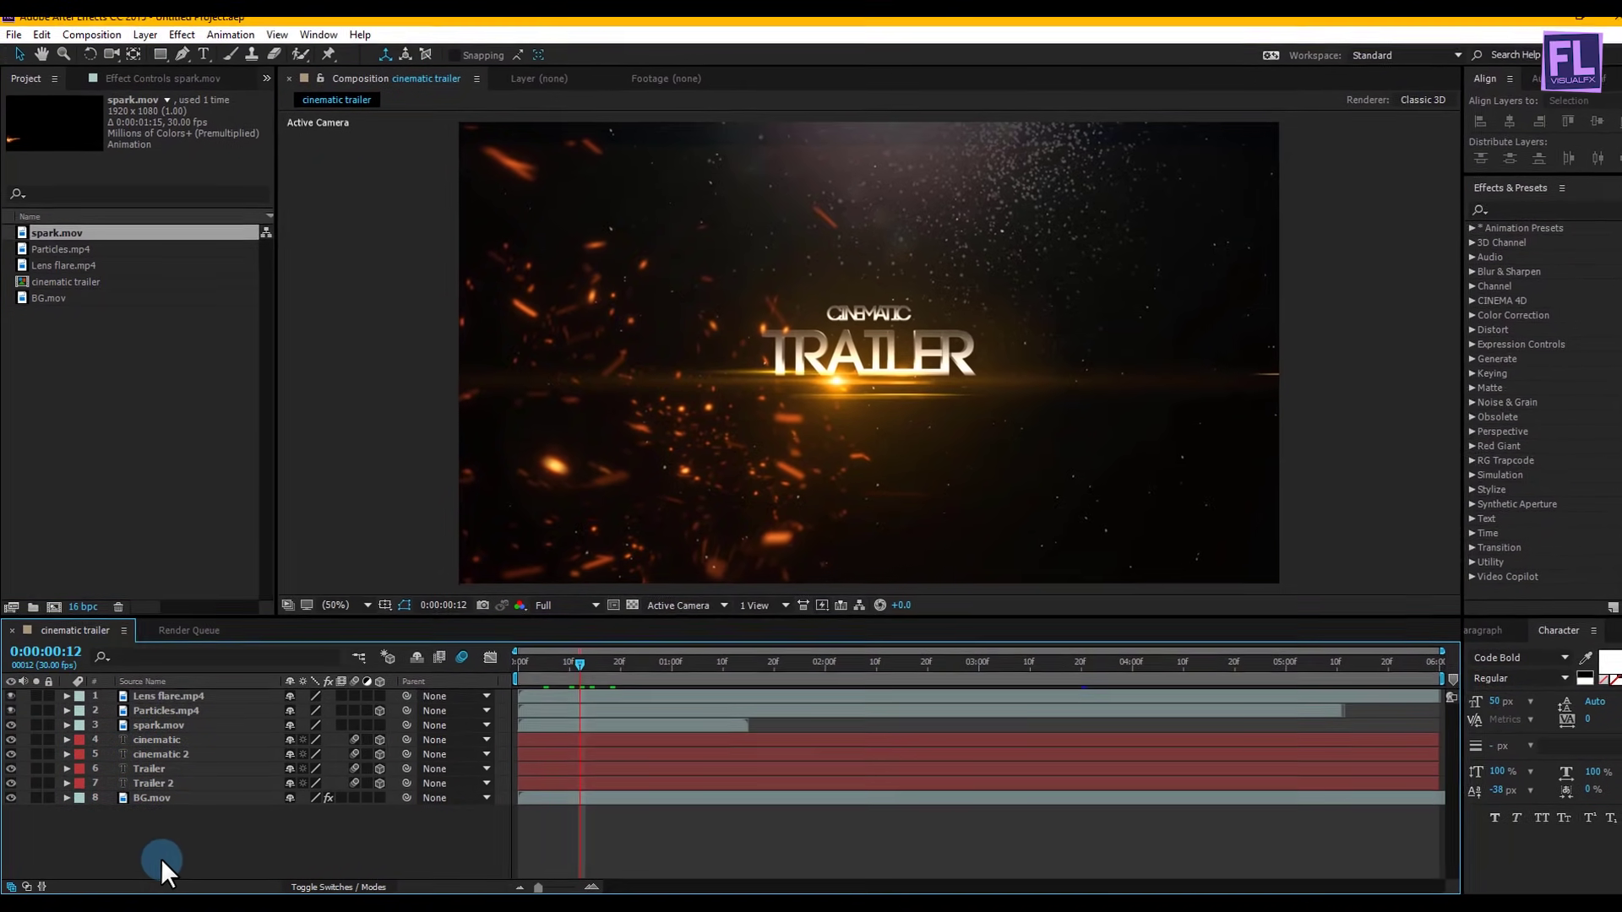
Create a new camera layer, Camera 1.
{"action": "right_click", "coordinate": [164, 859]}
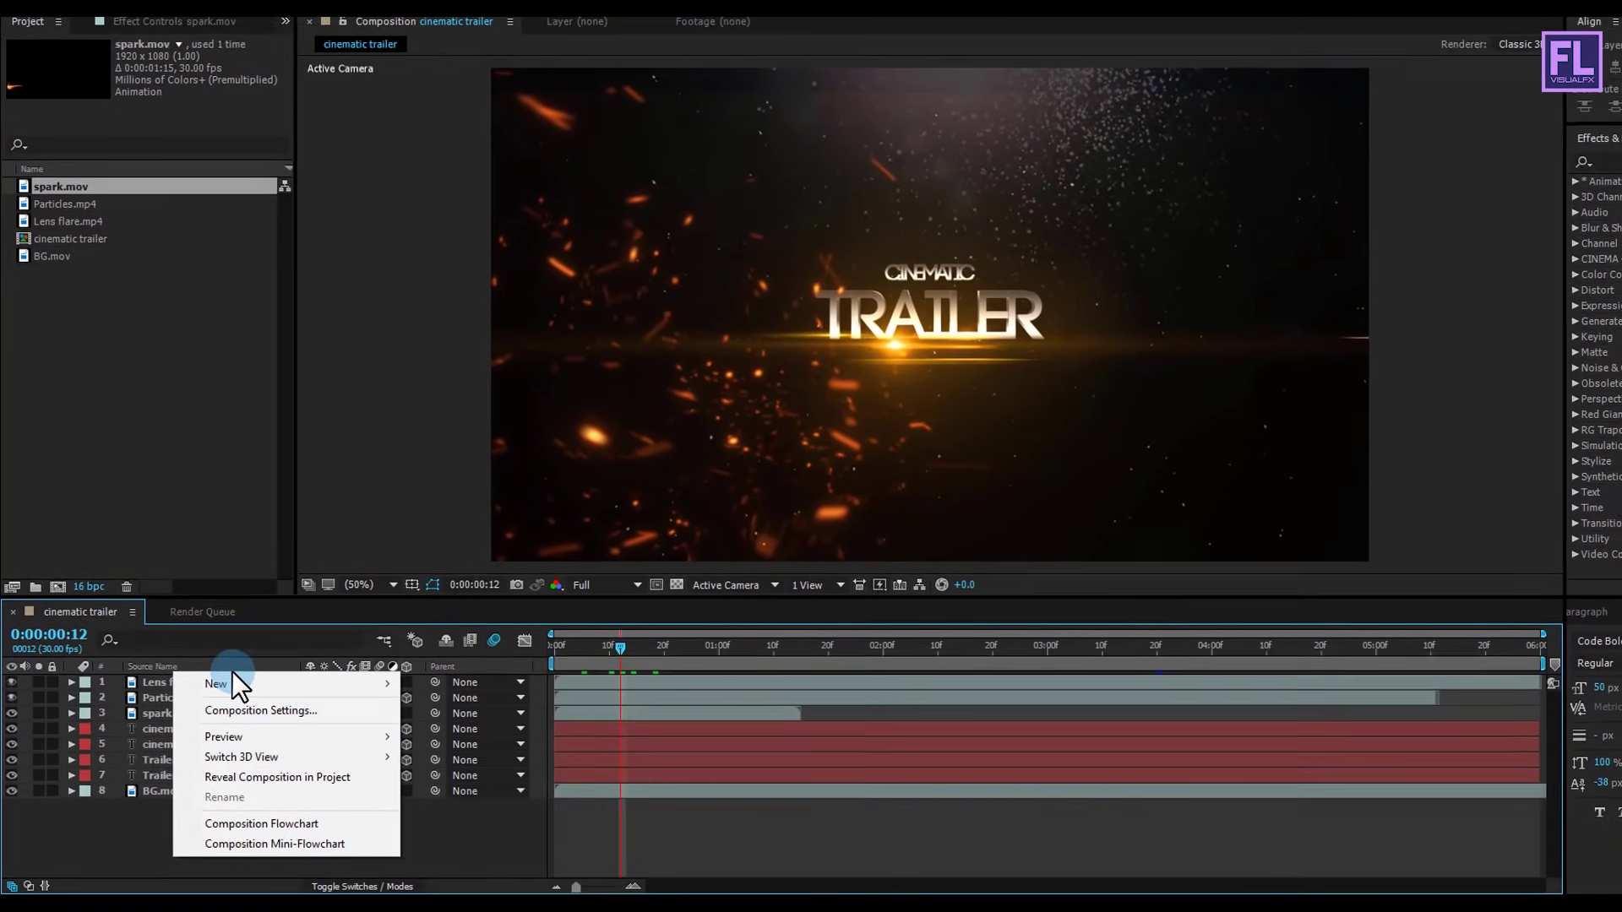
{"action": "mouse_move", "coordinate": [237, 680]}
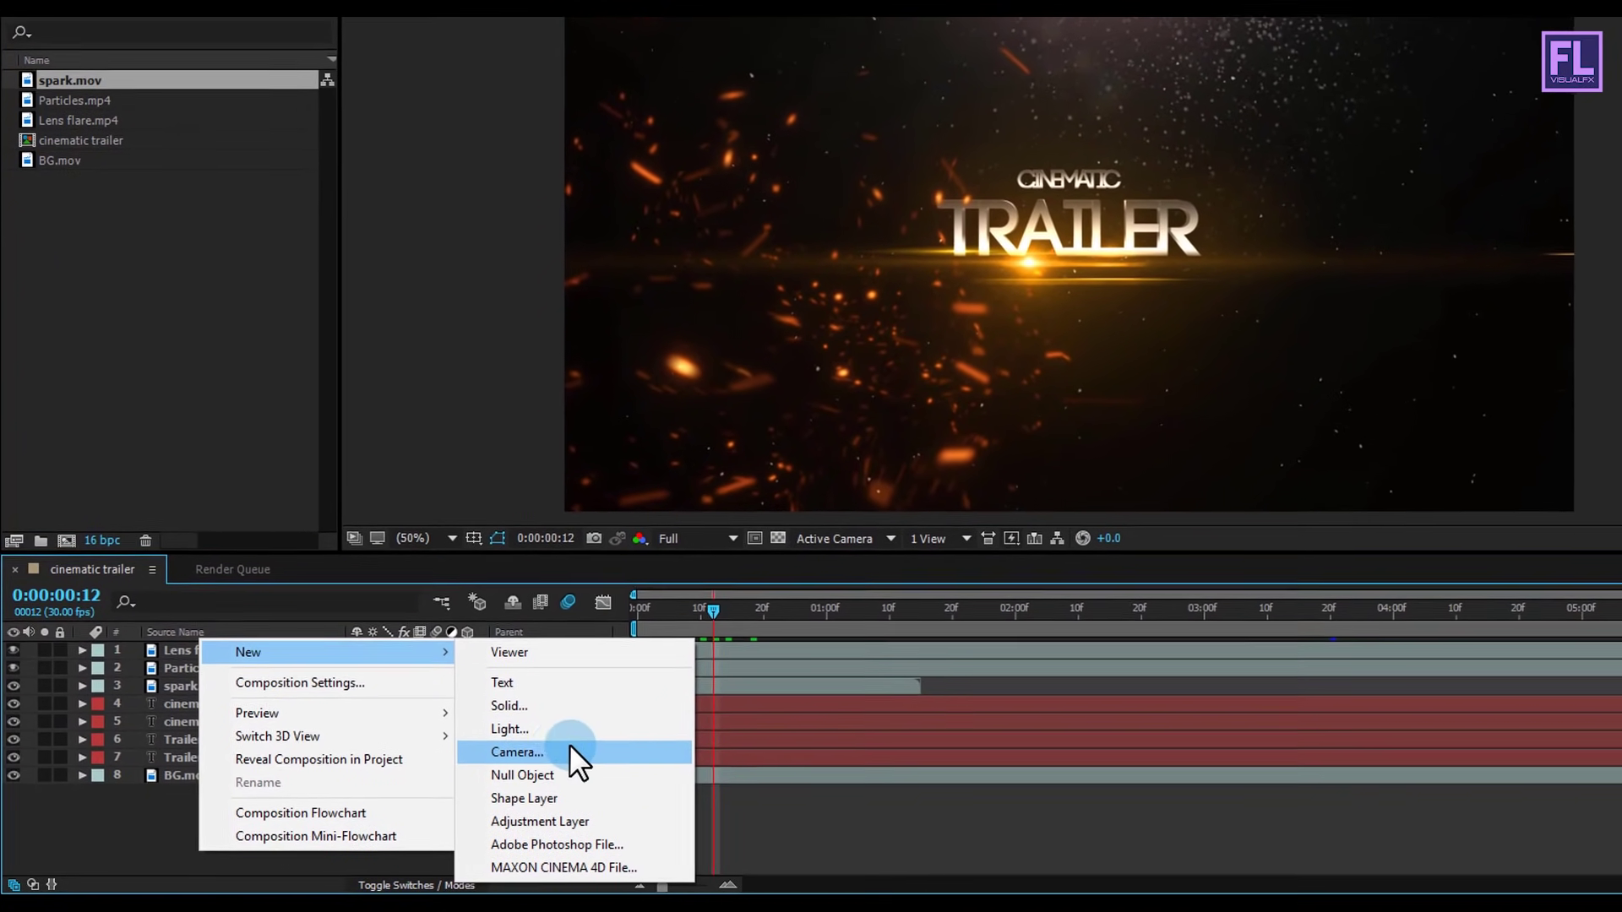
{"action": "left_click", "coordinate": [571, 750]}
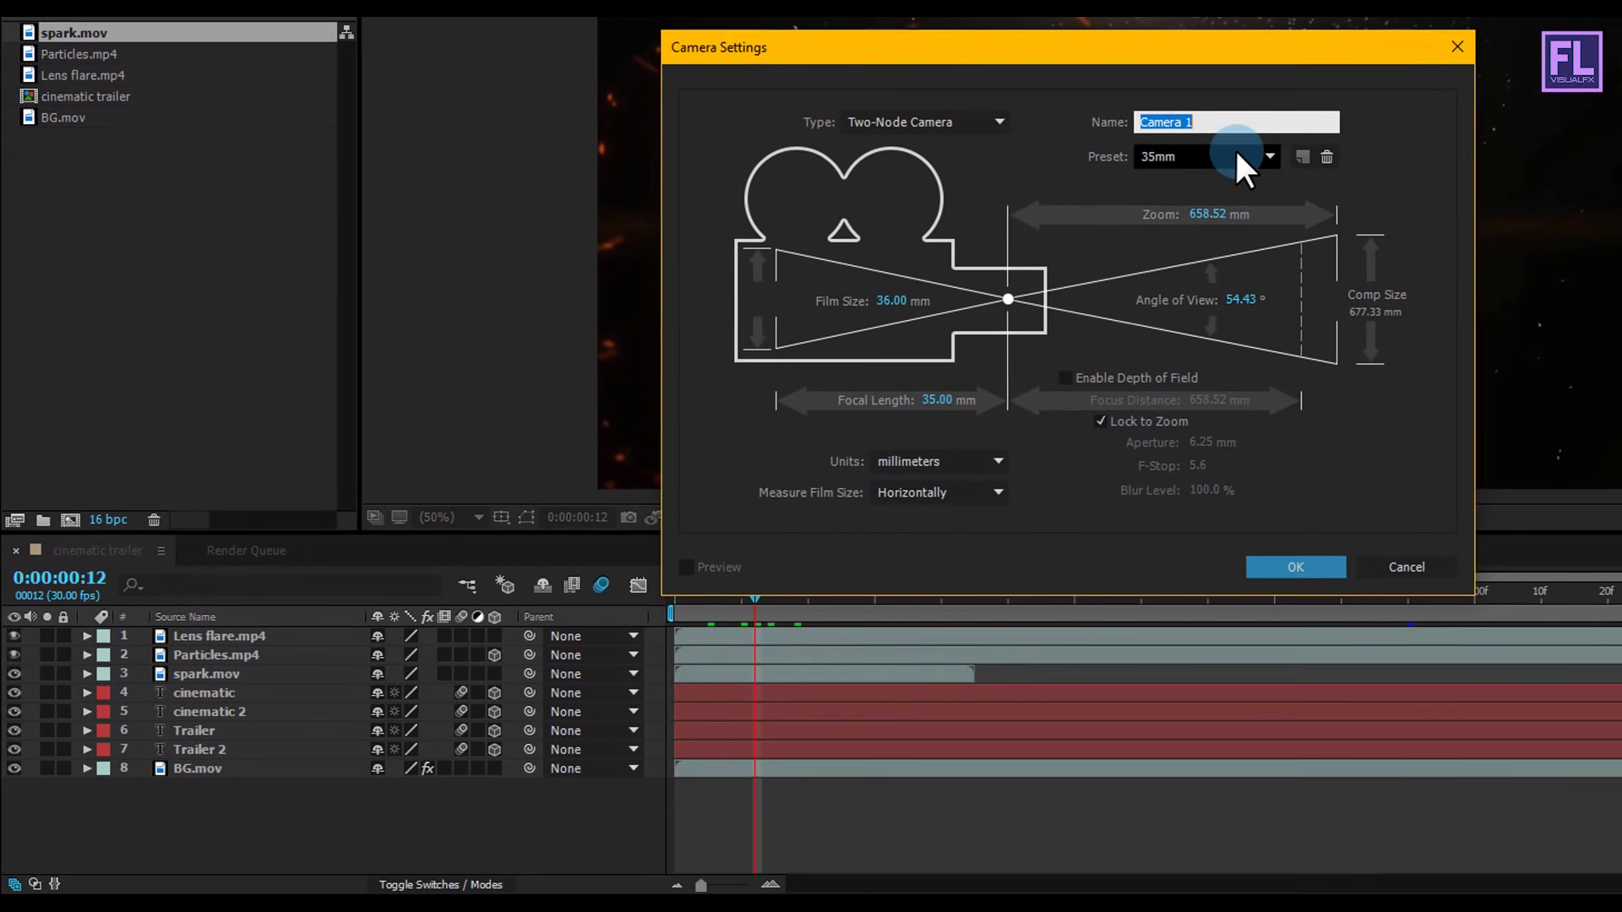
{"action": "left_click", "coordinate": [1237, 153]}
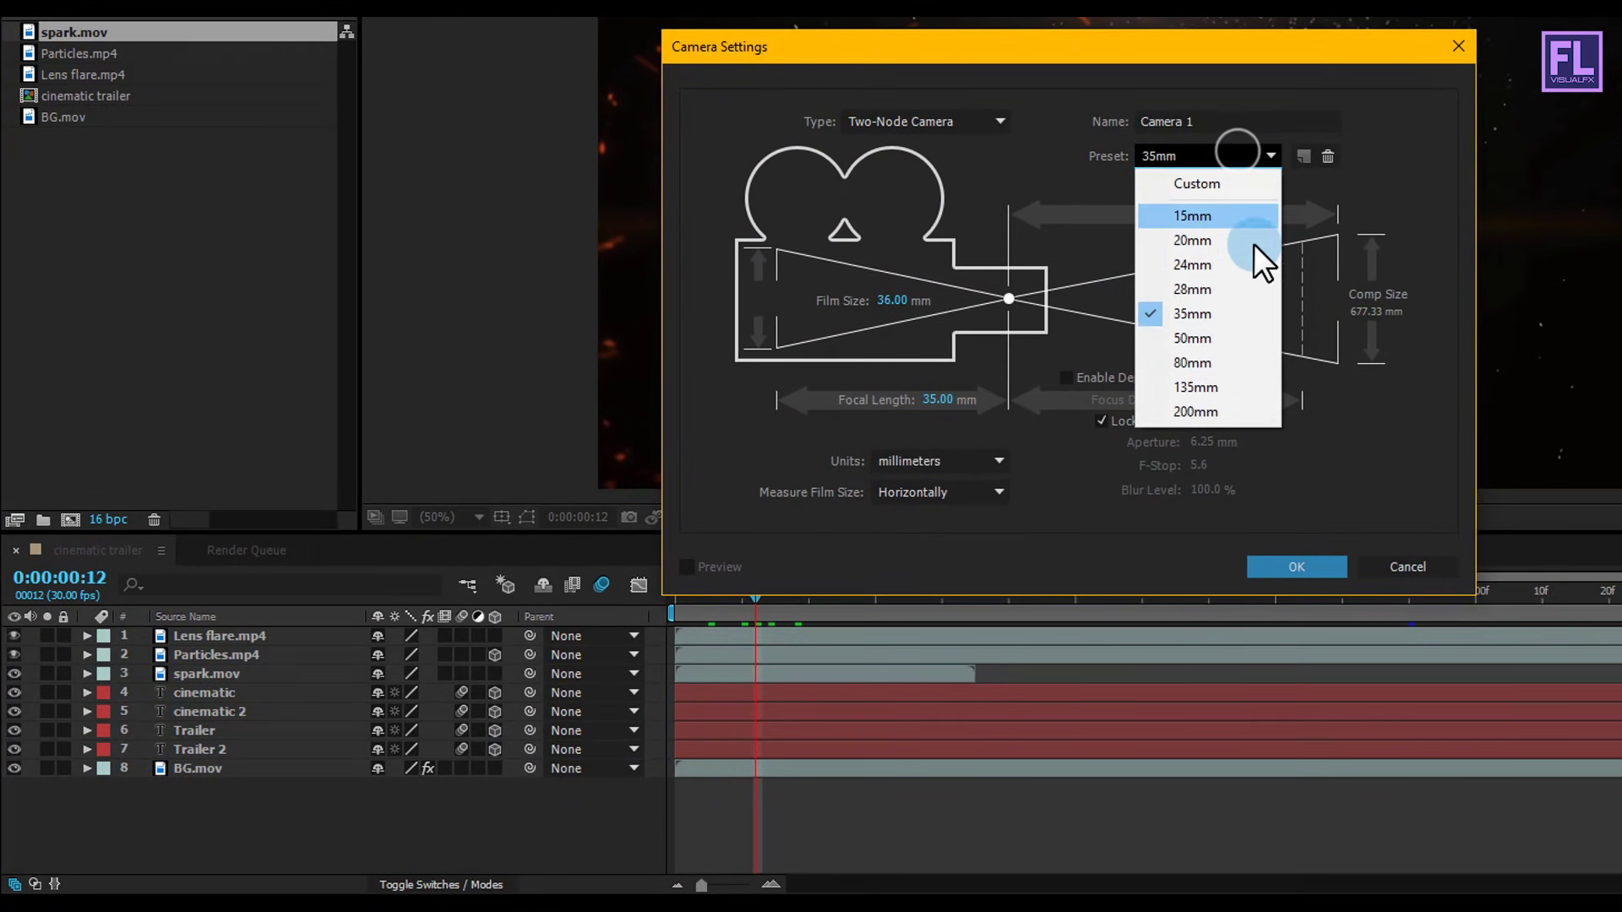
{"action": "left_click", "coordinate": [1286, 560]}
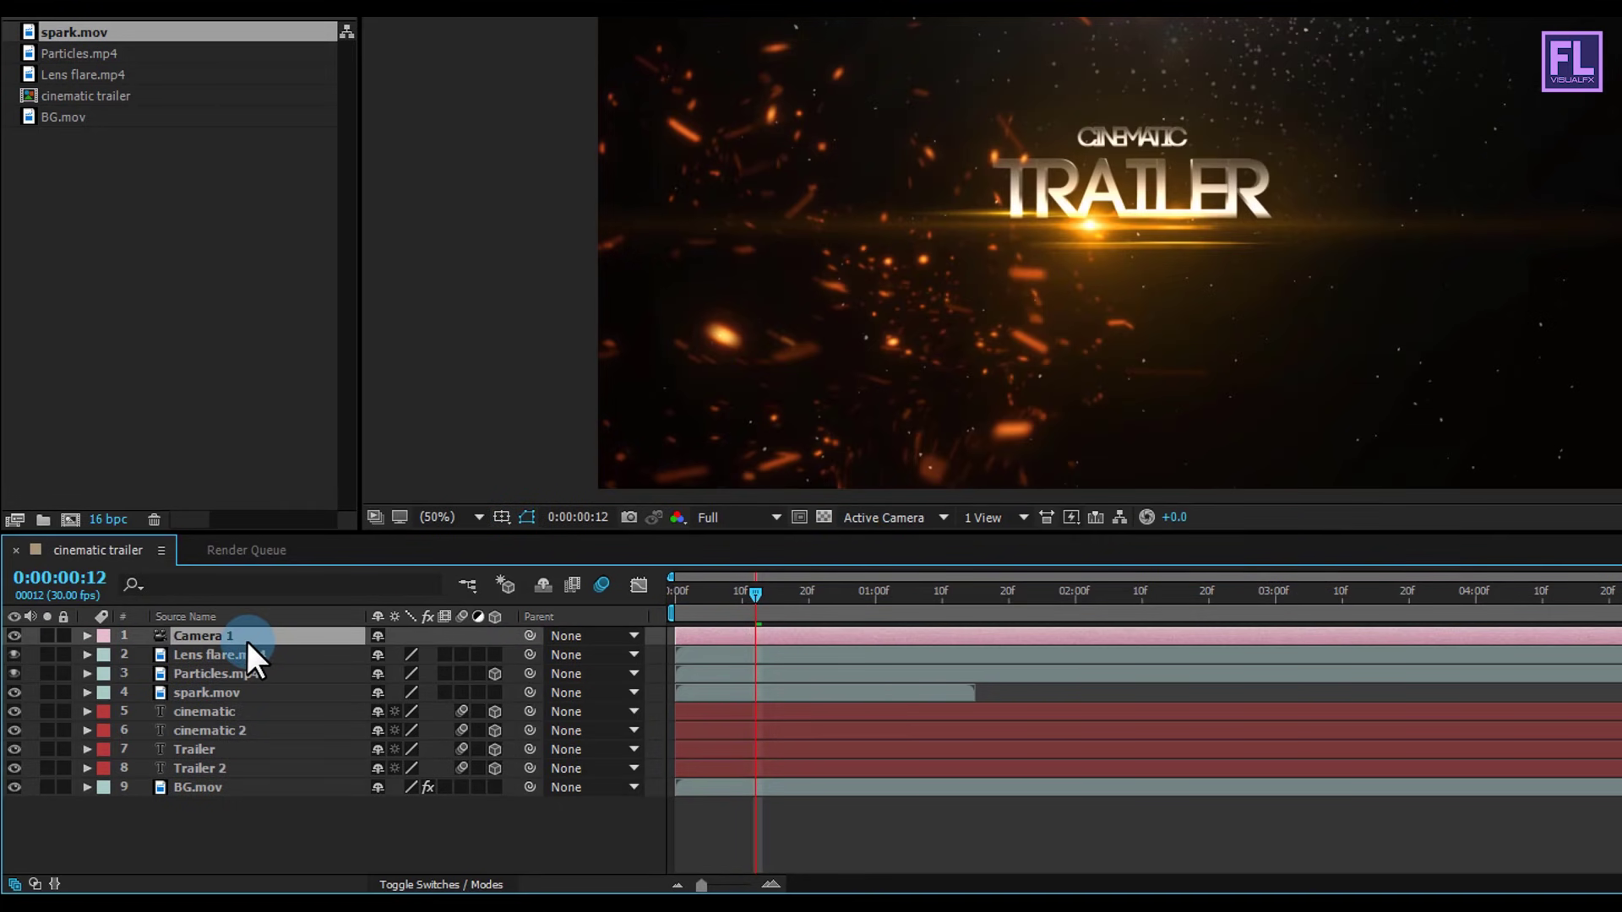
Add a null object, Null 1, and make it a 3D layer.
{"action": "right_click", "coordinate": [258, 822]}
{"action": "left_click", "coordinate": [341, 617]}
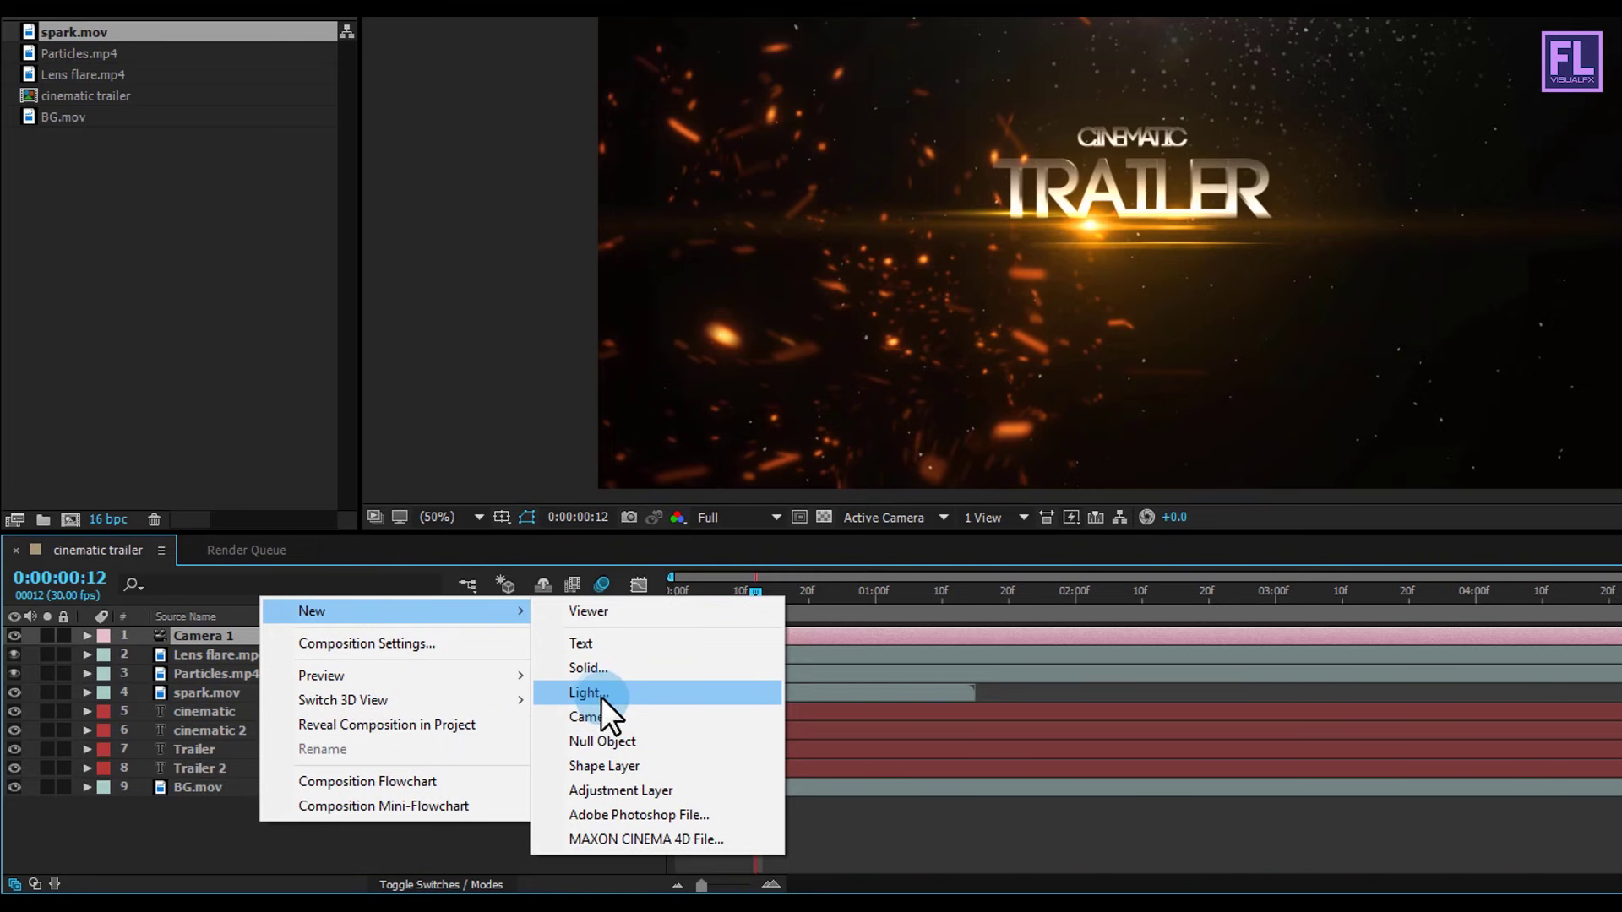
{"action": "left_click", "coordinate": [596, 742]}
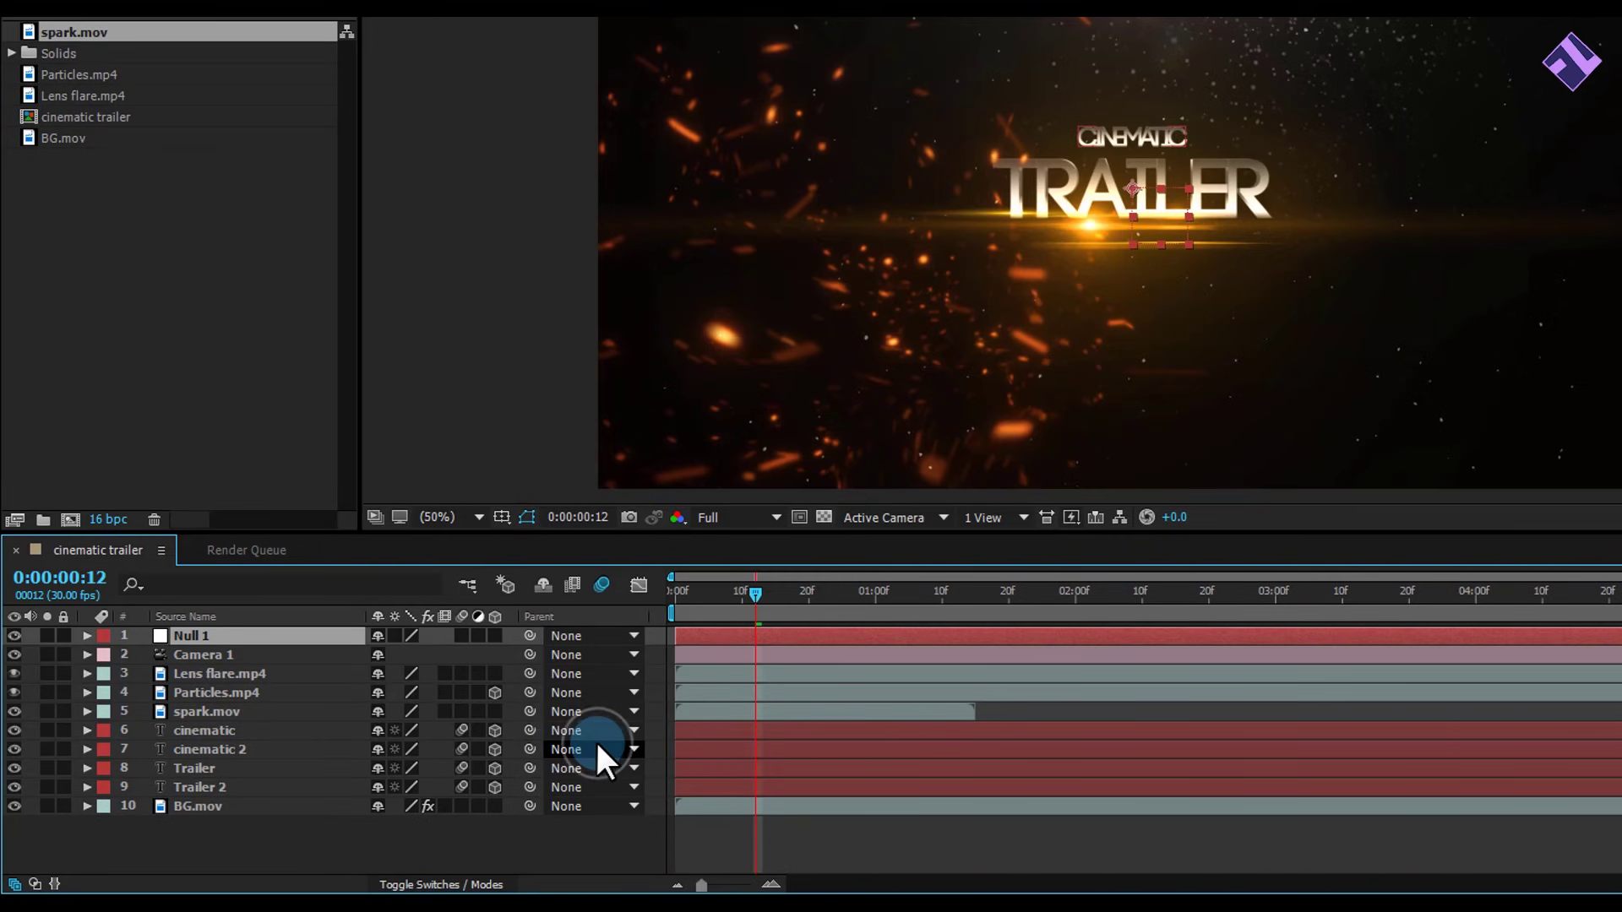
{"action": "left_click", "coordinate": [495, 636]}
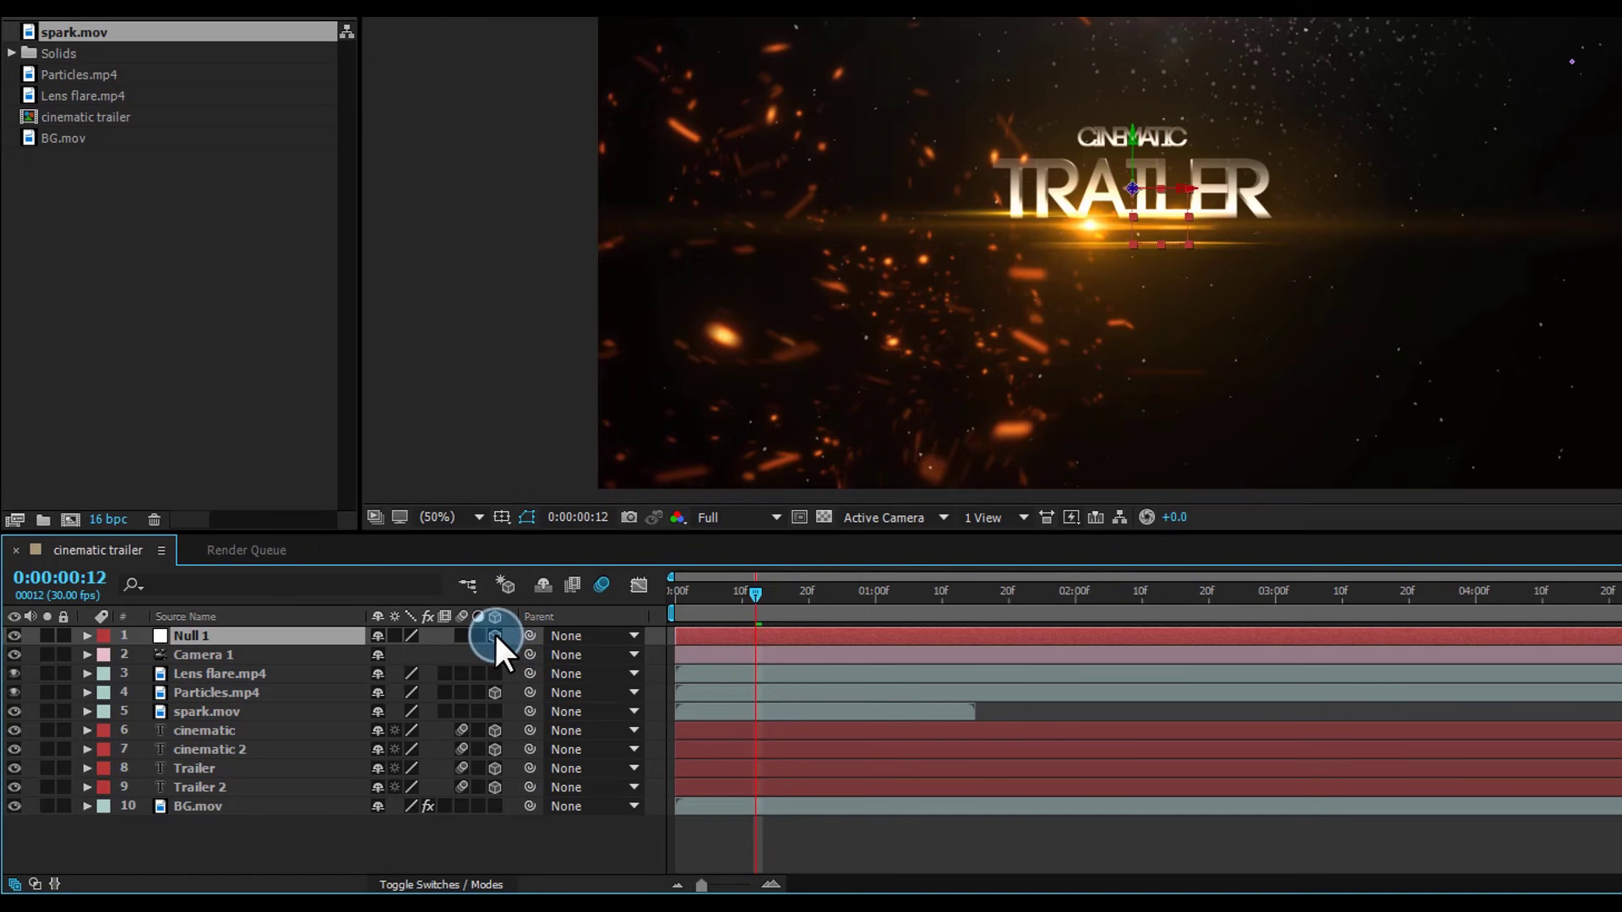
Parent Camera 1 to Null 1 and reveal Null 1's Position property.
{"action": "left_click", "coordinate": [222, 657]}
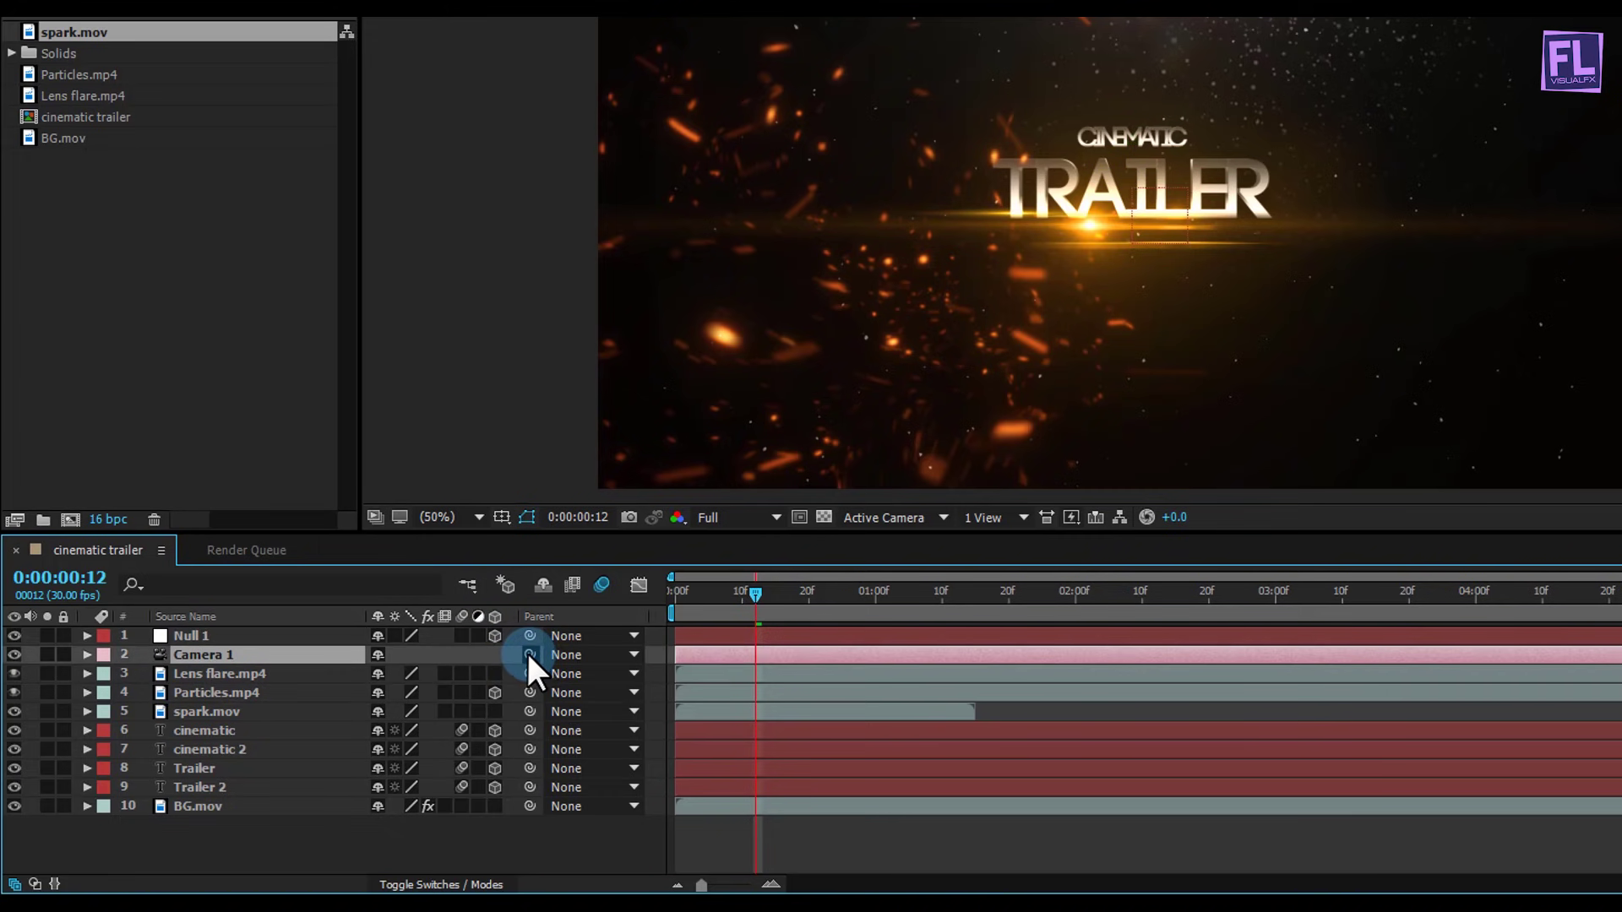
{"action": "left_click_drag", "start_coordinate": [528, 653], "coordinate": [215, 633]}
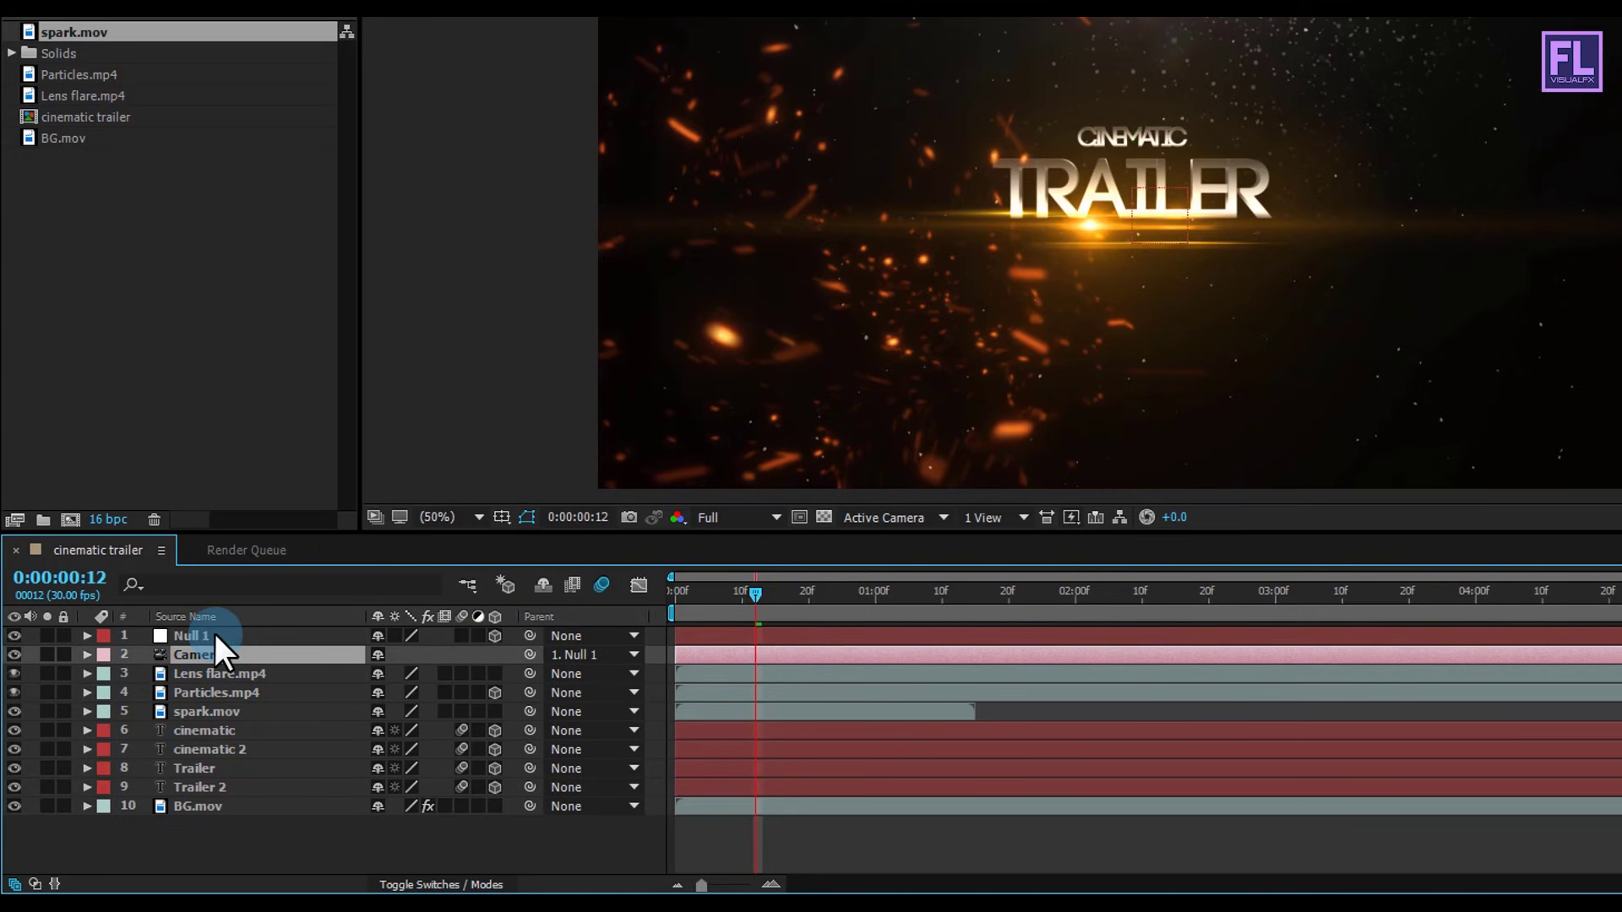
{"action": "left_click", "coordinate": [209, 636]}
{"action": "key", "text": "p"}
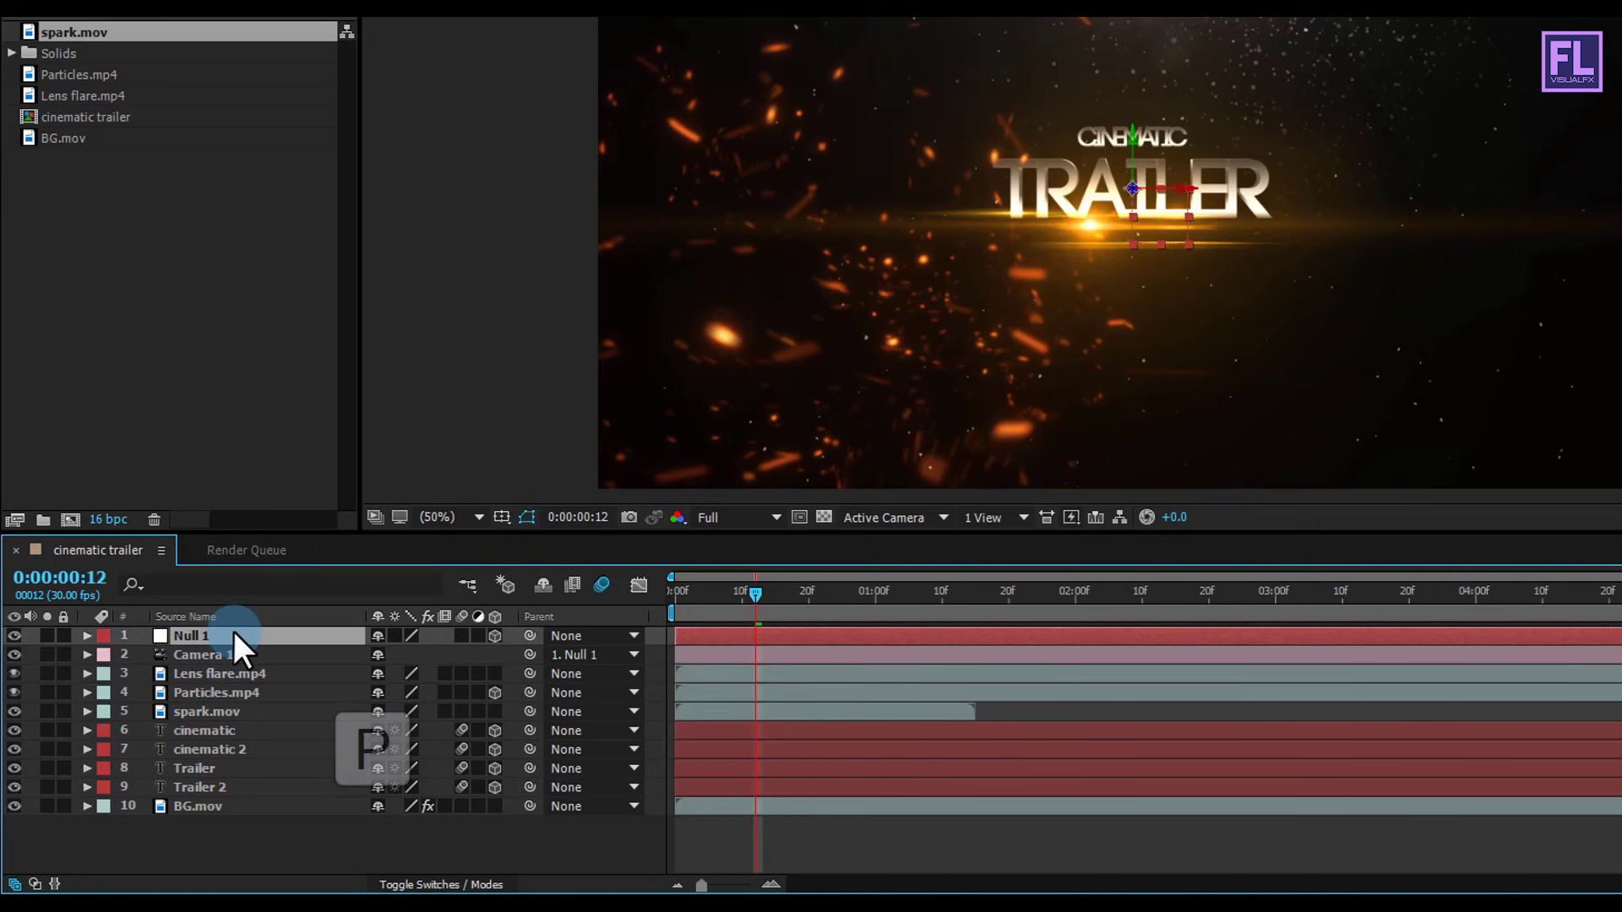
{"action": "left_click", "coordinate": [747, 623]}
{"action": "left_click", "coordinate": [756, 596]}
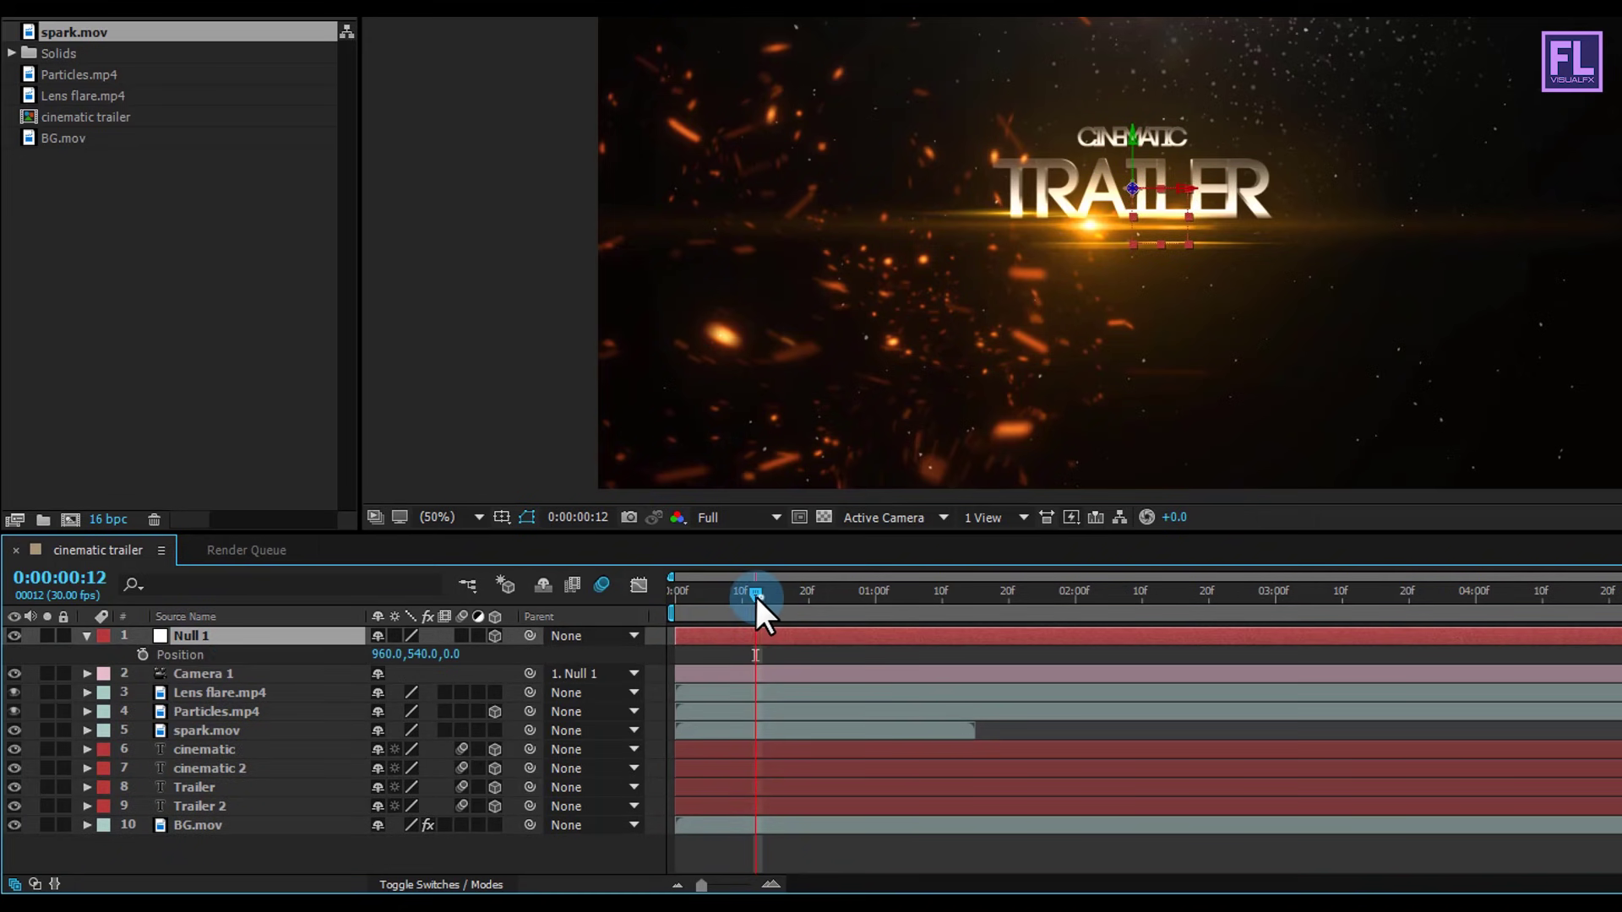
Pull the camera back by setting Null 1's starting Z position to -1886.
{"action": "left_click", "coordinate": [450, 655]}
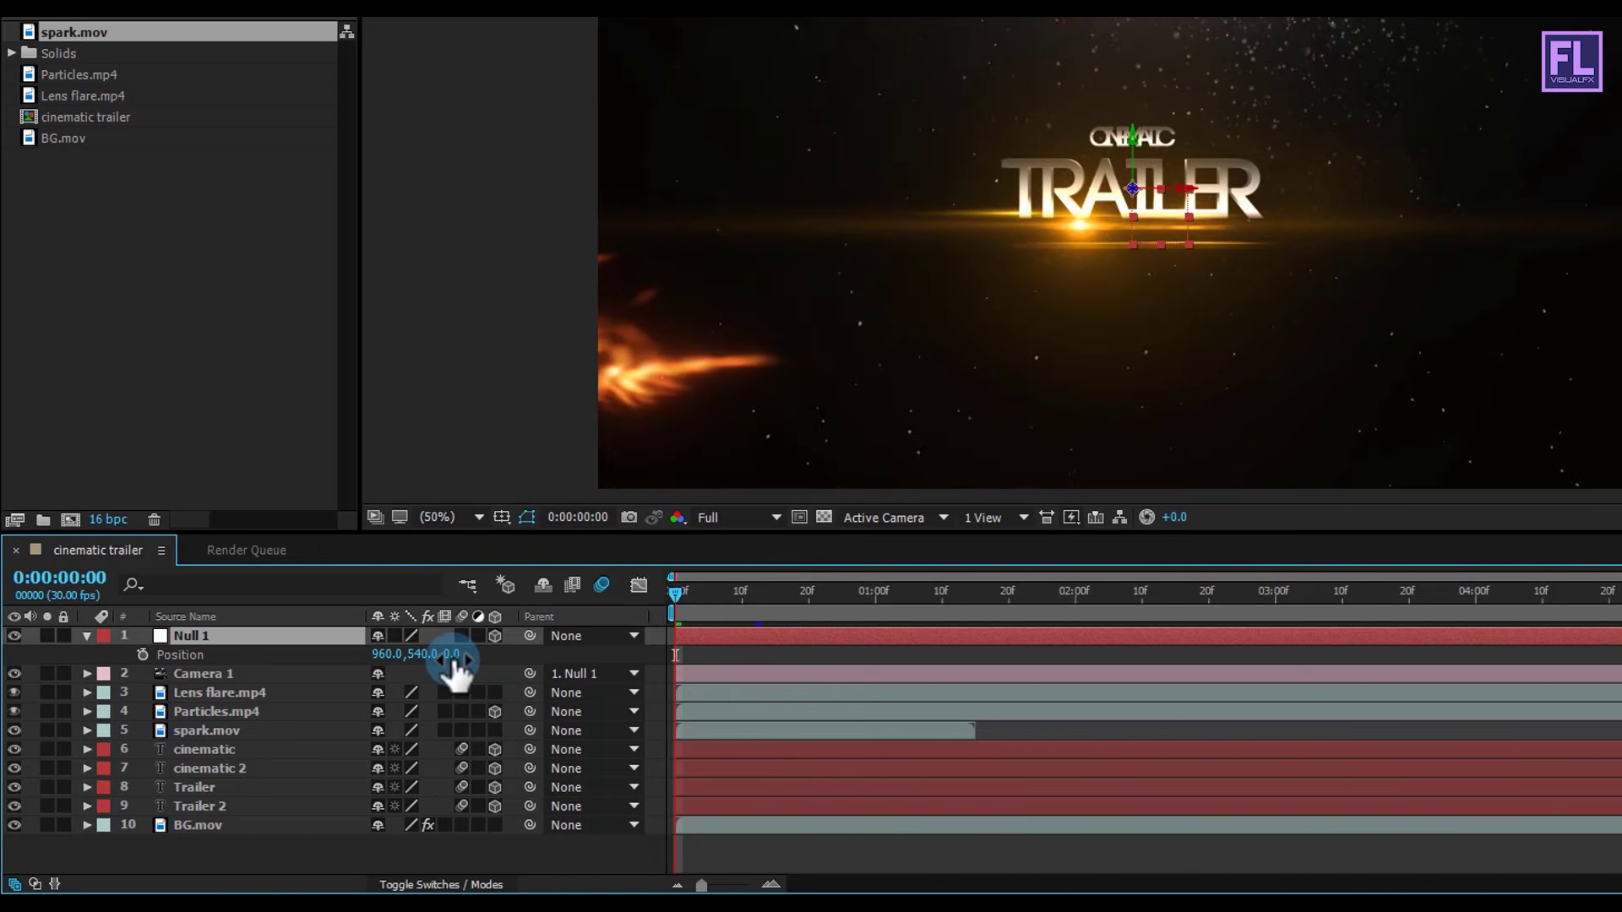
{"action": "left_click_drag", "start_coordinate": [345, 660], "coordinate": [21, 659]}
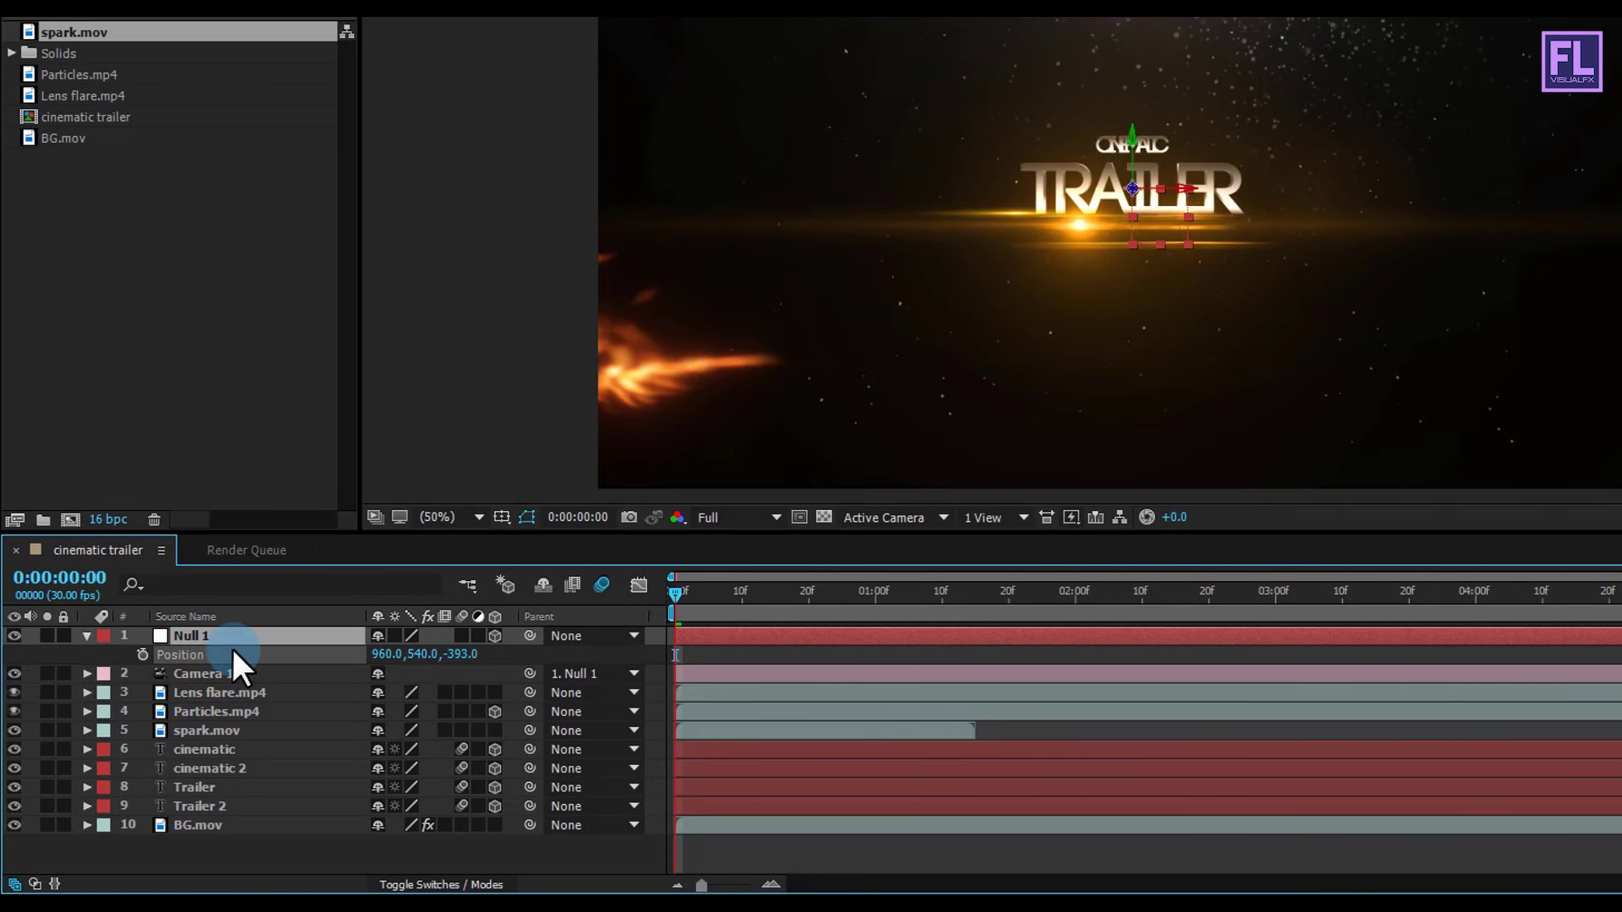
{"action": "left_click_drag", "start_coordinate": [397, 662], "coordinate": [663, 633]}
{"action": "left_click_drag", "start_coordinate": [889, 624], "coordinate": [333, 657]}
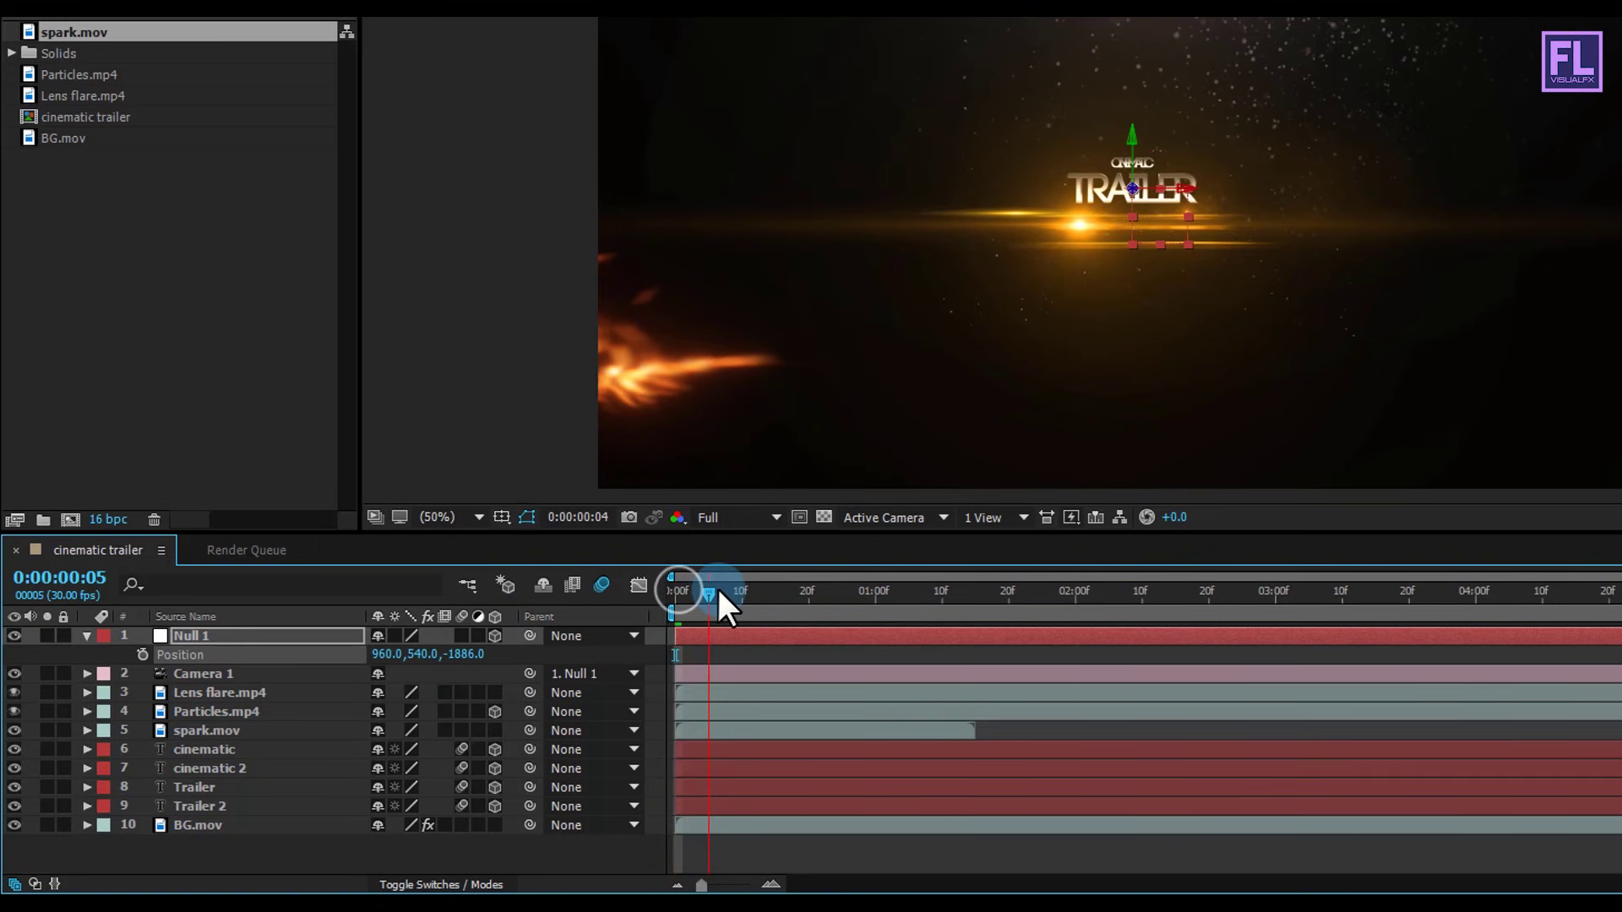
{"action": "left_click_drag", "start_coordinate": [718, 592], "coordinate": [661, 591]}
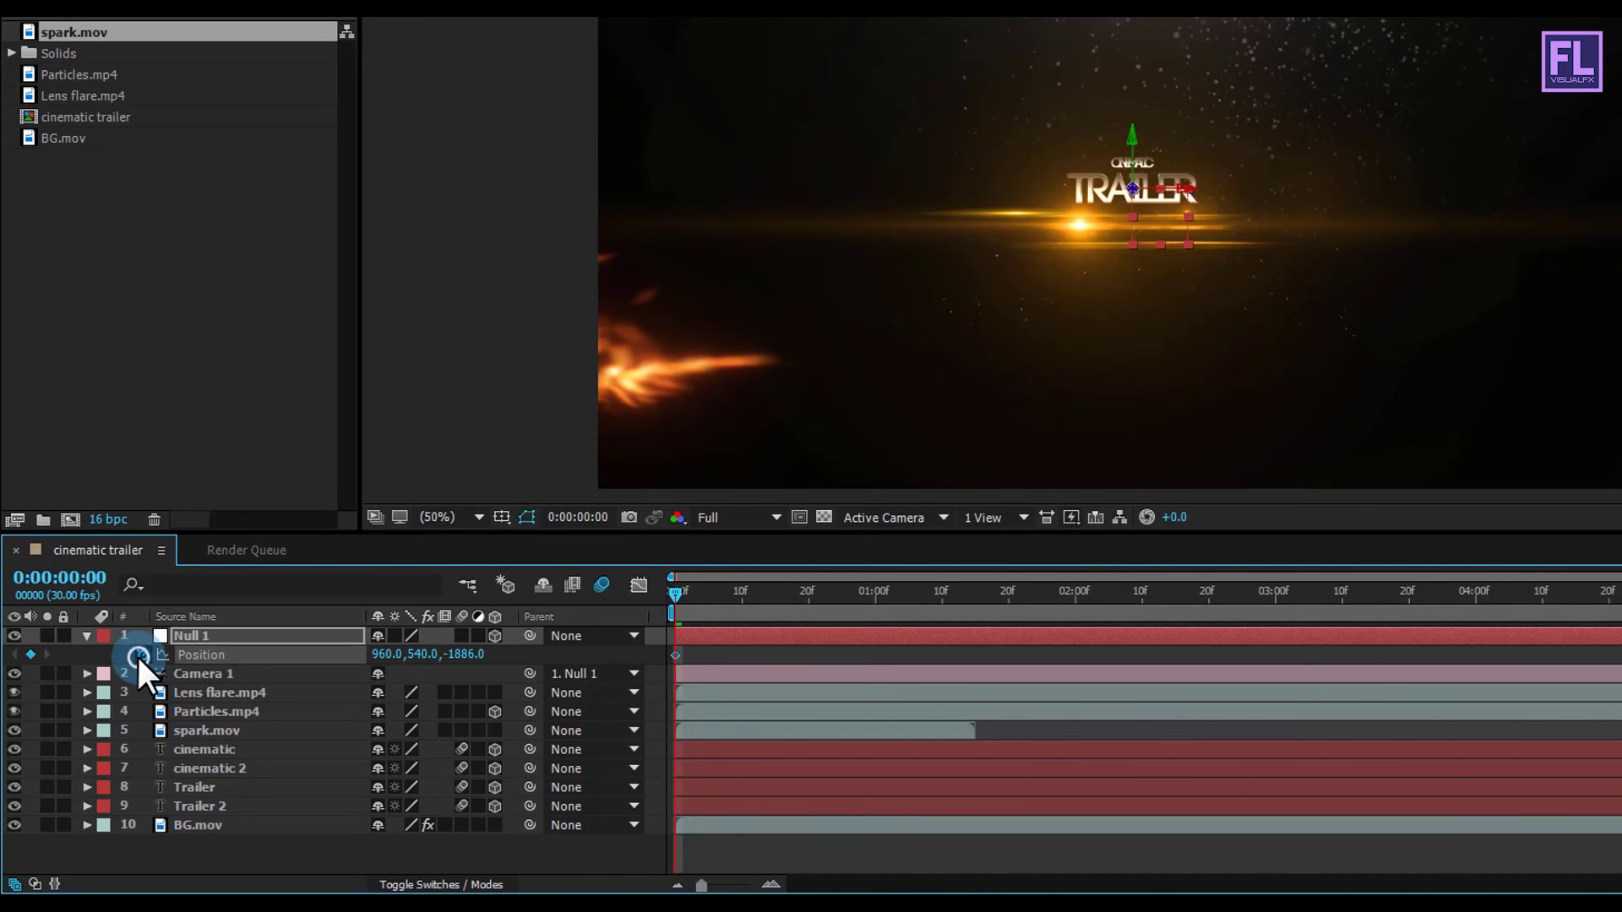
{"action": "left_click_drag", "start_coordinate": [678, 597], "coordinate": [733, 604]}
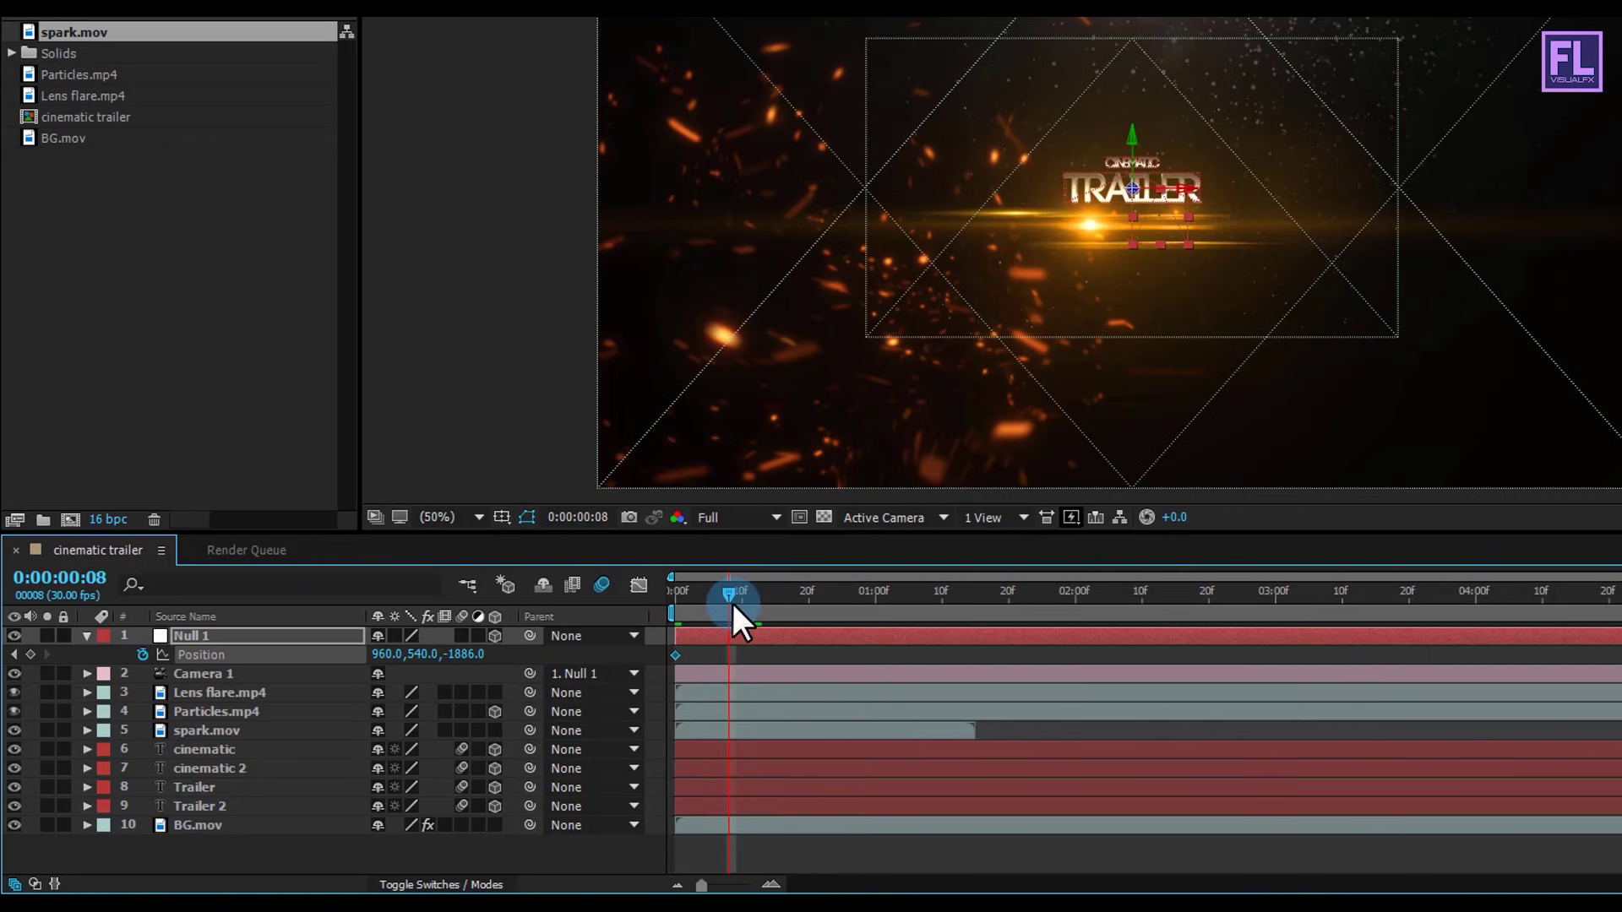
Add a push-in Position keyframe 14 frames in, setting the Null's depth to 285.
{"action": "left_click_drag", "start_coordinate": [466, 655], "coordinate": [597, 649]}
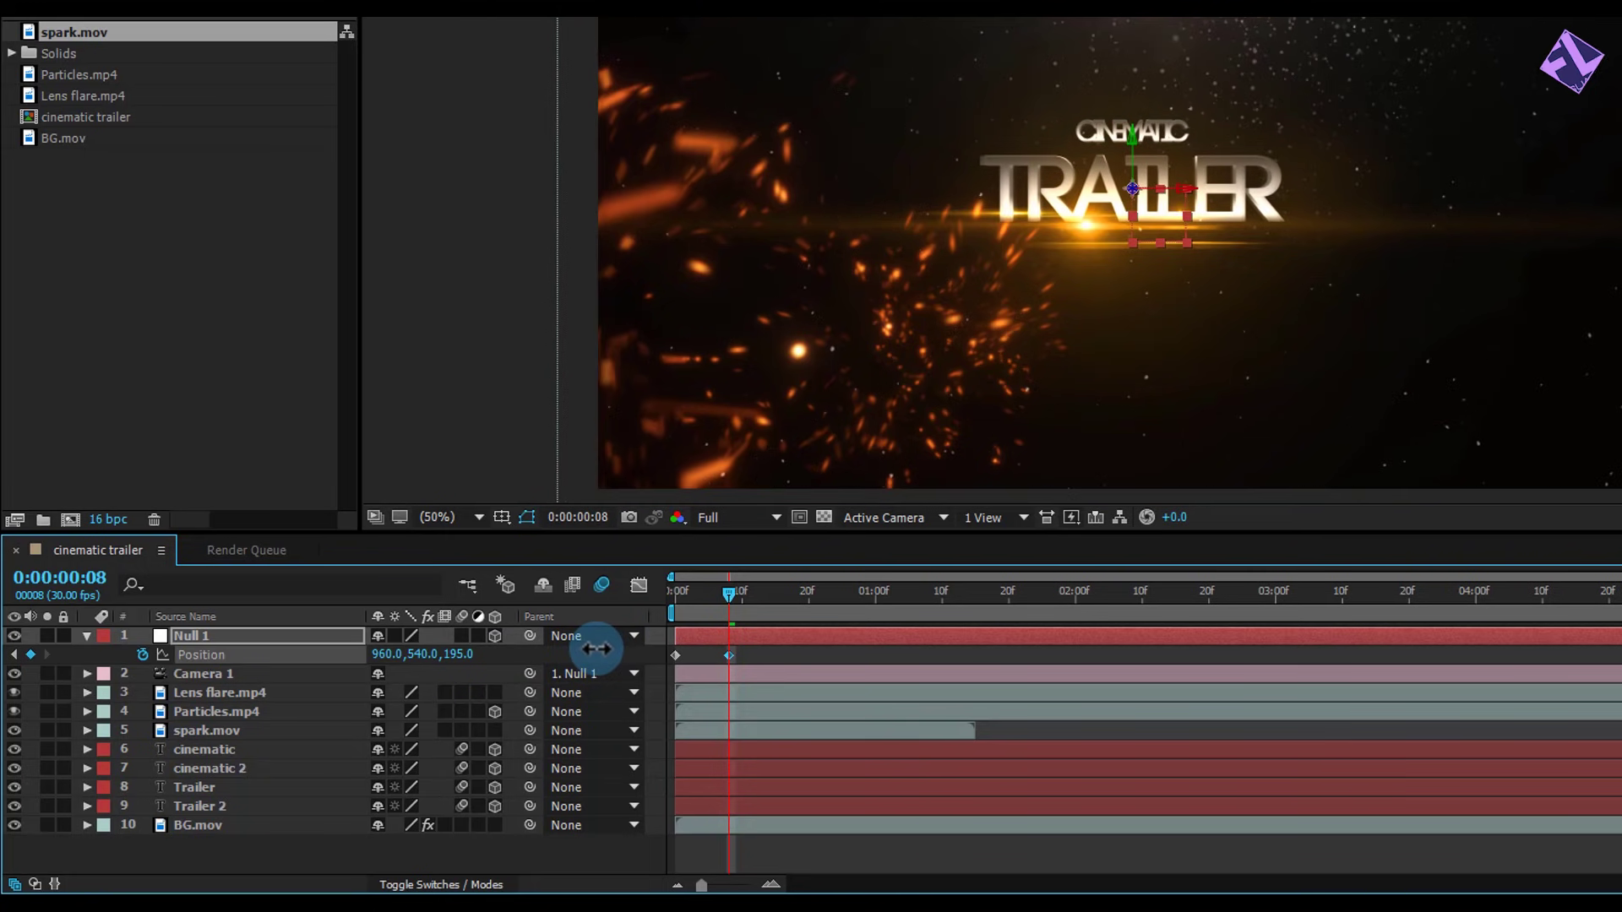
{"action": "left_click_drag", "start_coordinate": [596, 649], "coordinate": [514, 687]}
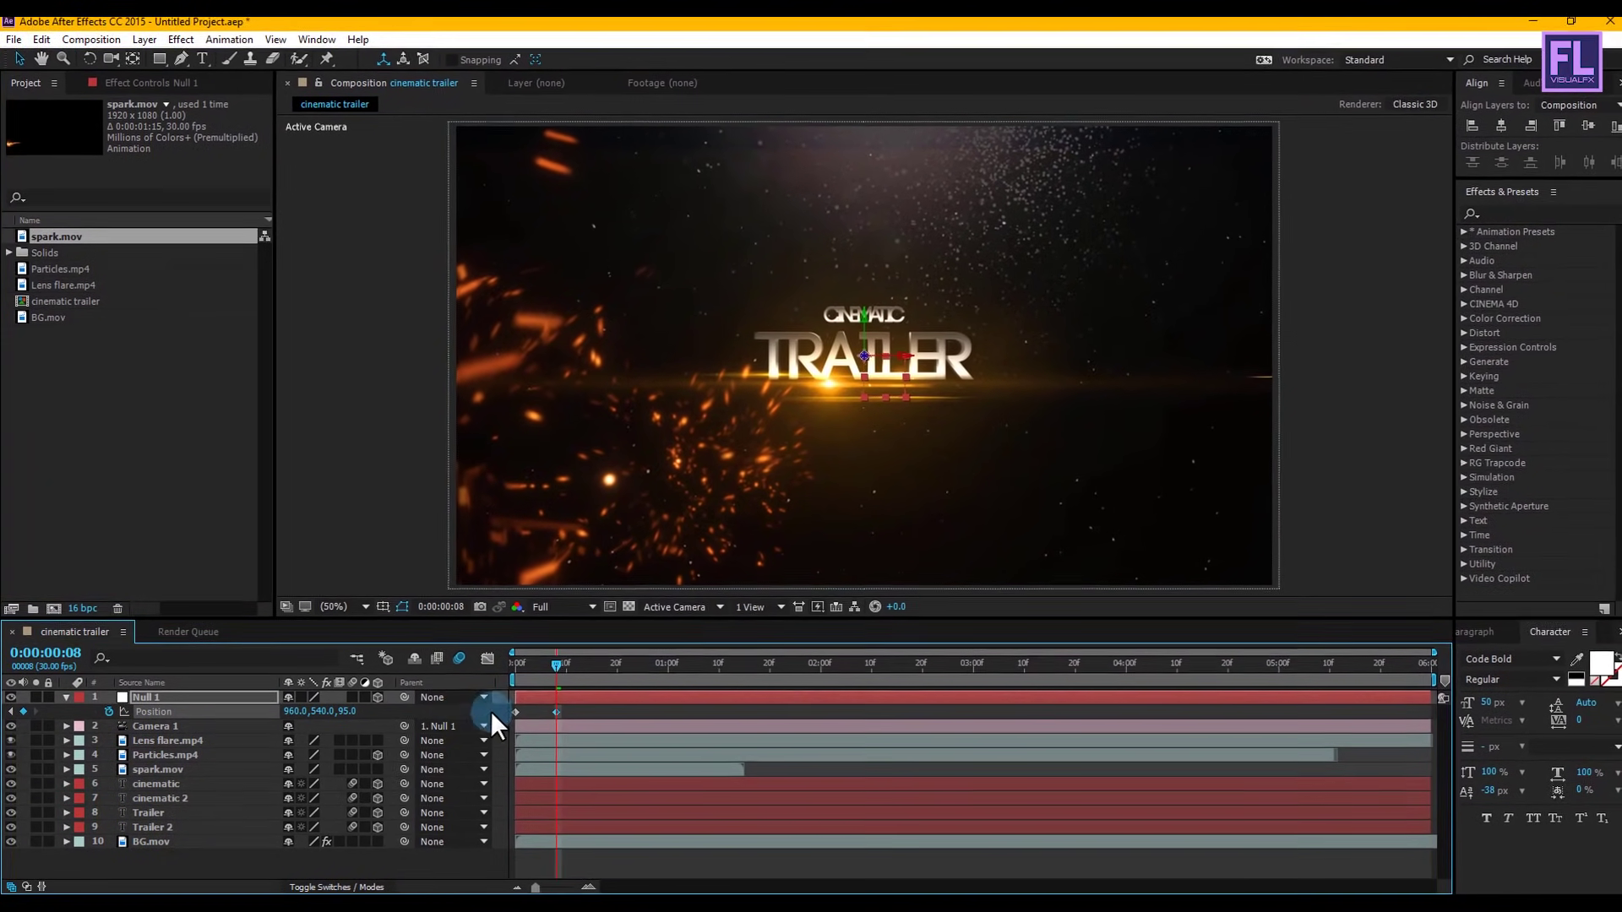
{"action": "left_click_drag", "start_coordinate": [630, 661], "coordinate": [1438, 673]}
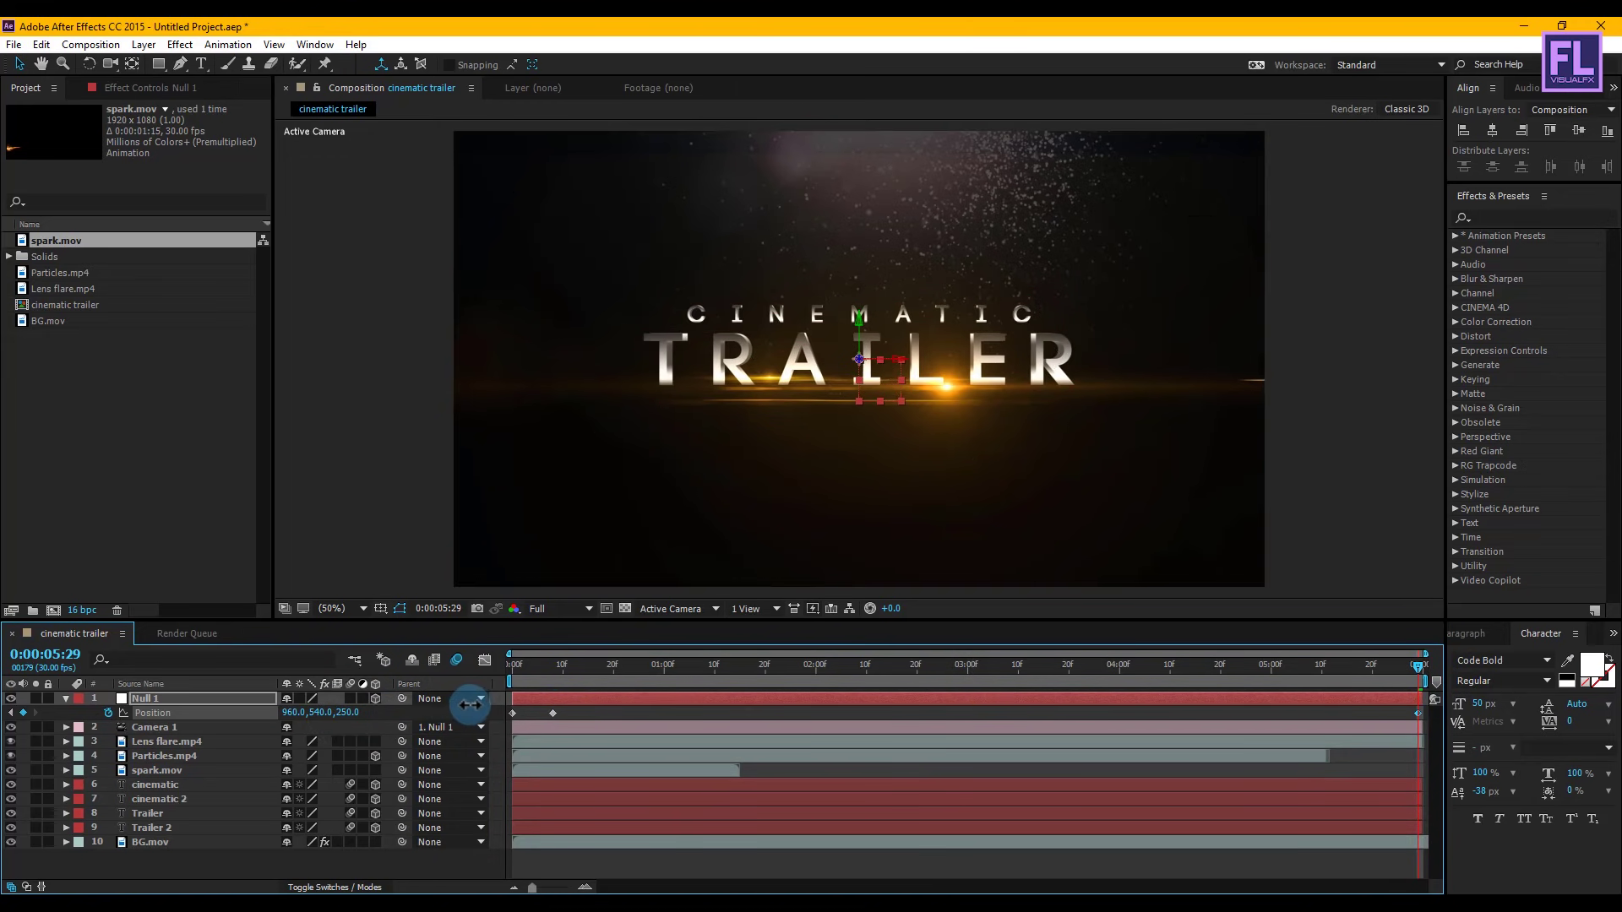
{"action": "left_click_drag", "start_coordinate": [480, 703], "coordinate": [493, 703]}
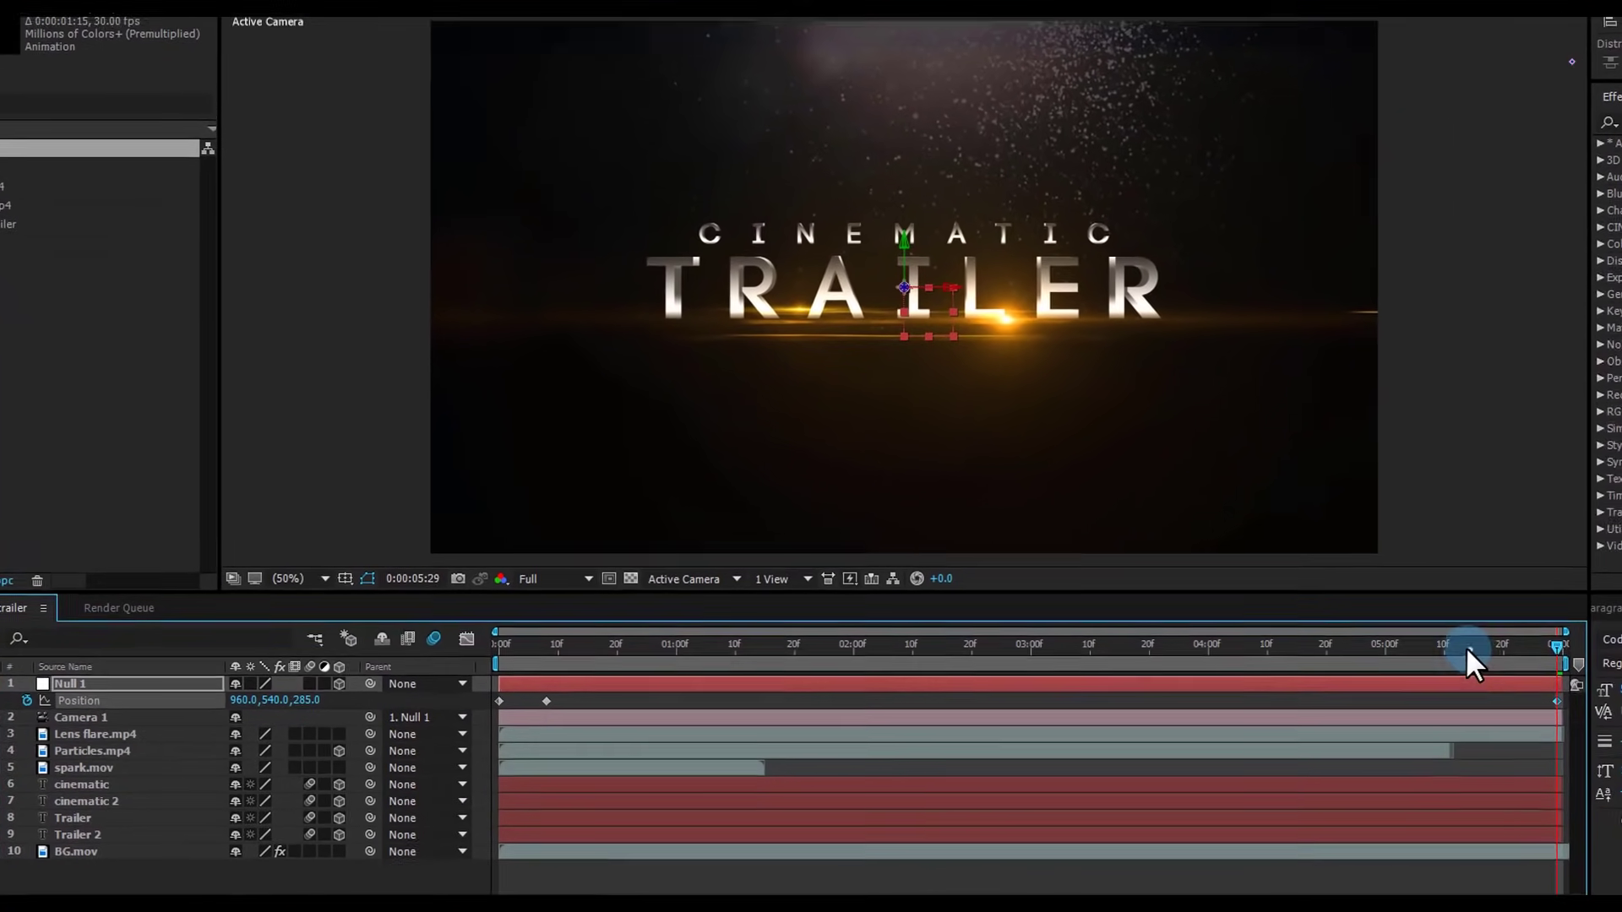
{"action": "left_click_drag", "start_coordinate": [1467, 647], "coordinate": [582, 647]}
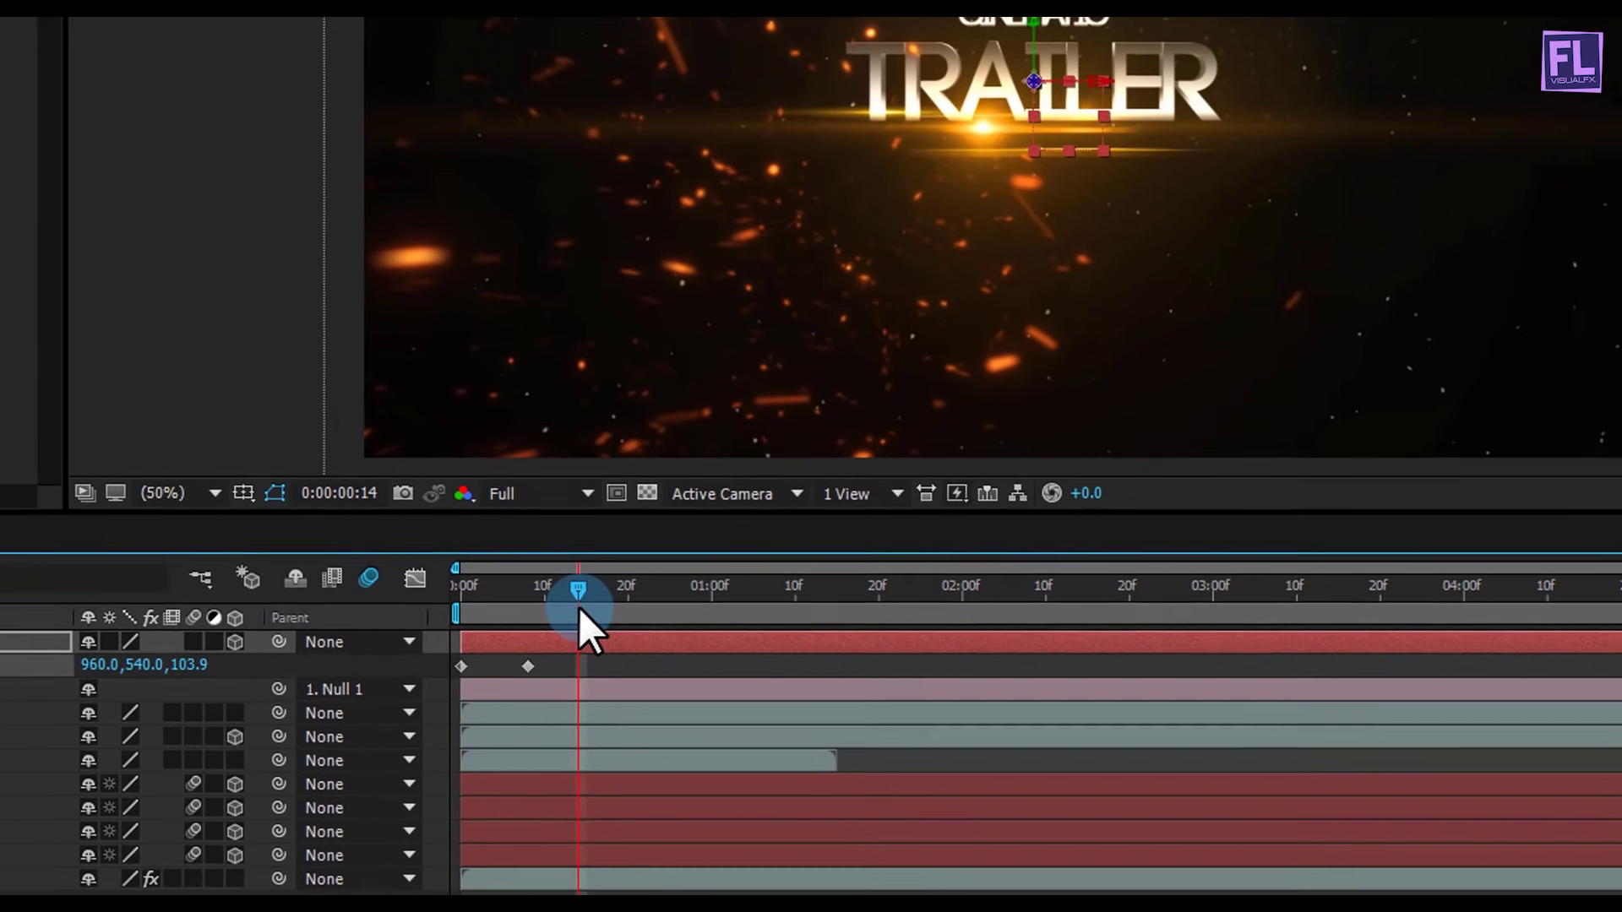
Apply Easy Ease Out to that Position keyframe and return to the start.
{"action": "left_click", "coordinate": [529, 667]}
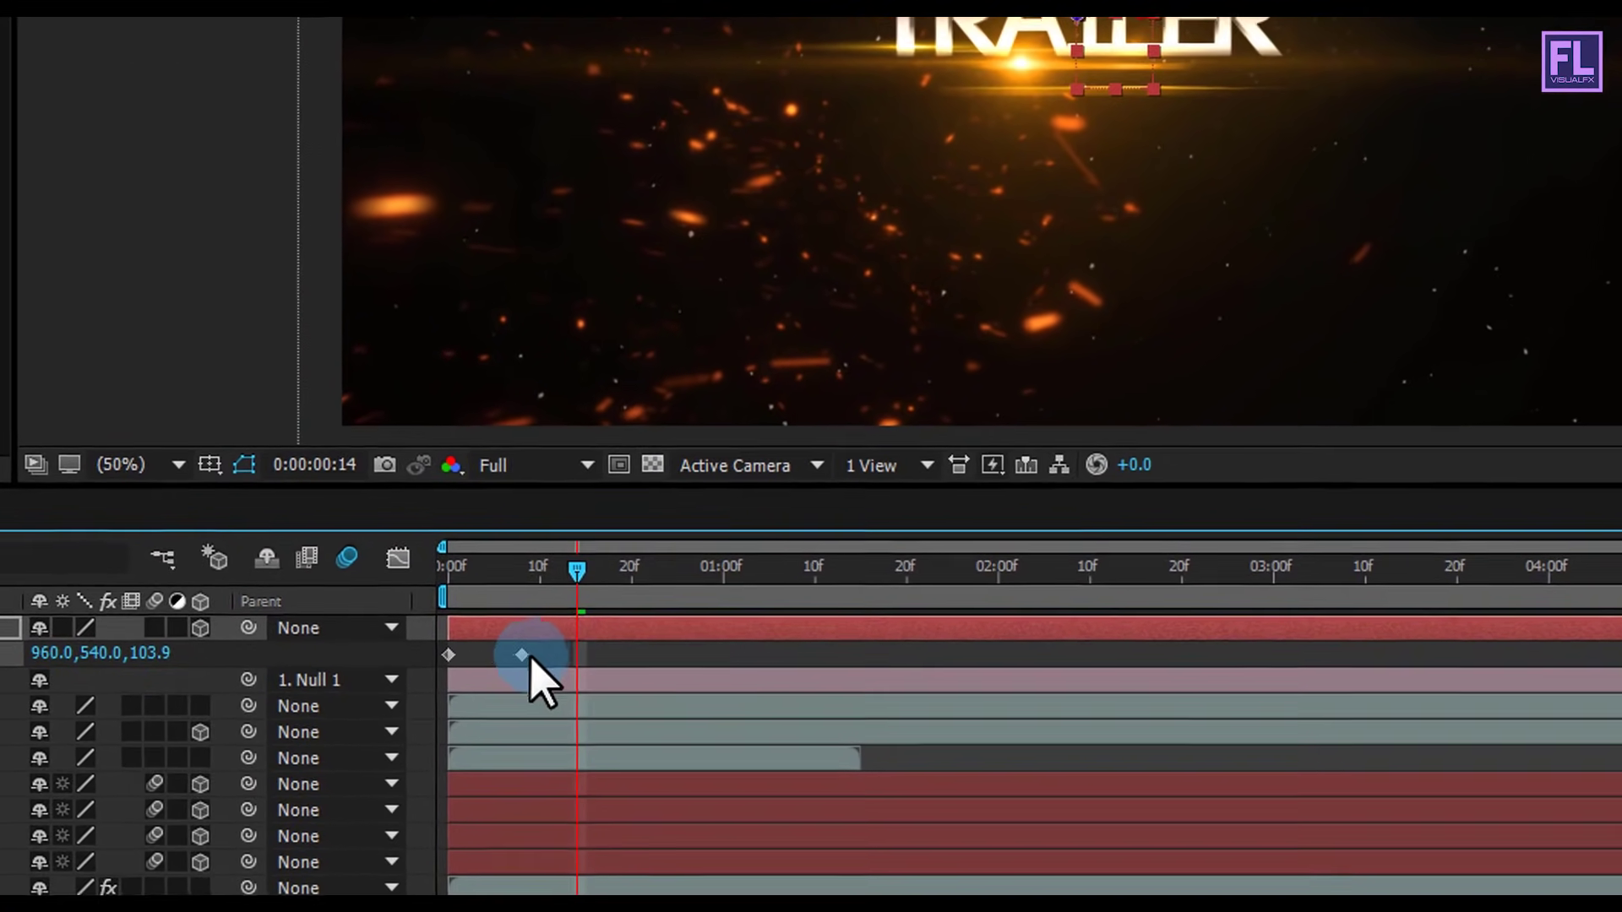
{"action": "right_click", "coordinate": [517, 652]}
{"action": "mouse_move", "coordinate": [617, 635]}
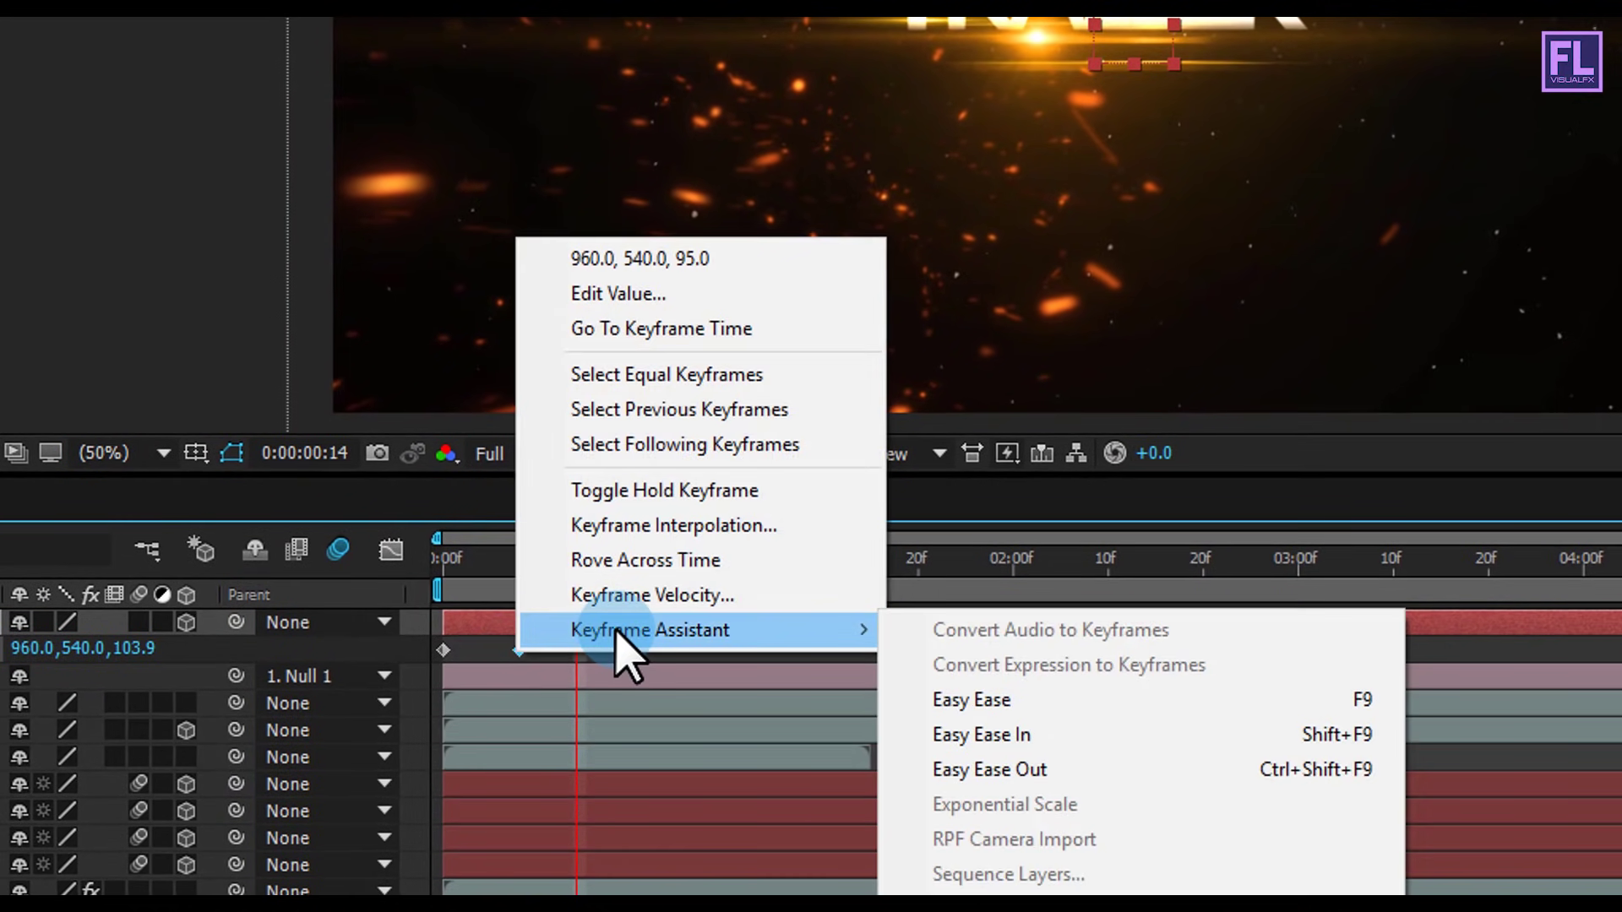
{"action": "left_click", "coordinate": [1044, 769]}
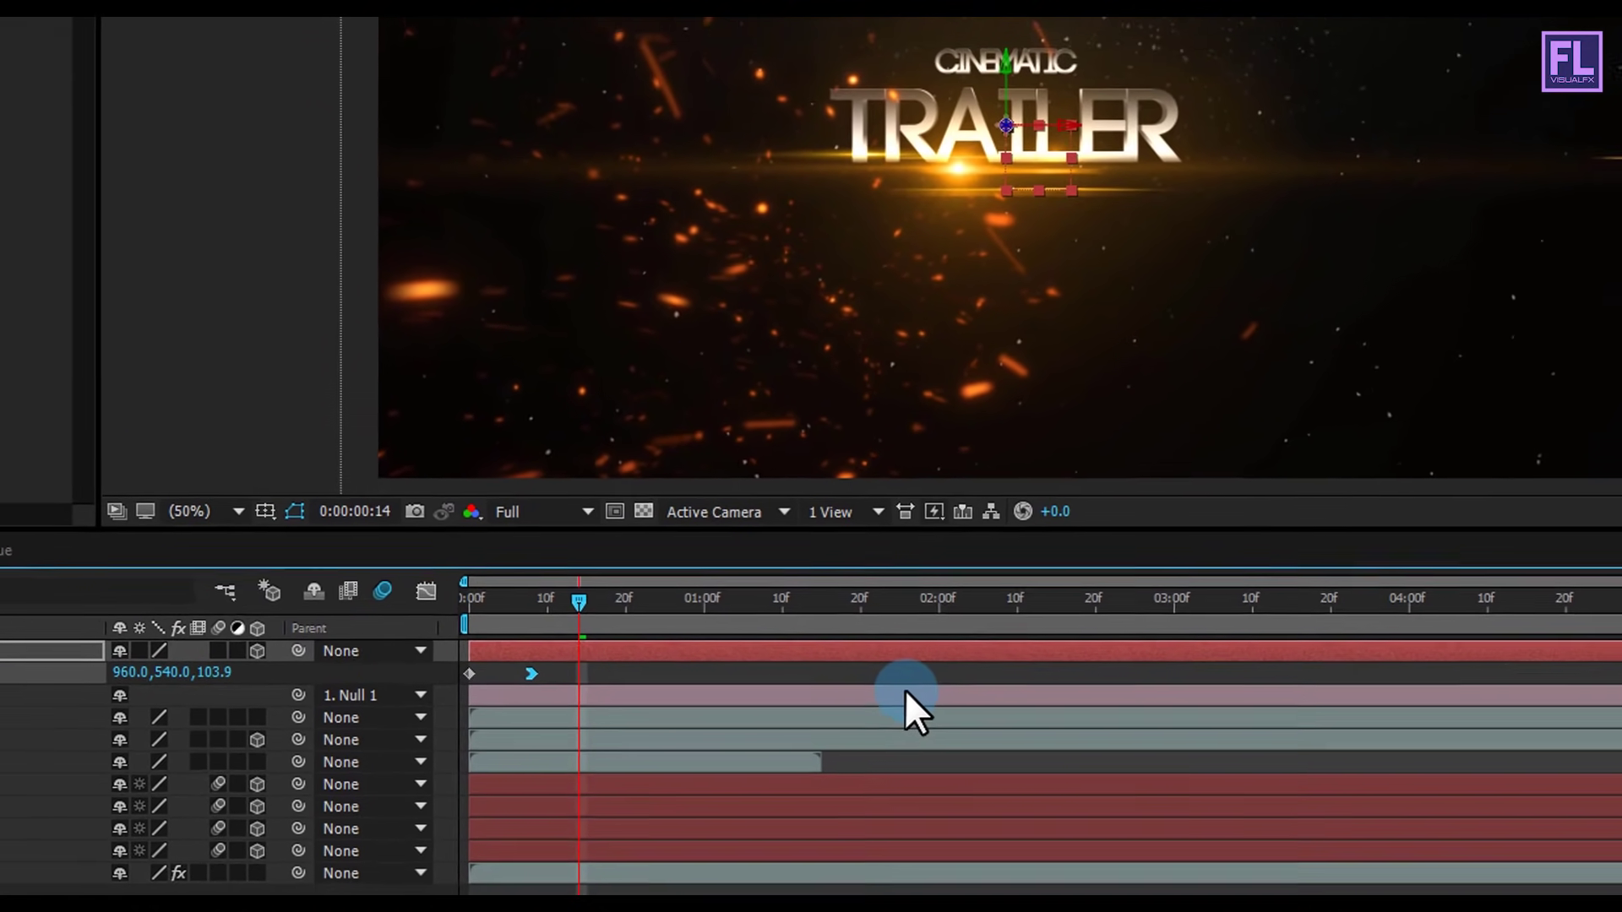
{"action": "left_click_drag", "start_coordinate": [579, 601], "coordinate": [463, 601]}
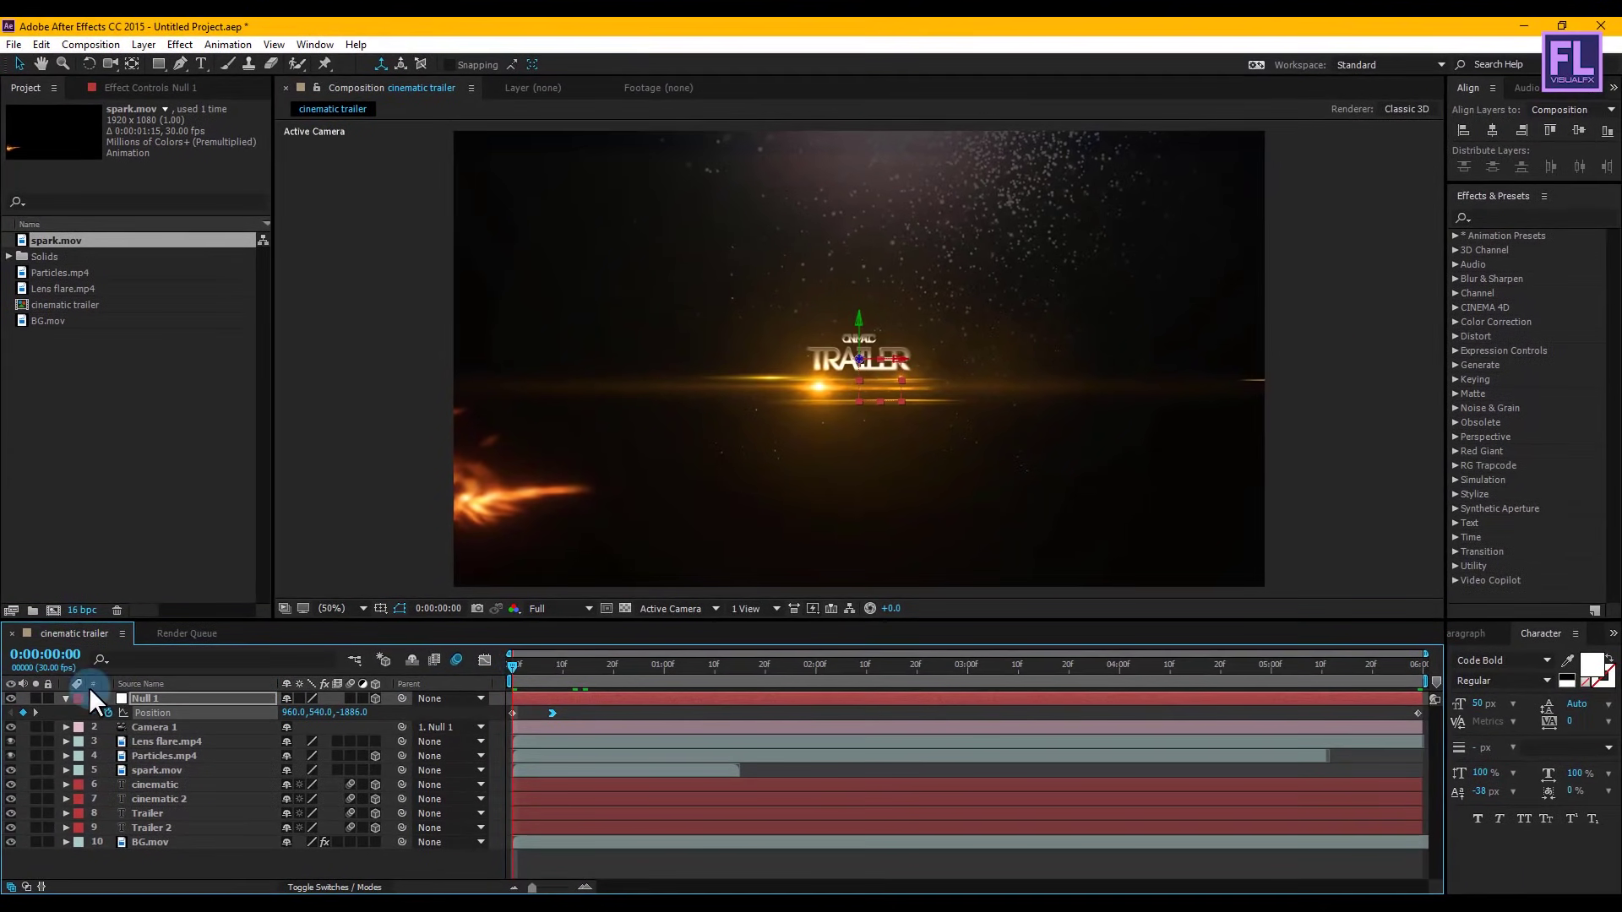
Nudge Lens flare.mp4 up slightly with the Up arrow and scrub to check the push-in.
{"action": "left_click", "coordinate": [66, 698]}
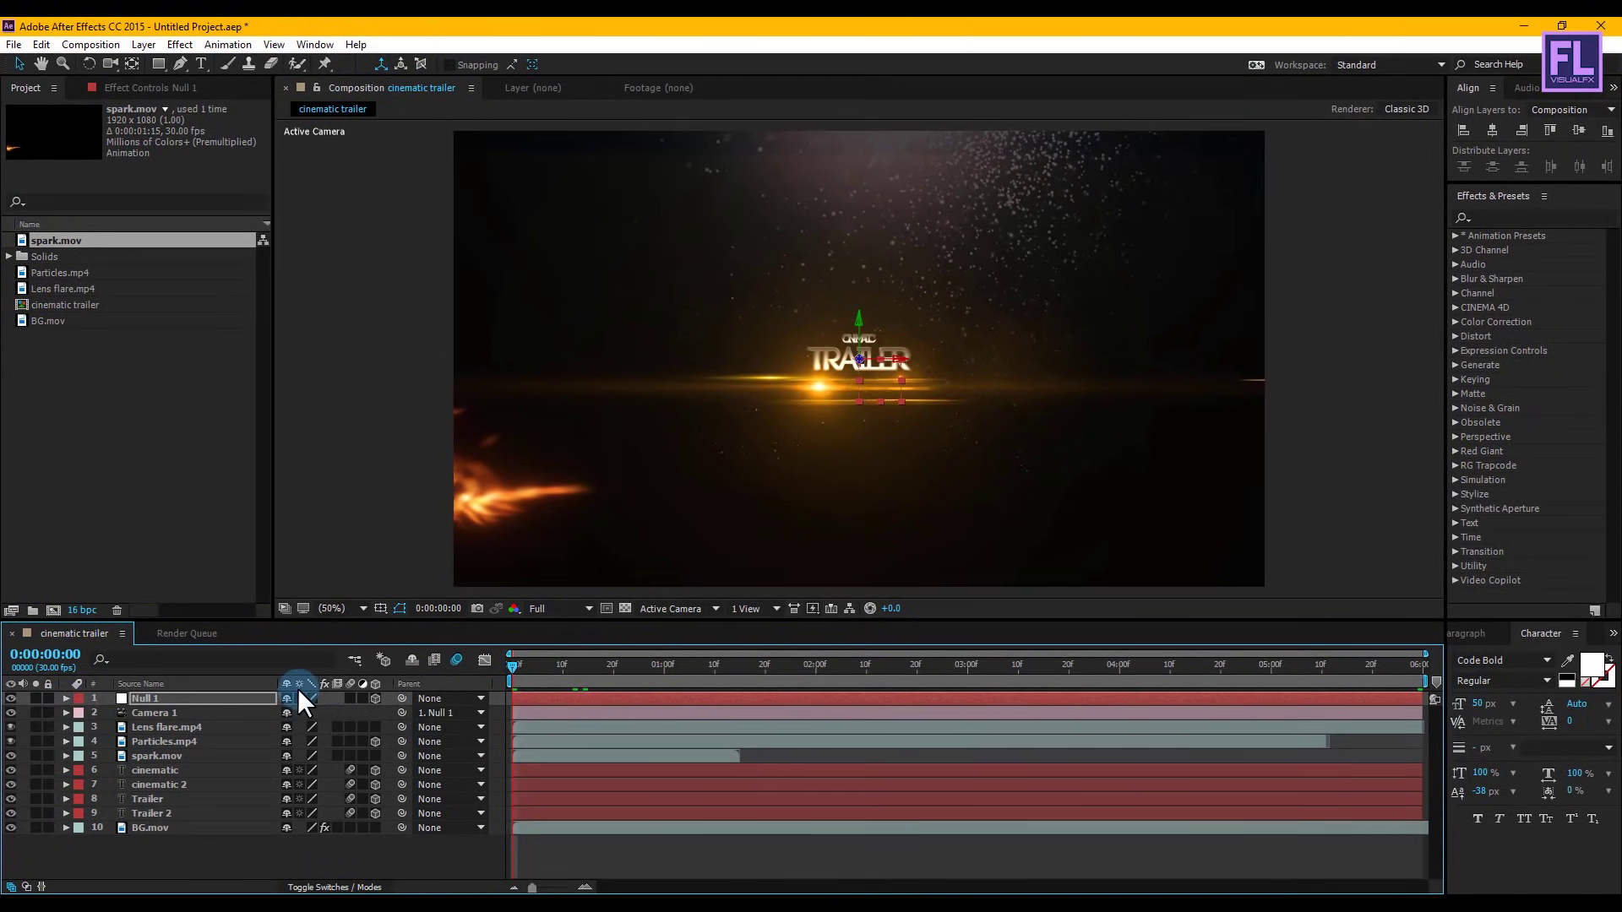
{"action": "left_click_drag", "start_coordinate": [532, 666], "coordinate": [996, 665]}
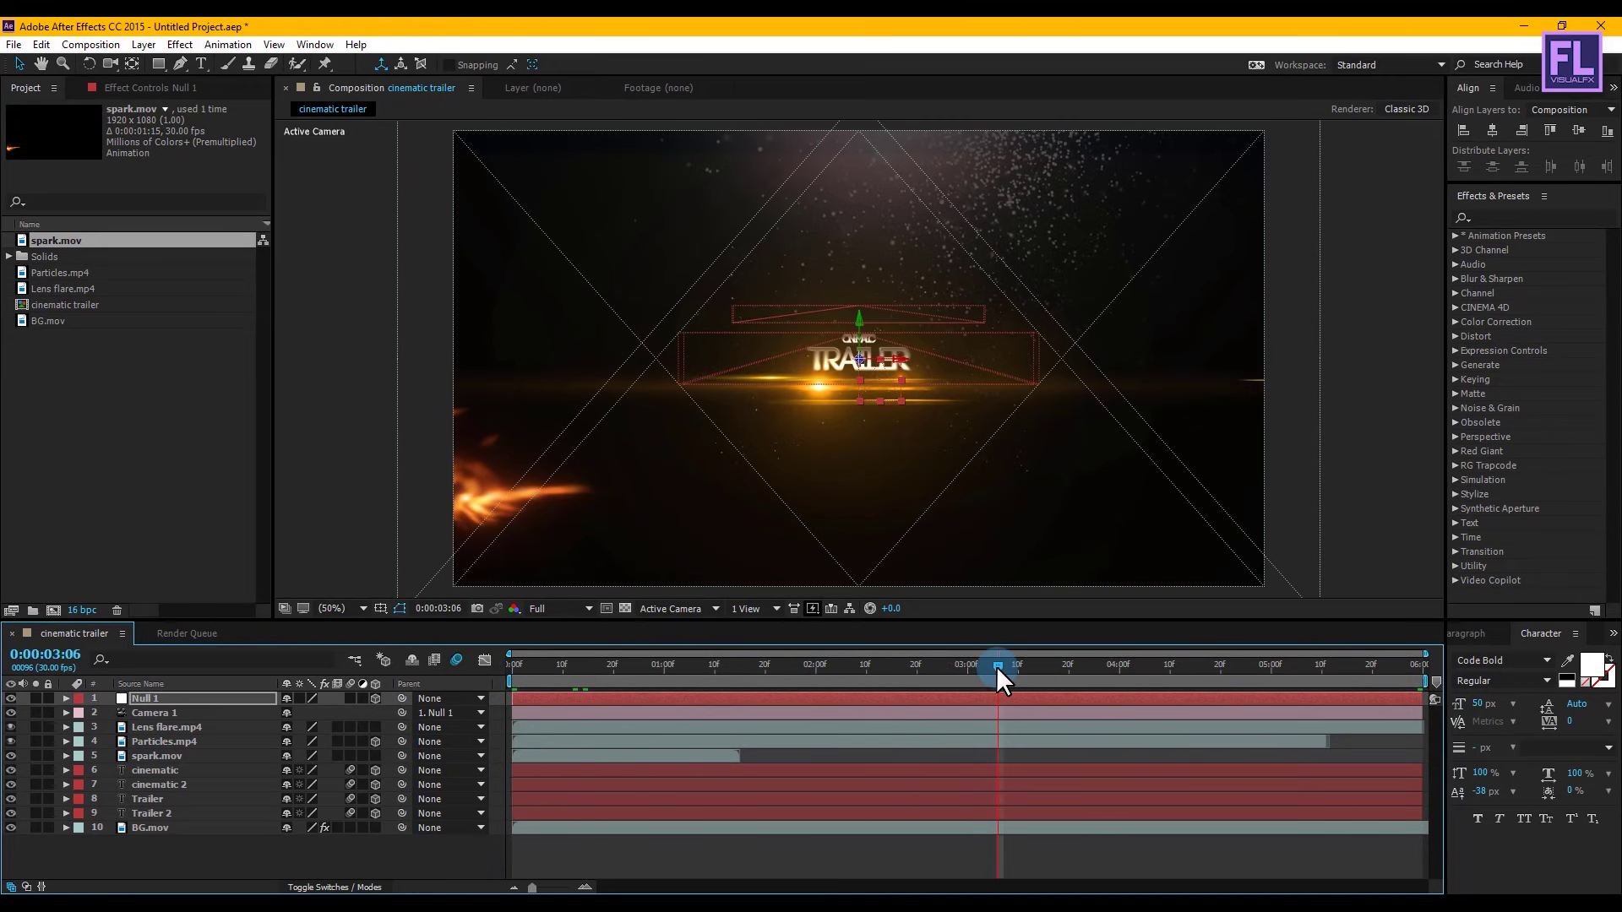
{"action": "left_click", "coordinate": [346, 737]}
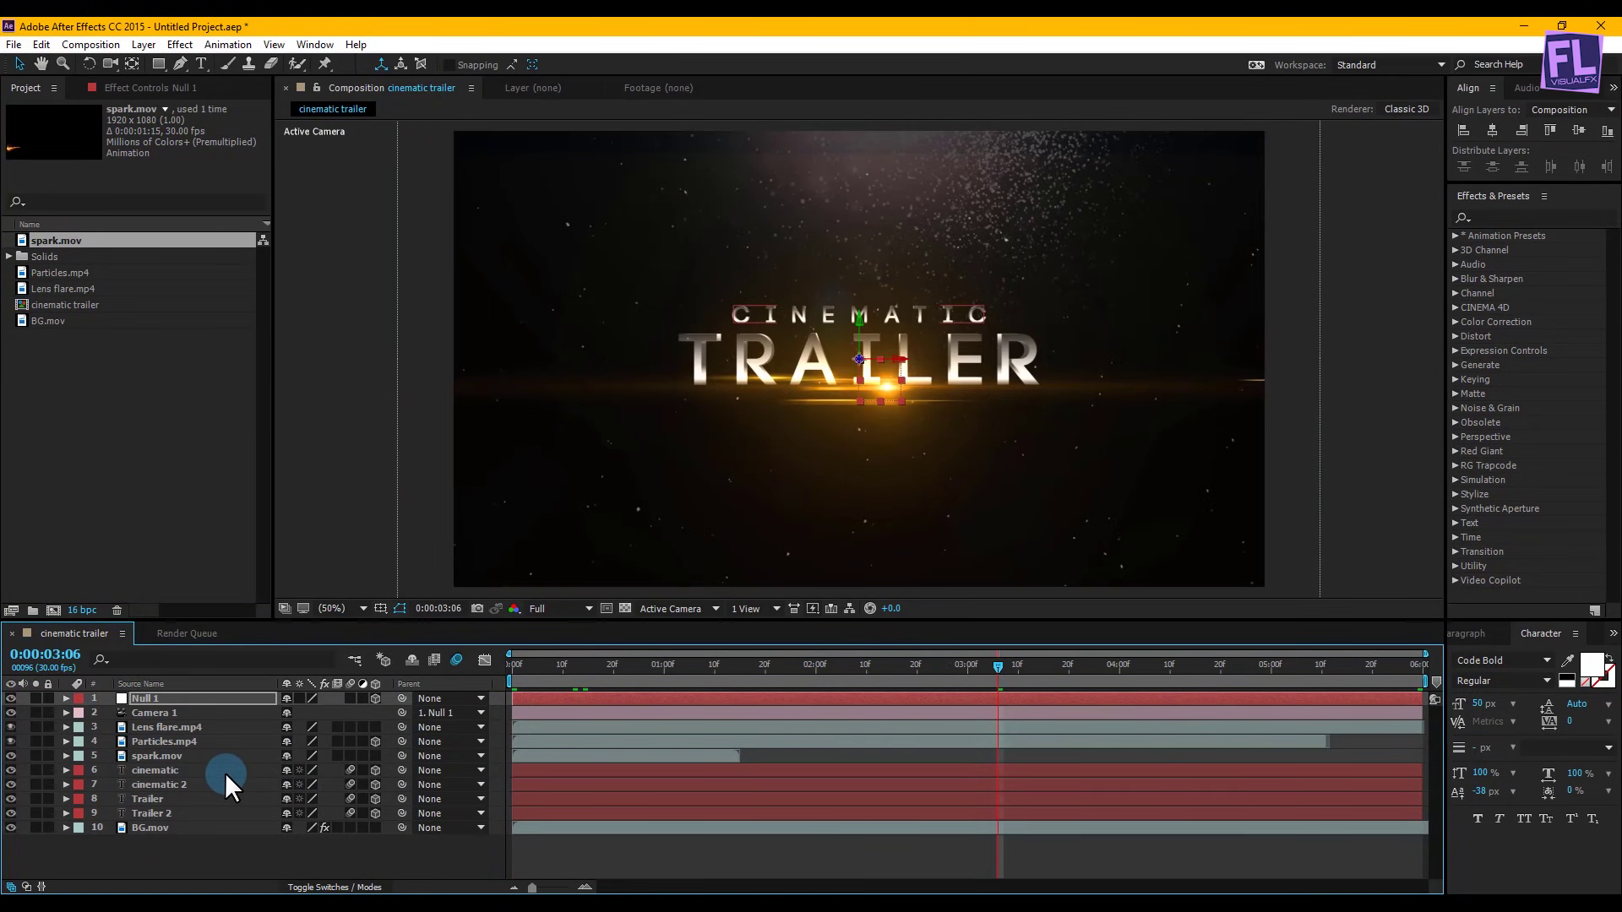
{"action": "left_click", "coordinate": [146, 727]}
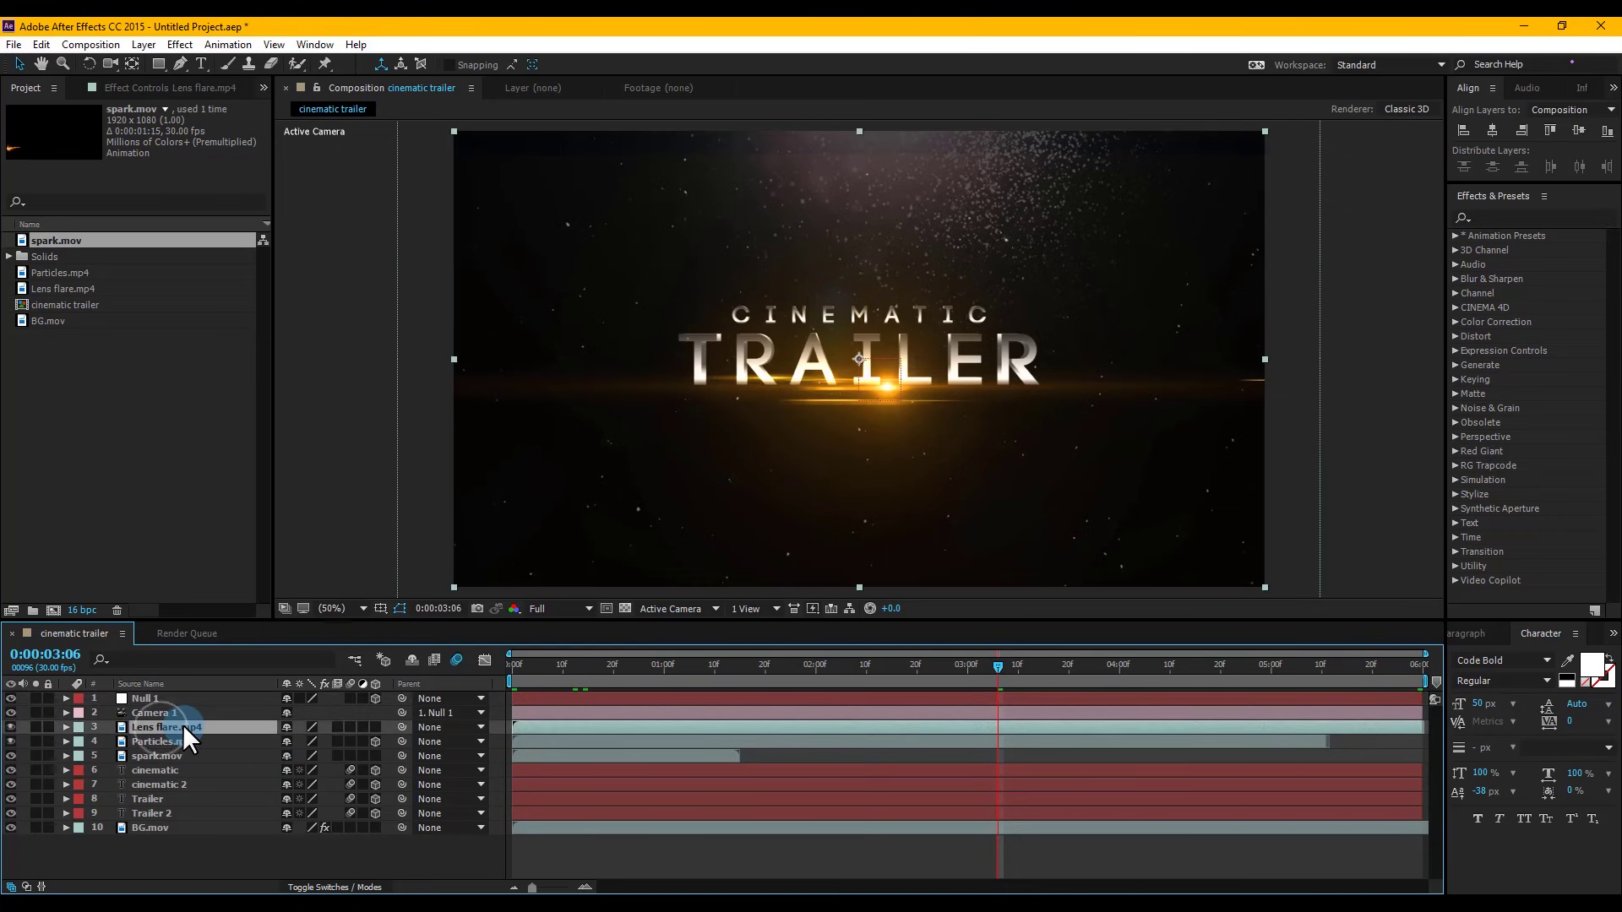
{"action": "key", "text": "Return"}
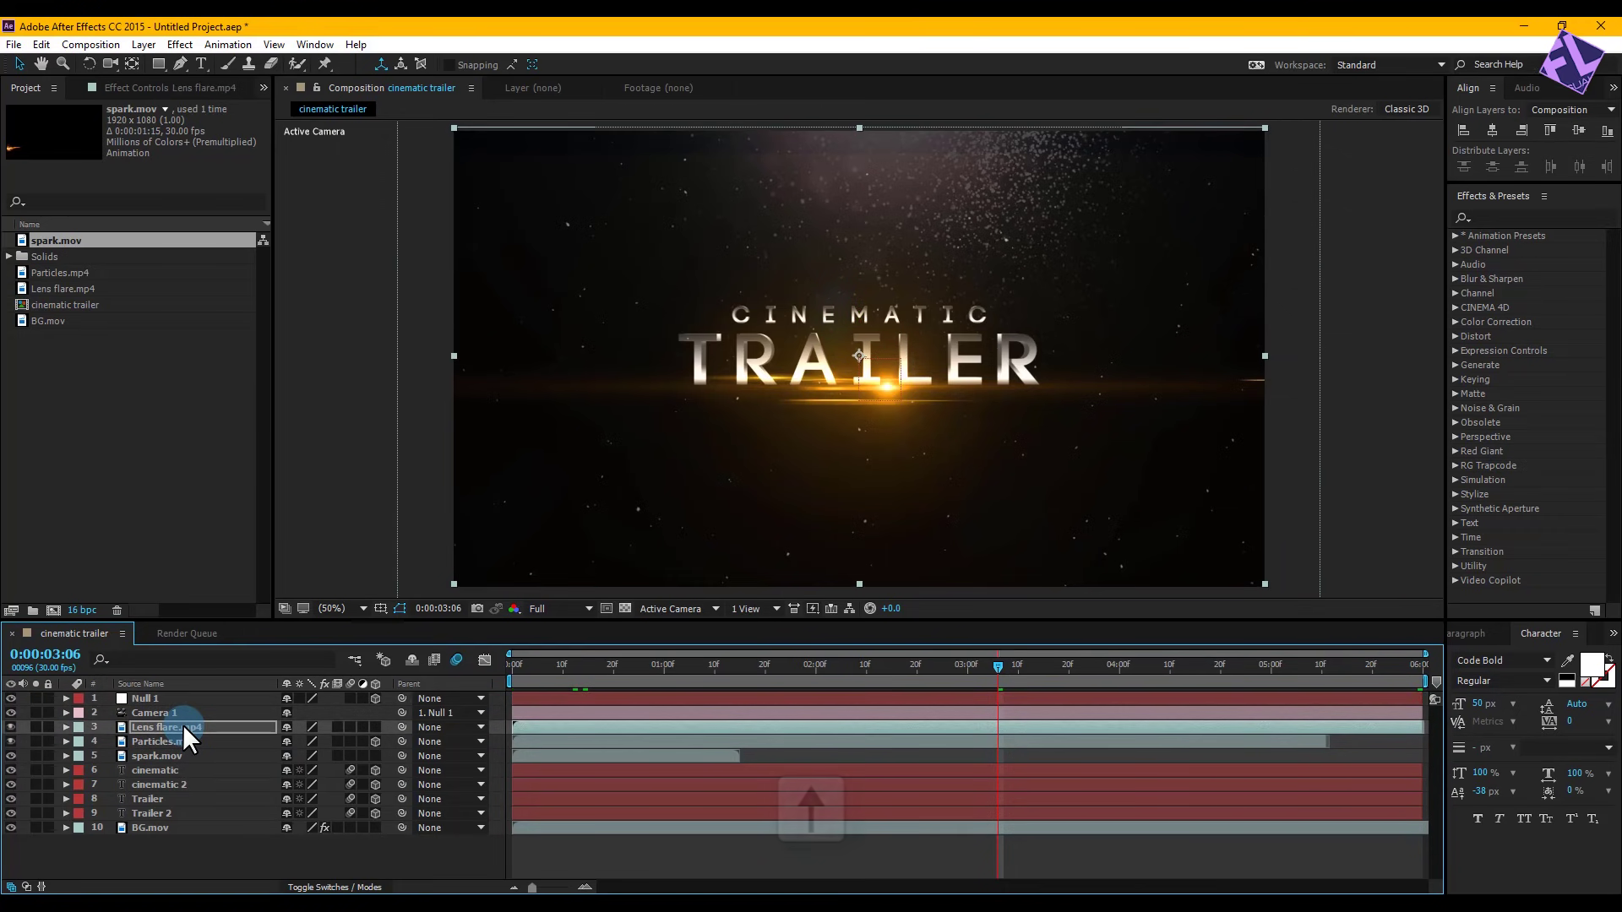
{"action": "key", "text": "Up"}
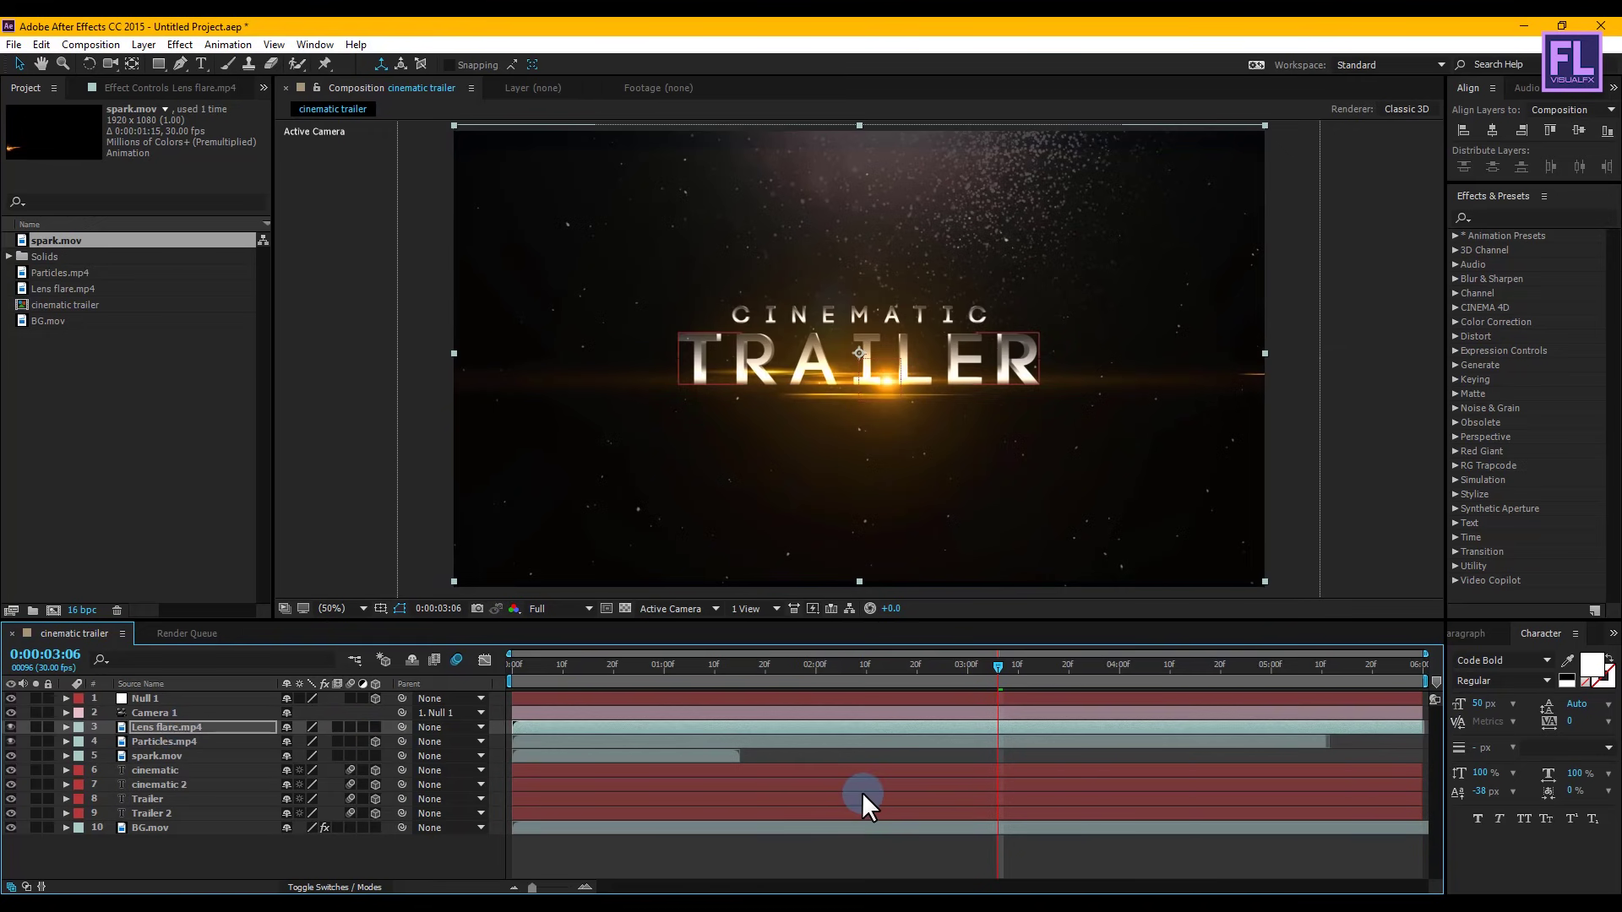
{"action": "left_click_drag", "start_coordinate": [1008, 666], "coordinate": [465, 712]}
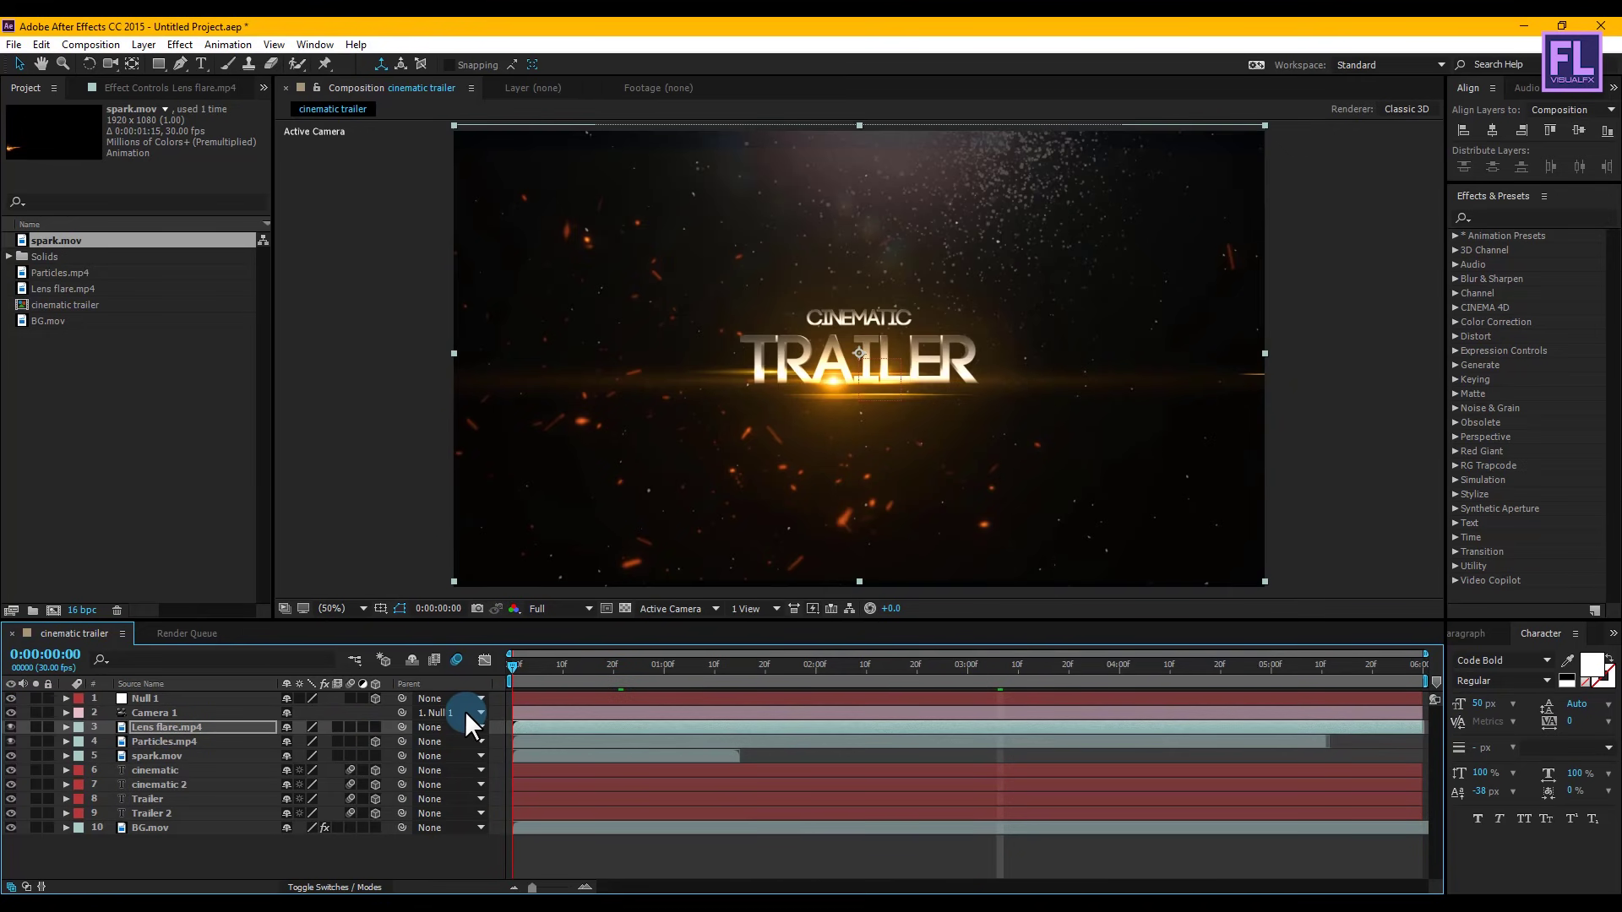
{"action": "left_click_drag", "start_coordinate": [837, 681], "coordinate": [691, 683]}
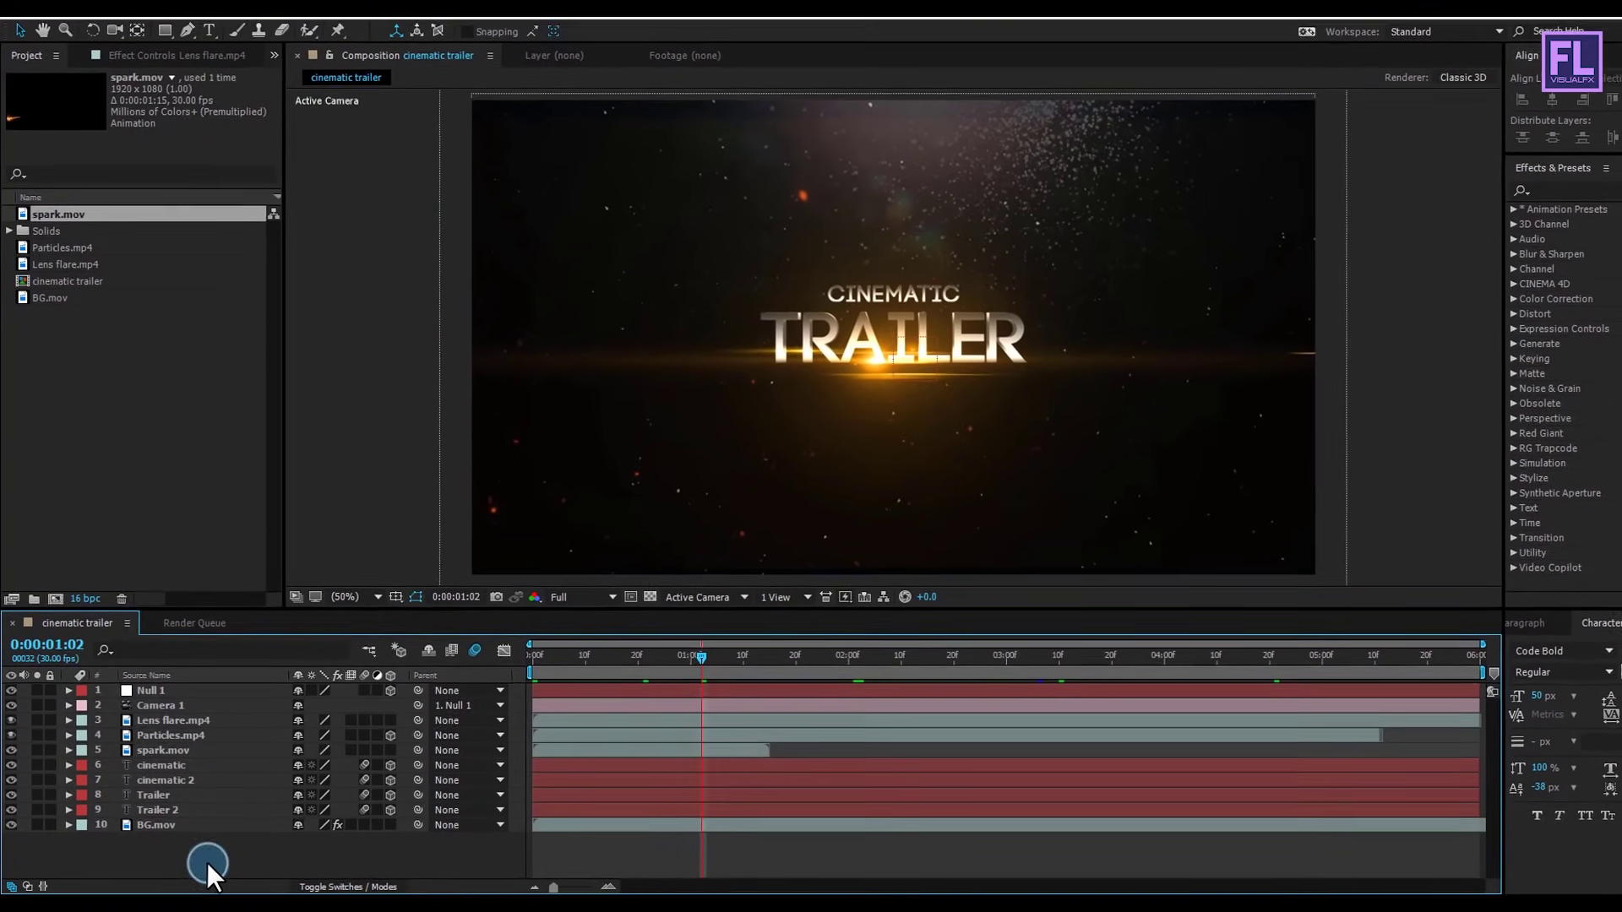
Create a black, composition-sized solid layer named Mask.
{"action": "right_click", "coordinate": [216, 858]}
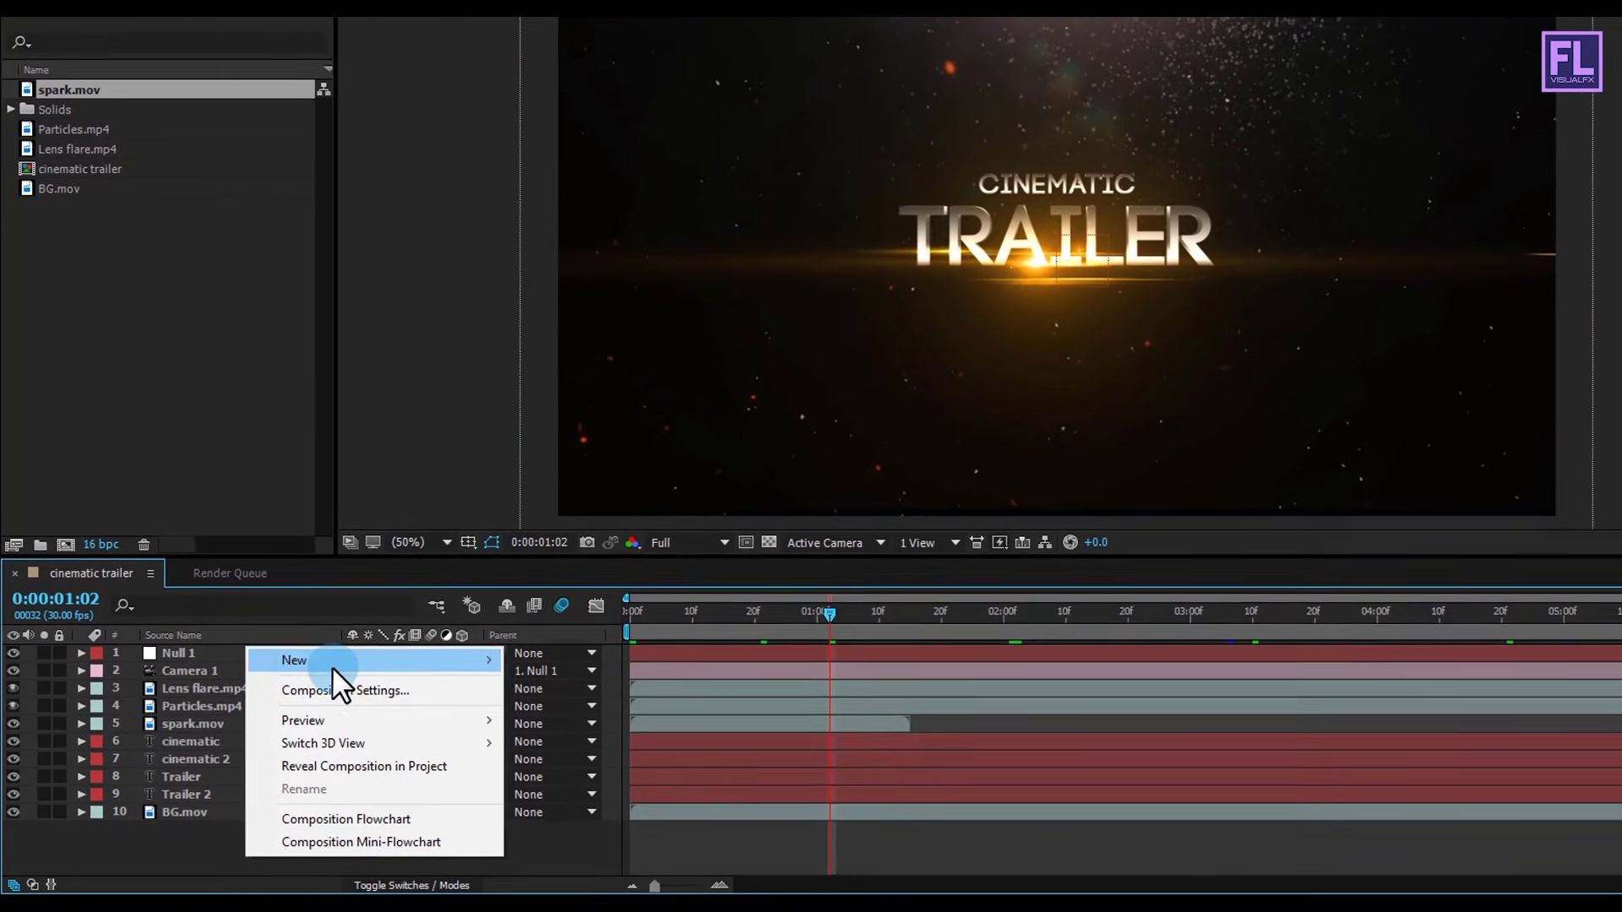
{"action": "mouse_move", "coordinate": [288, 696]}
{"action": "left_click", "coordinate": [621, 705]}
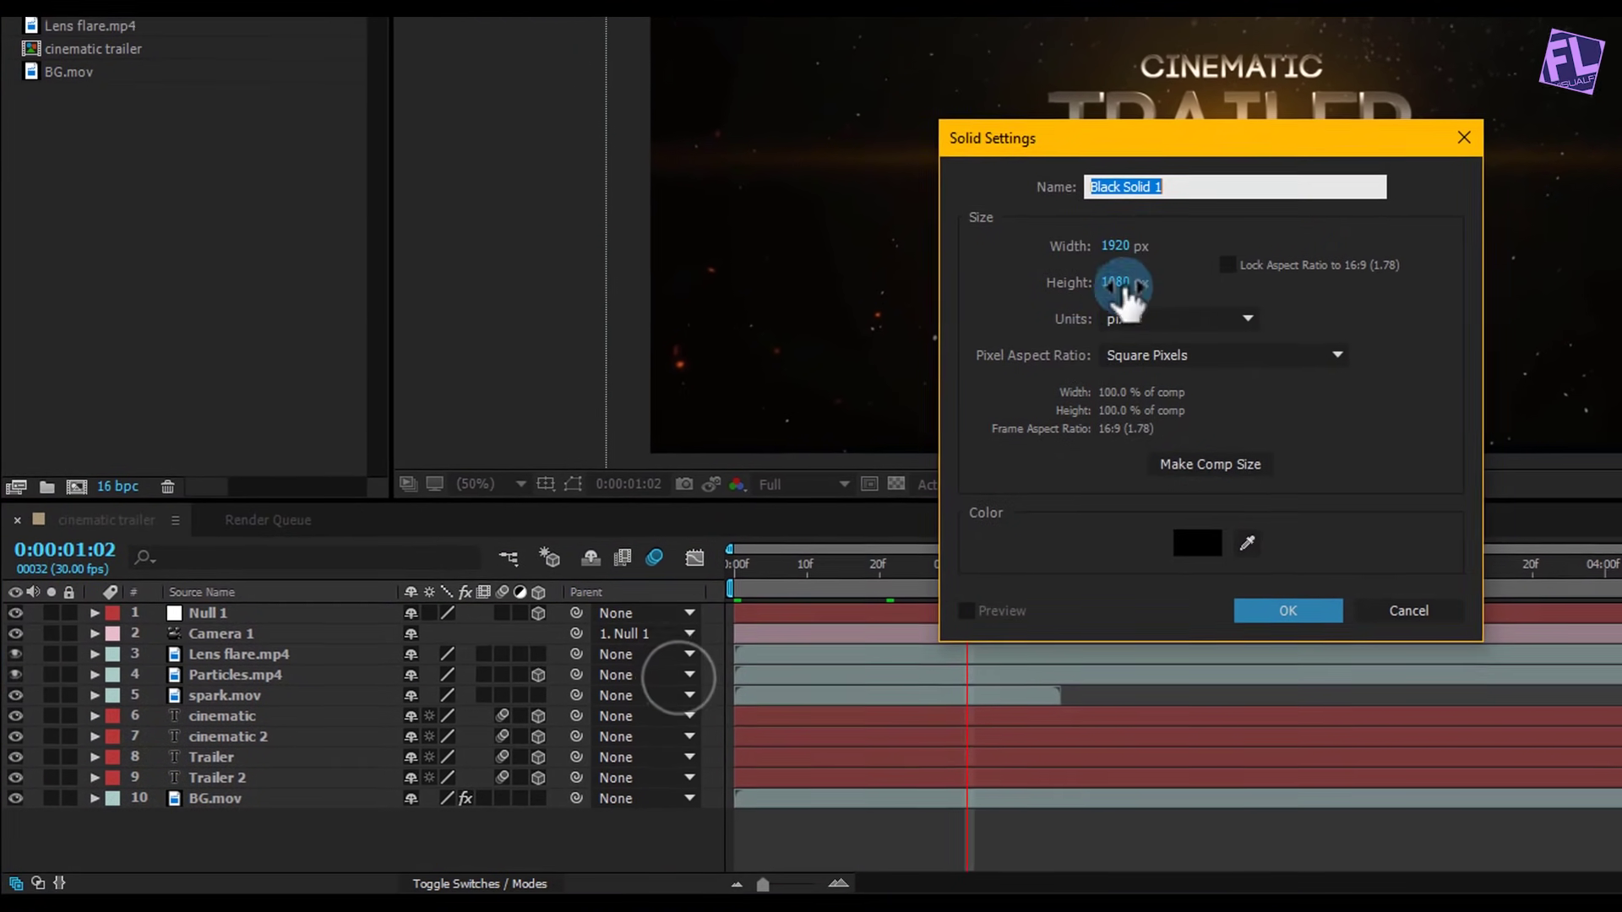
{"action": "left_click", "coordinate": [1119, 187]}
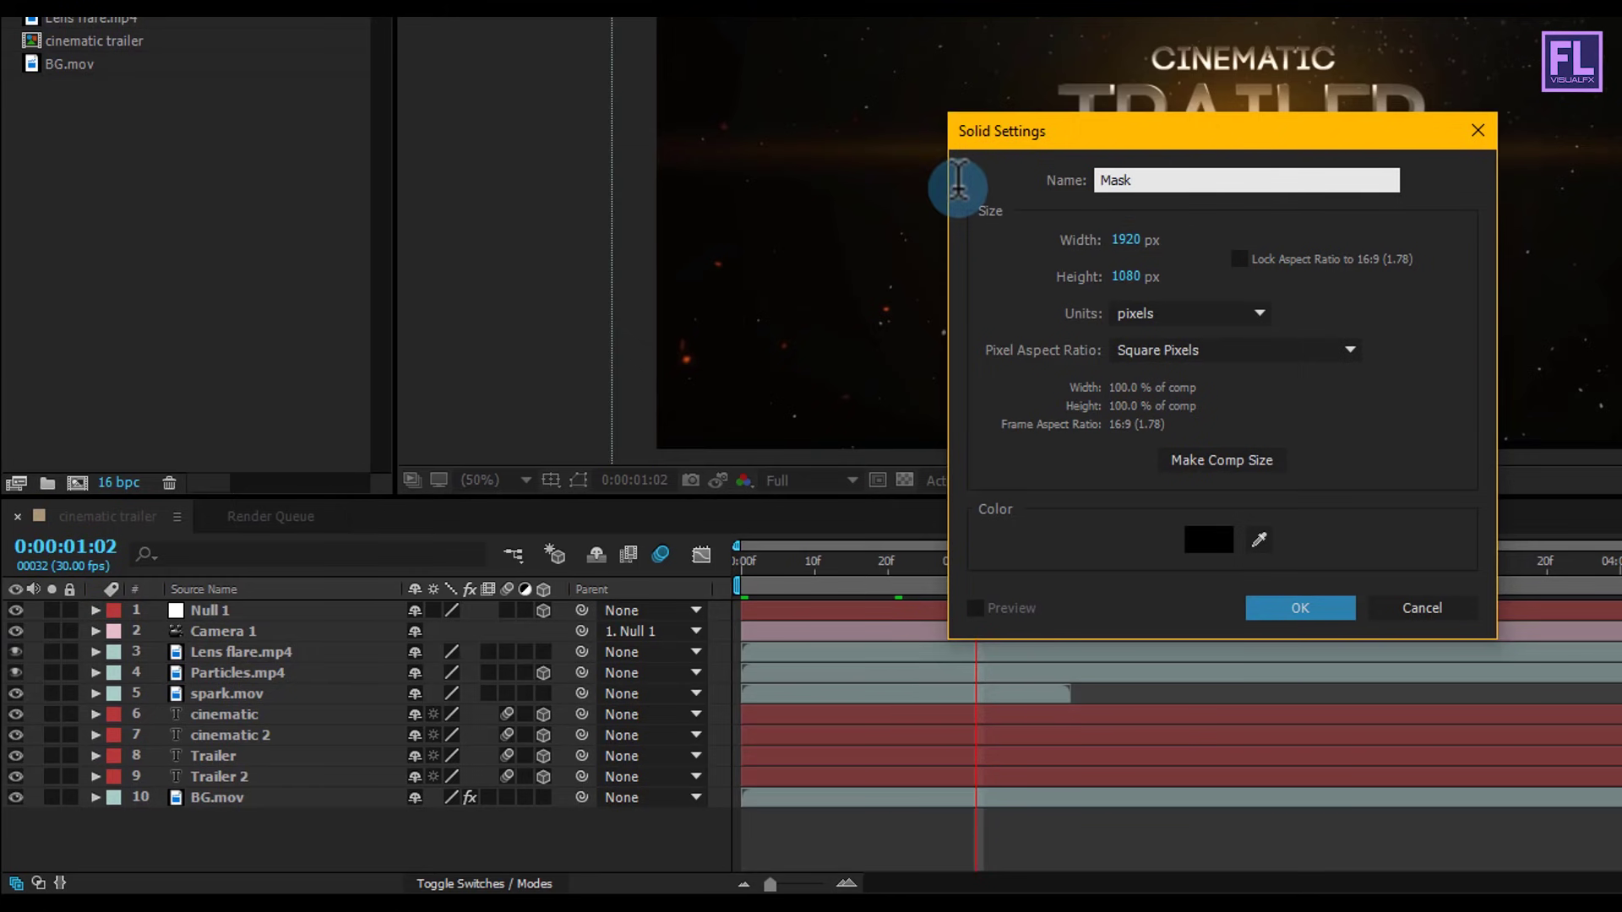
{"action": "left_click", "coordinate": [1288, 607]}
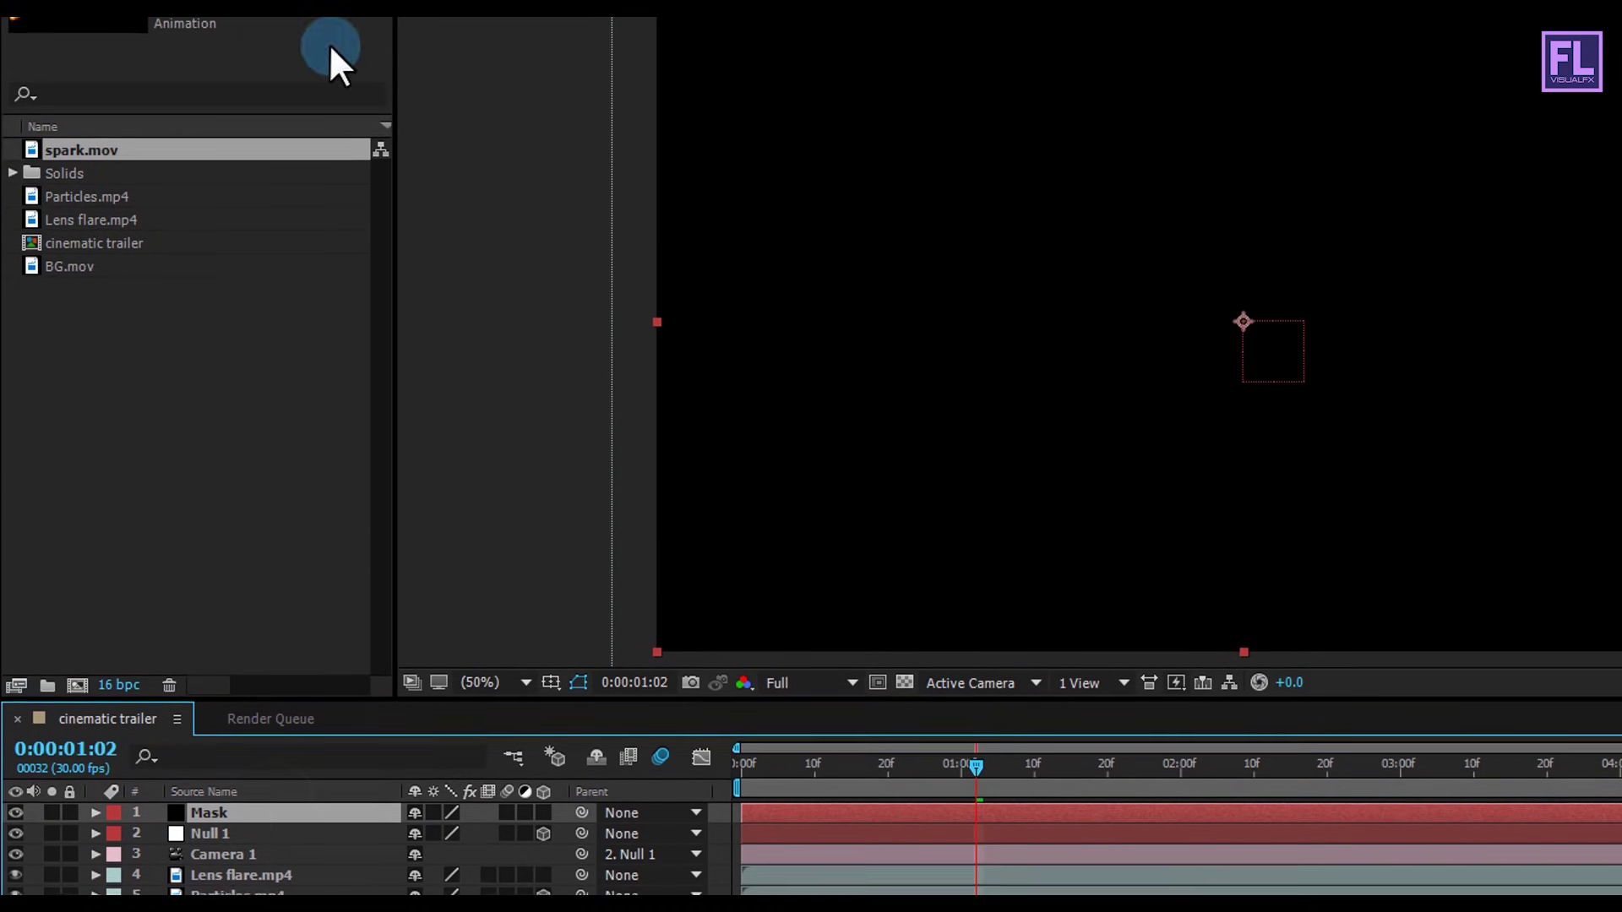
Give Mask a full rectangle mask squeezed to a centre band, set to Subtract.
{"action": "left_click", "coordinate": [228, 71]}
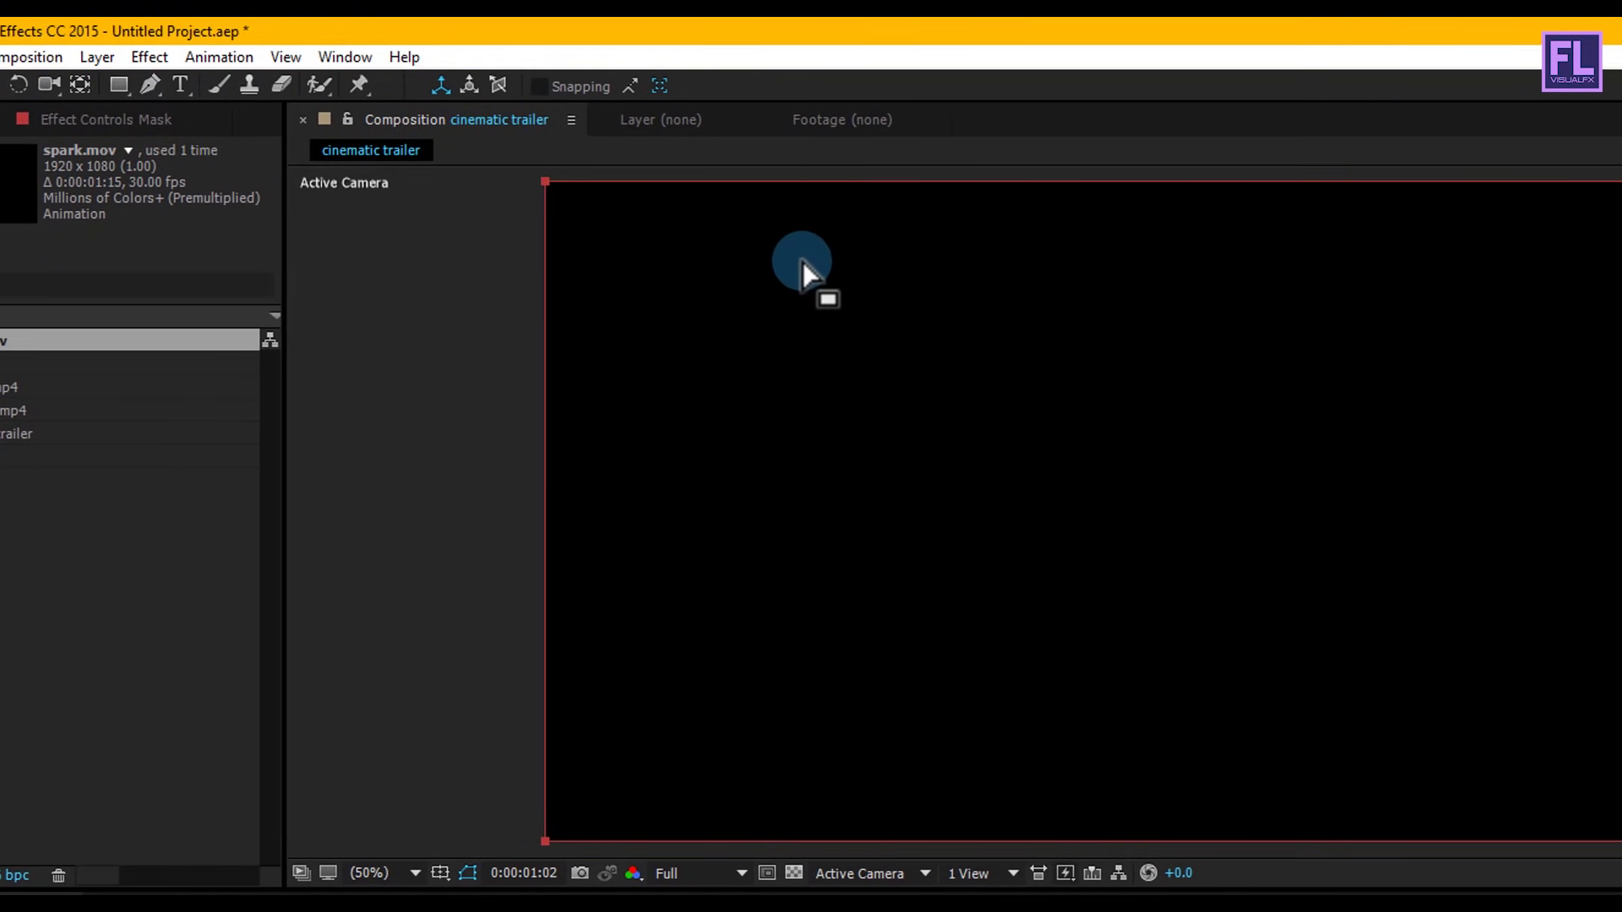
{"action": "key", "text": "ctrl+alt"}
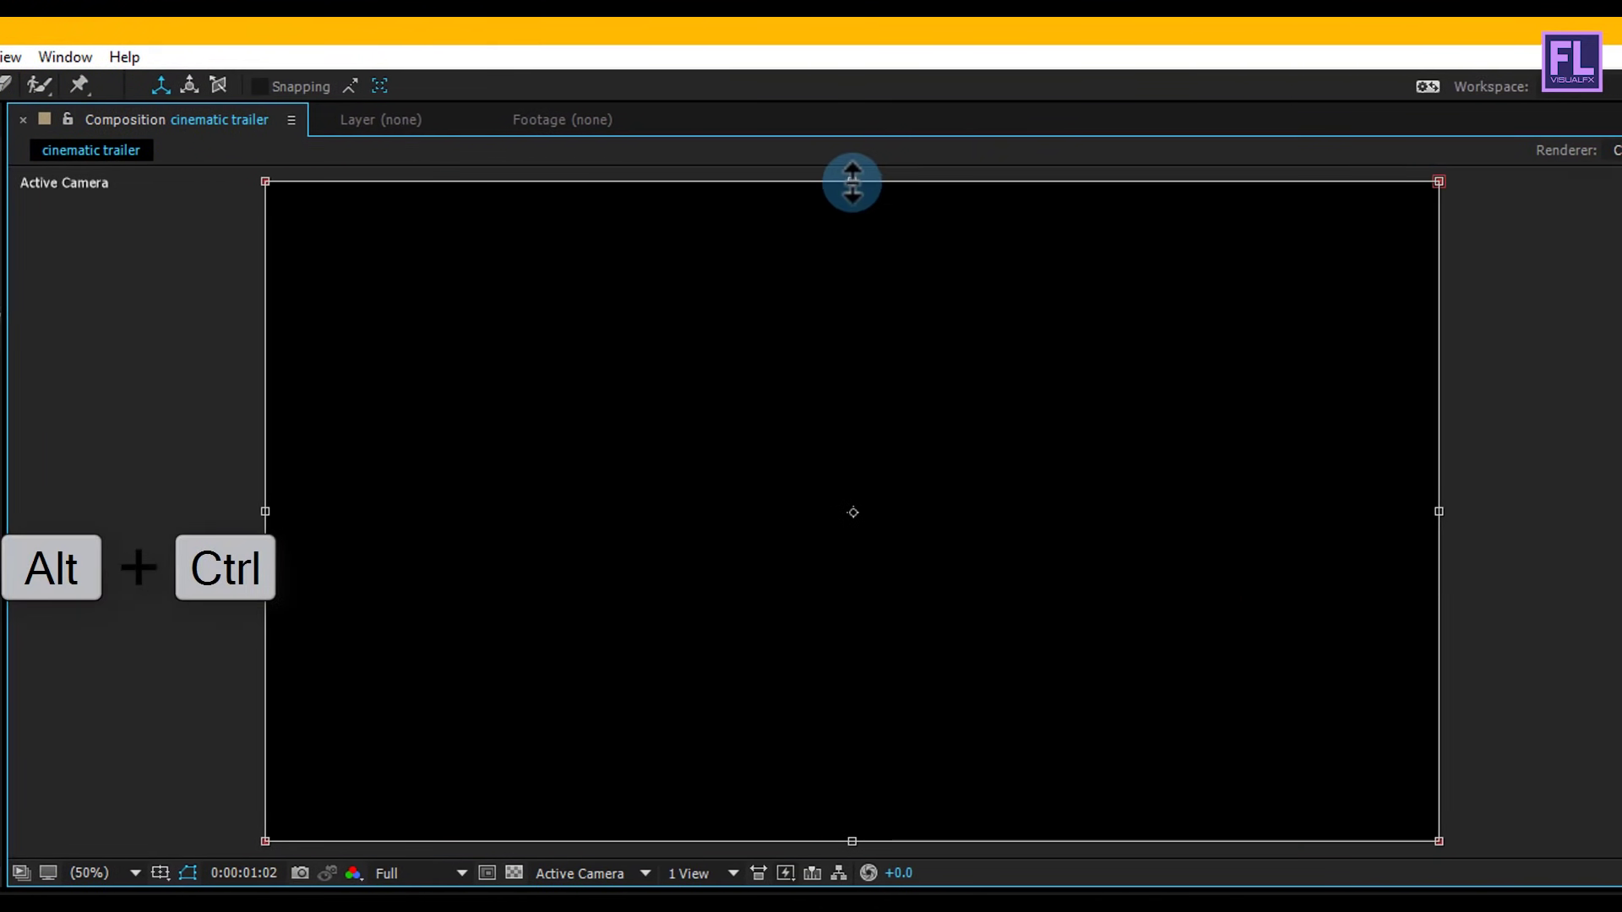
{"action": "left_click_drag", "start_coordinate": [852, 182], "coordinate": [856, 272]}
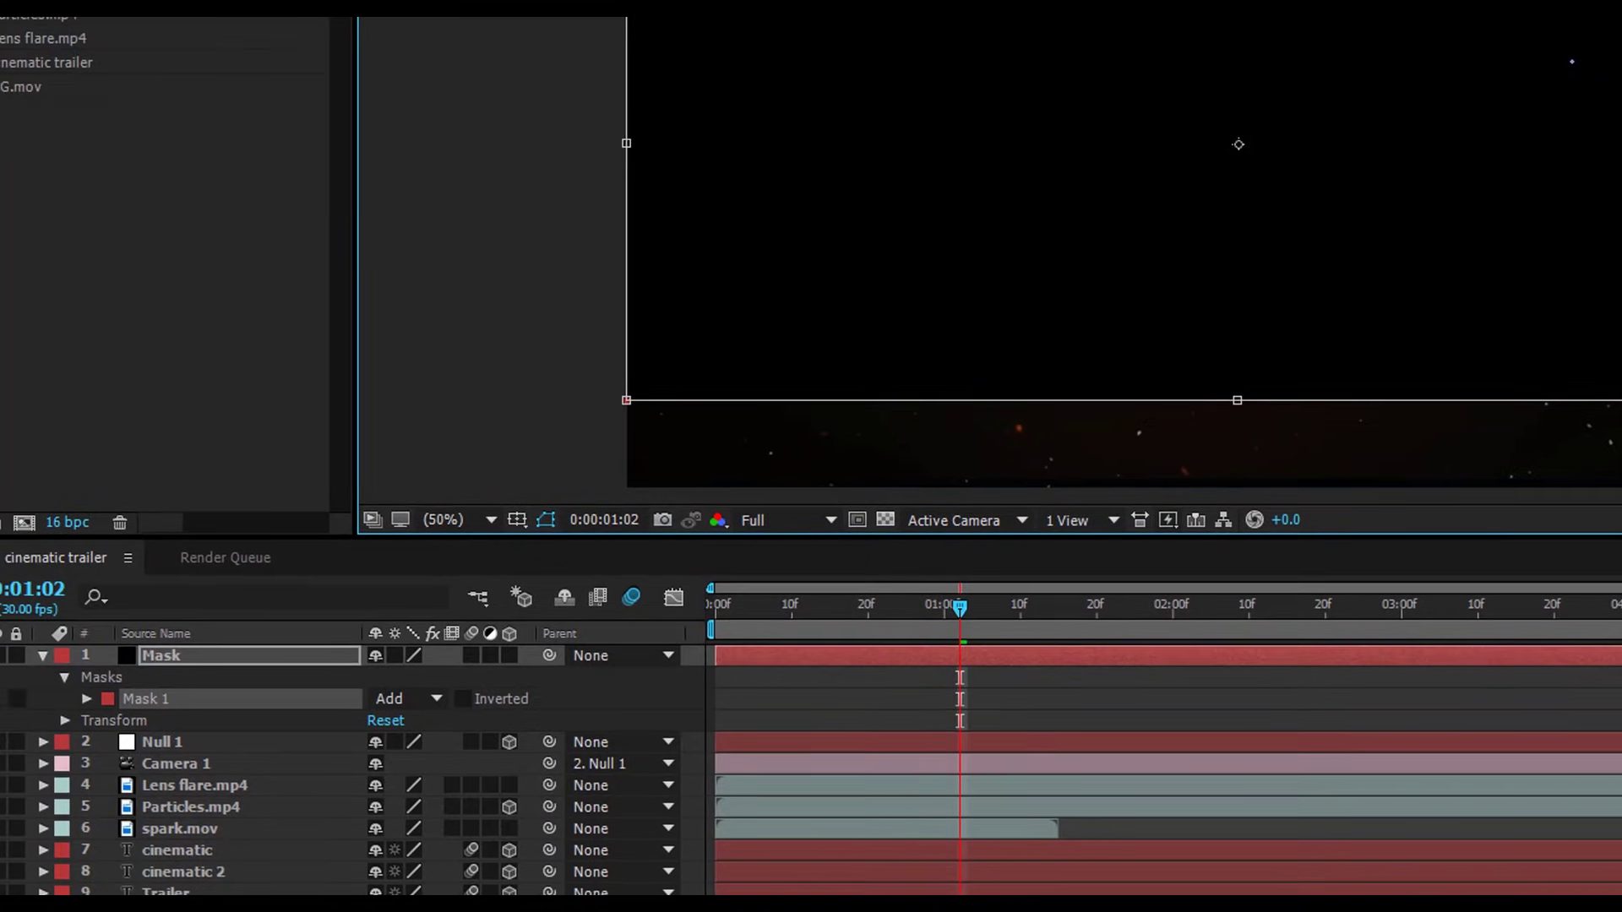
{"action": "left_click", "coordinate": [414, 694]}
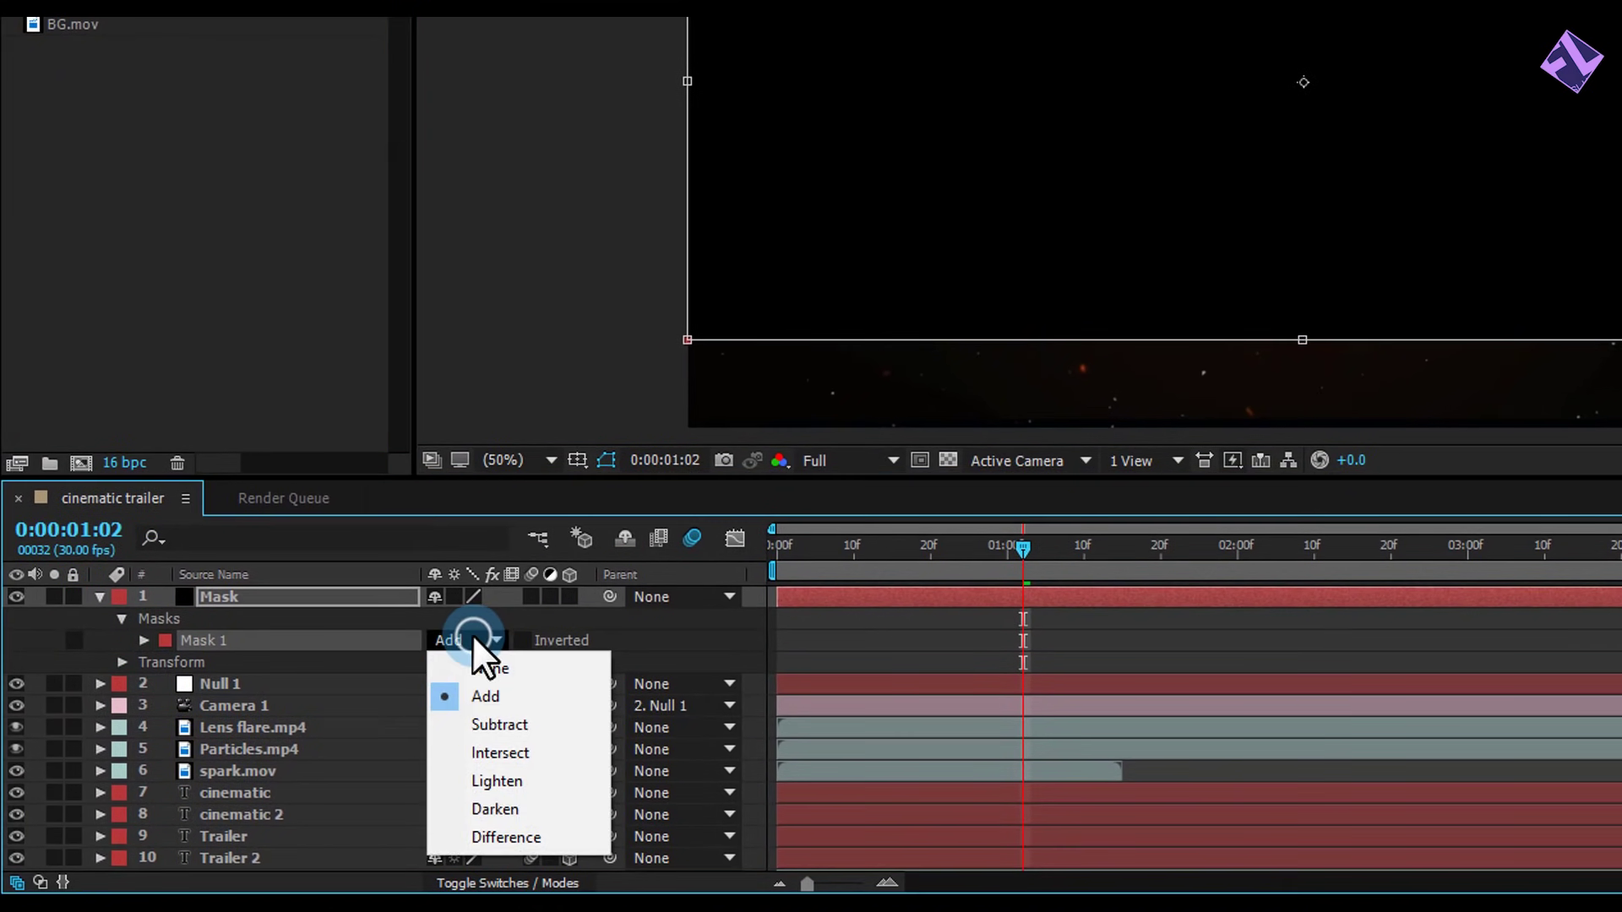
{"action": "left_click", "coordinate": [472, 723]}
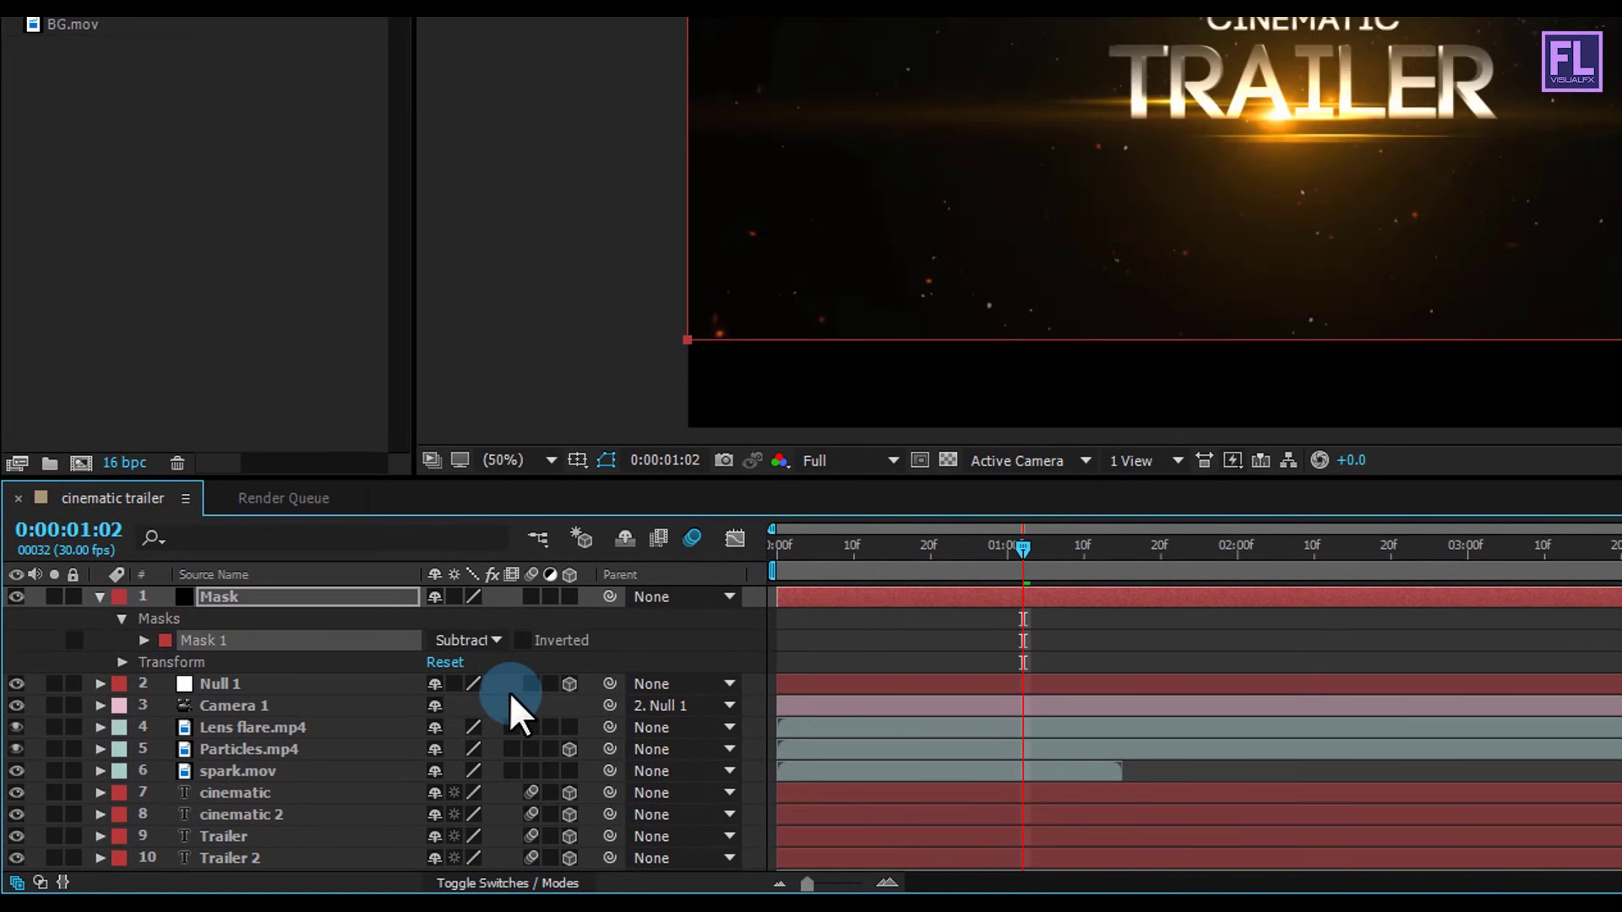
{"action": "left_click", "coordinate": [99, 596]}
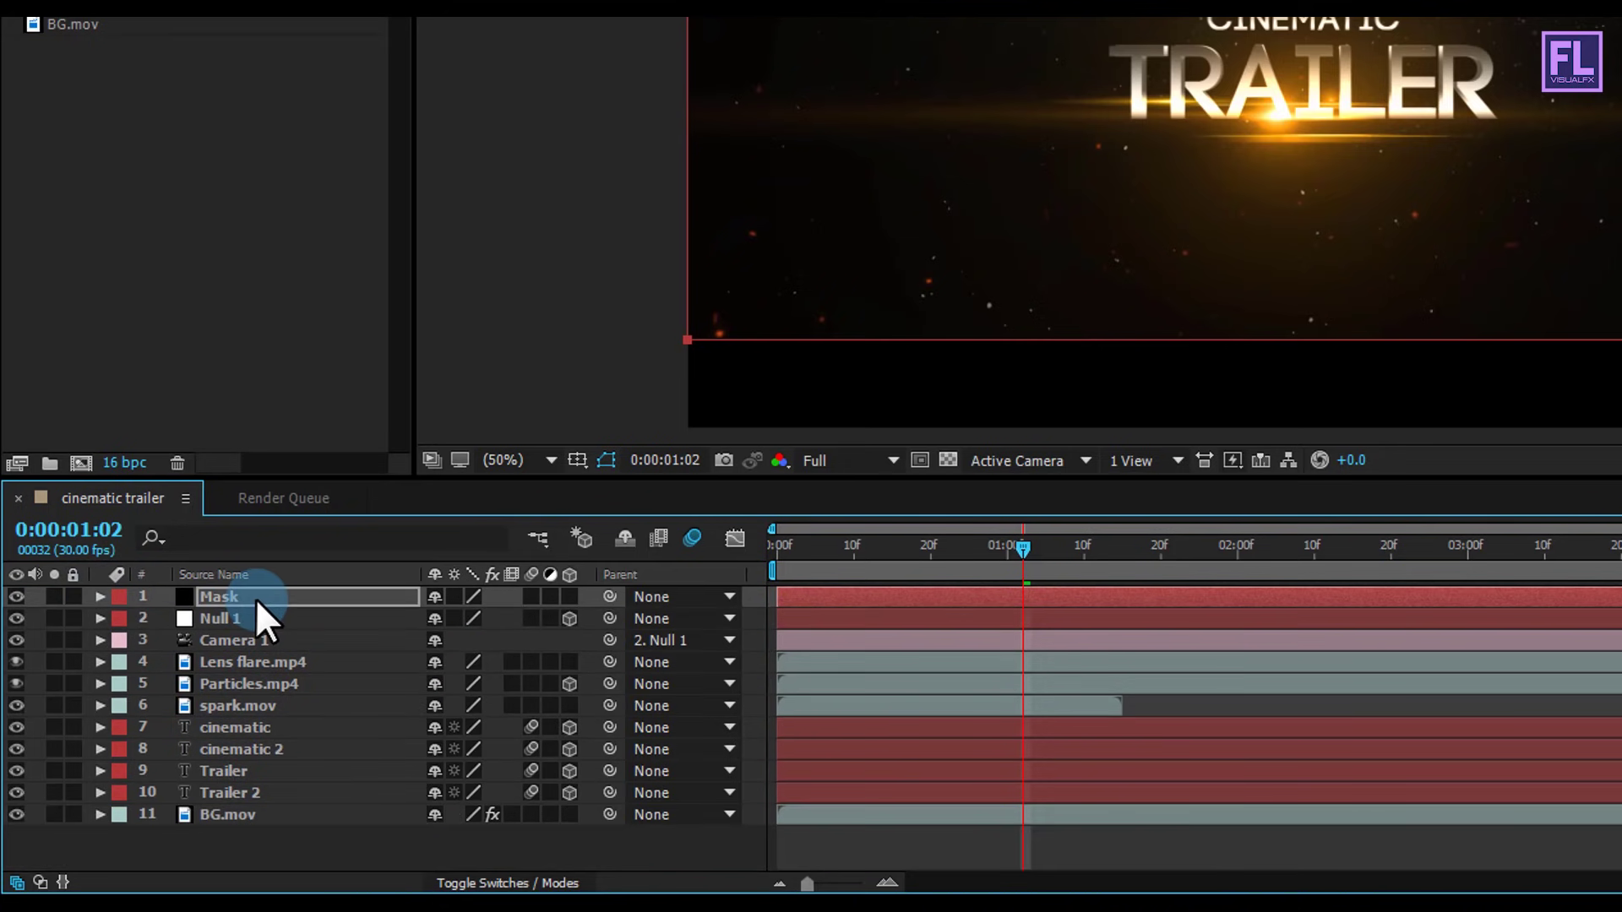
{"action": "left_click", "coordinate": [301, 856]}
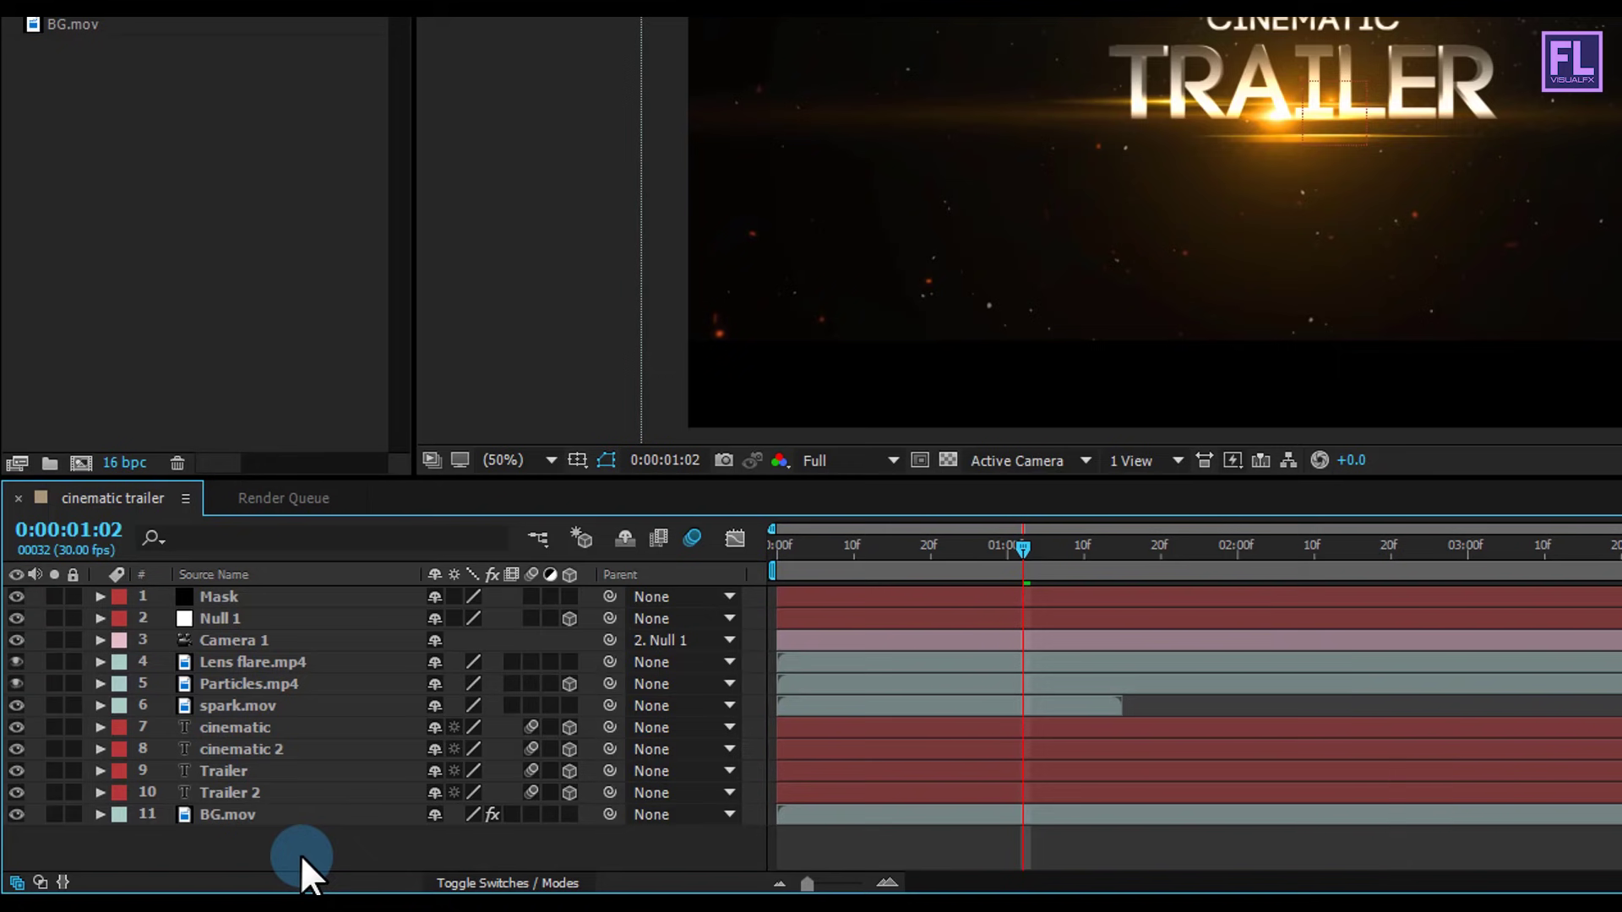
Add Adjustment Layer 1 beneath the Mask solid and move the playhead to 12f.
{"action": "right_click", "coordinate": [311, 849]}
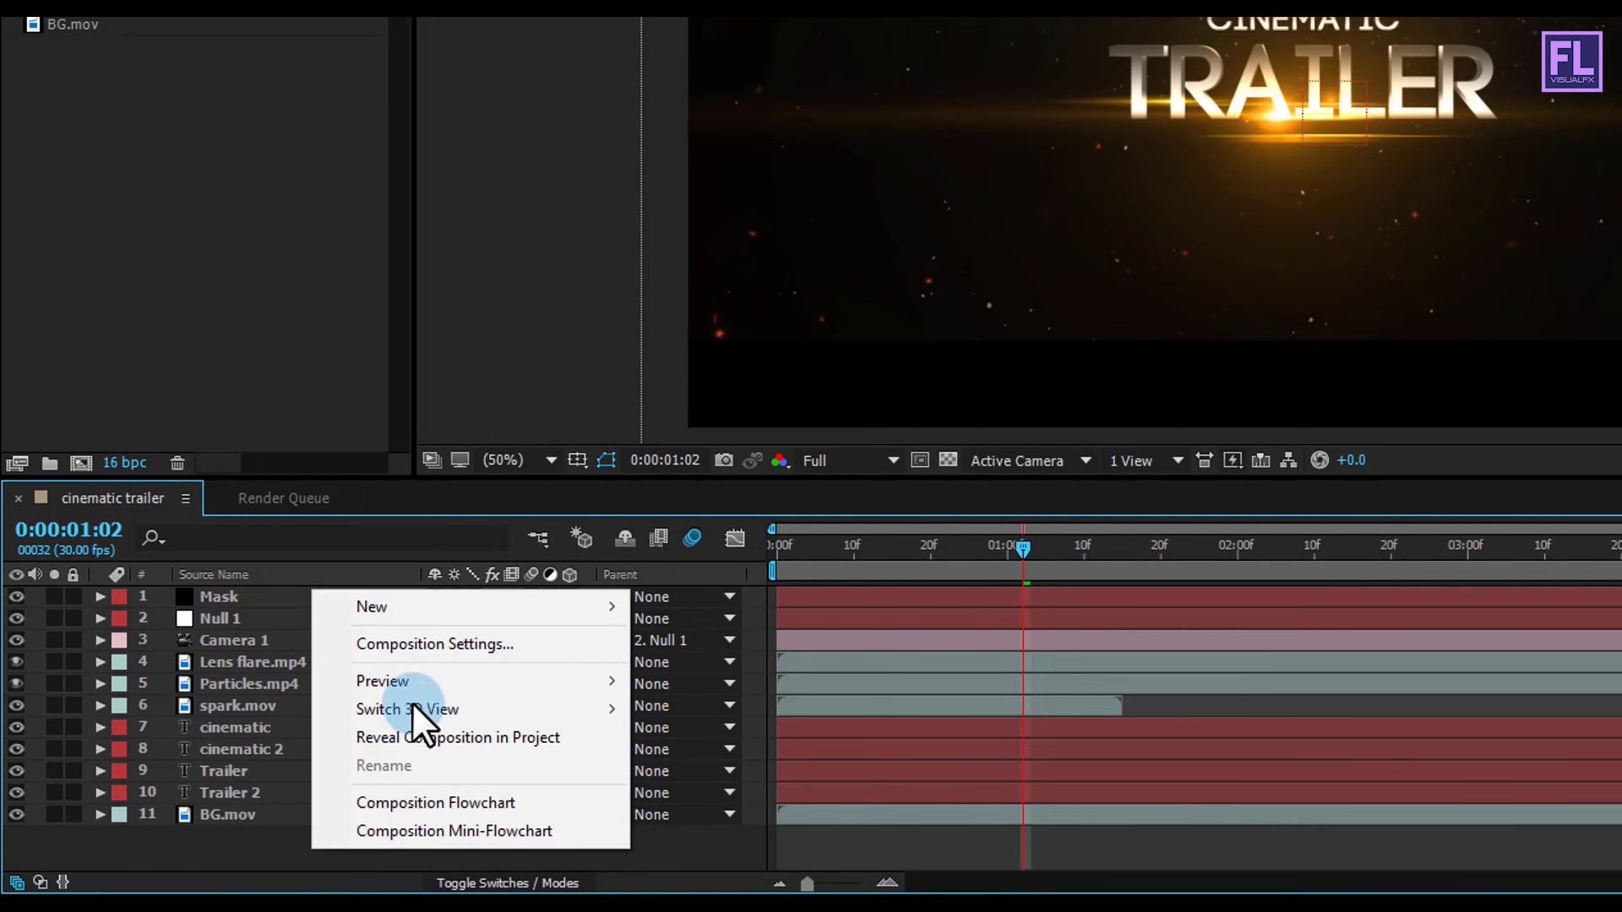
{"action": "left_click", "coordinate": [439, 601]}
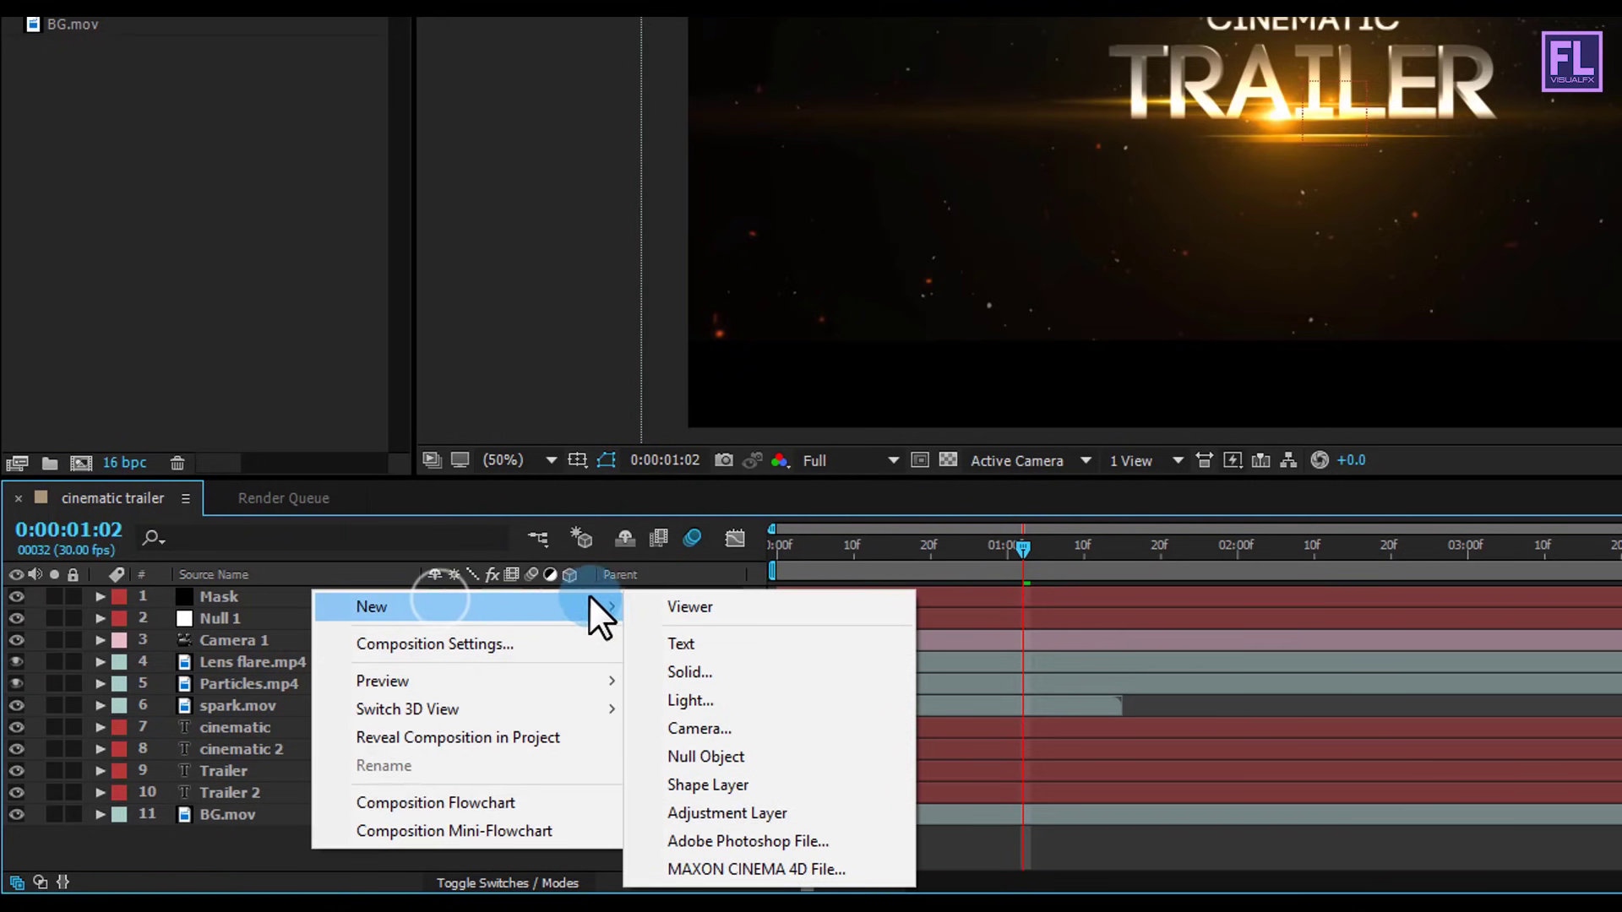
{"action": "left_click", "coordinate": [778, 811]}
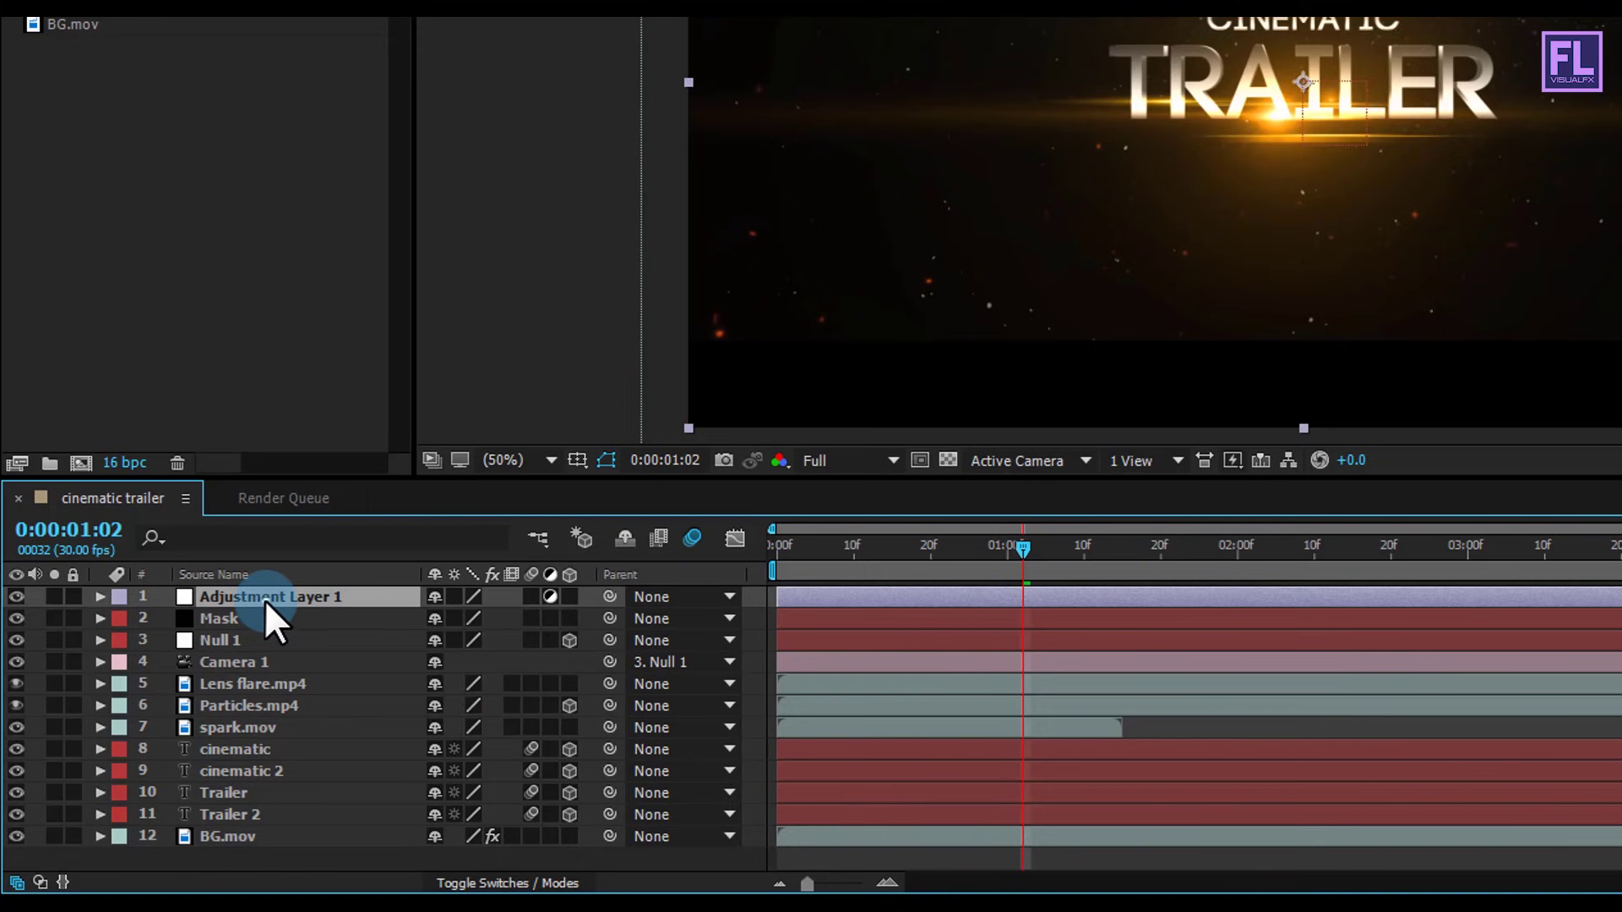
{"action": "left_click_drag", "start_coordinate": [265, 600], "coordinate": [262, 627]}
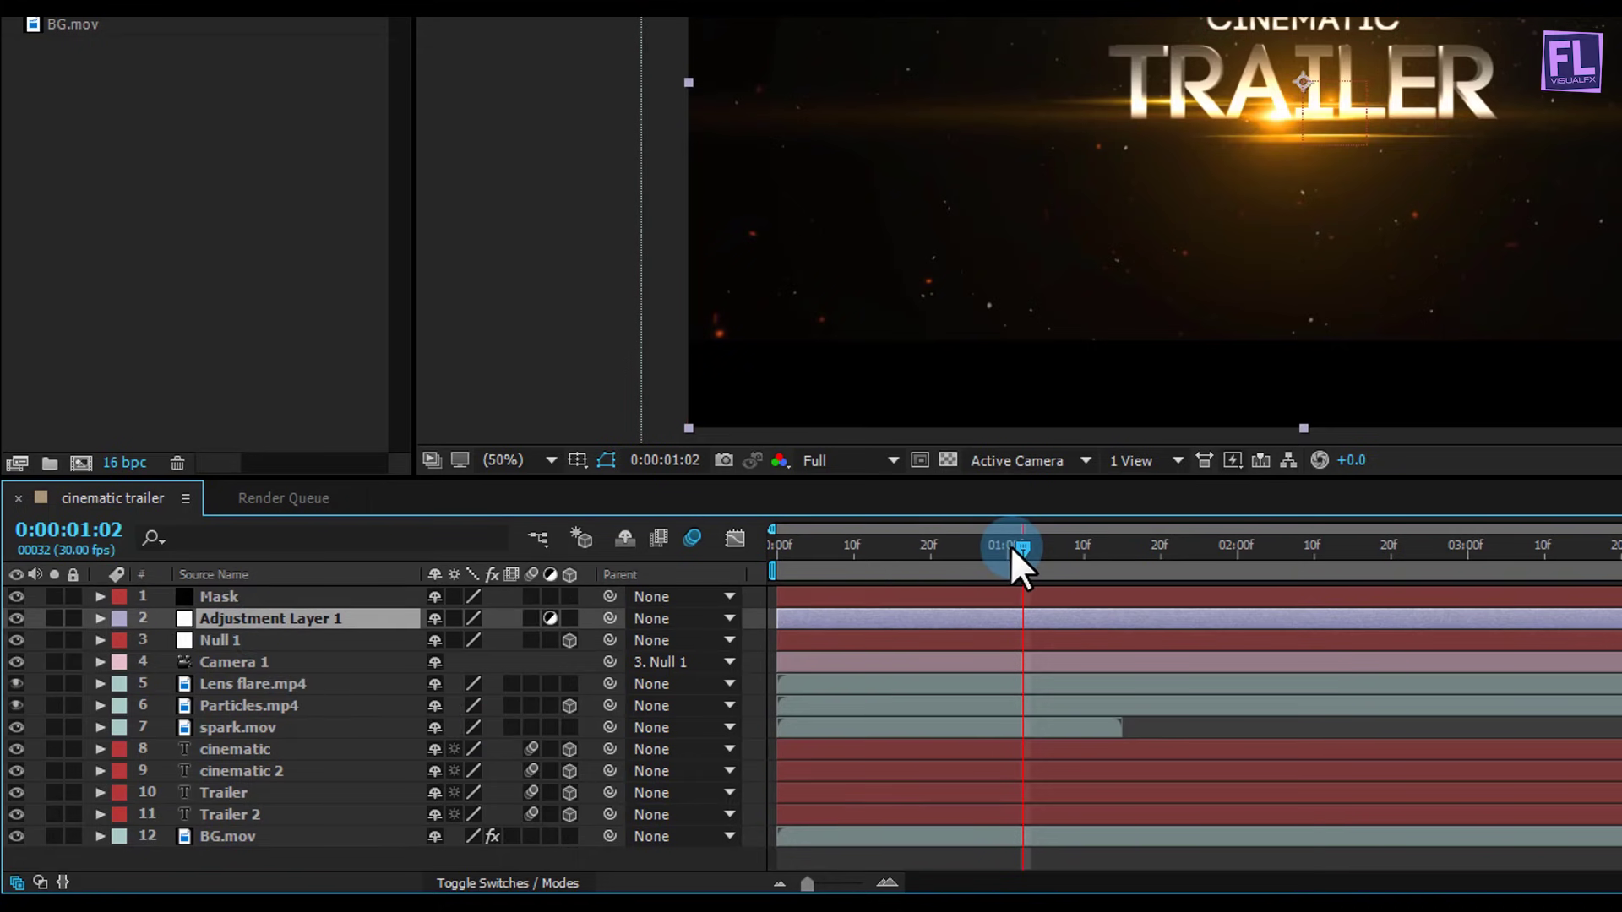
{"action": "left_click_drag", "start_coordinate": [1014, 550], "coordinate": [867, 561]}
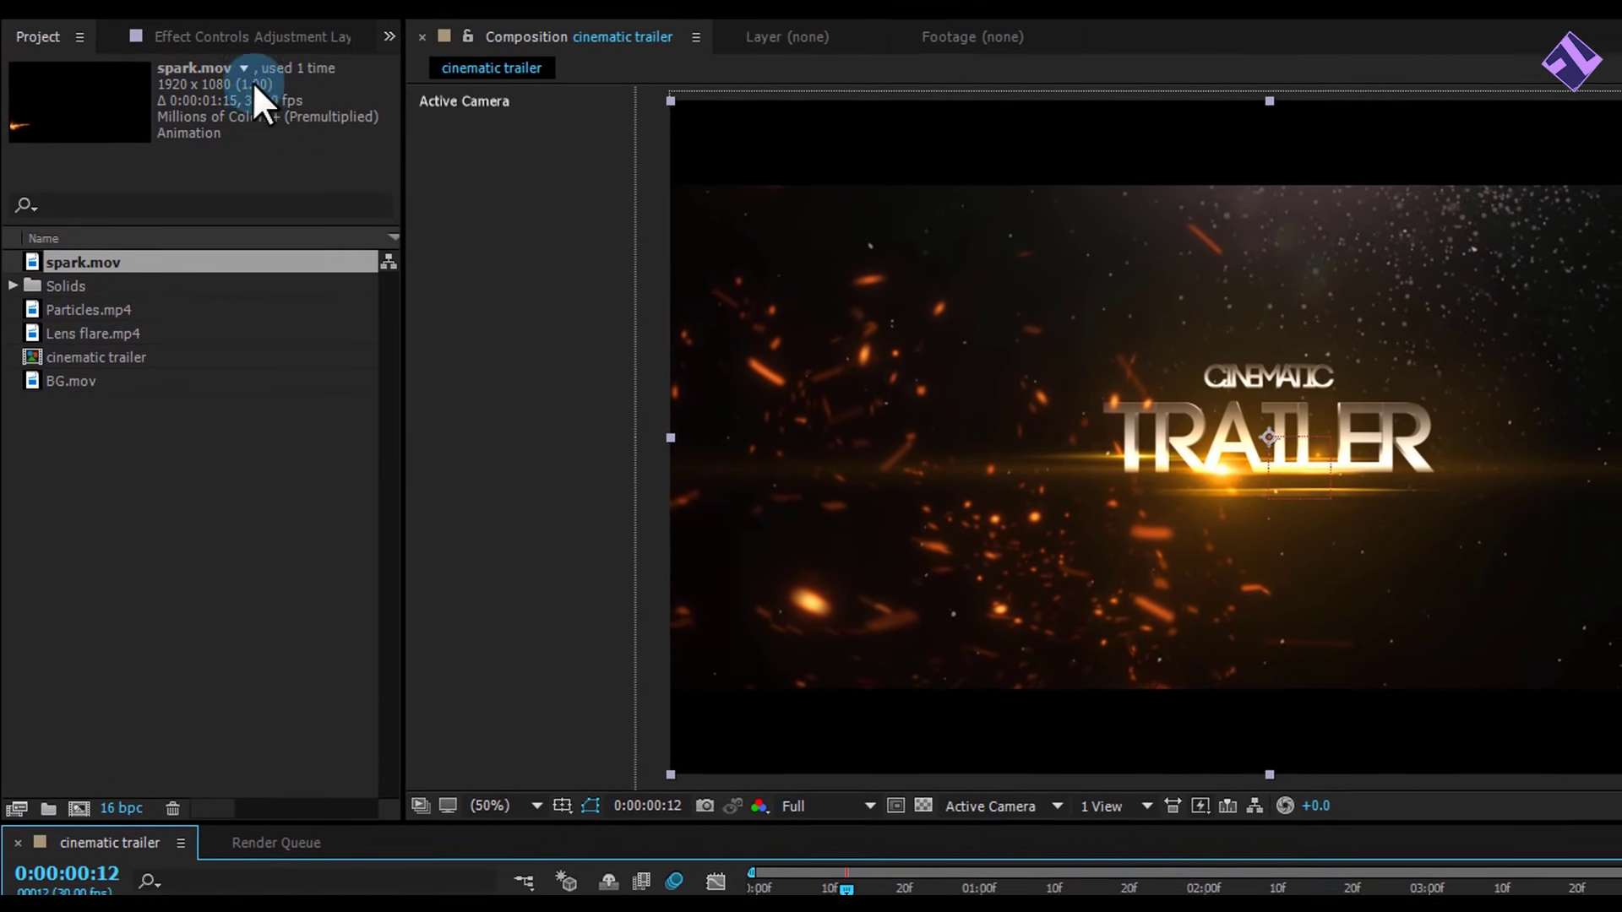
Apply Curves to the adjustment layer and bend the RGB curve into an S-shape.
{"action": "left_click", "coordinate": [265, 53]}
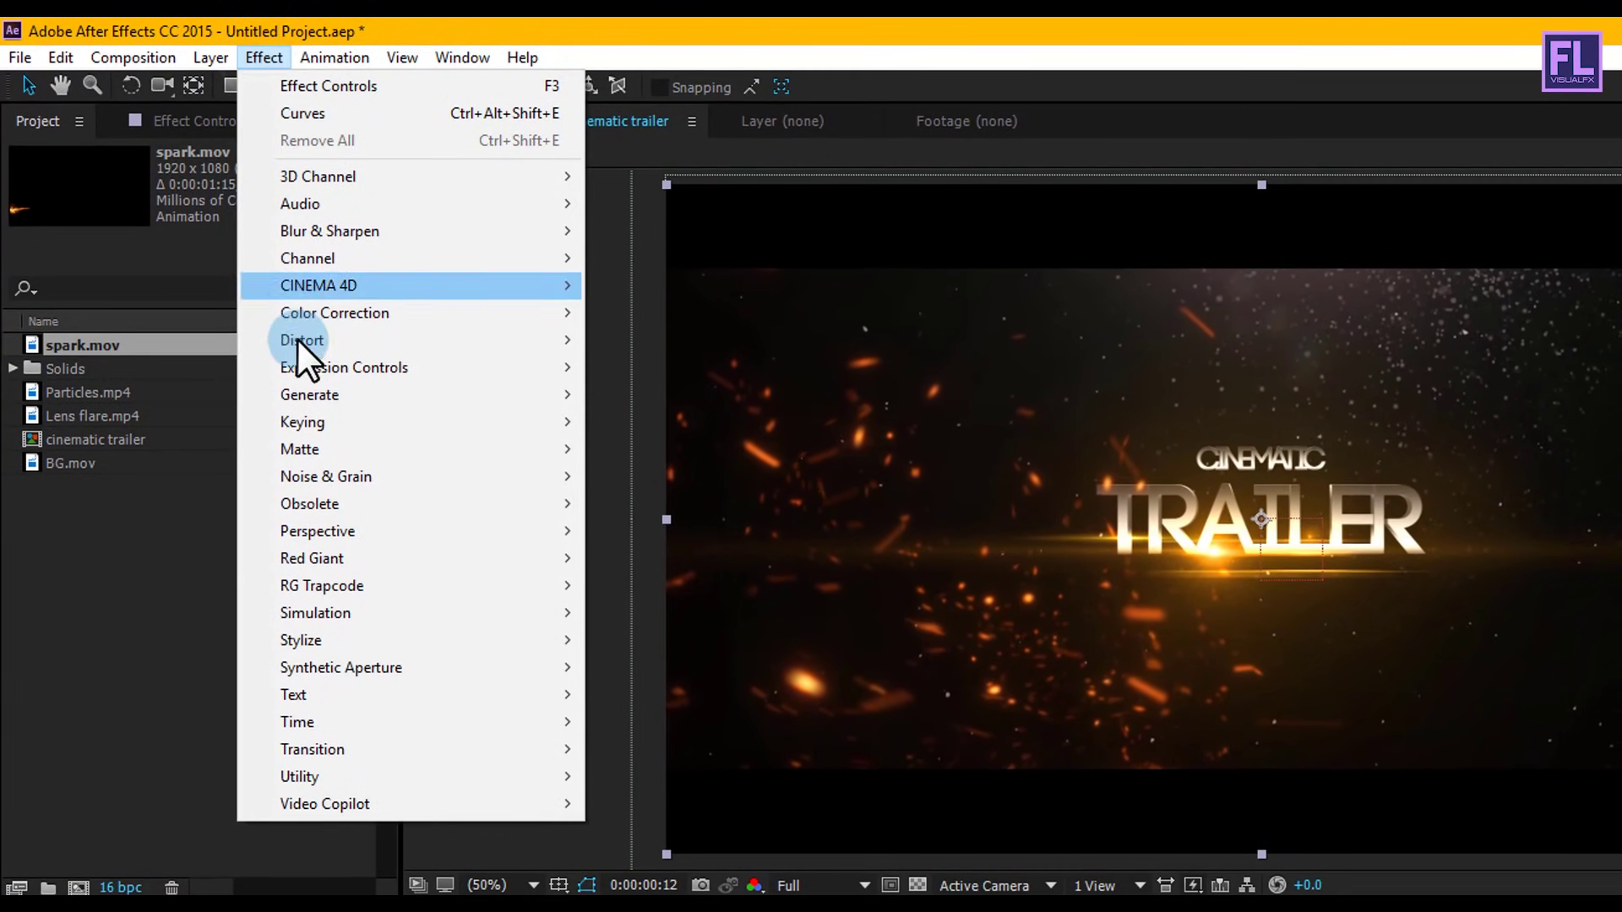
{"action": "mouse_move", "coordinate": [317, 317]}
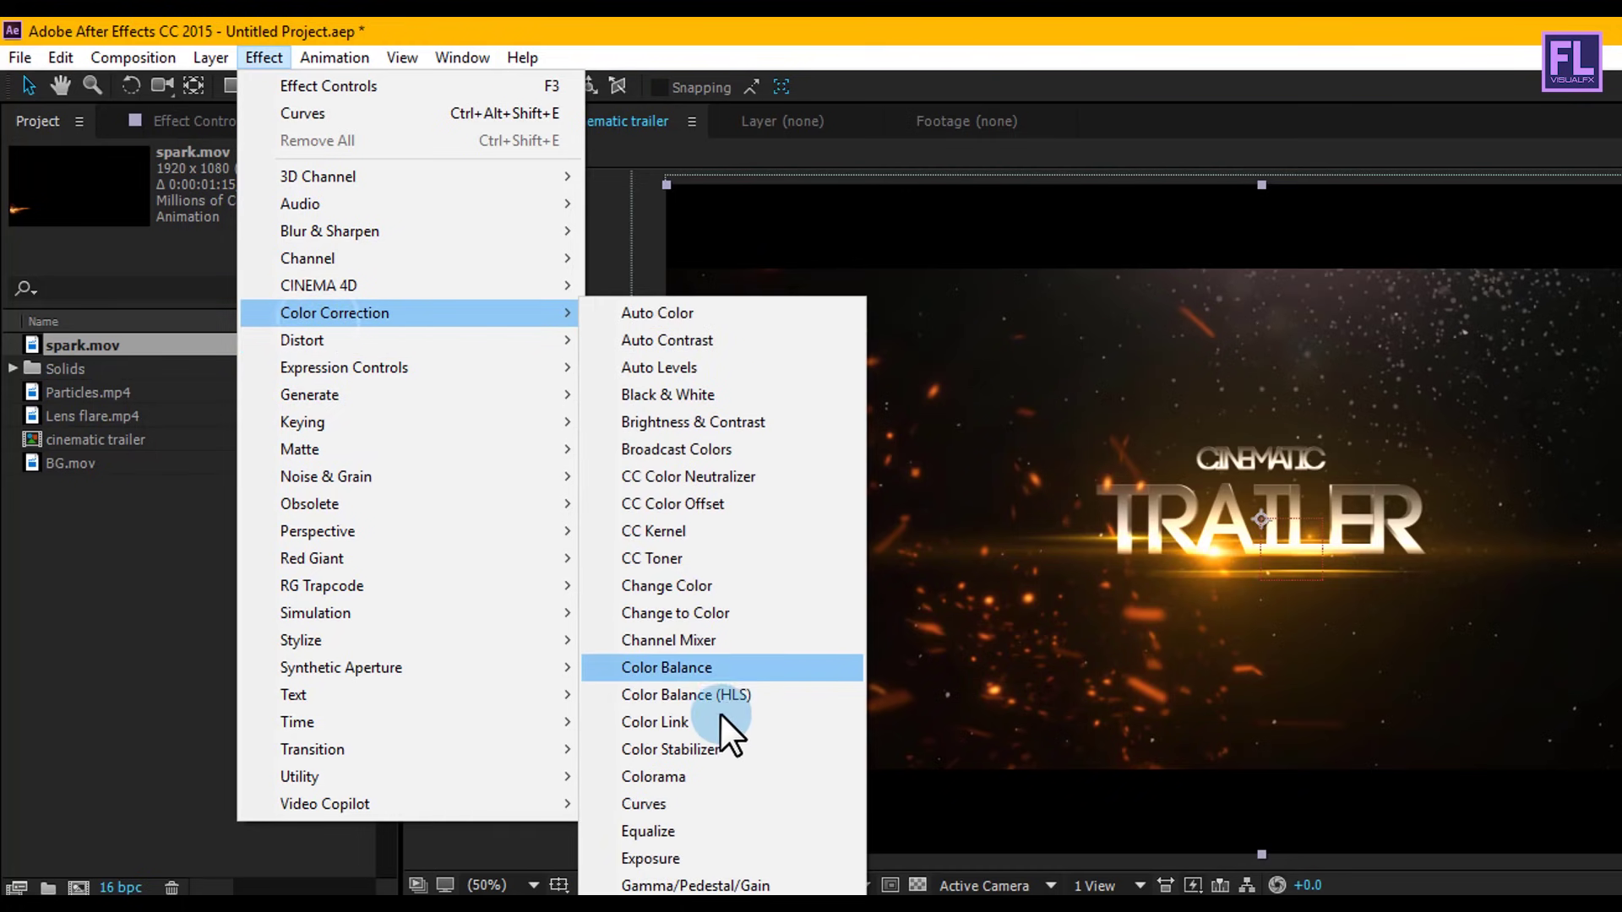
{"action": "left_click", "coordinate": [691, 804]}
{"action": "scroll", "coordinate": [1357, 539], "scroll_direction": "up", "scroll_amount": 2}
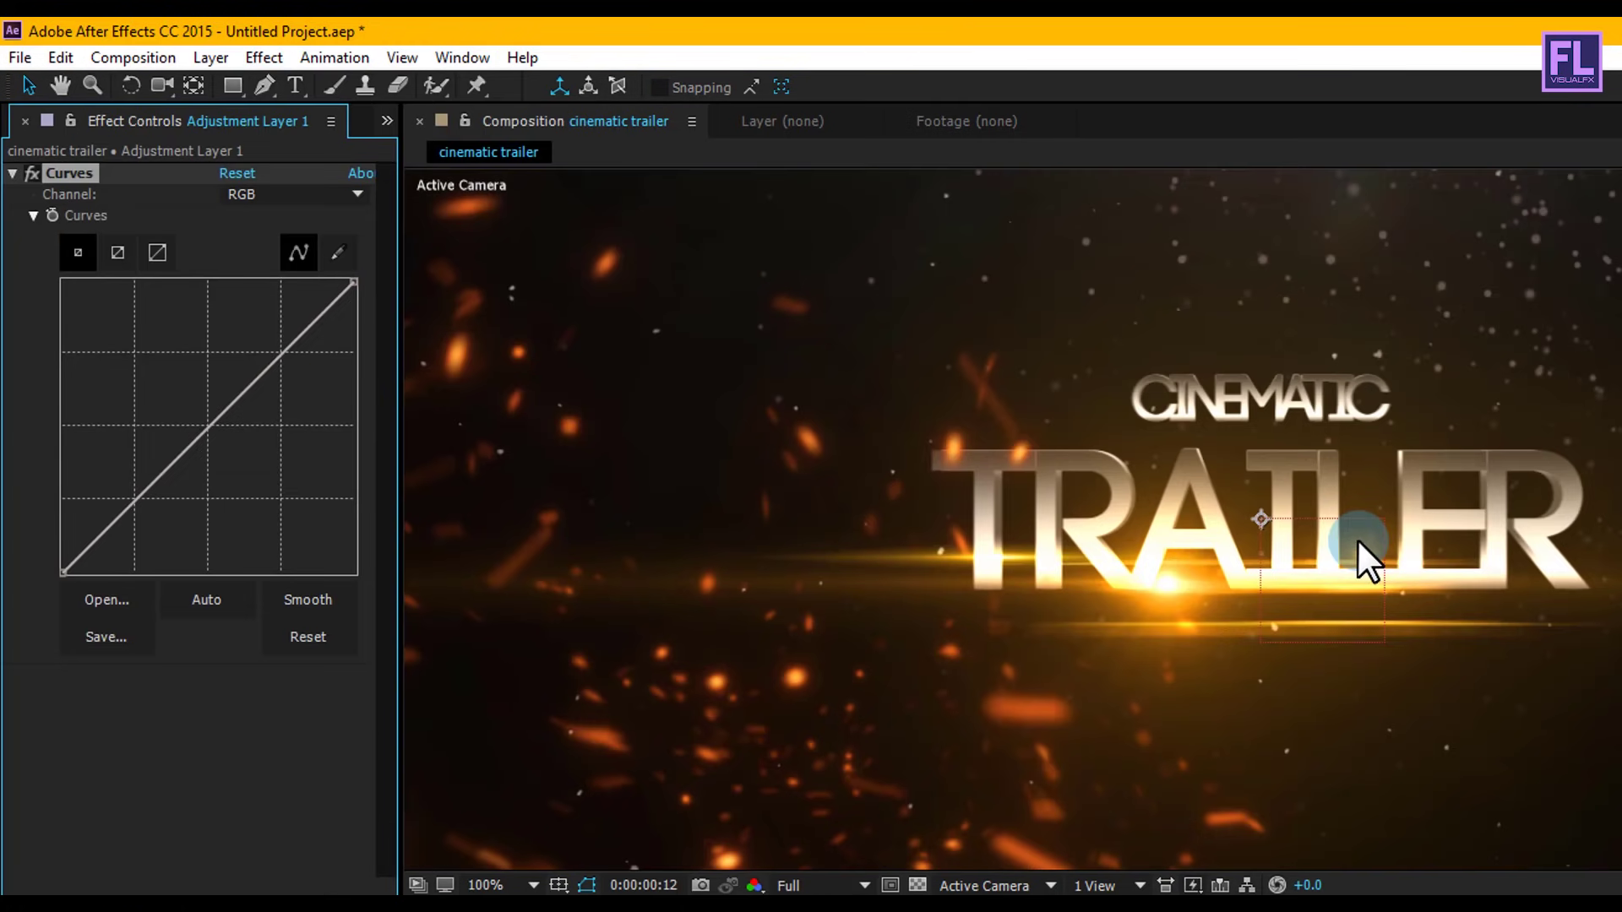
{"action": "left_click_drag", "start_coordinate": [1455, 555], "coordinate": [1283, 484]}
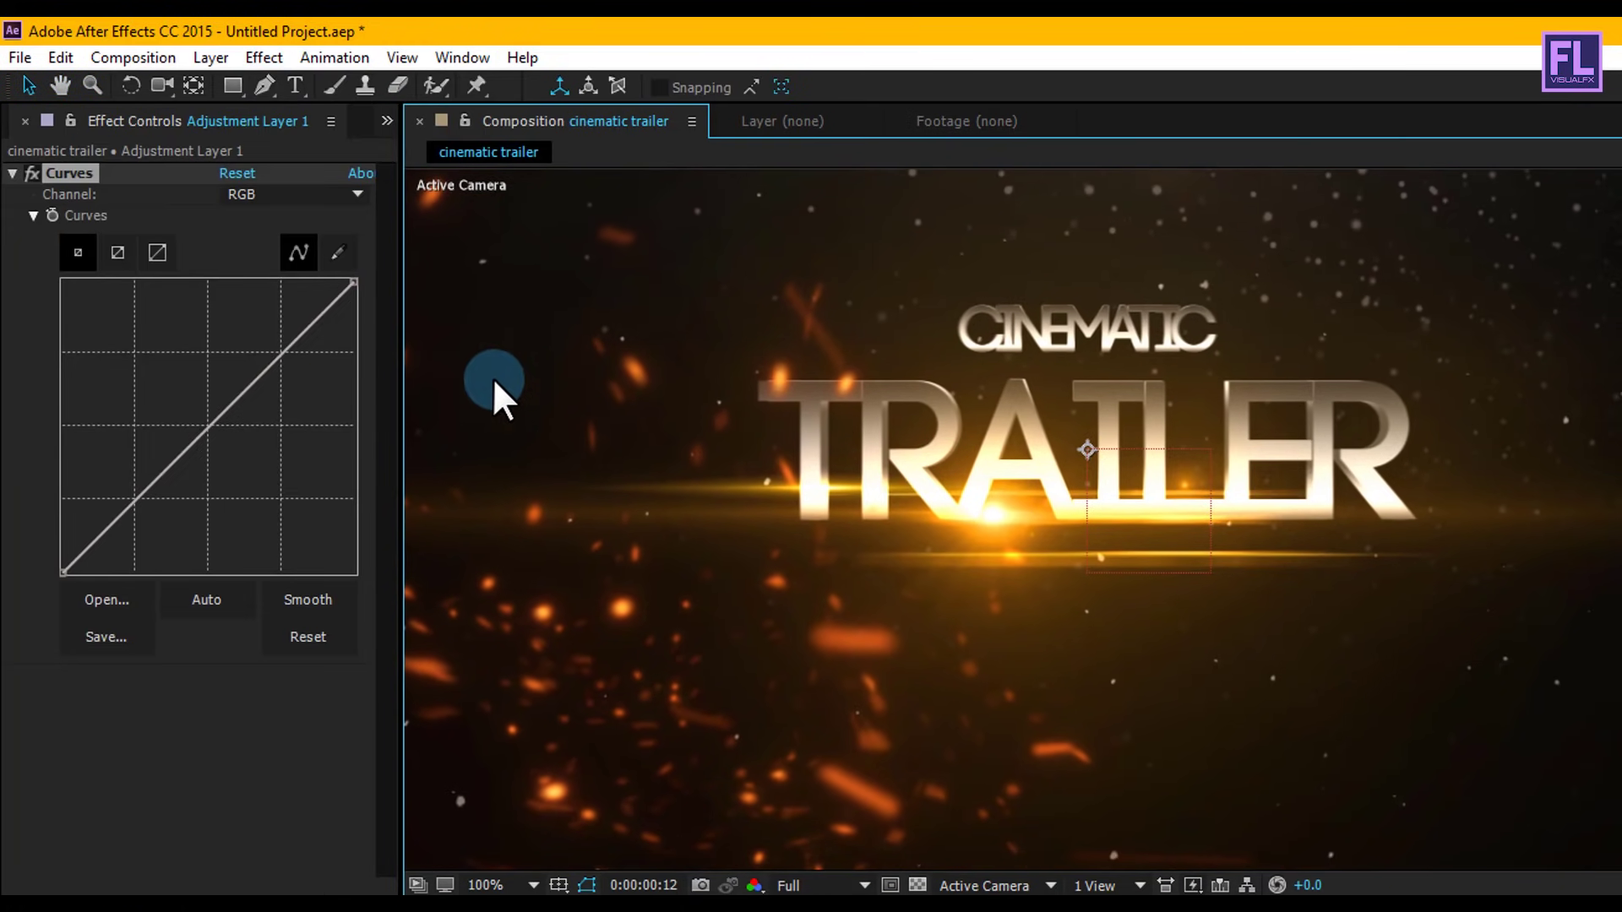
{"action": "left_click_drag", "start_coordinate": [274, 362], "coordinate": [242, 353]}
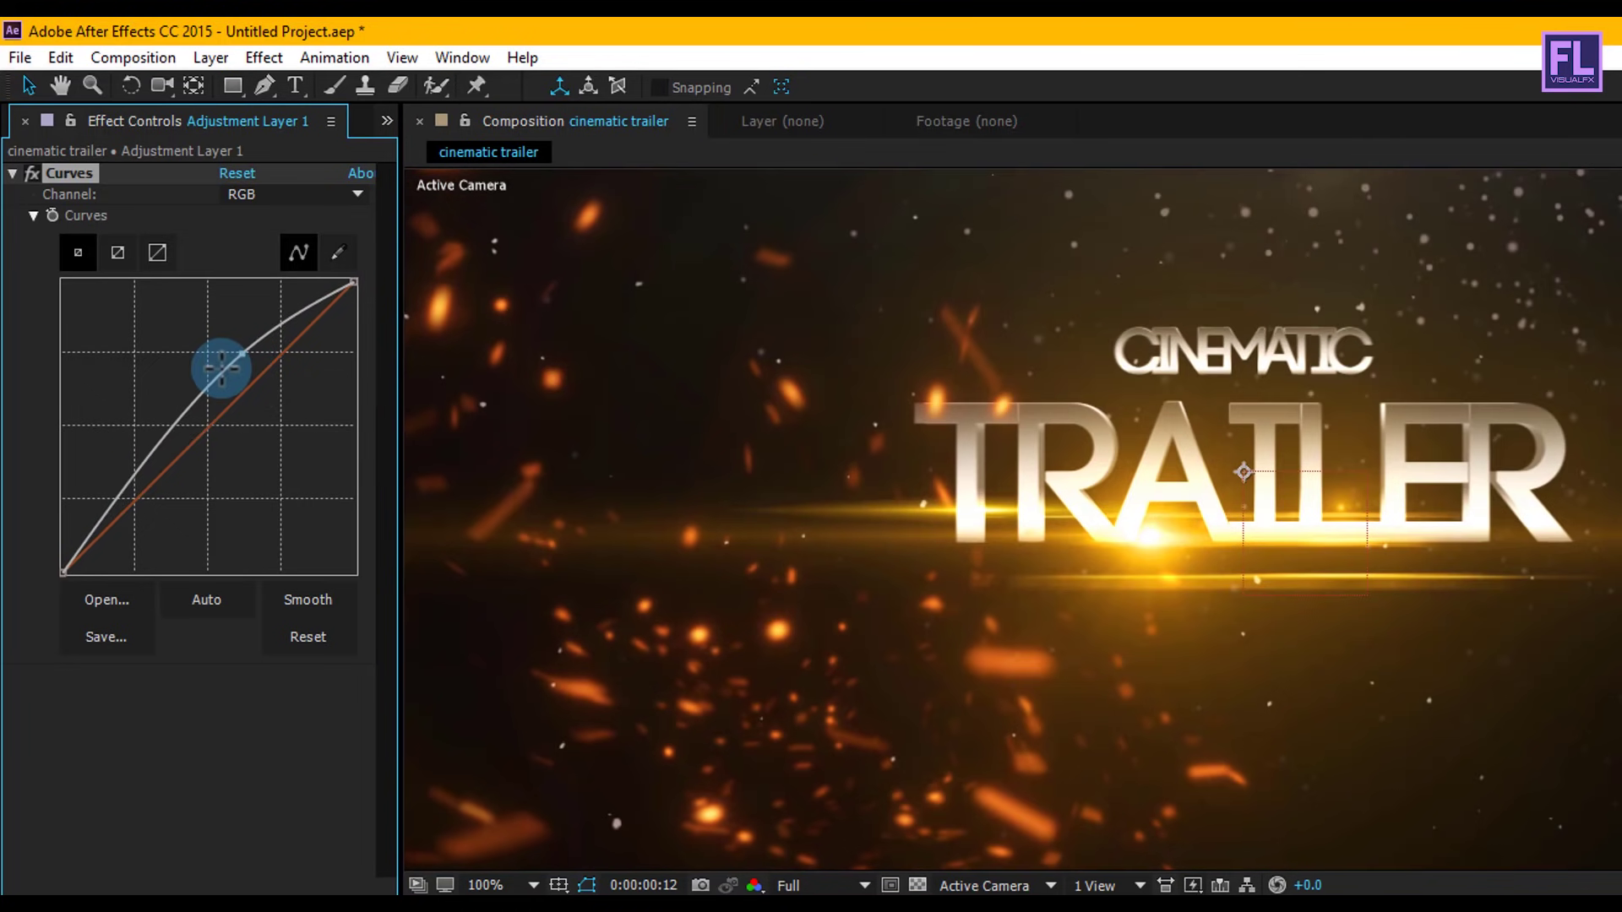
{"action": "mouse_move", "coordinate": [144, 464]}
{"action": "left_mouse_down"}
{"action": "mouse_move", "coordinate": [172, 485]}
{"action": "mouse_move", "coordinate": [158, 485]}
{"action": "left_mouse_up"}
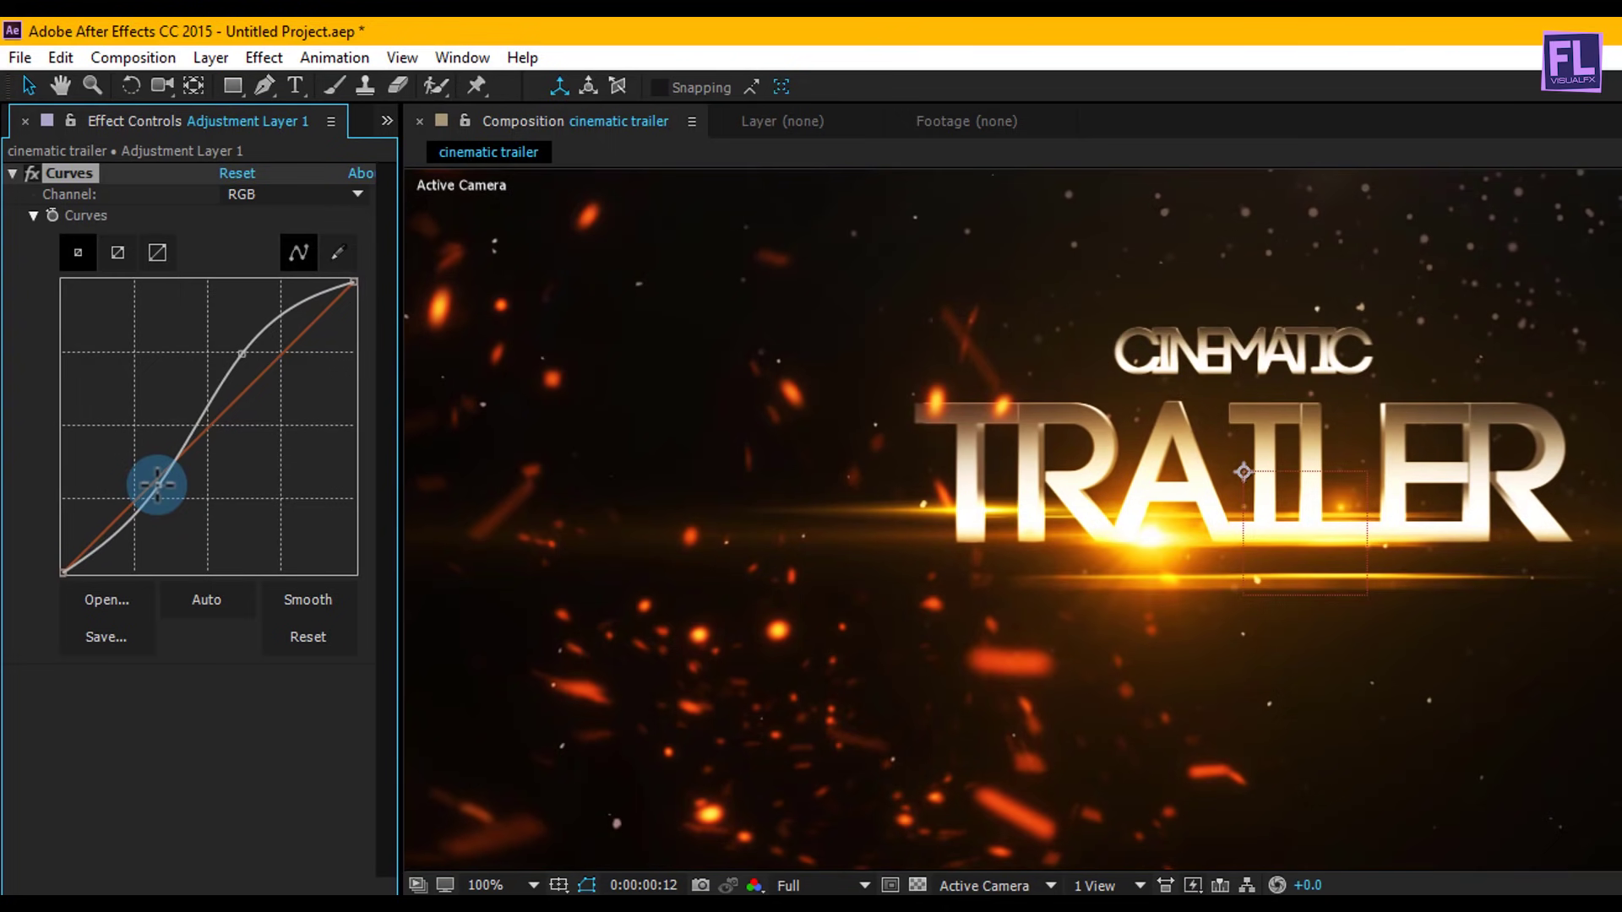
Reshape the Red channel curve, raising the top and lowering the bottom.
{"action": "left_click", "coordinate": [303, 194]}
{"action": "left_click", "coordinate": [318, 245]}
{"action": "left_click_drag", "start_coordinate": [283, 352], "coordinate": [256, 351]}
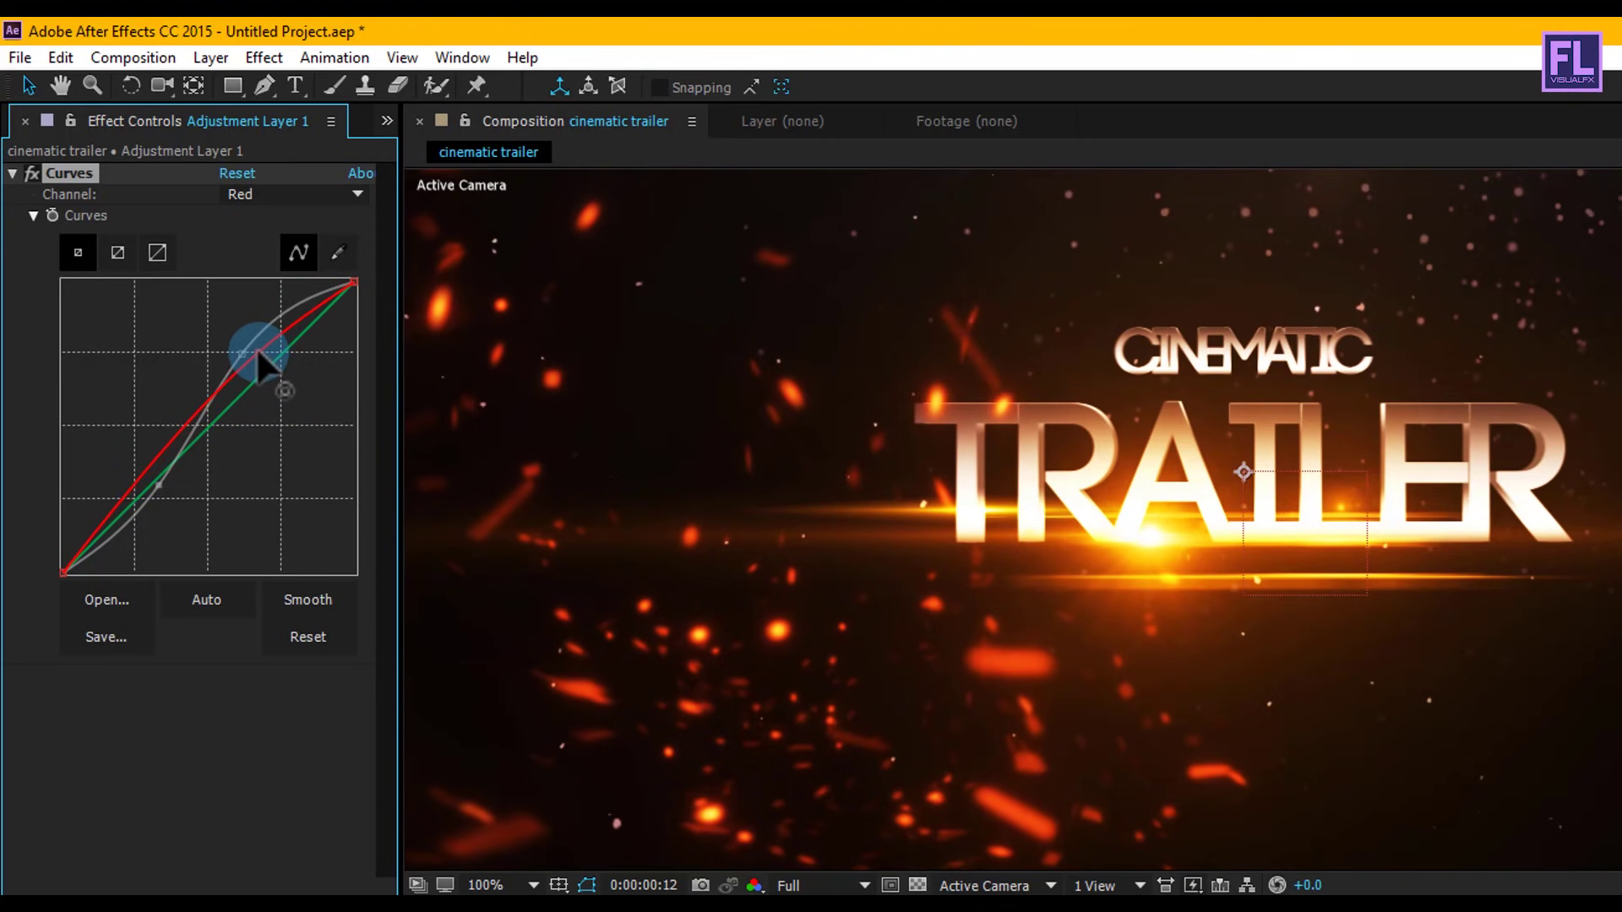
{"action": "left_click_drag", "start_coordinate": [152, 456], "coordinate": [153, 494]}
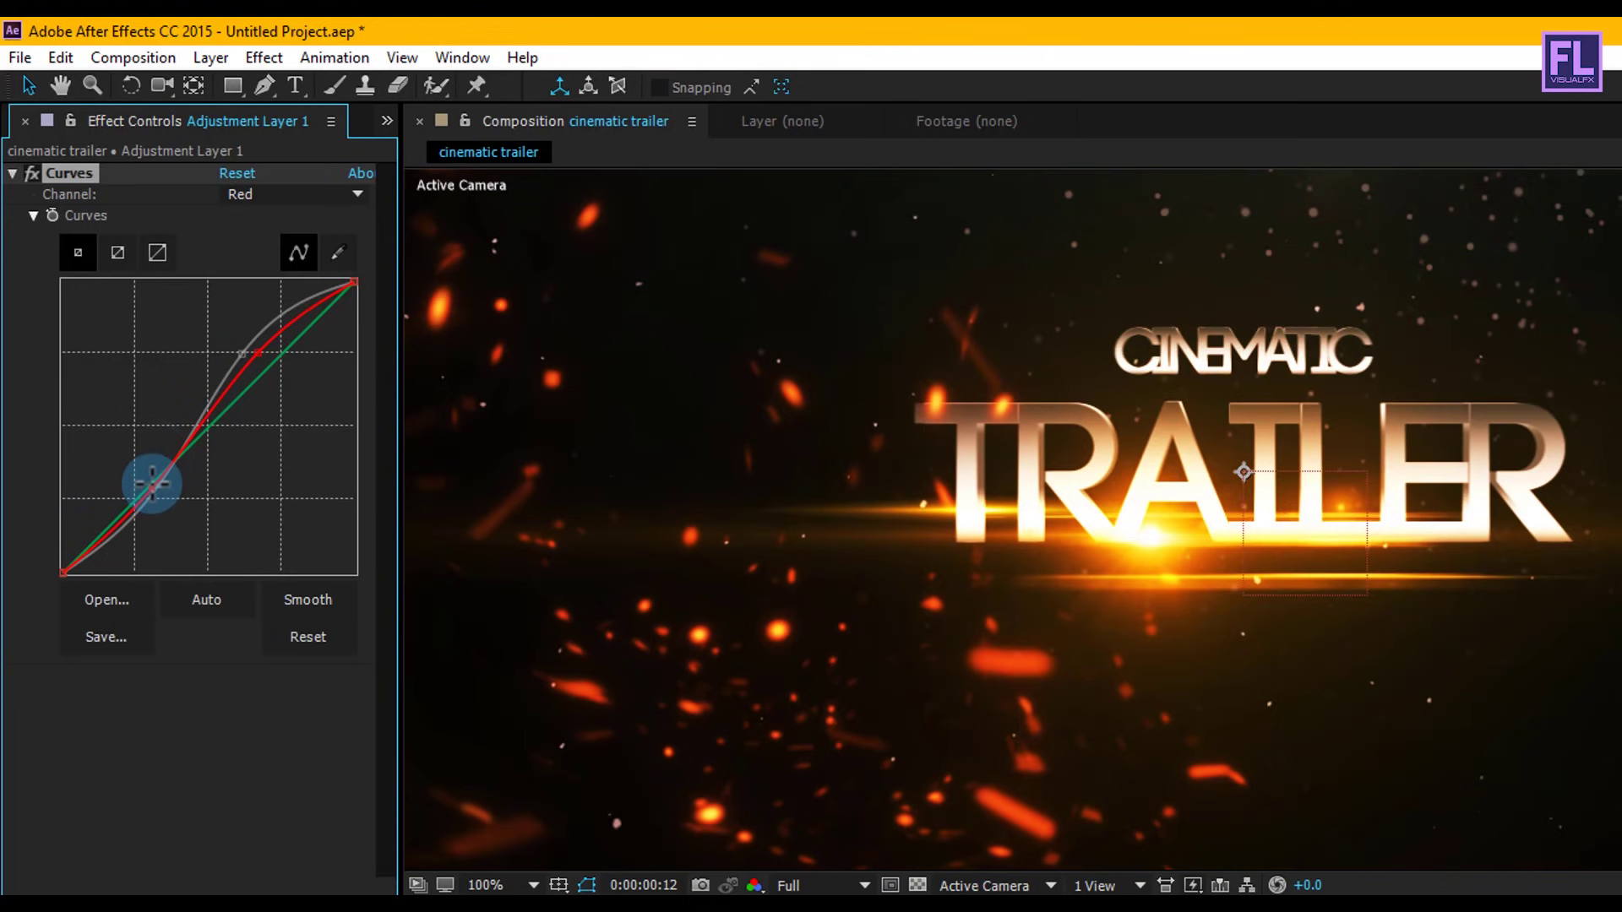
Reshape the Green channel curve with a raised upper and lowered lower point.
{"action": "left_click", "coordinate": [299, 200]}
{"action": "left_click", "coordinate": [283, 275]}
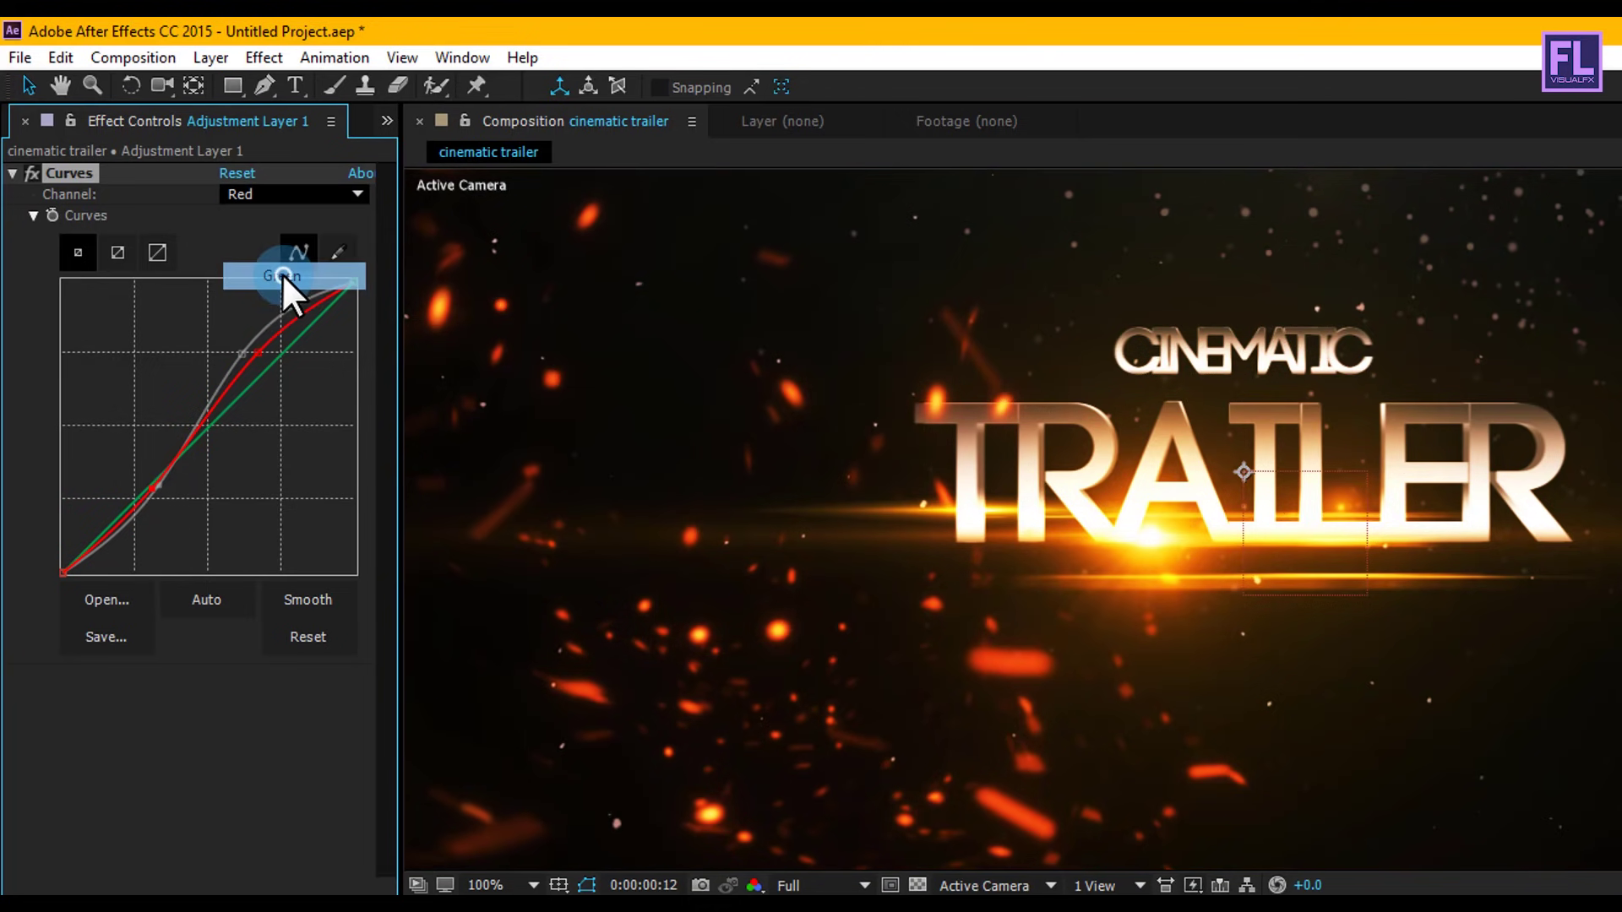
{"action": "left_click", "coordinate": [270, 359]}
{"action": "left_click_drag", "start_coordinate": [270, 359], "coordinate": [265, 346]}
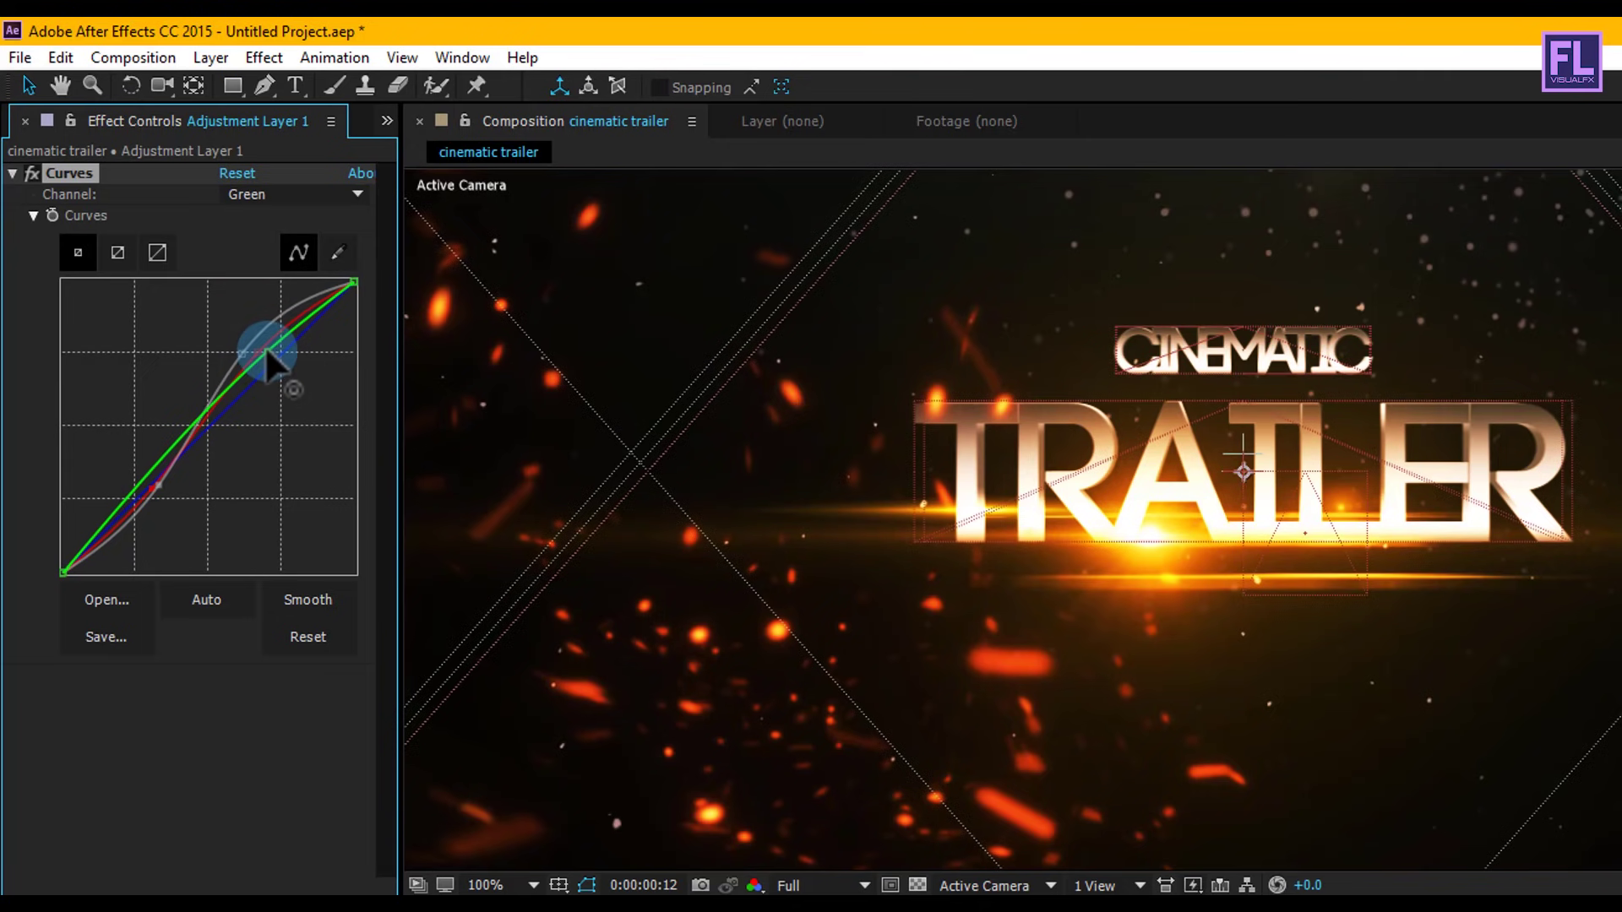
{"action": "left_click", "coordinate": [187, 448]}
{"action": "left_click_drag", "start_coordinate": [186, 448], "coordinate": [153, 488]}
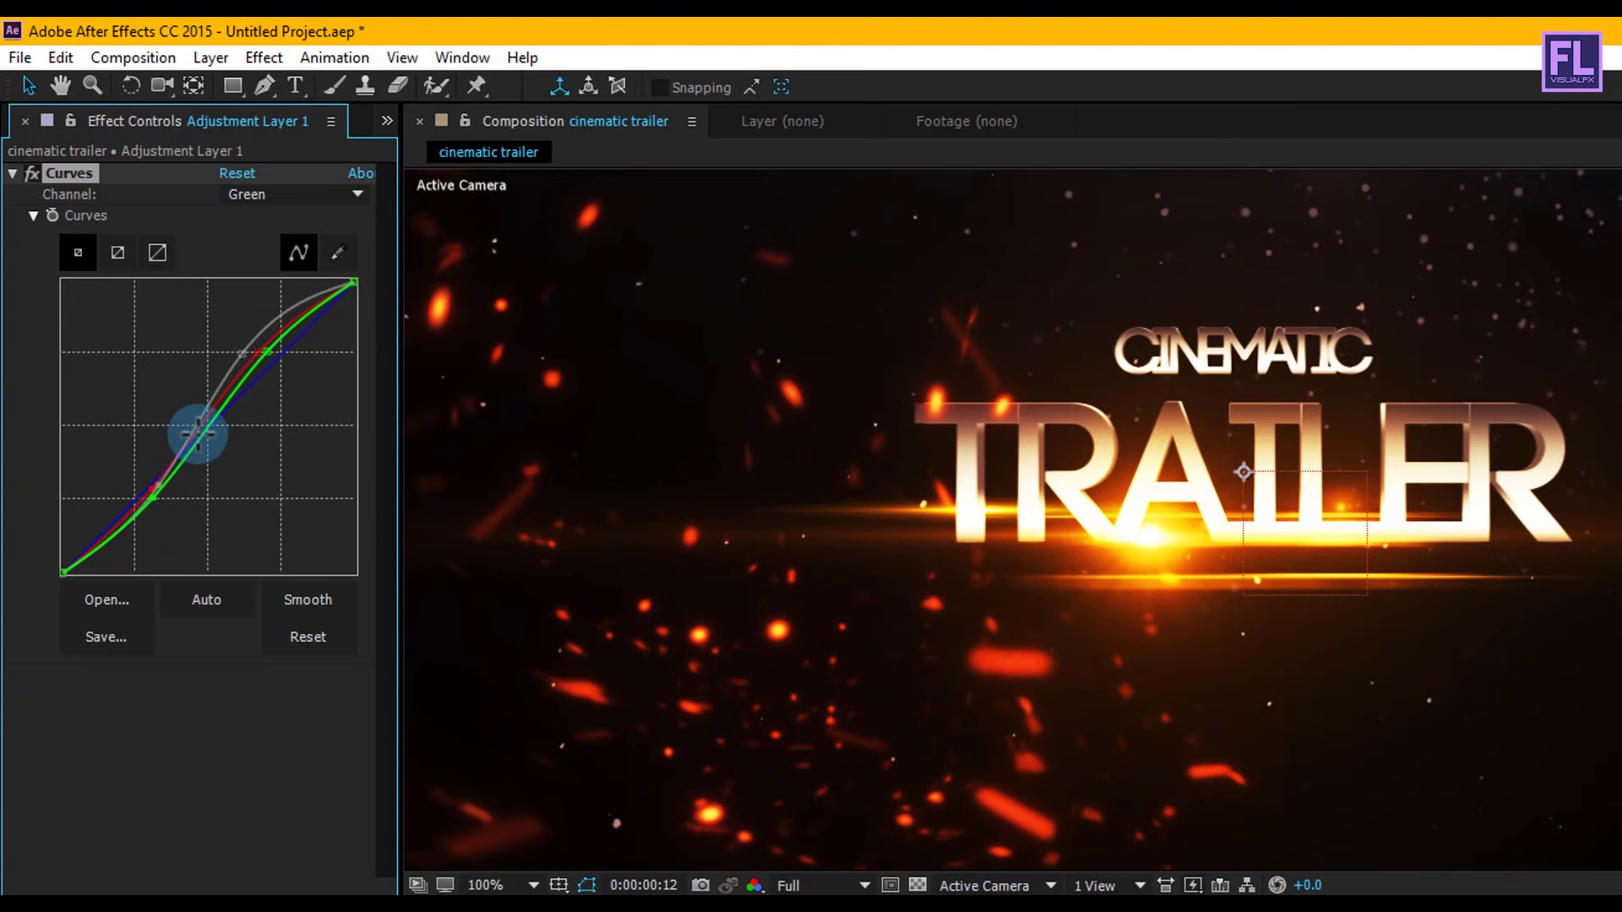
Reshape the Blue channel curve, raising its upper part and nudging the lower point.
{"action": "left_click", "coordinate": [295, 196]}
{"action": "left_click", "coordinate": [298, 297]}
{"action": "left_click_drag", "start_coordinate": [298, 304], "coordinate": [278, 339]}
{"action": "left_click", "coordinate": [187, 446]}
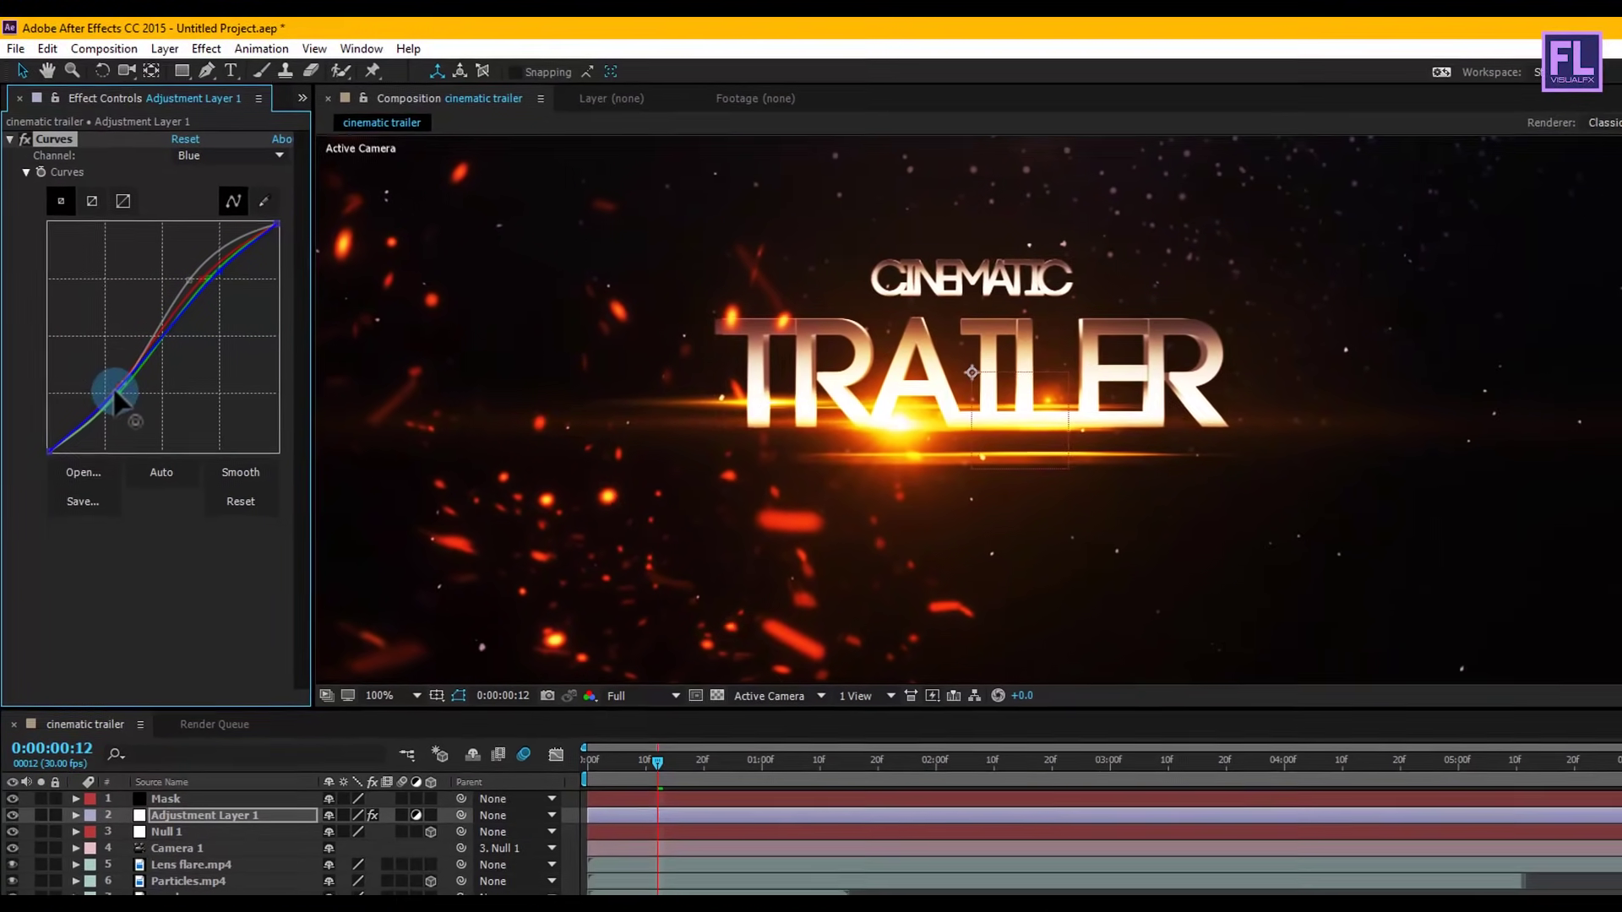
{"action": "left_click_drag", "start_coordinate": [114, 387], "coordinate": [103, 372]}
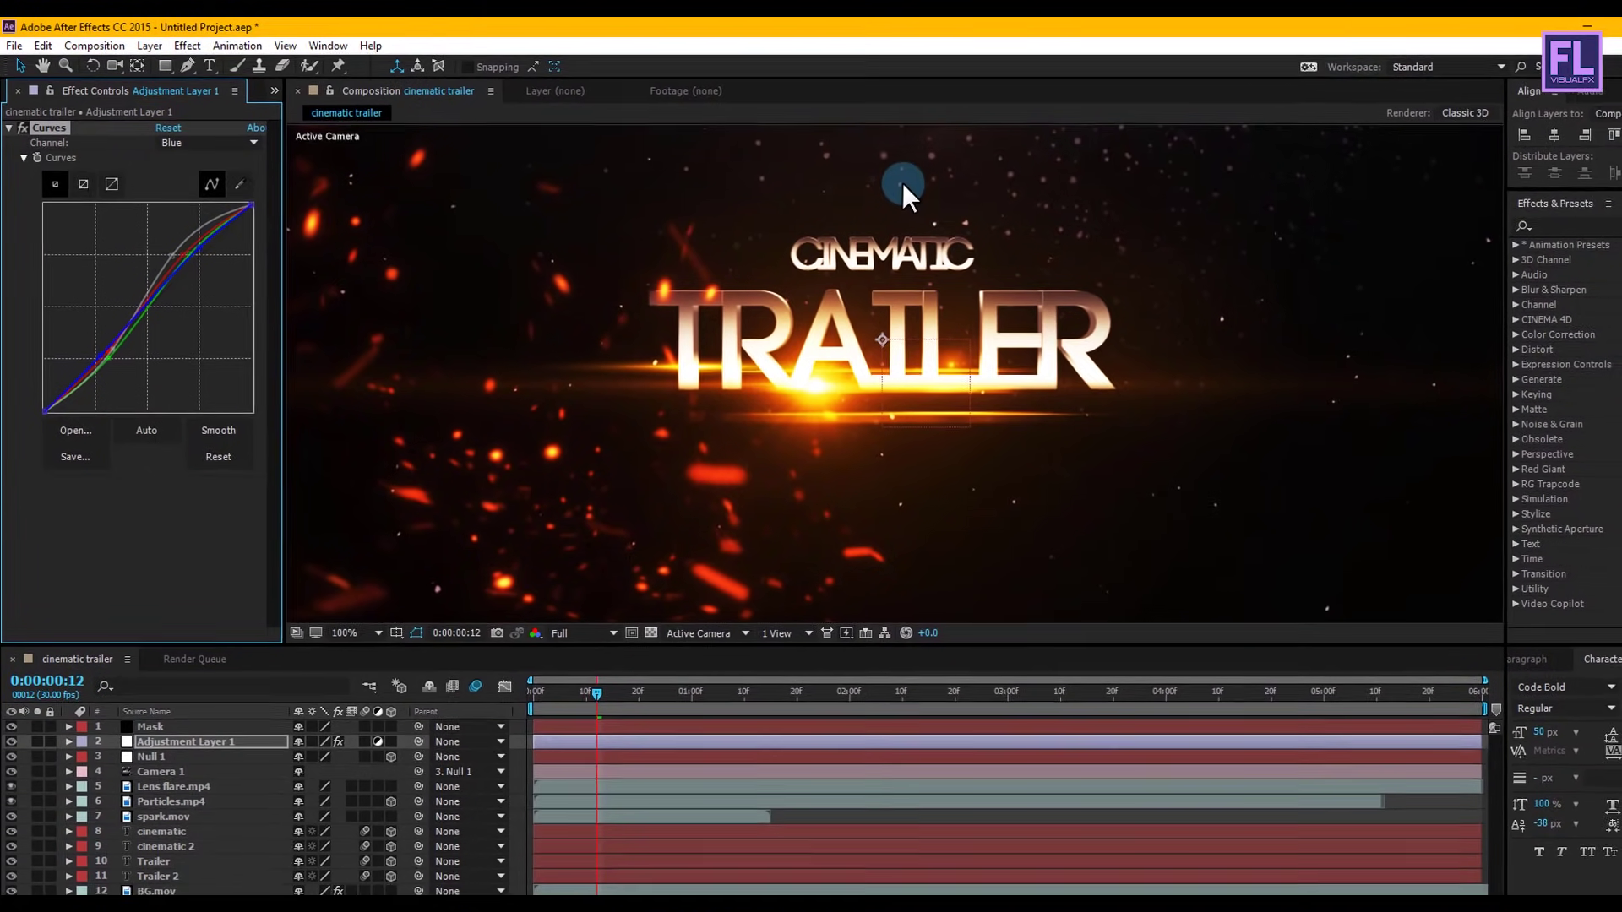
{"action": "scroll", "coordinate": [871, 175], "scroll_direction": "down", "scroll_amount": 2}
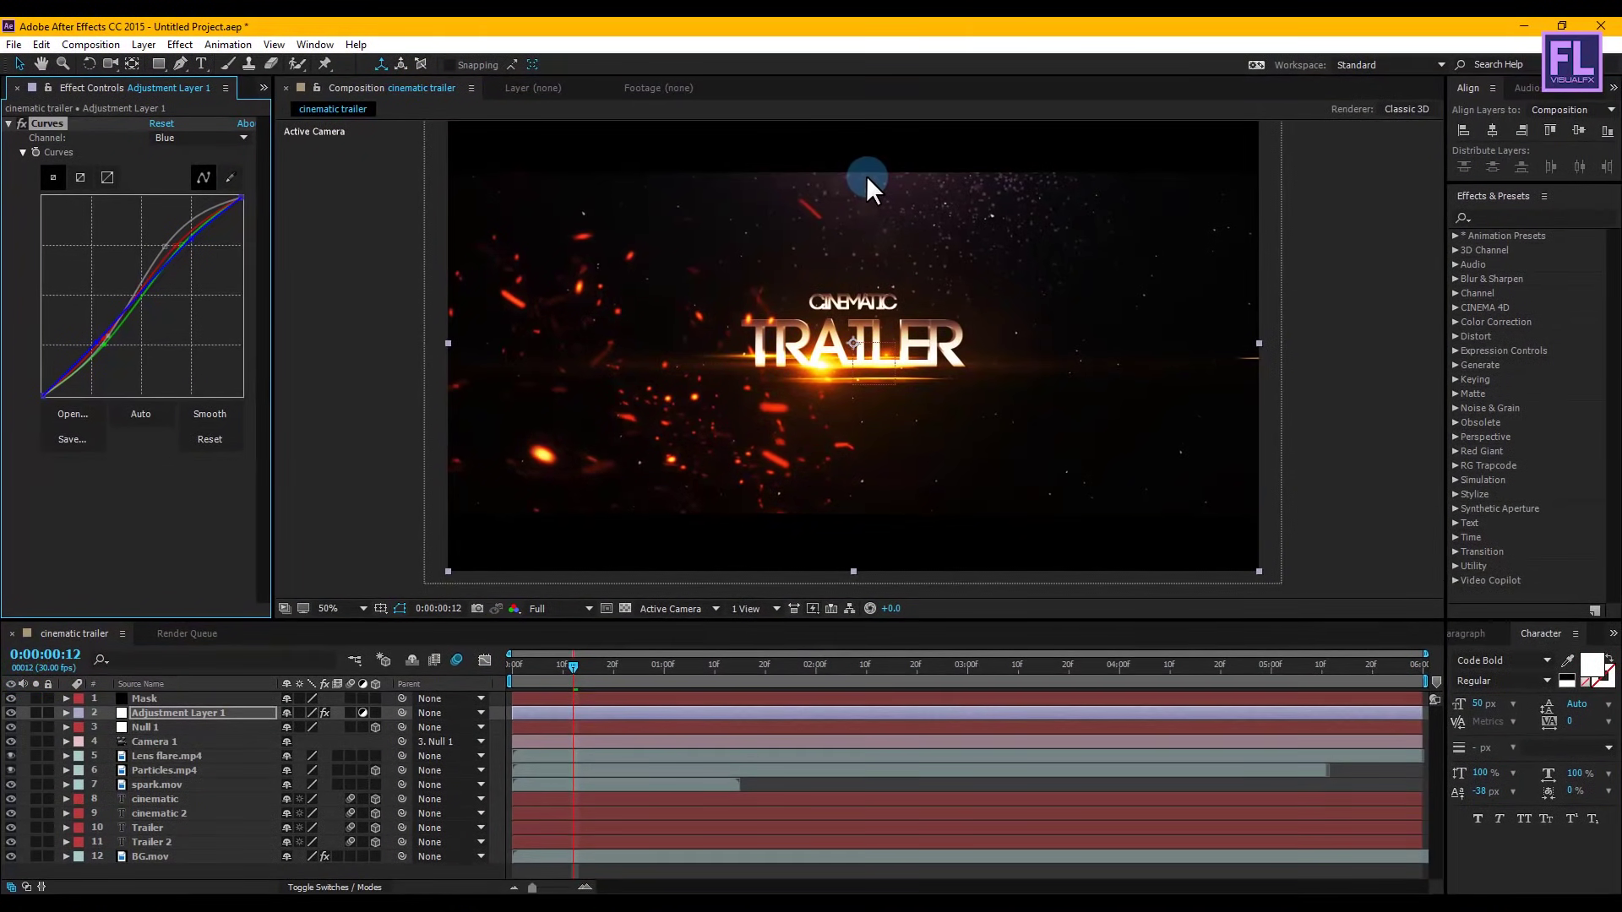
{"action": "scroll", "coordinate": [867, 176], "scroll_direction": "up", "scroll_amount": 2}
{"action": "left_click", "coordinate": [831, 175]}
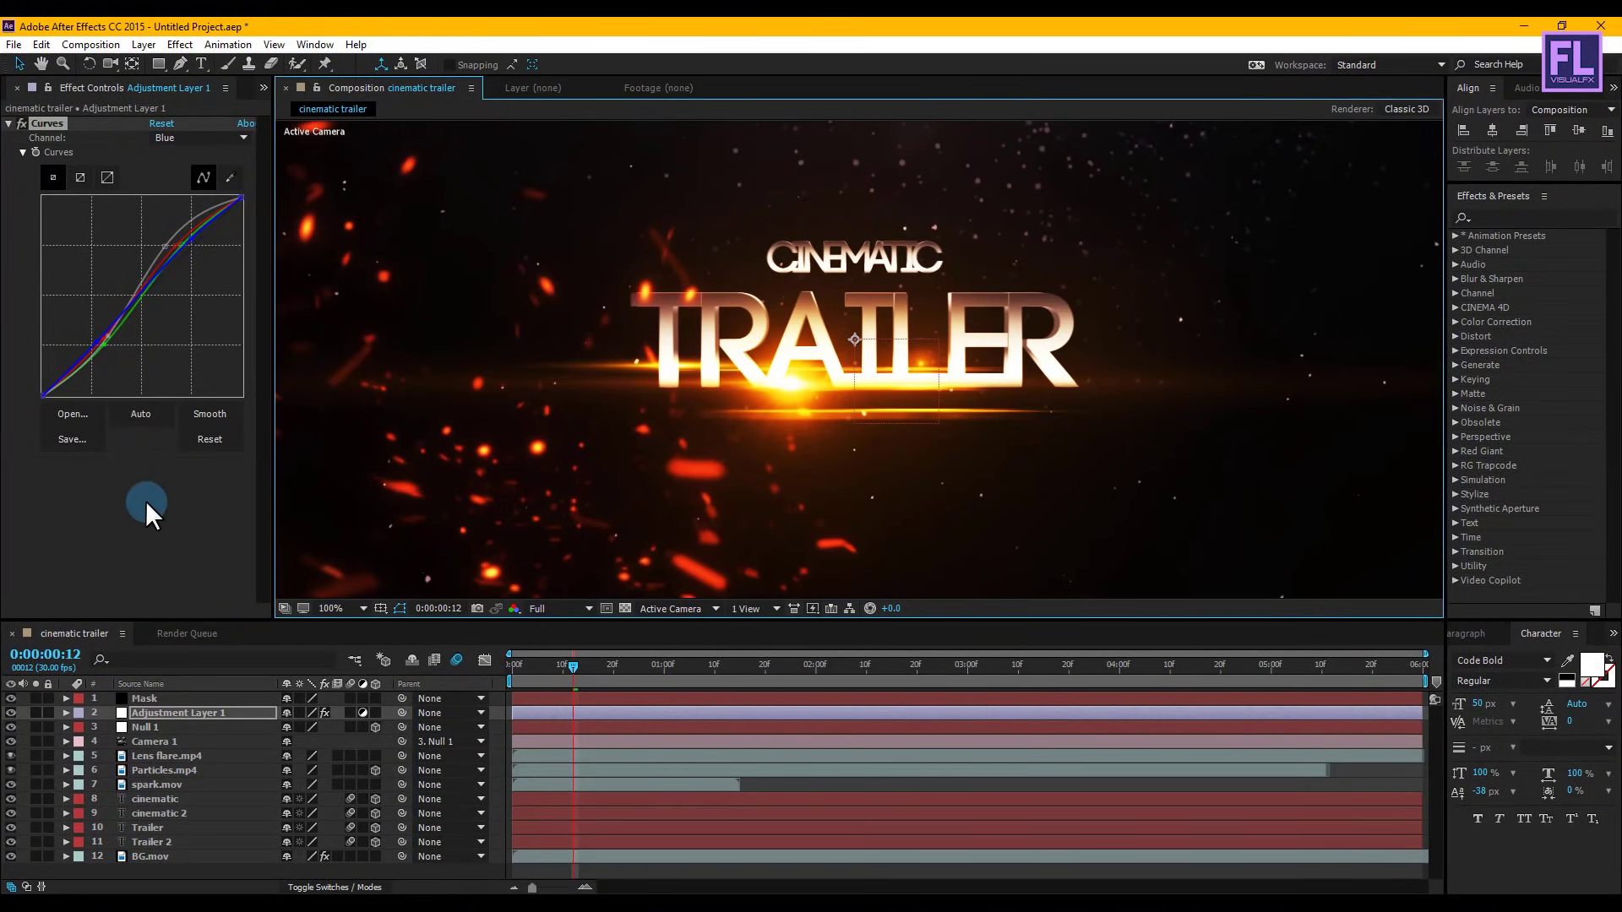
{"action": "left_click", "coordinate": [90, 515]}
Add Blur & Sharpen > Sharpen to Adjustment Layer 1 with Sharpen Amount 50.
{"action": "left_click", "coordinate": [180, 44]}
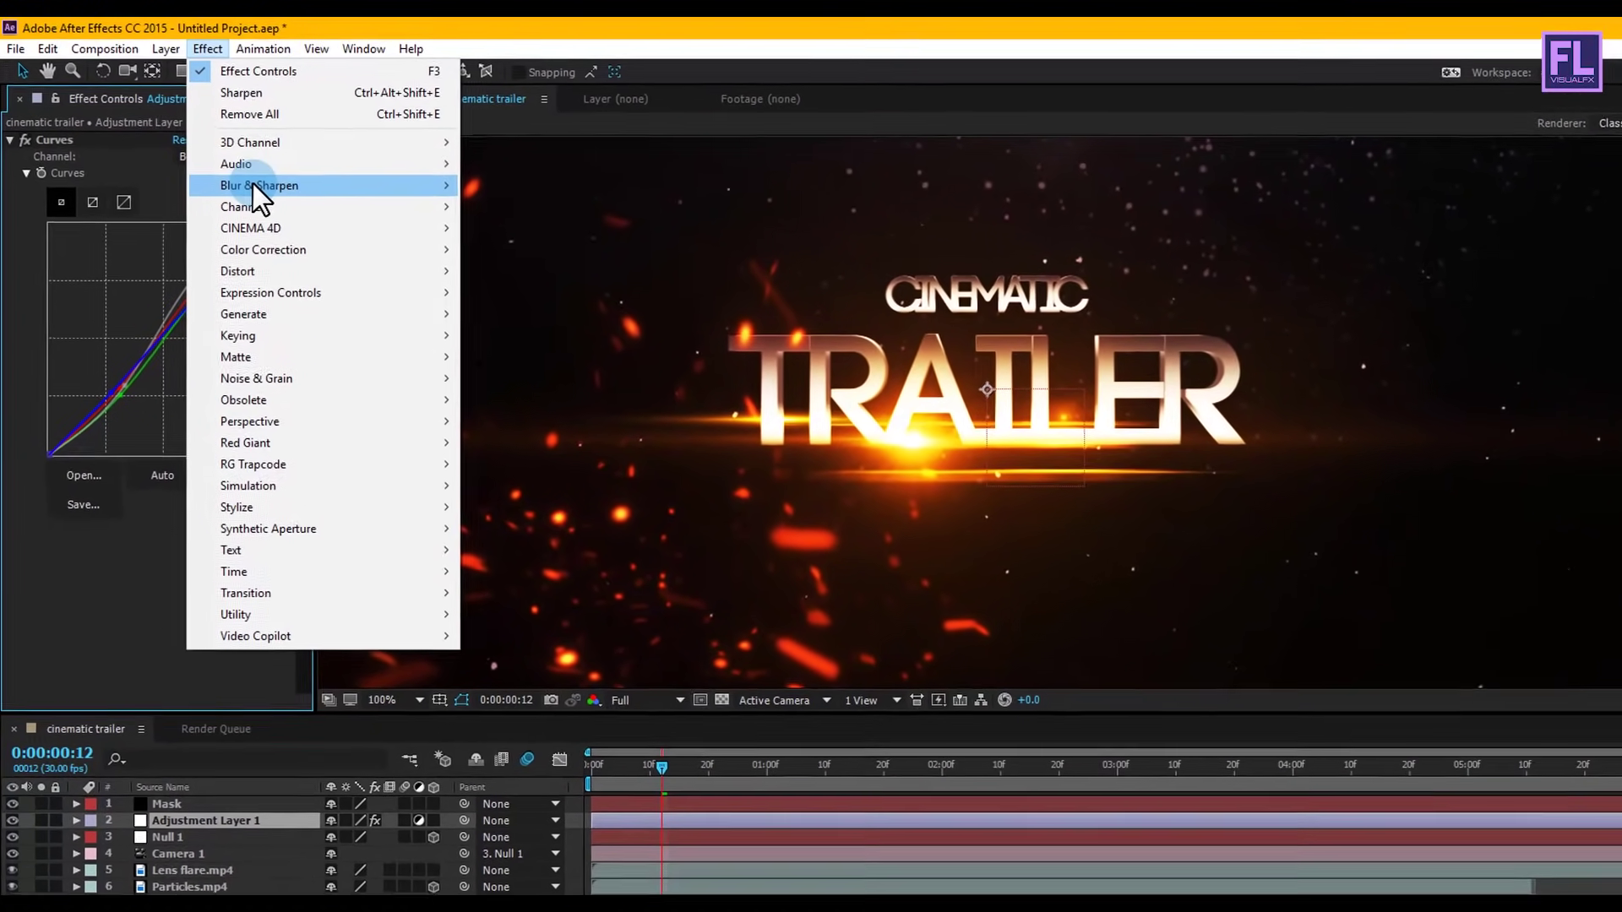
{"action": "mouse_move", "coordinate": [252, 185]}
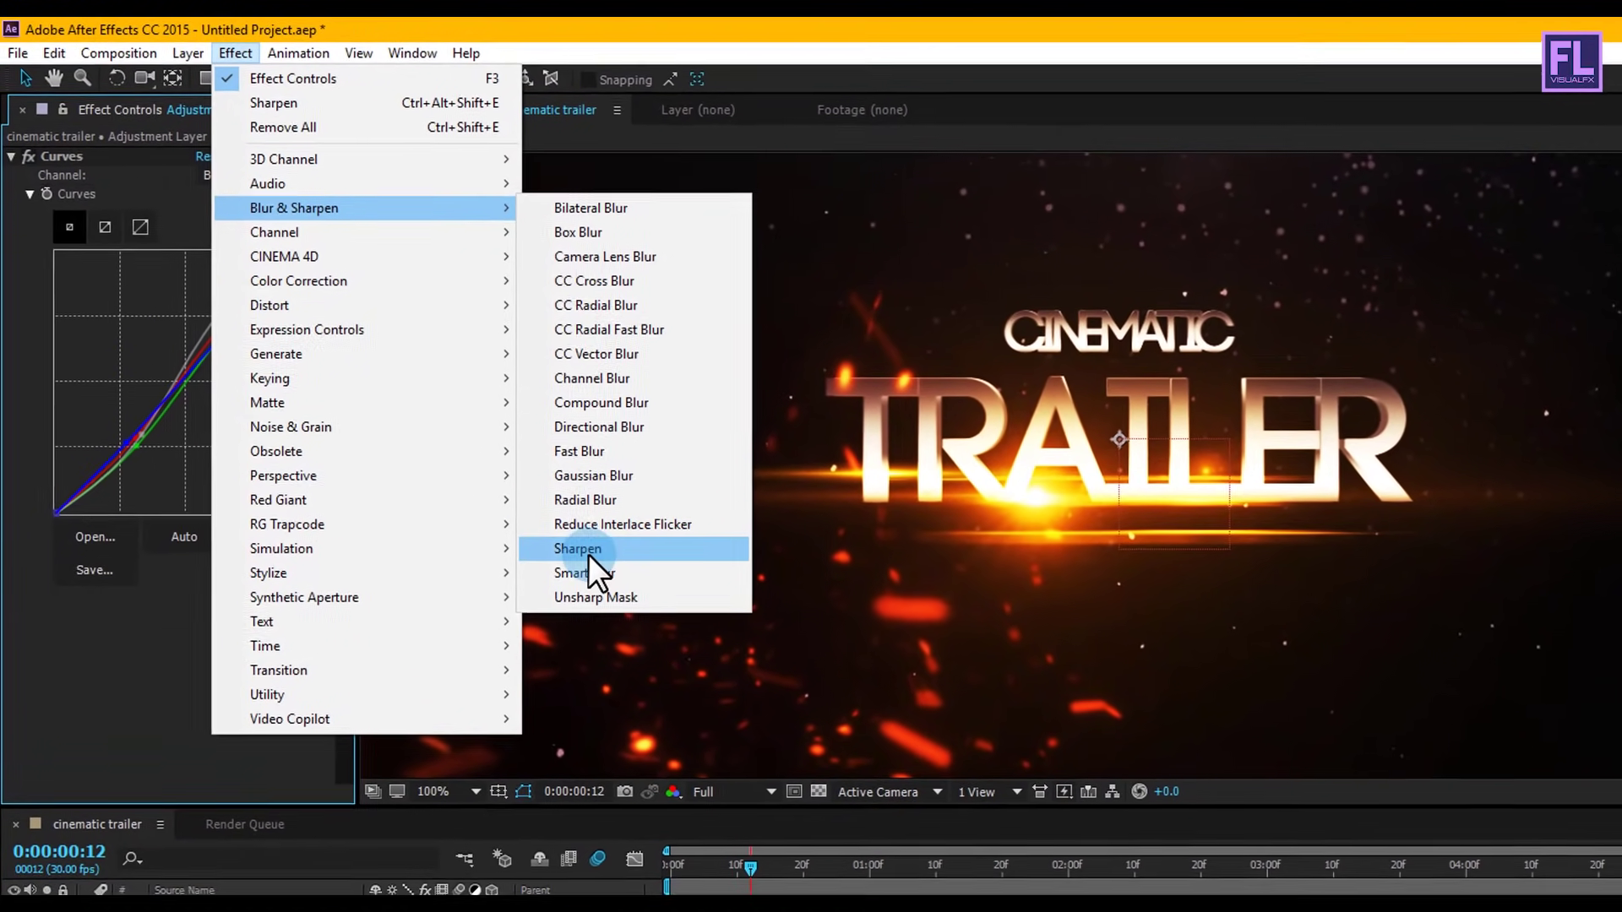
{"action": "left_click", "coordinate": [520, 493]}
{"action": "left_click", "coordinate": [215, 663]}
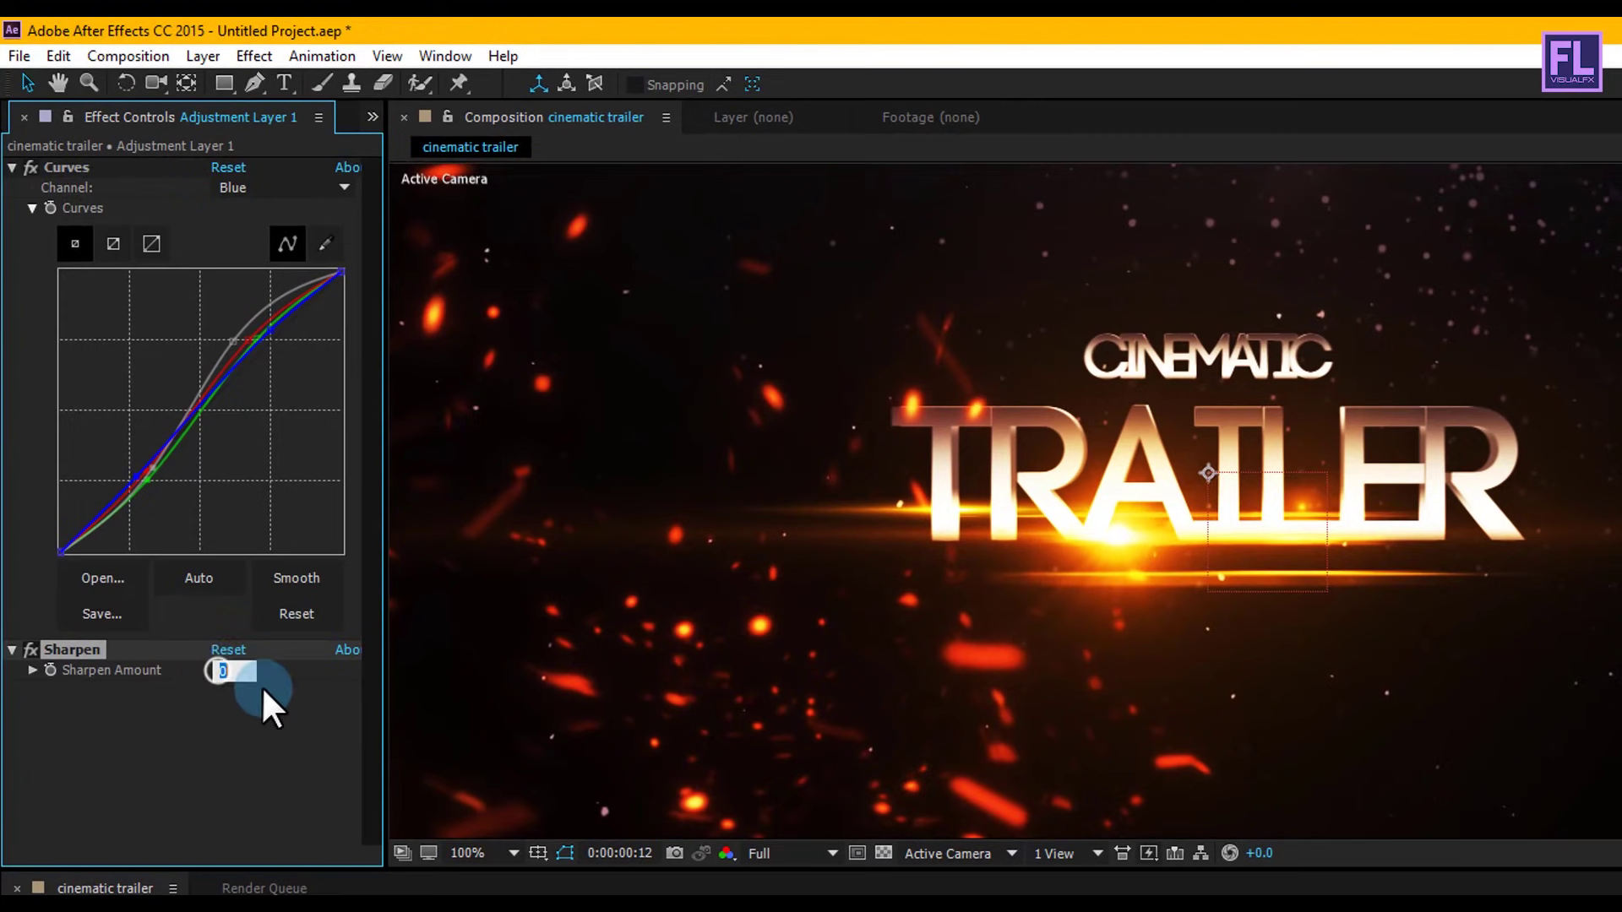
{"action": "type", "text": "5"}
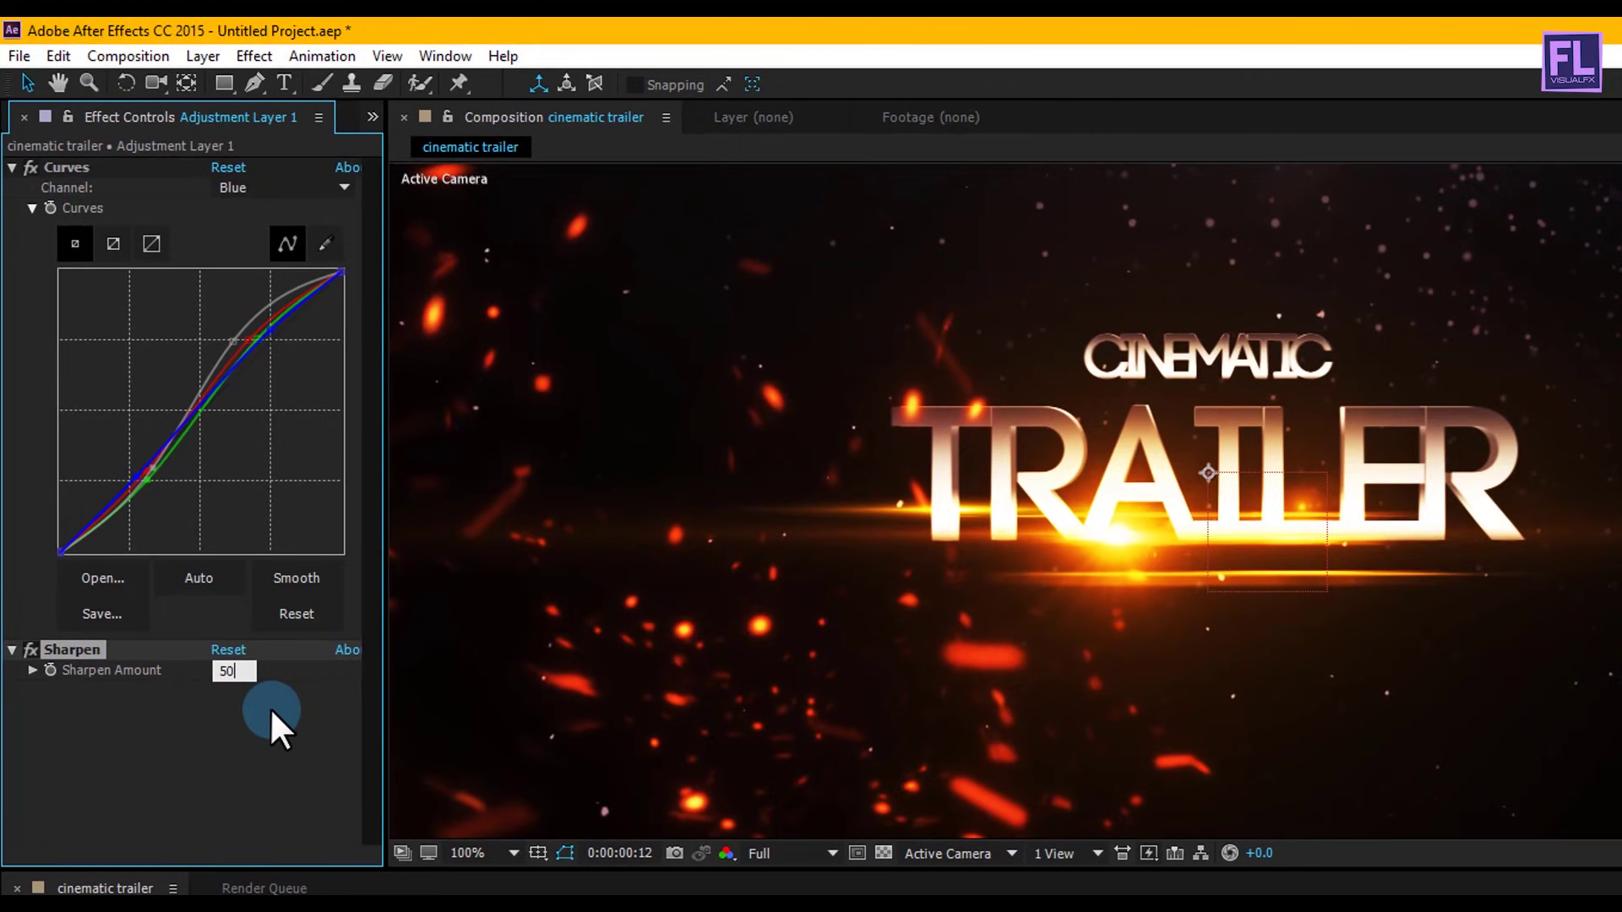
{"action": "type", "text": "0"}
{"action": "key", "text": "Return"}
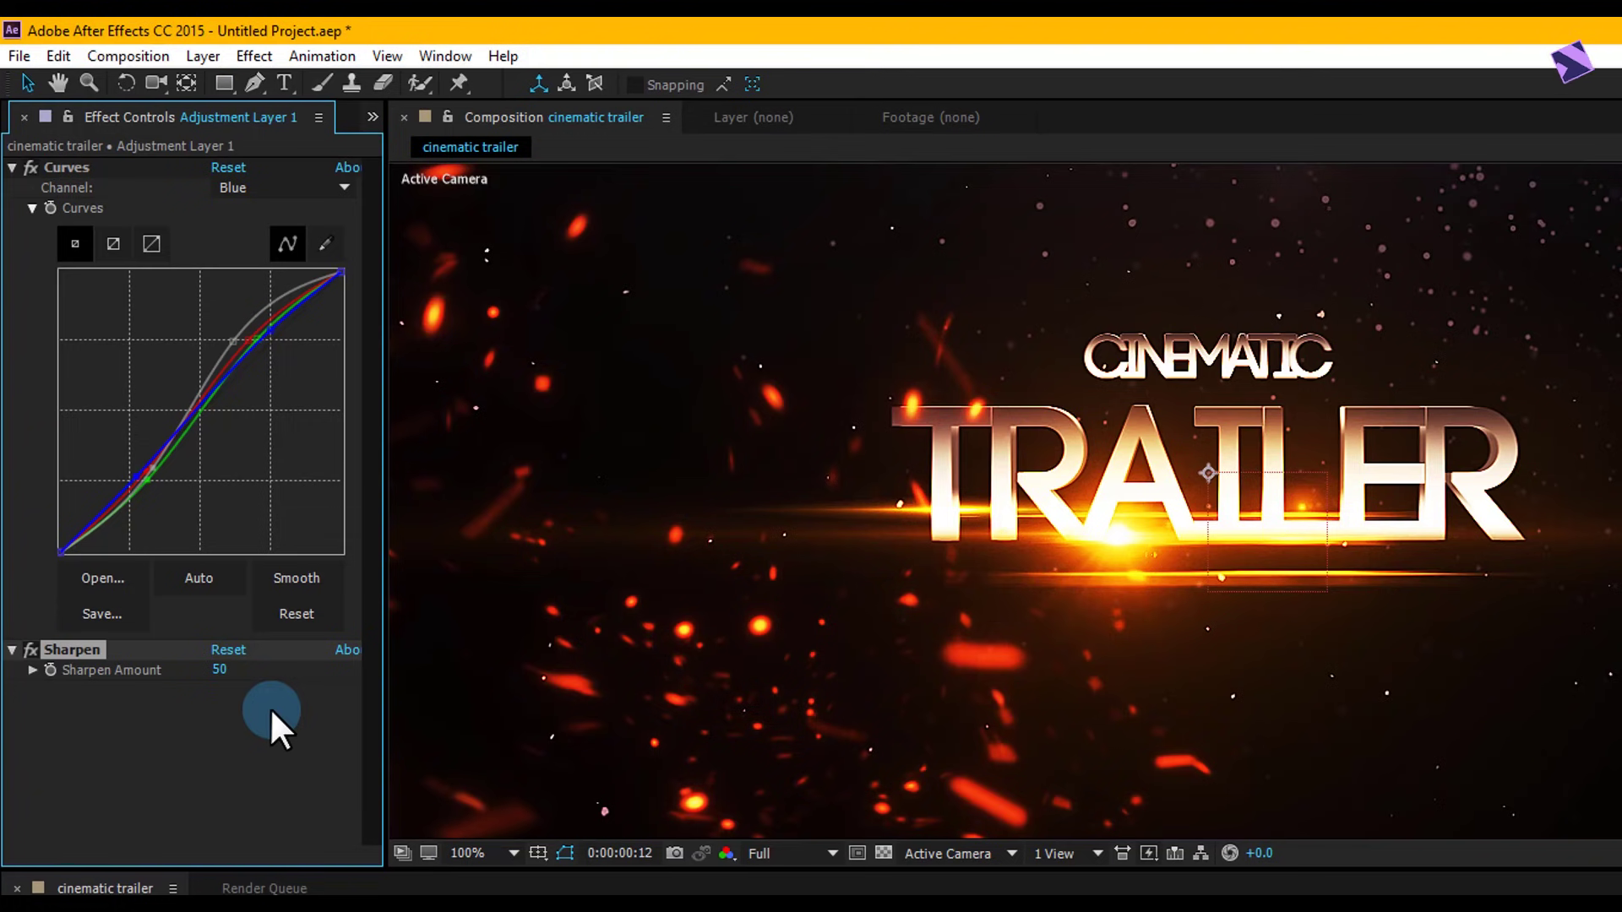
Add Noise & Grain > Noise to Adjustment Layer 1 with Amount of Noise 15%.
{"action": "left_click", "coordinate": [255, 57]}
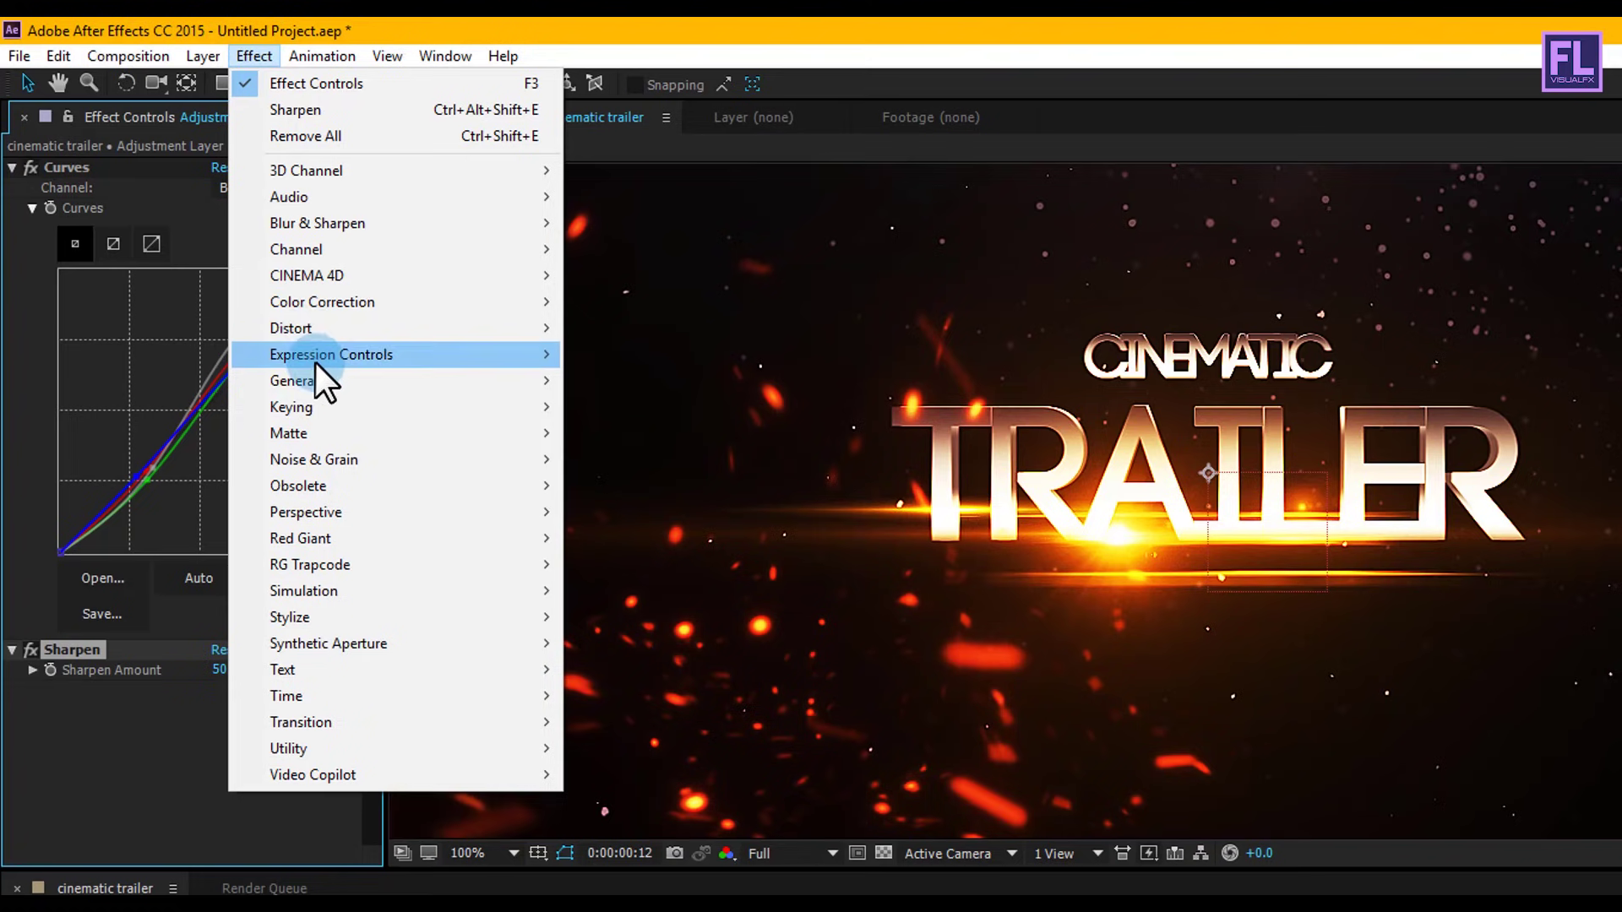
{"action": "left_click", "coordinate": [332, 439]}
{"action": "mouse_move", "coordinate": [334, 457]}
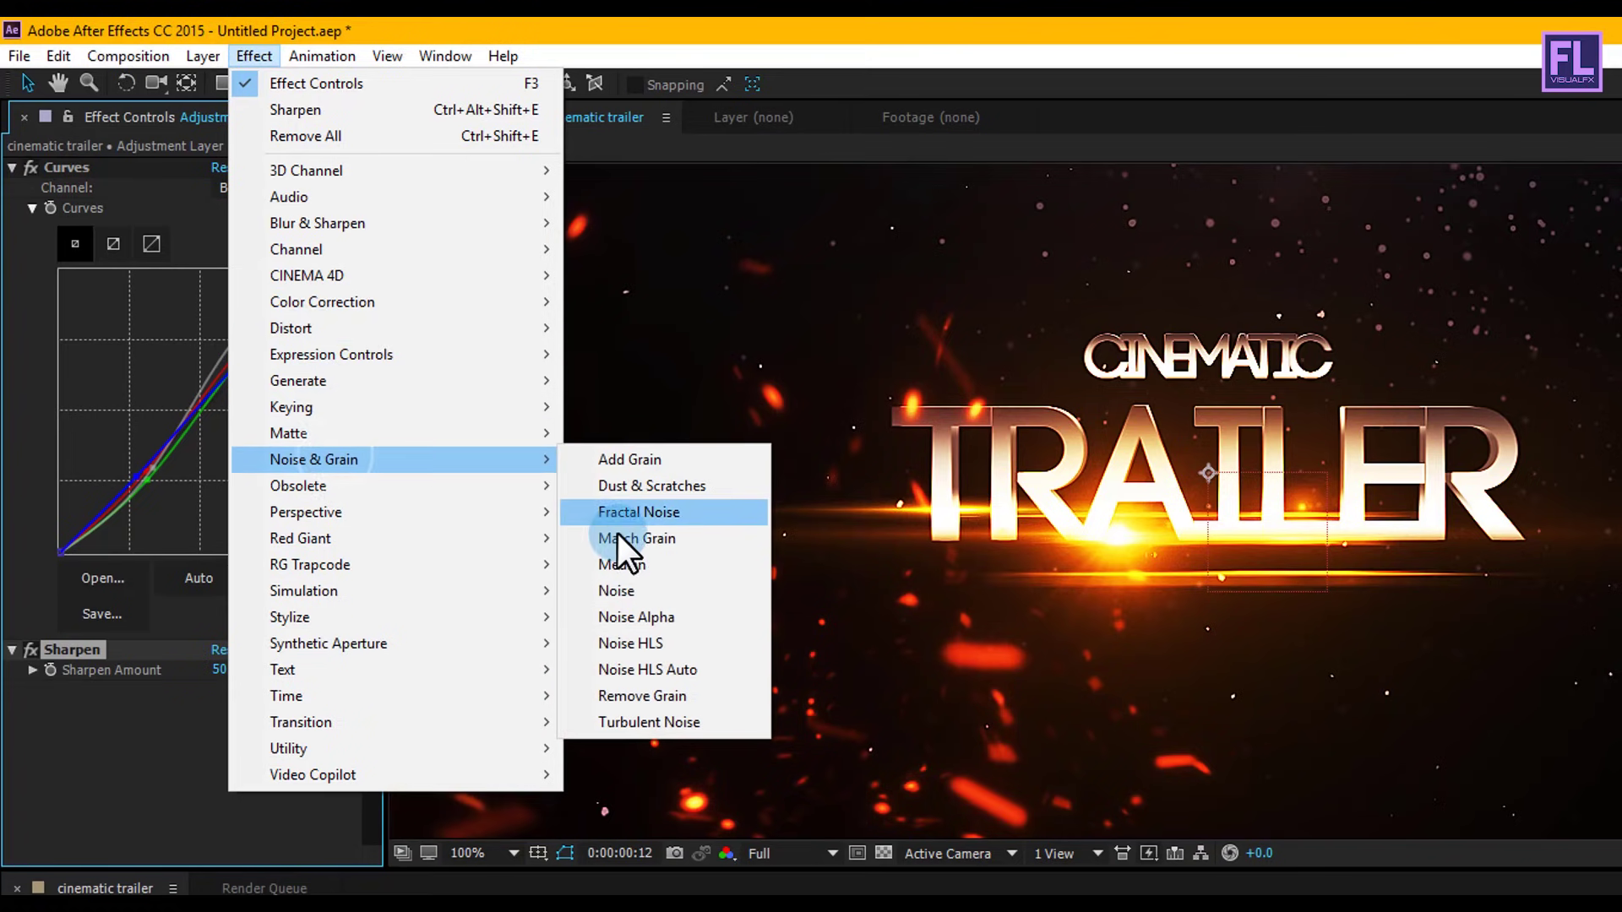
{"action": "left_click", "coordinate": [635, 589]}
{"action": "left_click", "coordinate": [226, 707]}
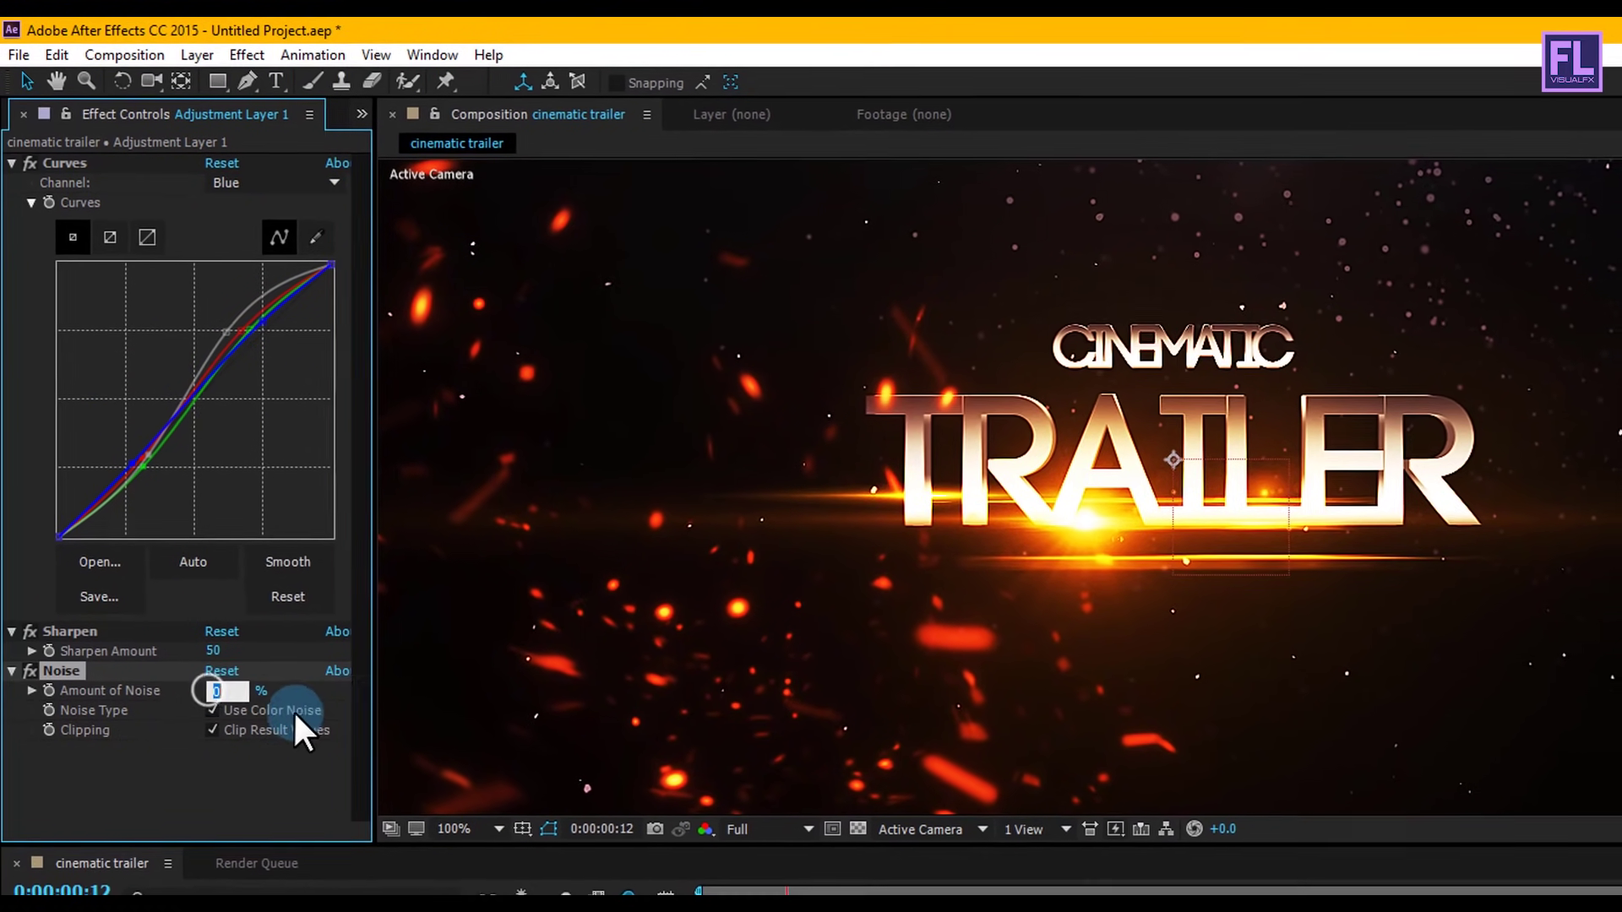
{"action": "type", "text": "15"}
{"action": "key", "text": "Return"}
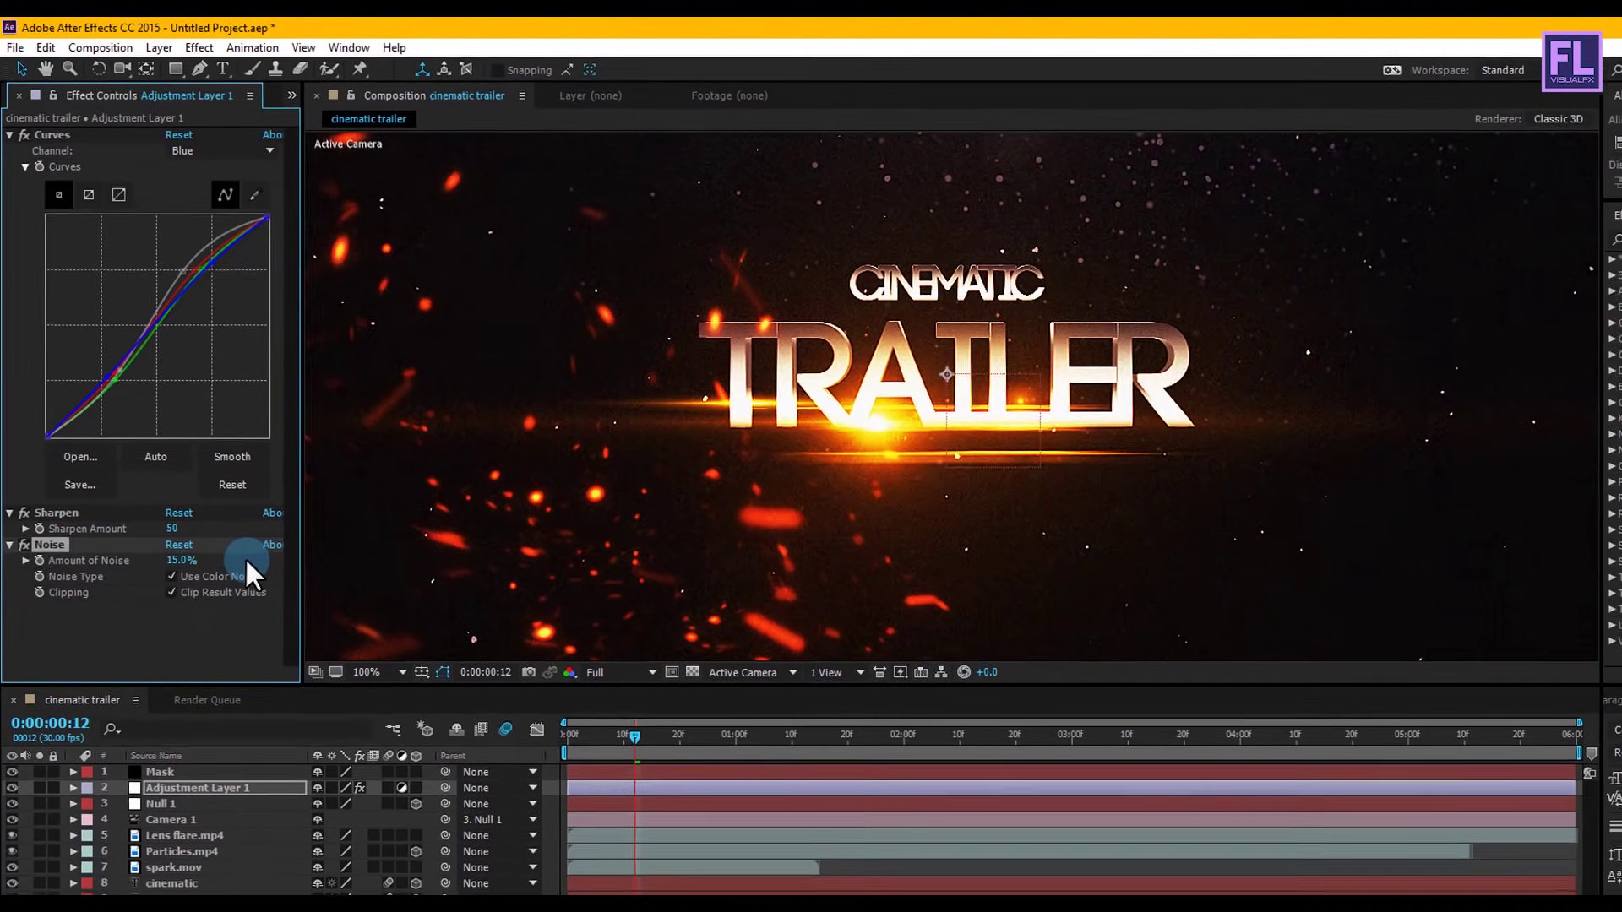
{"action": "scroll", "coordinate": [879, 246], "scroll_direction": "down", "scroll_amount": 3}
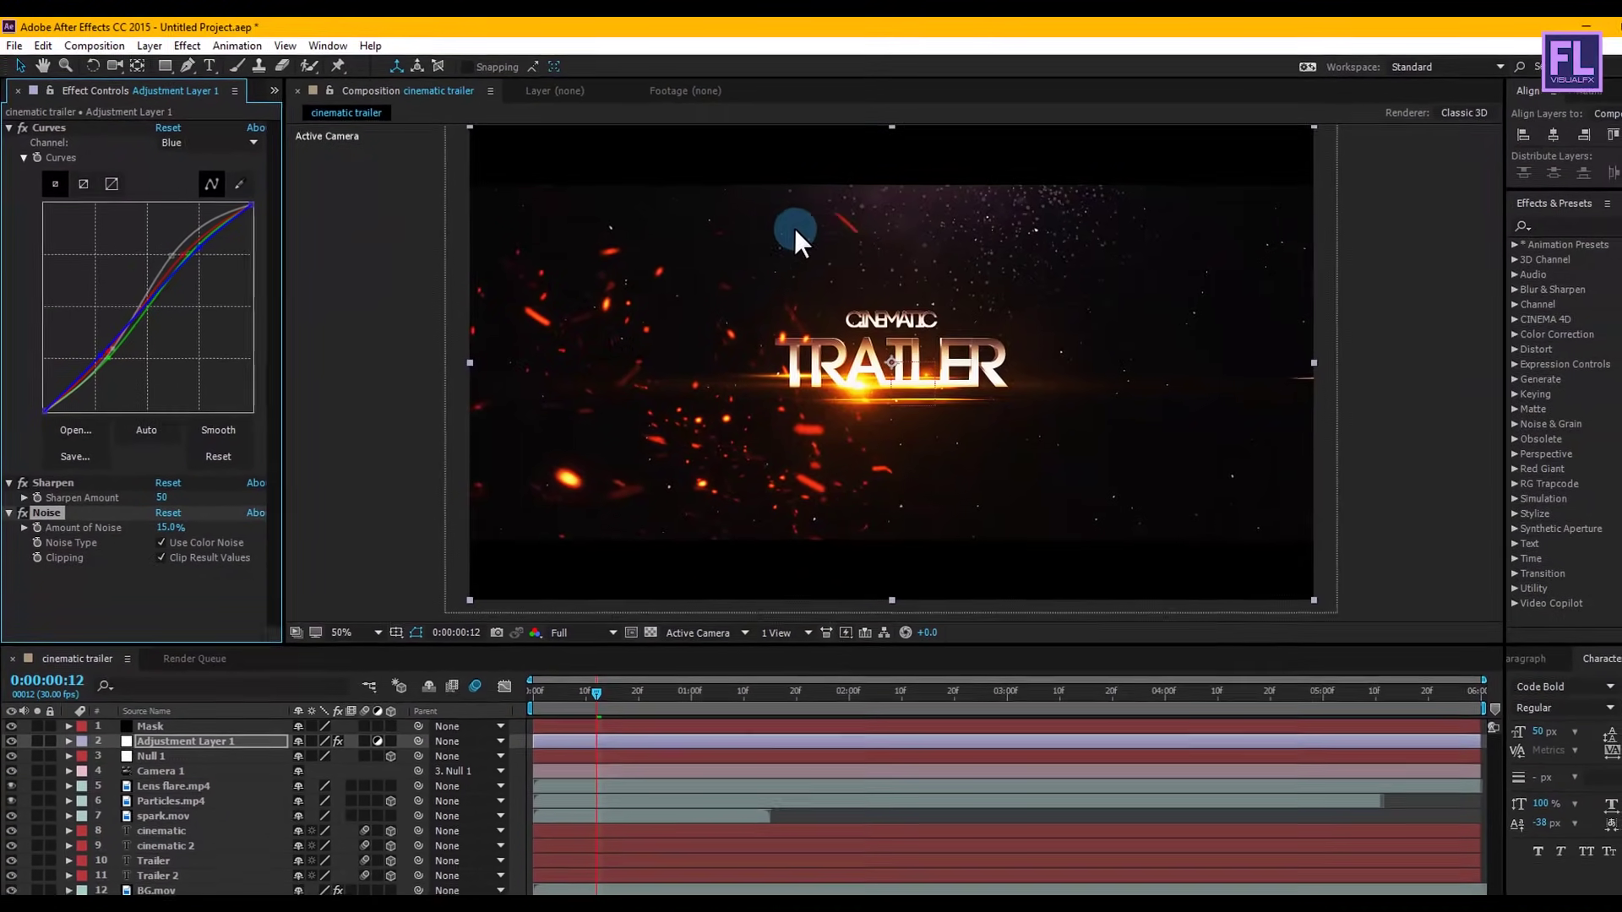
{"action": "key", "text": "shift+slash"}
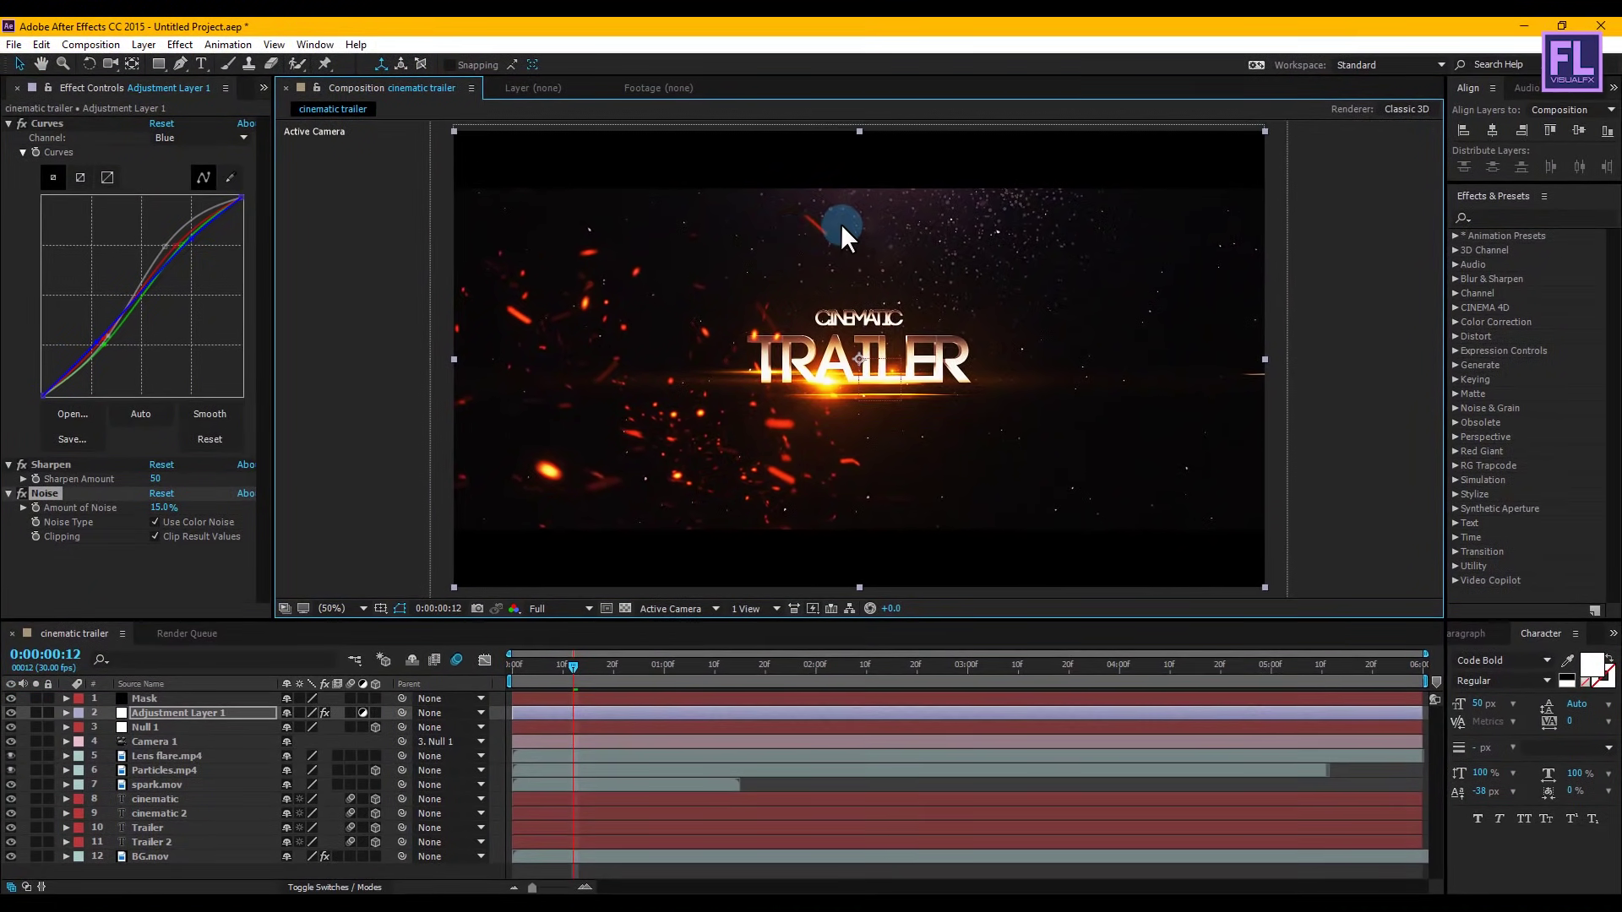
{"action": "left_click_drag", "start_coordinate": [569, 666], "coordinate": [522, 672]}
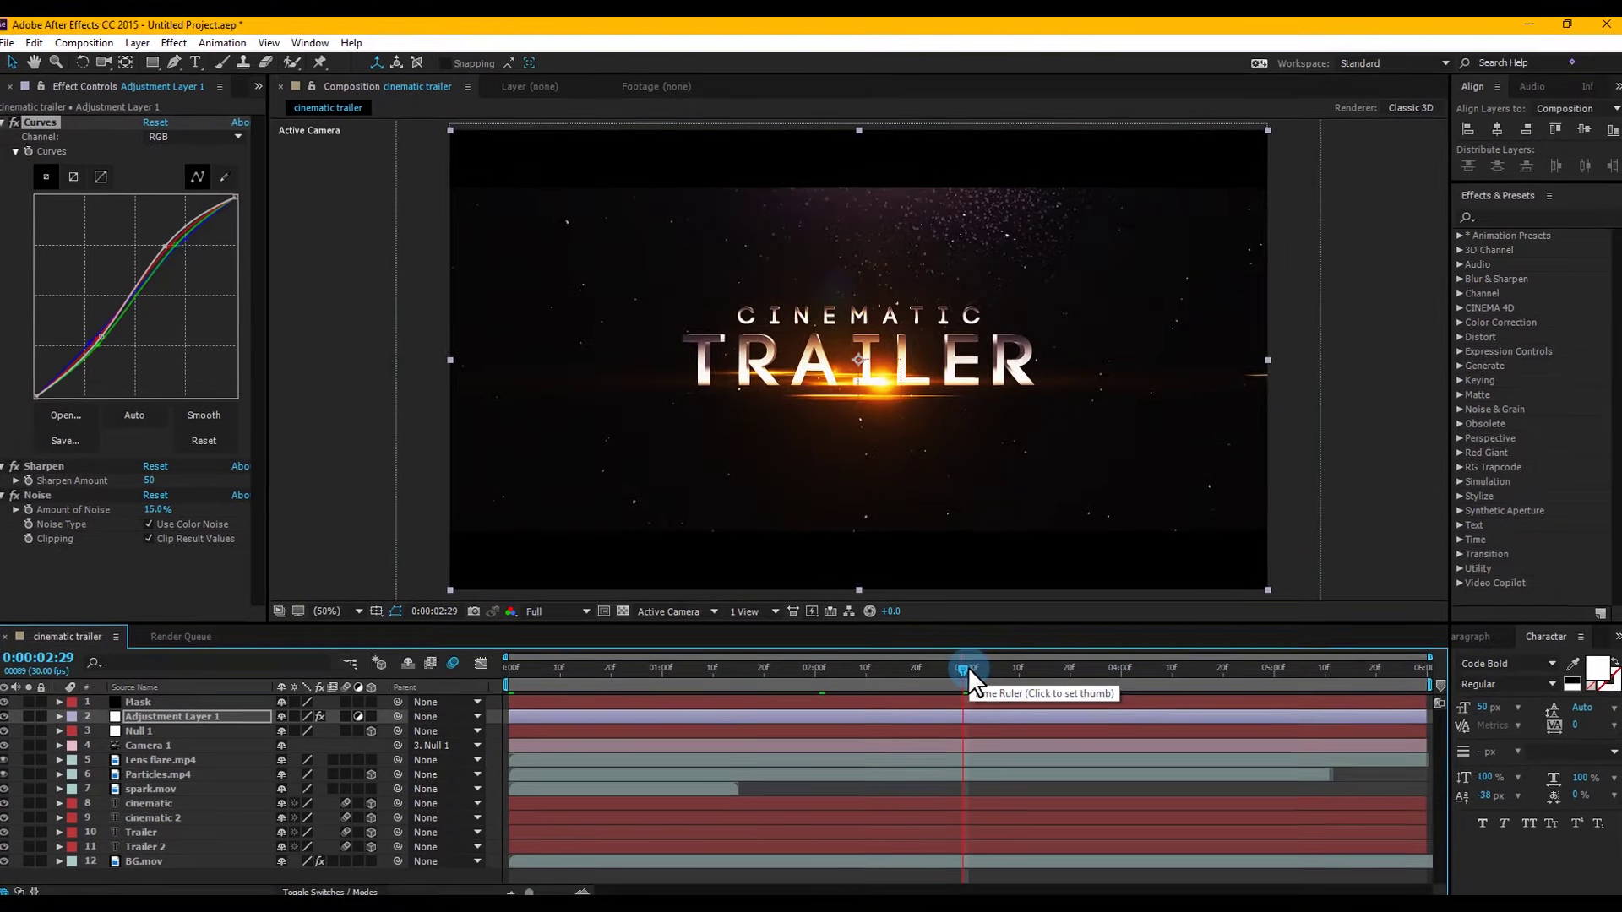
{"action": "left_click_drag", "start_coordinate": [967, 667], "coordinate": [1164, 667]}
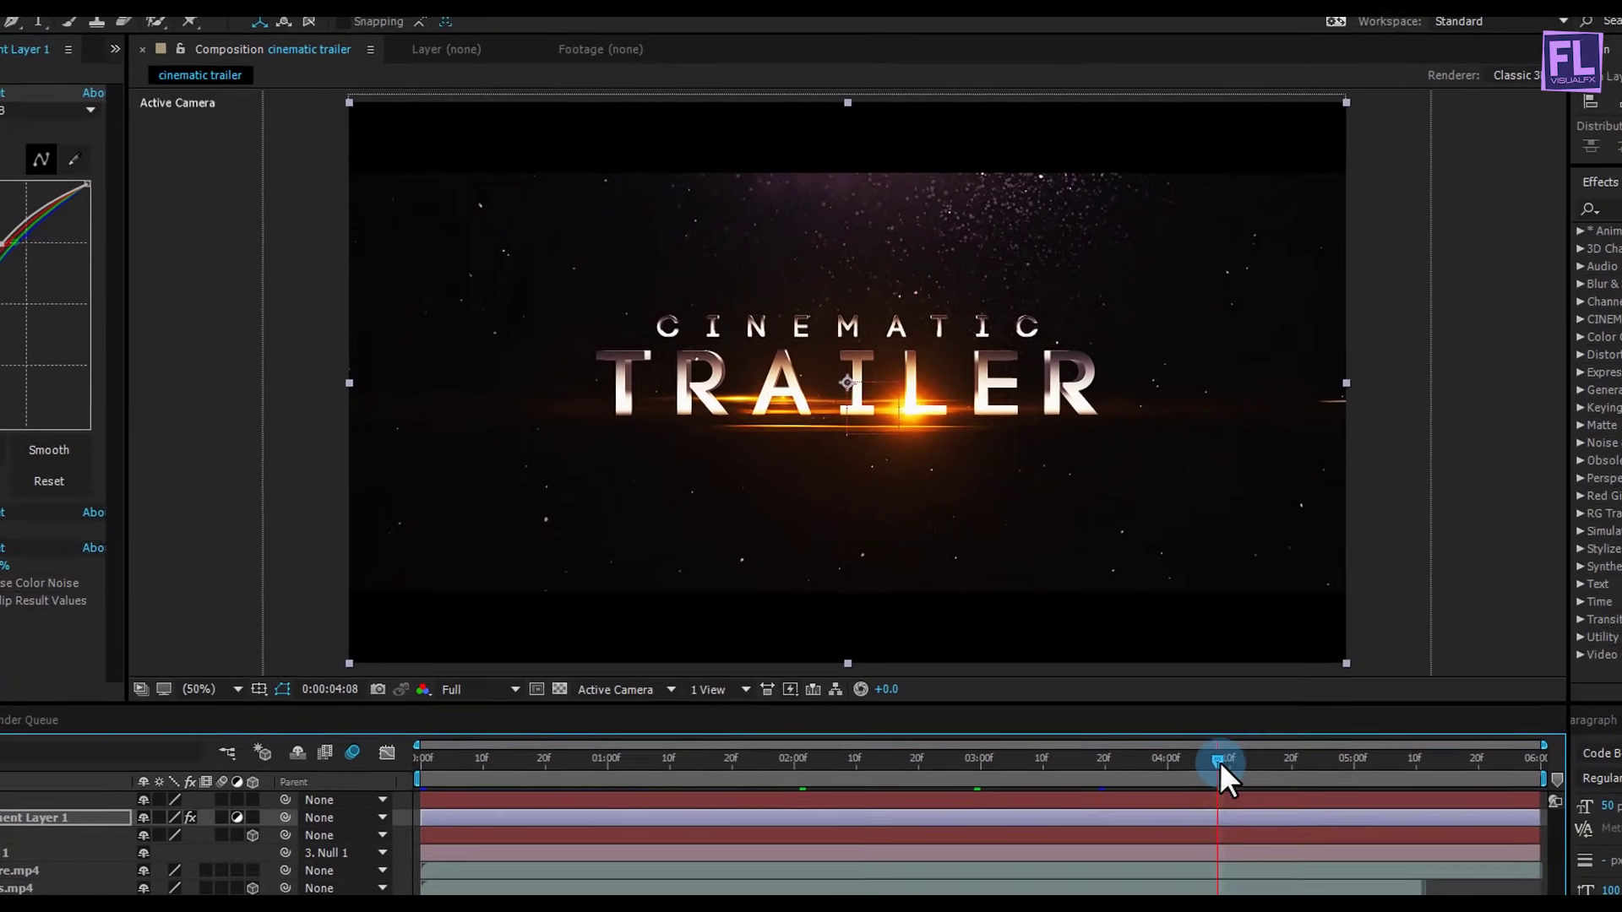
{"action": "left_click_drag", "start_coordinate": [1220, 763], "coordinate": [1314, 765]}
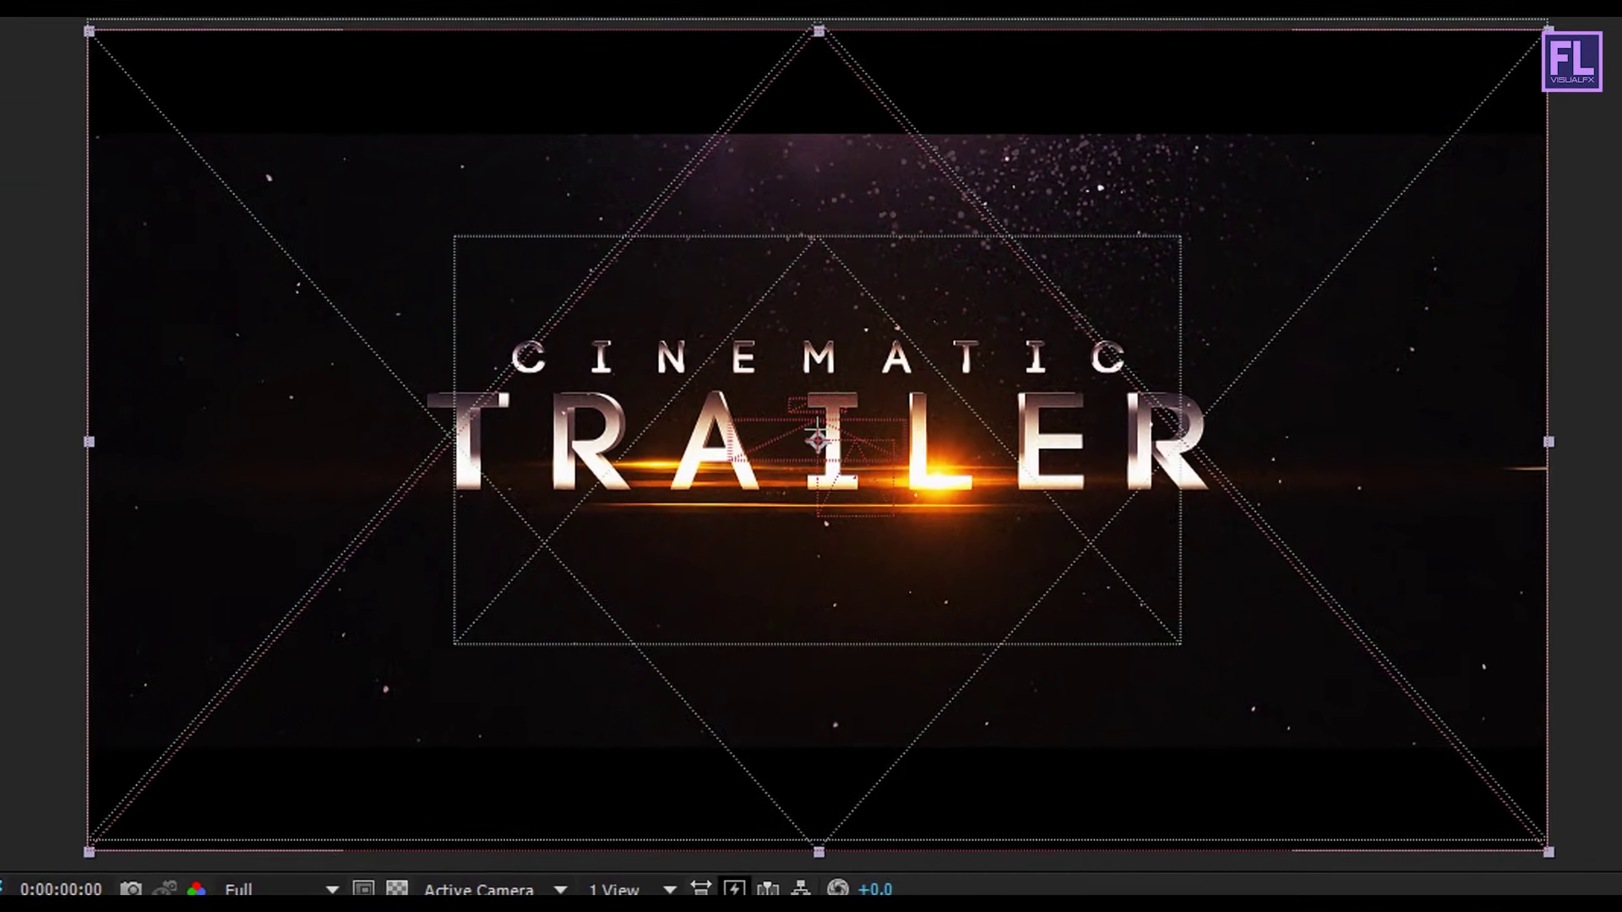